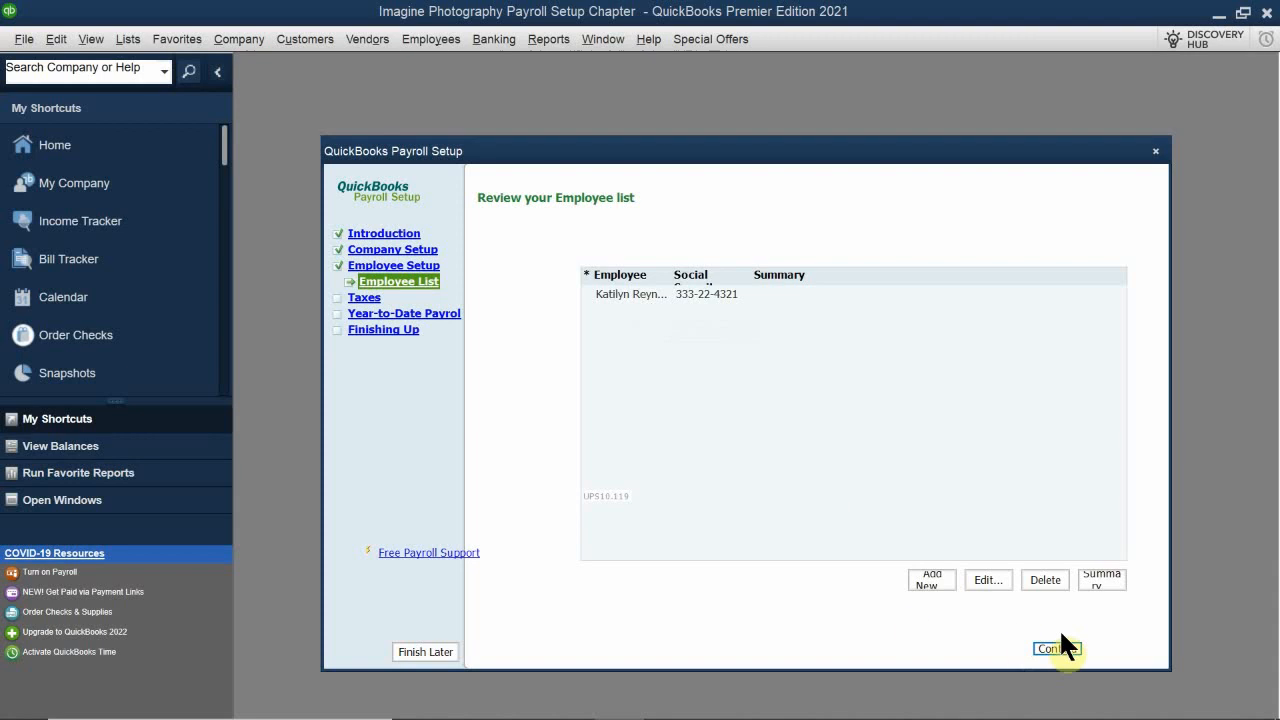
Step: Continue past the employee list, taxes introduction and federal taxes review to reach the state taxes setup
left_click(1047, 648)
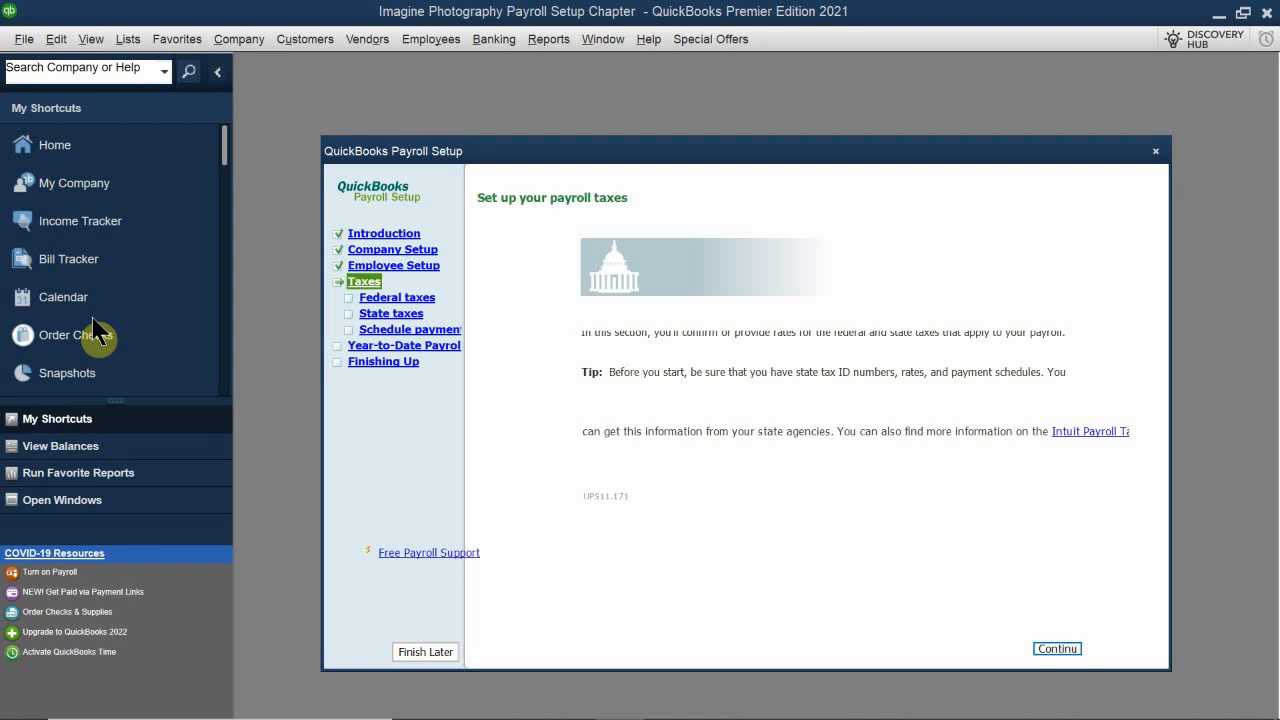
left_click(1059, 649)
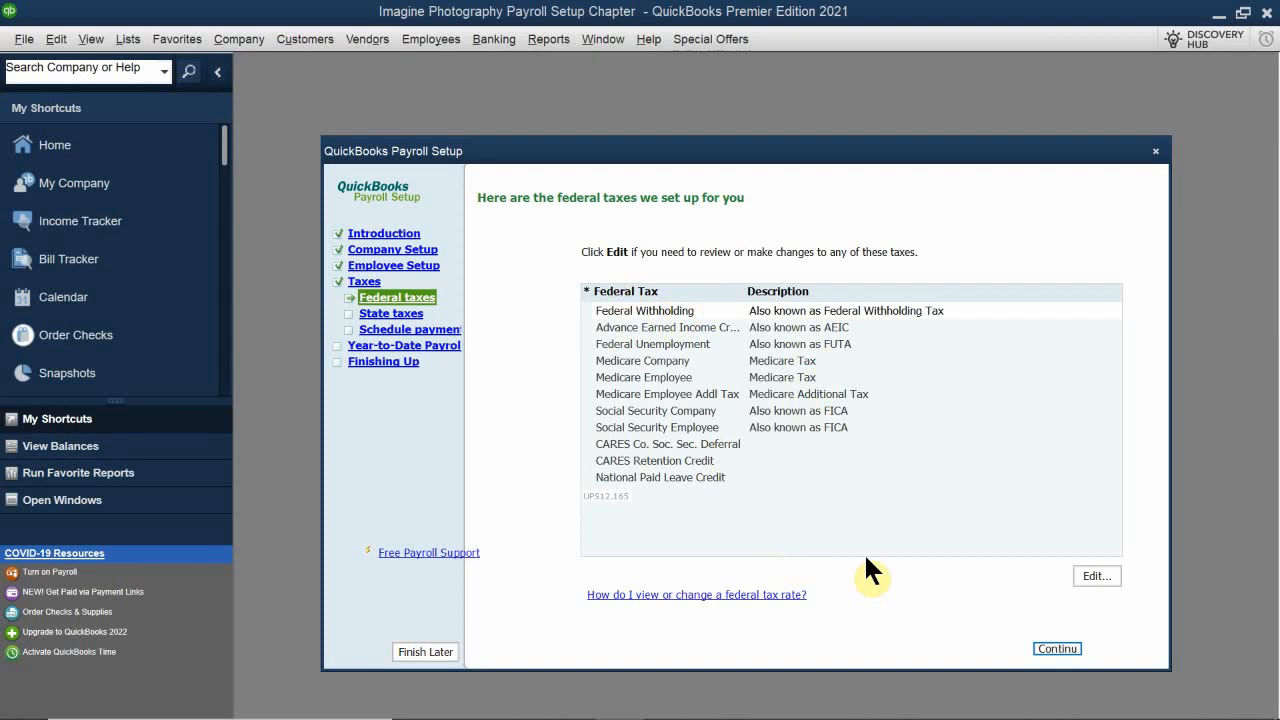
left_click(1055, 649)
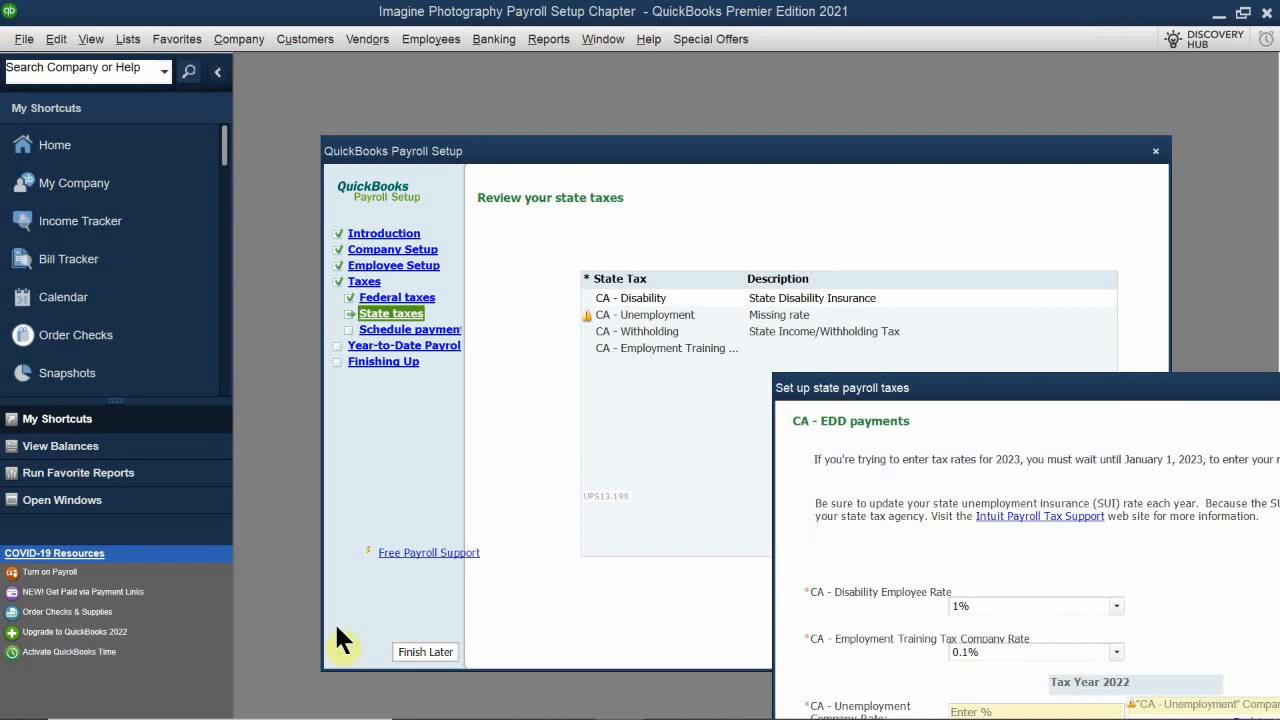
Step: Pick 1% for the CA Disability Employee Rate and 0.1% for the CA Employment Training Tax Company Rate
mouse_move(569, 718)
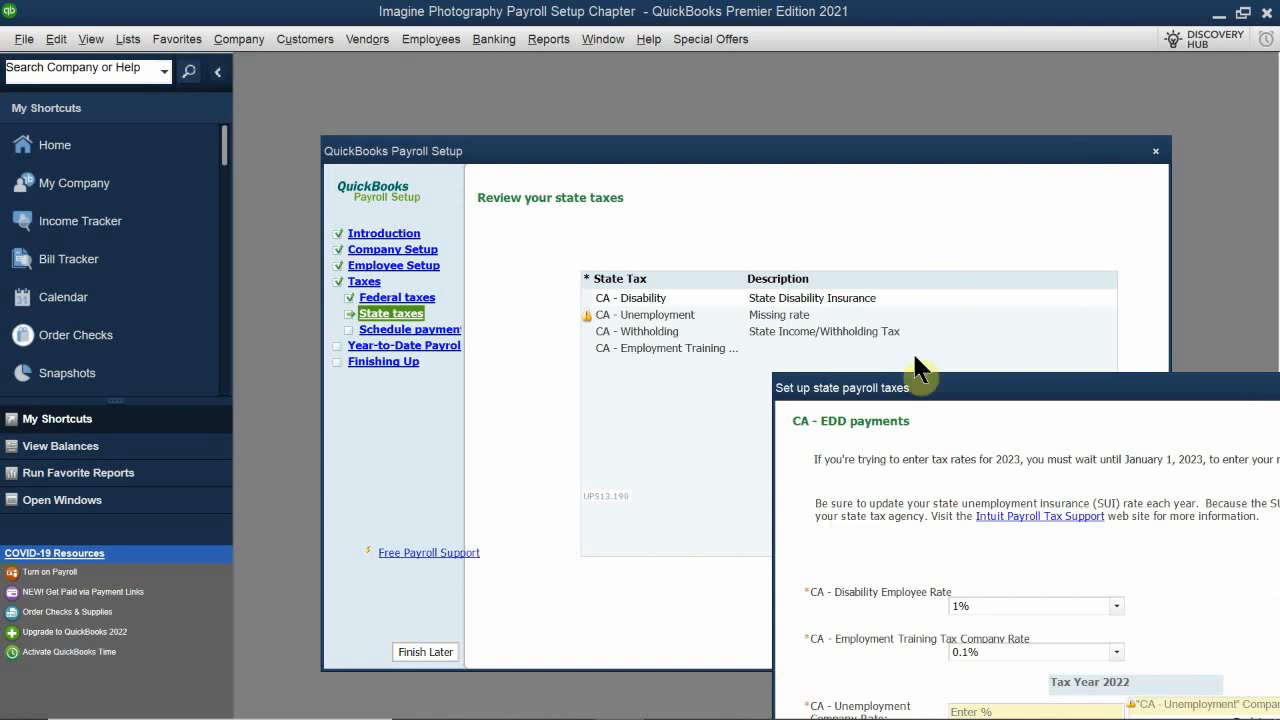
left_click_drag(943, 399, 548, 228)
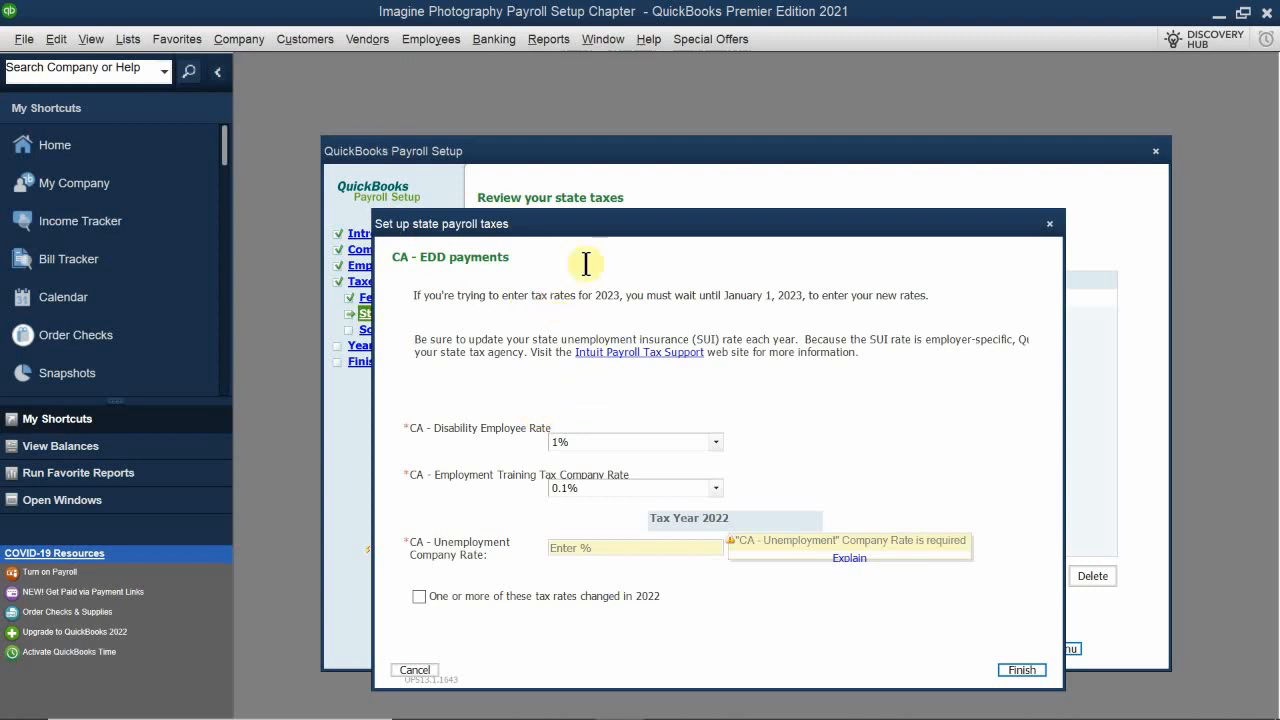
left_click_drag(621, 222, 647, 192)
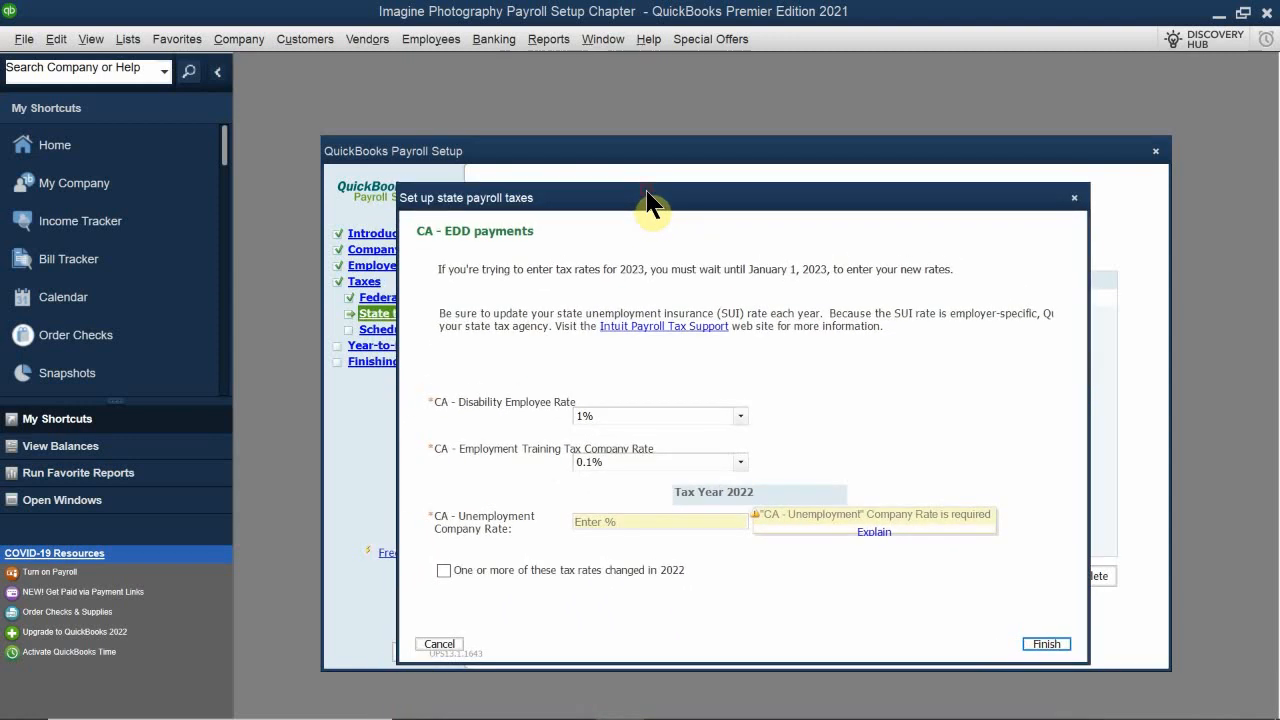
left_click(623, 410)
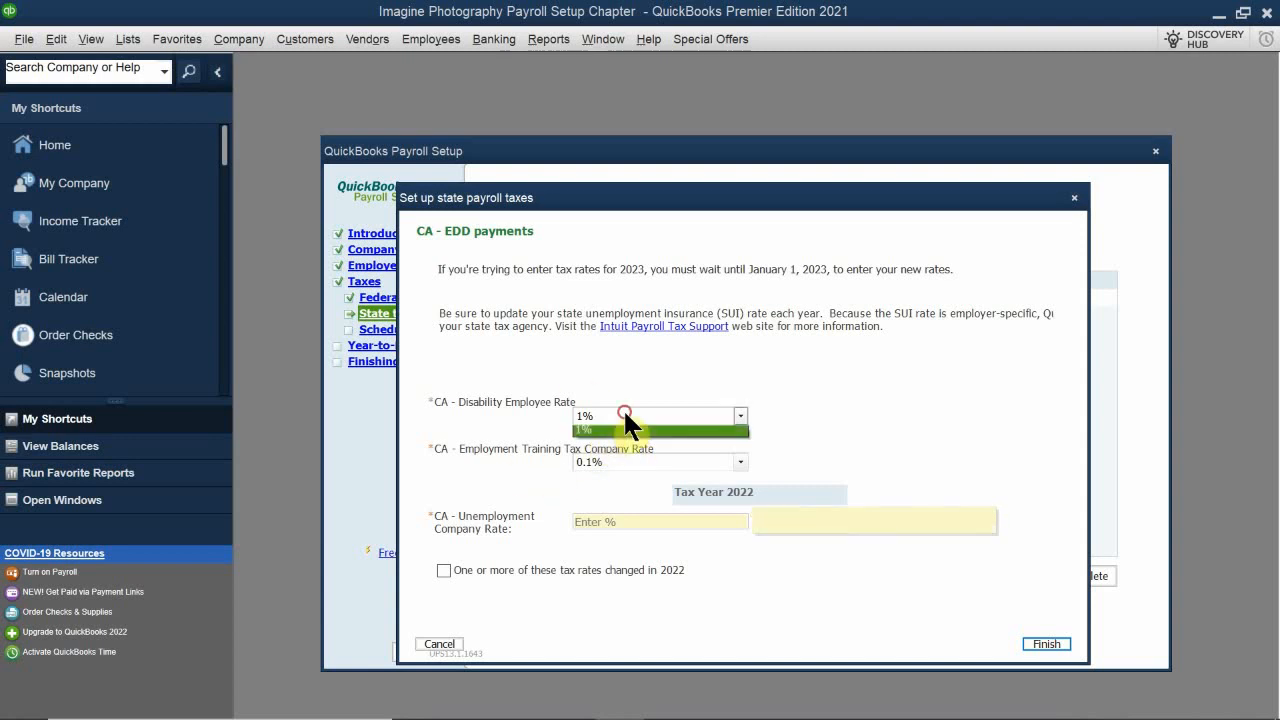
left_click(606, 447)
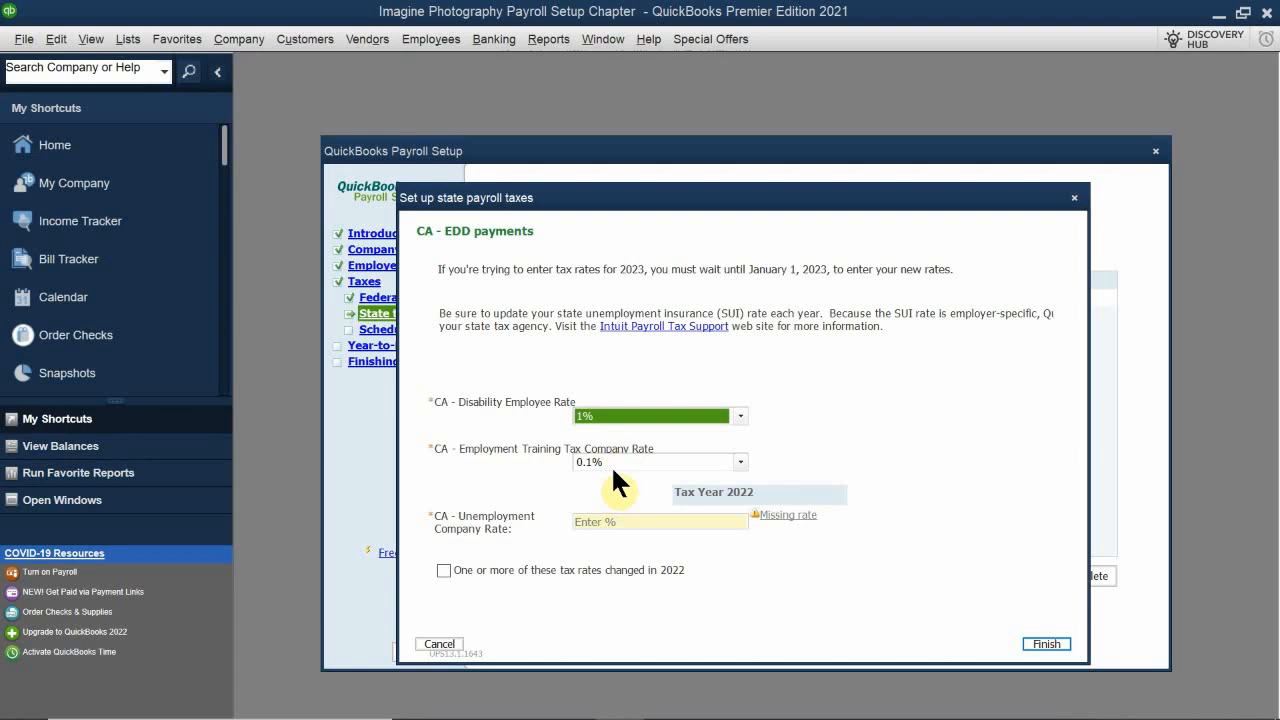
left_click(610, 455)
left_click(610, 494)
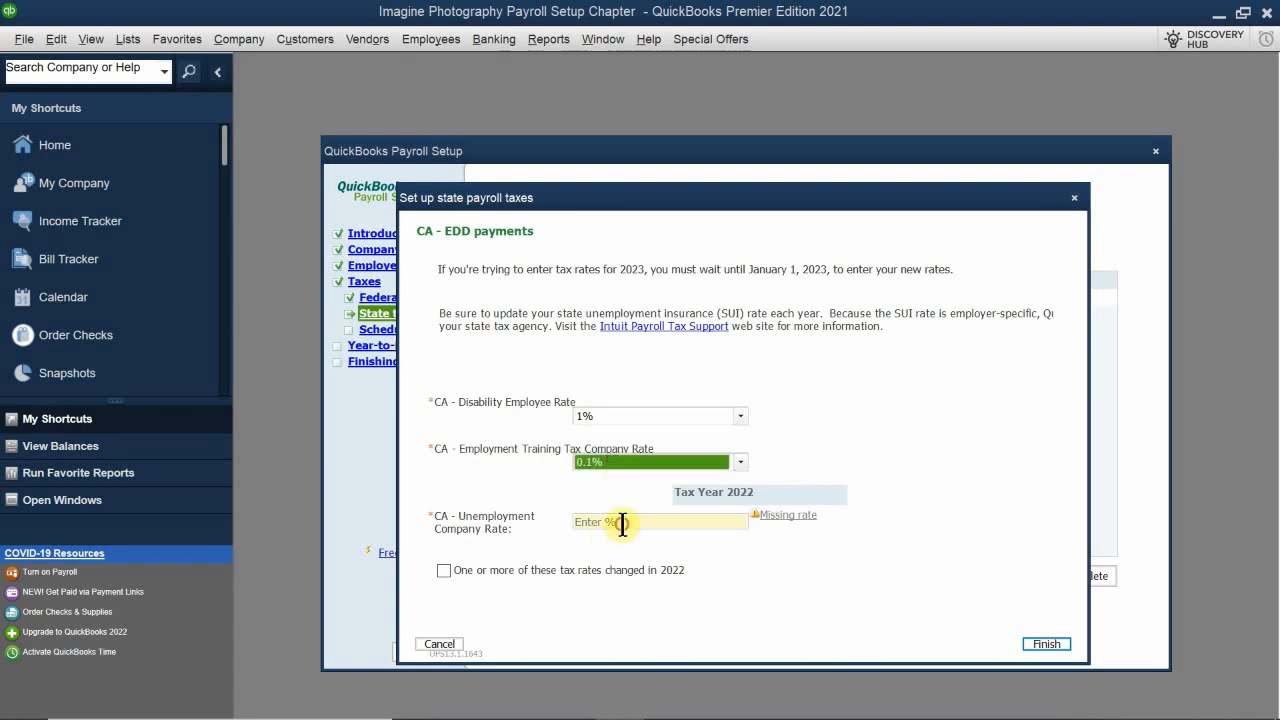
Step: Enter 3.4% as the CA Unemployment Company Rate and finish the state payroll tax setup
left_click(610, 521)
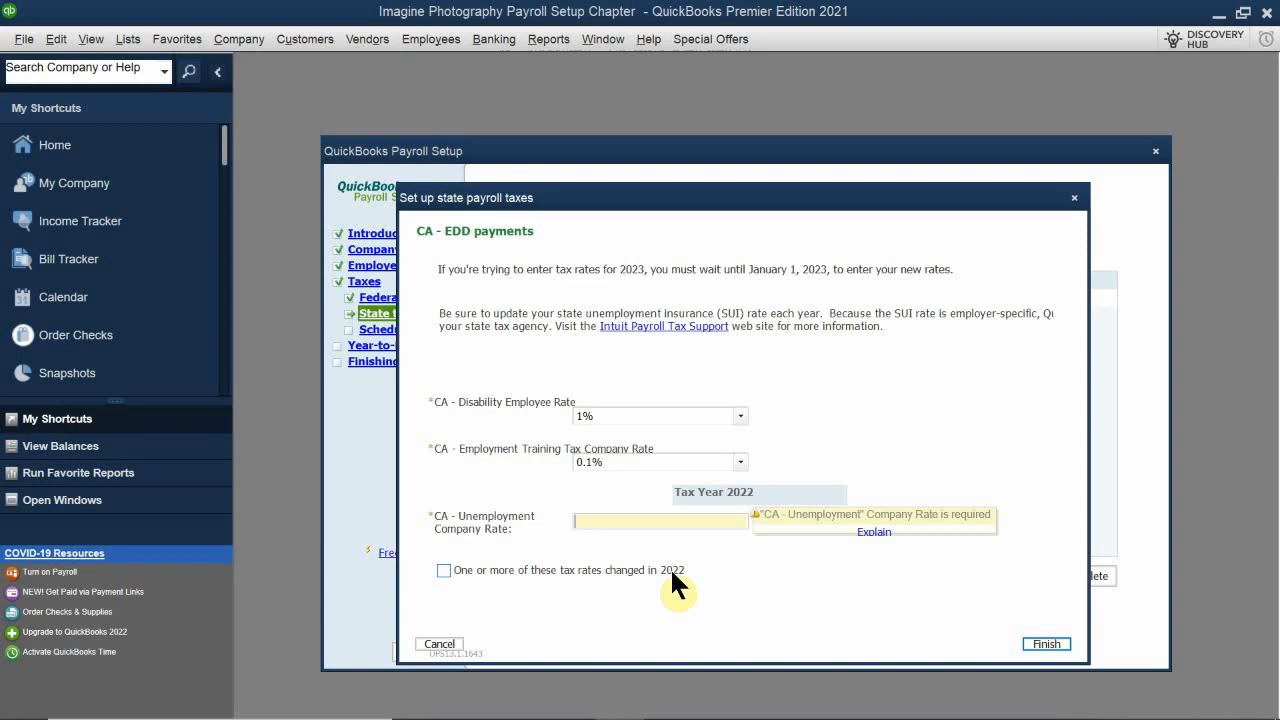
type("3.4%")
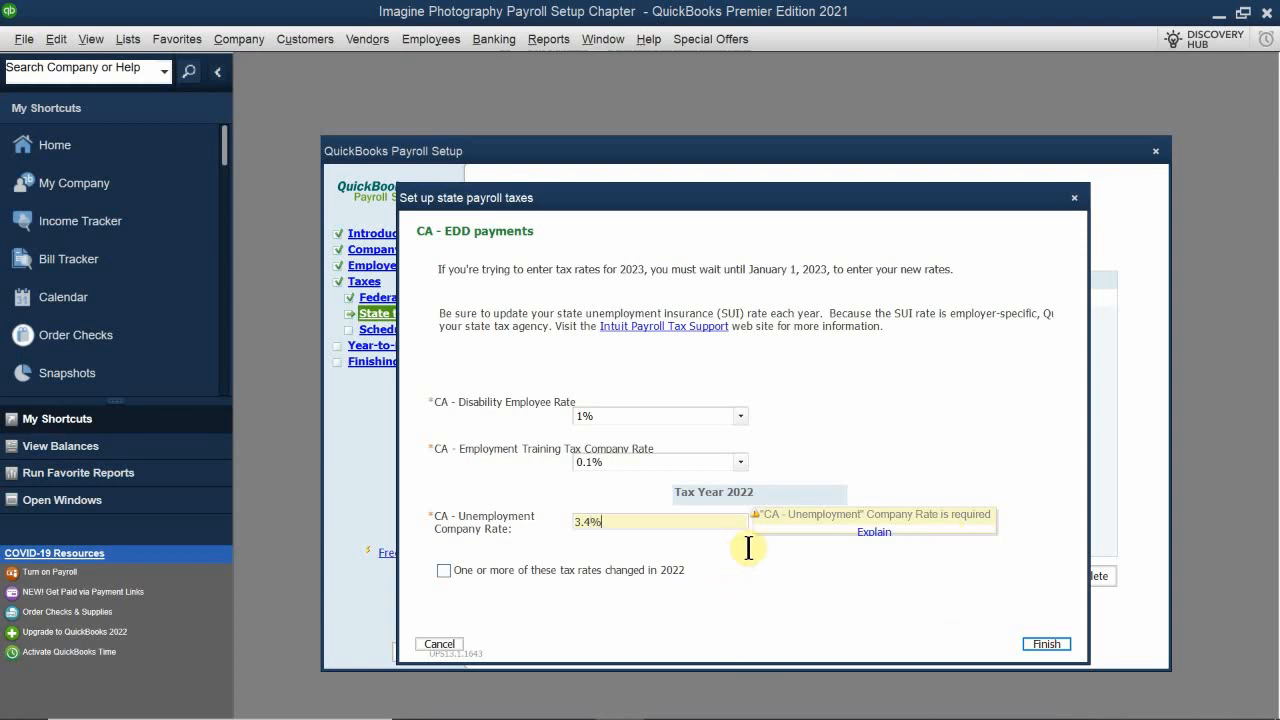
left_click(814, 556)
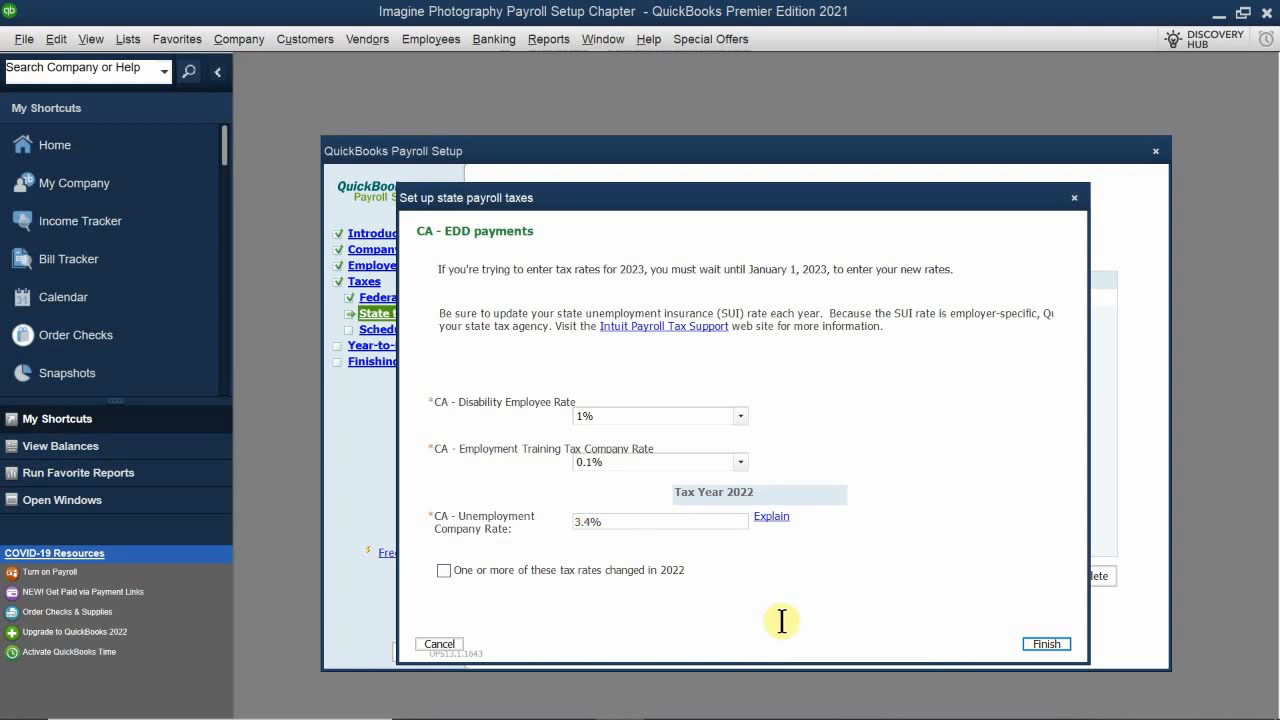
left_click(1045, 643)
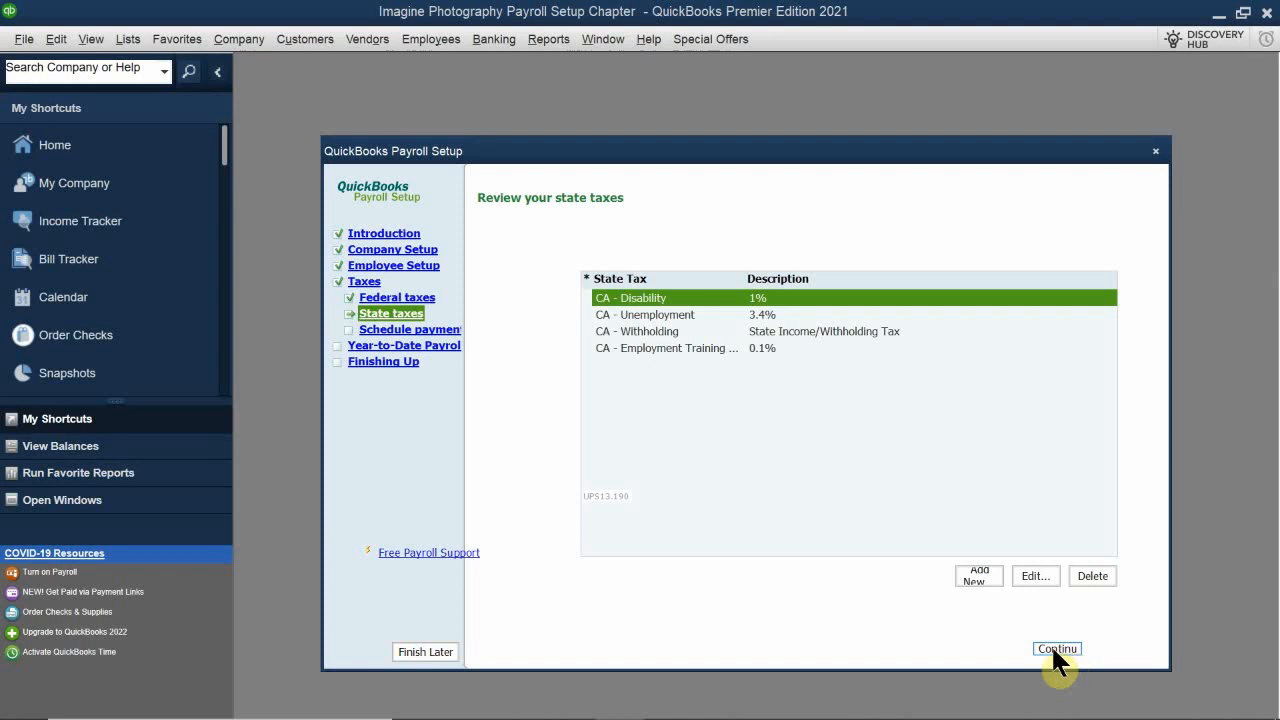
Step: Schedule Federal 940 payments with payee EFTPS and a Quarterly (usual frequency) deposit frequency, then go to the next schedule
left_click(1052, 647)
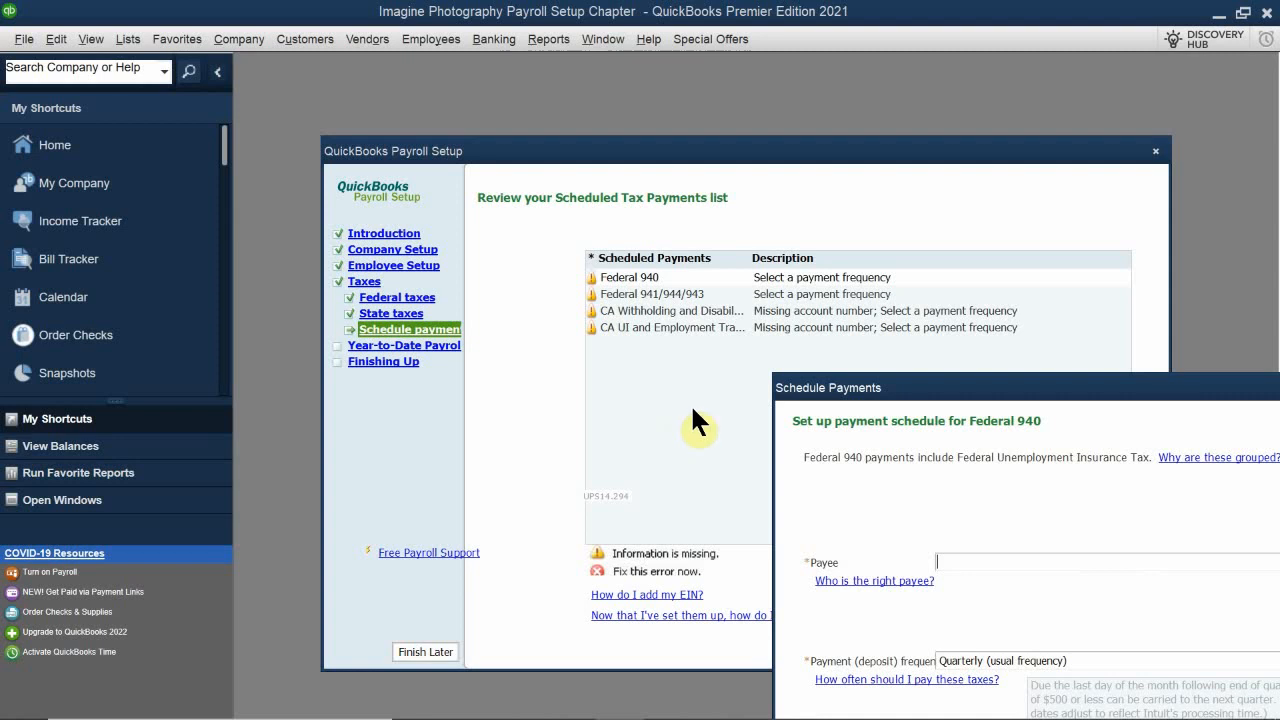
left_click_drag(837, 387, 645, 337)
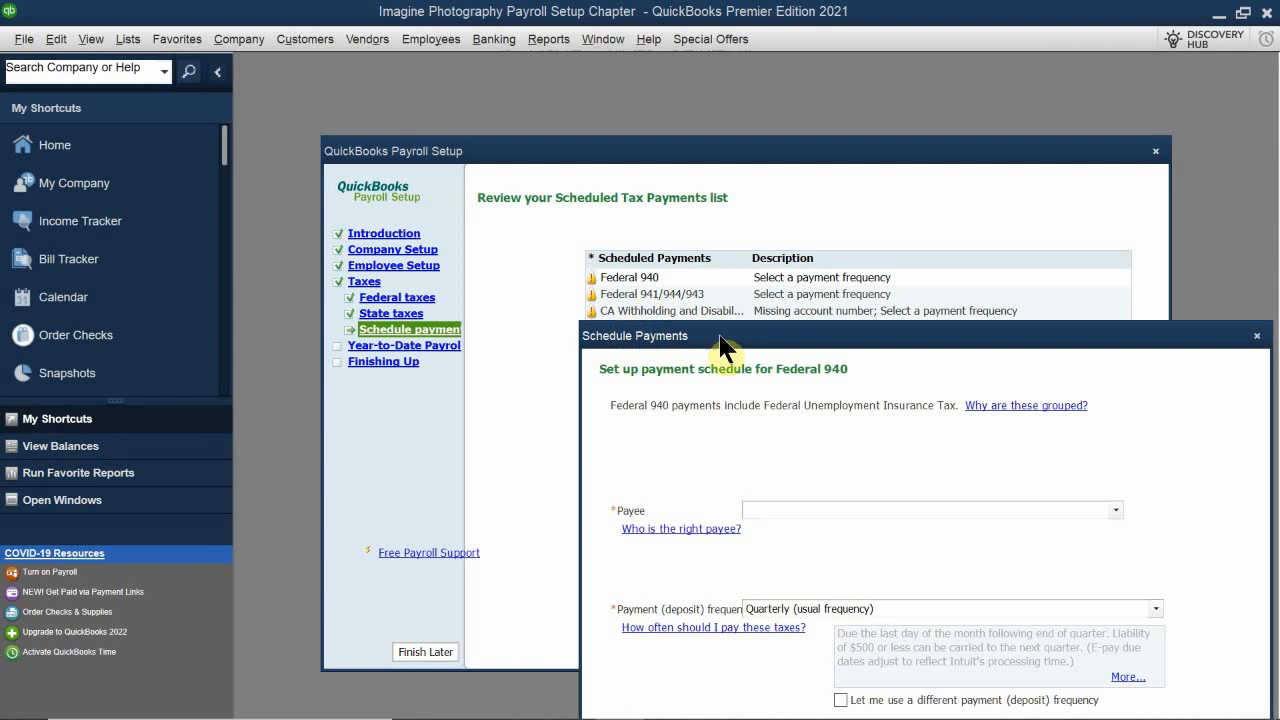
left_click_drag(727, 340, 636, 232)
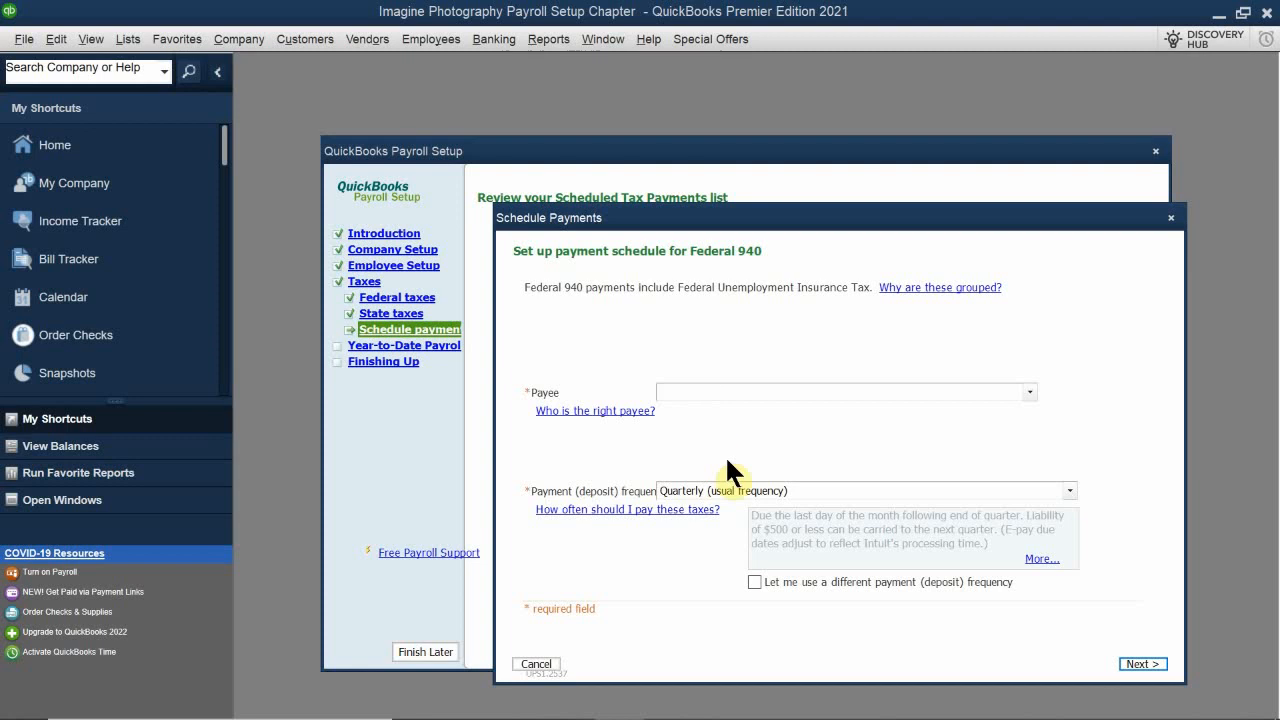
type("EFTPS")
key("Tab")
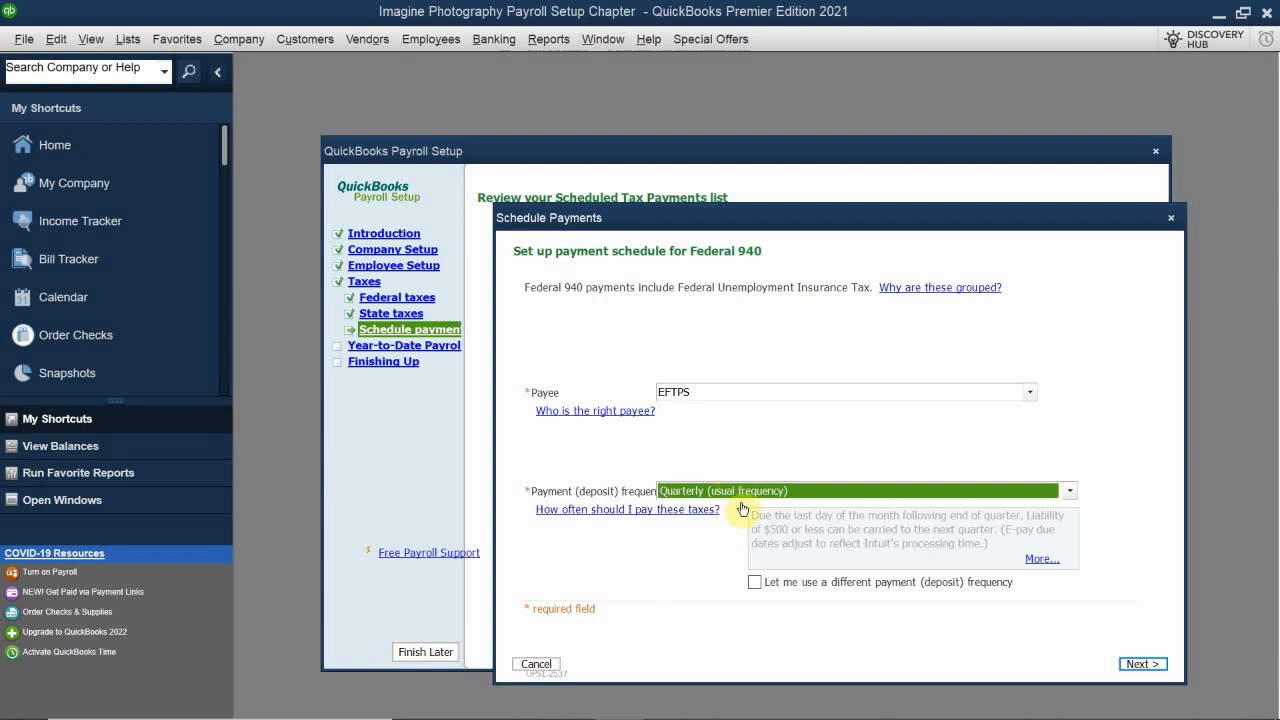
left_click(770, 492)
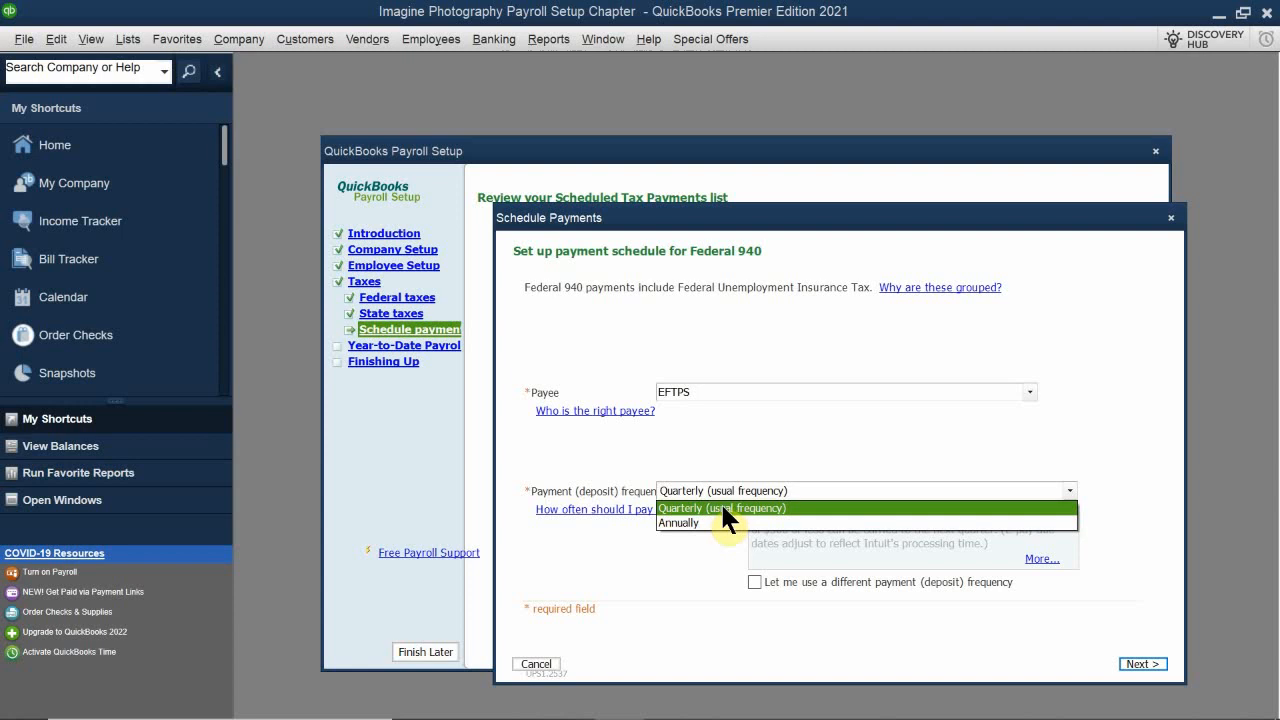
left_click(722, 508)
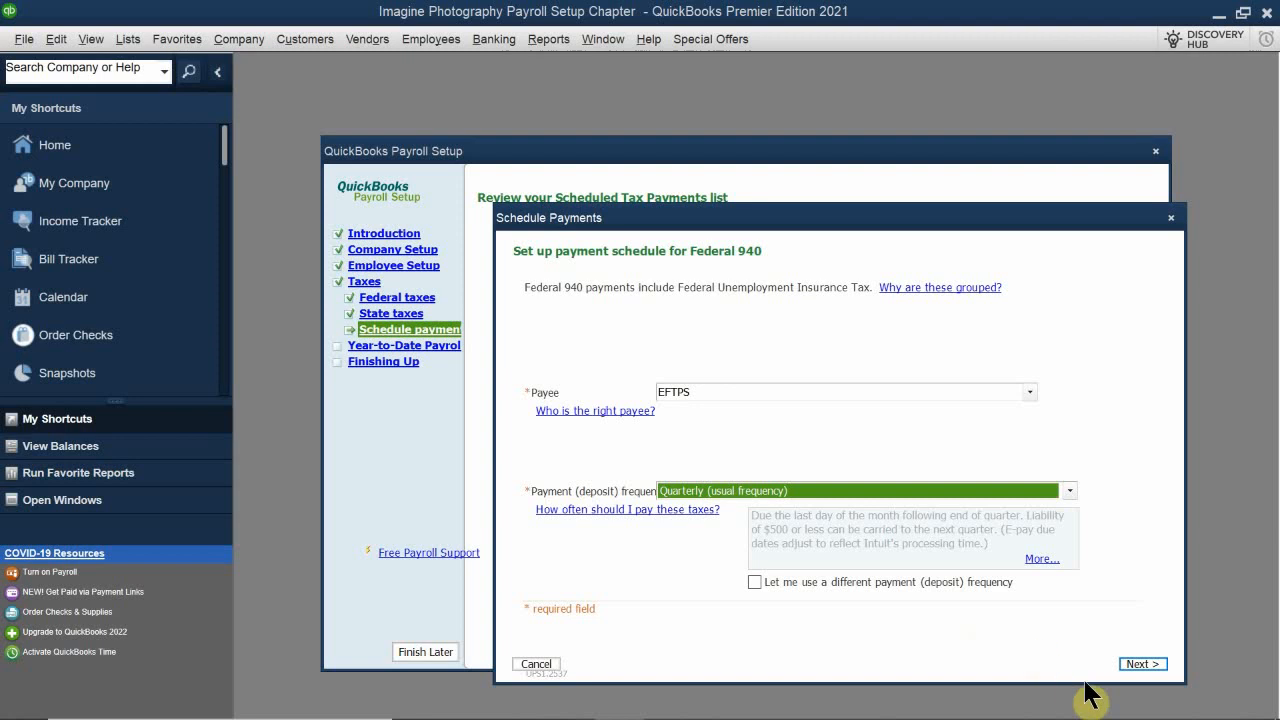
left_click(1142, 664)
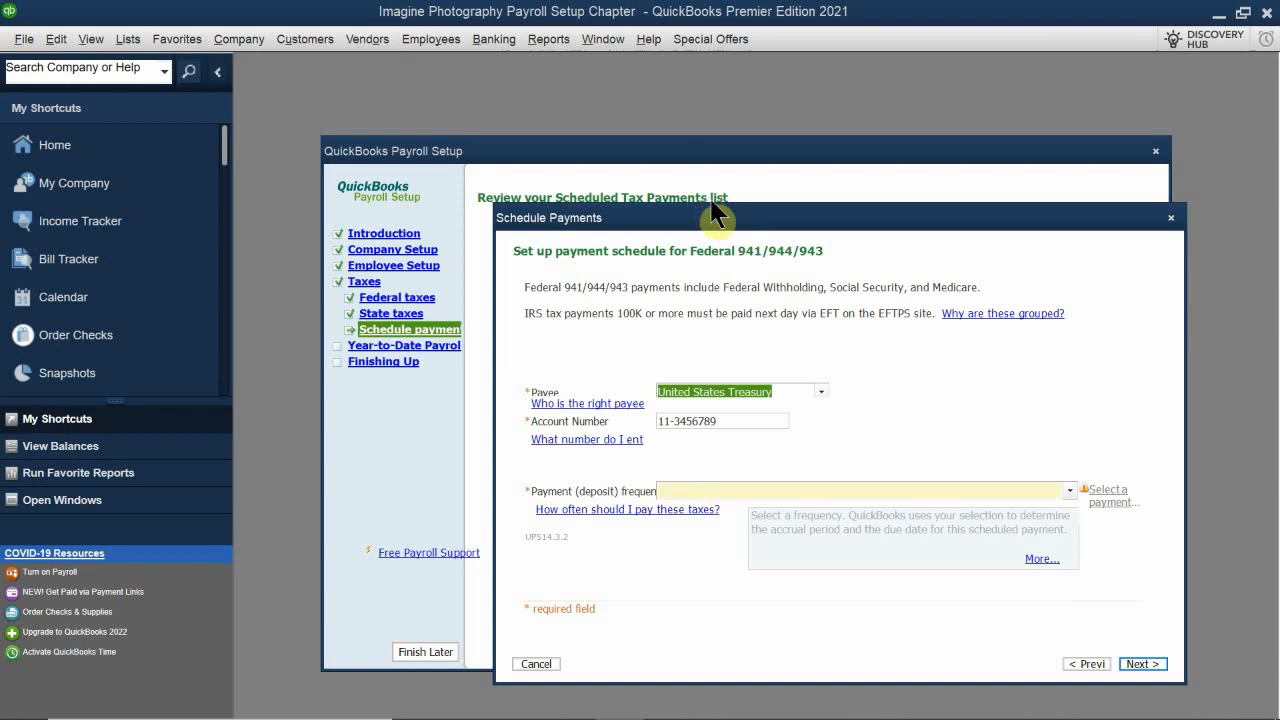
Step: Set the Federal 941/944/943 payment schedule to payee EFTPS with a Quarterly deposit frequency, then continue
left_click_drag(718, 215, 725, 327)
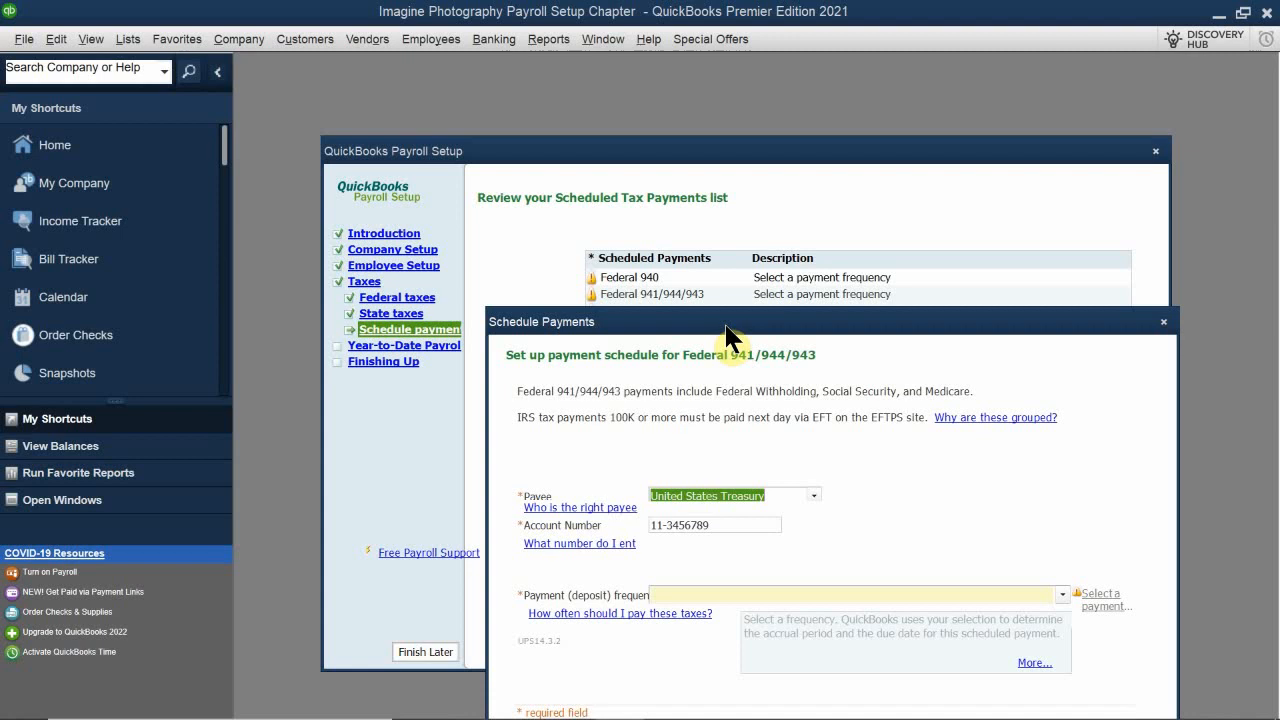
left_click_drag(726, 326, 722, 219)
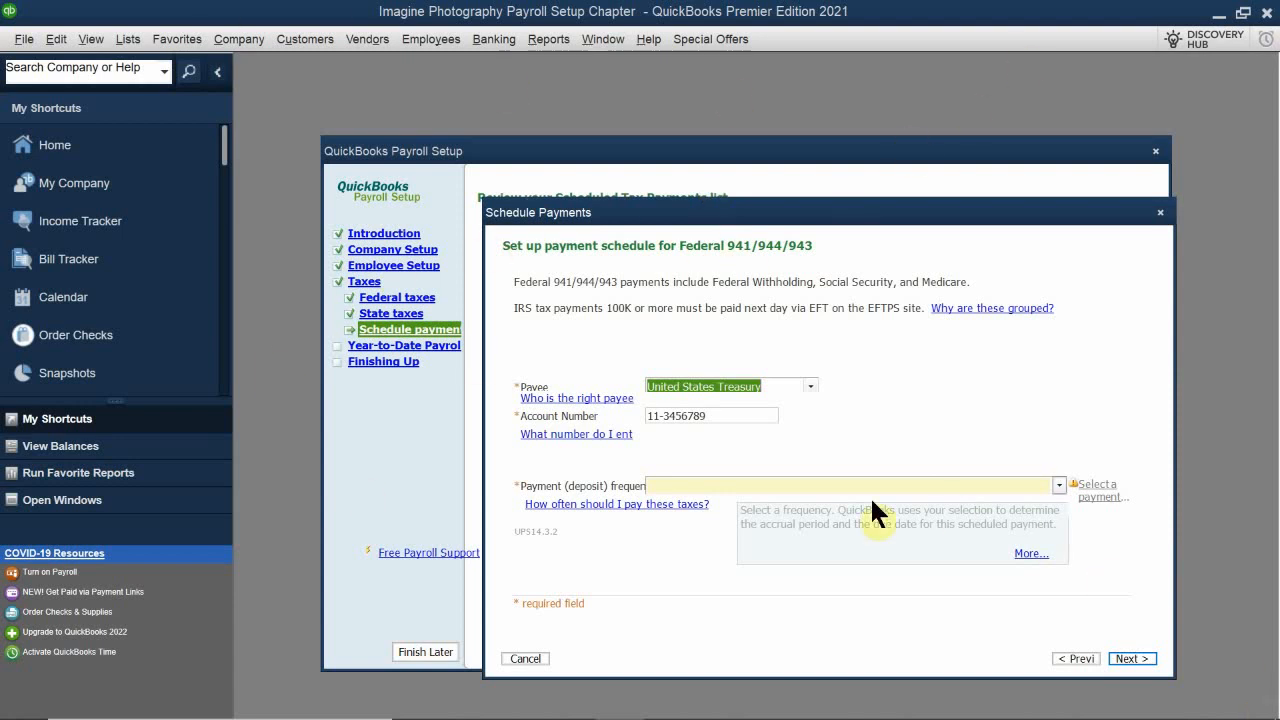
left_click(807, 386)
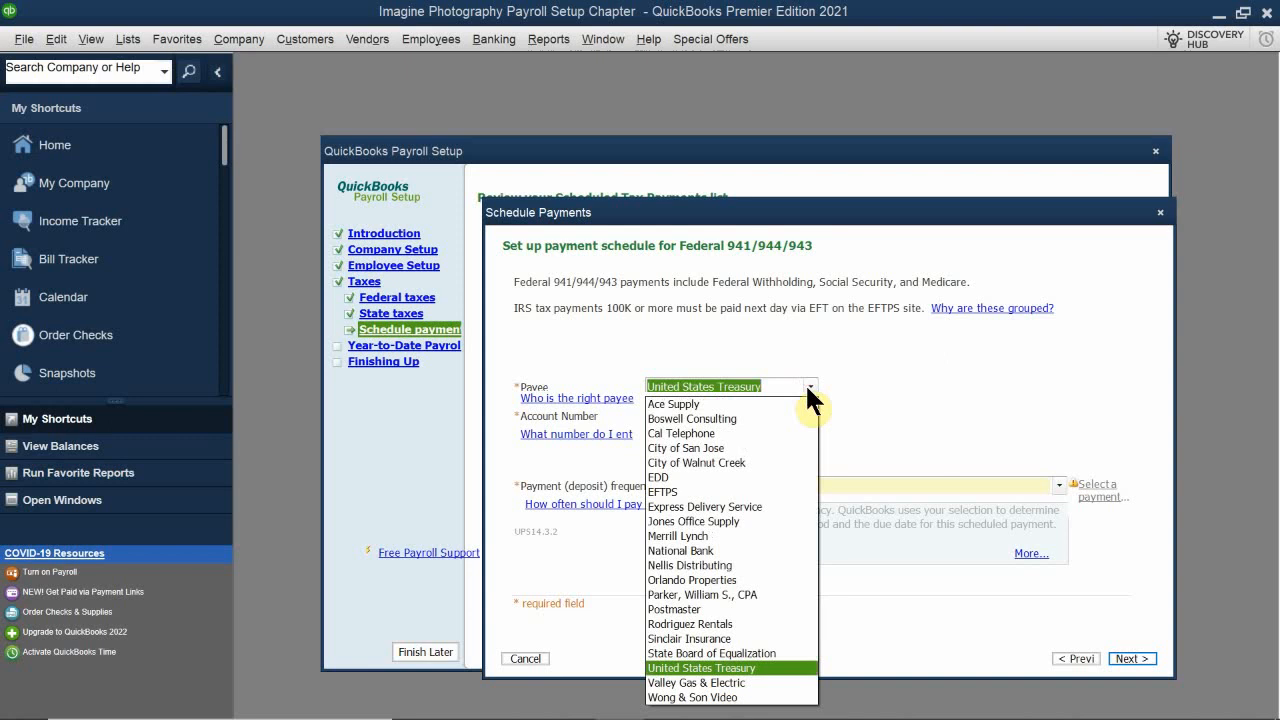
left_click(664, 495)
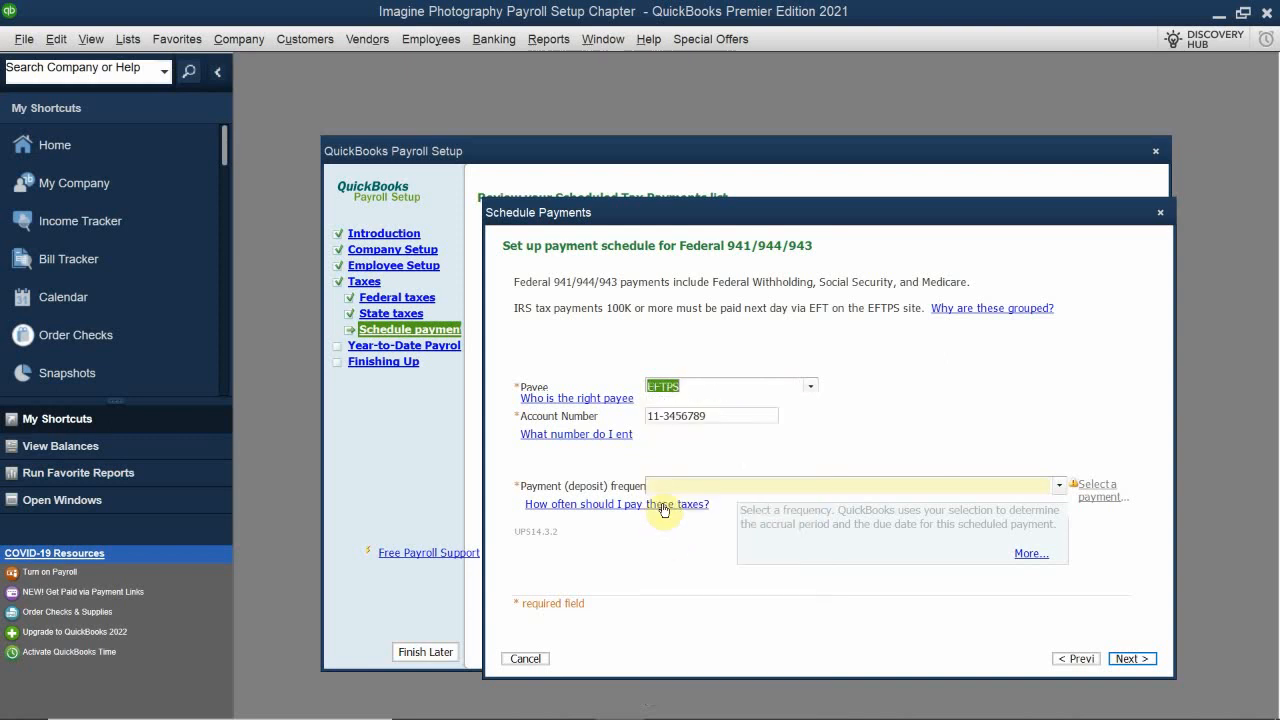
left_click(729, 414)
left_click(680, 485)
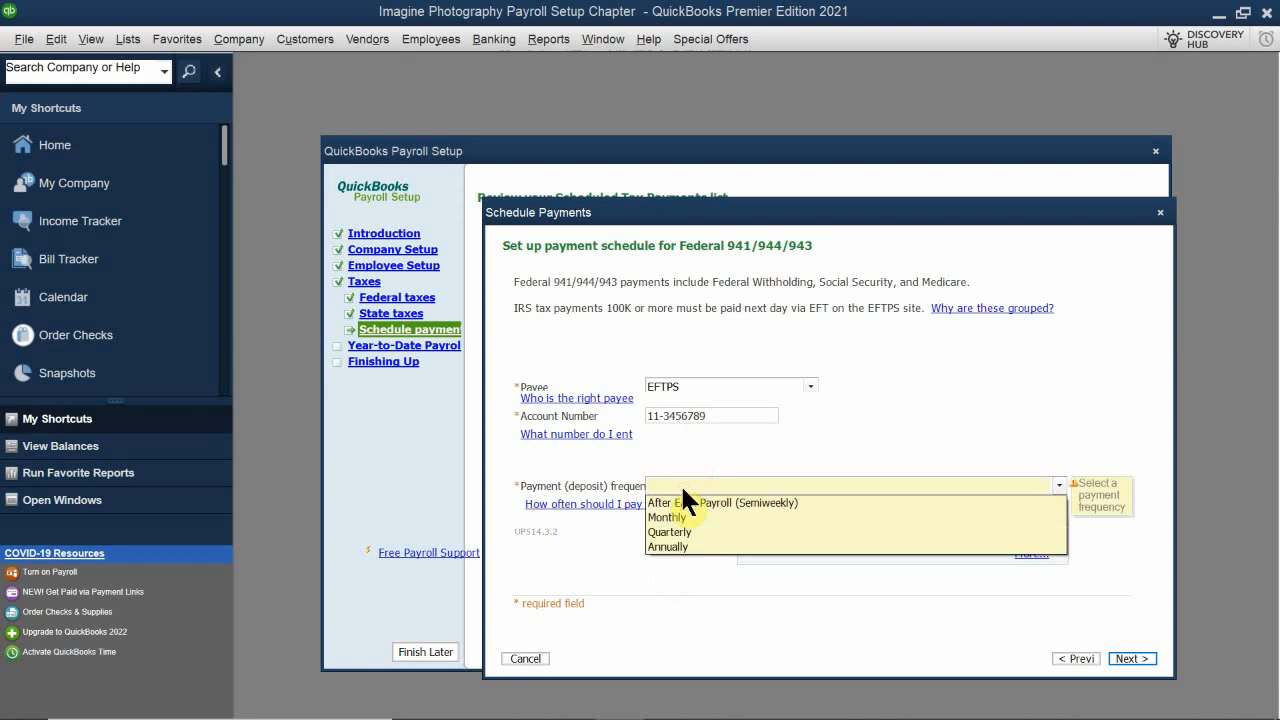
left_click(715, 532)
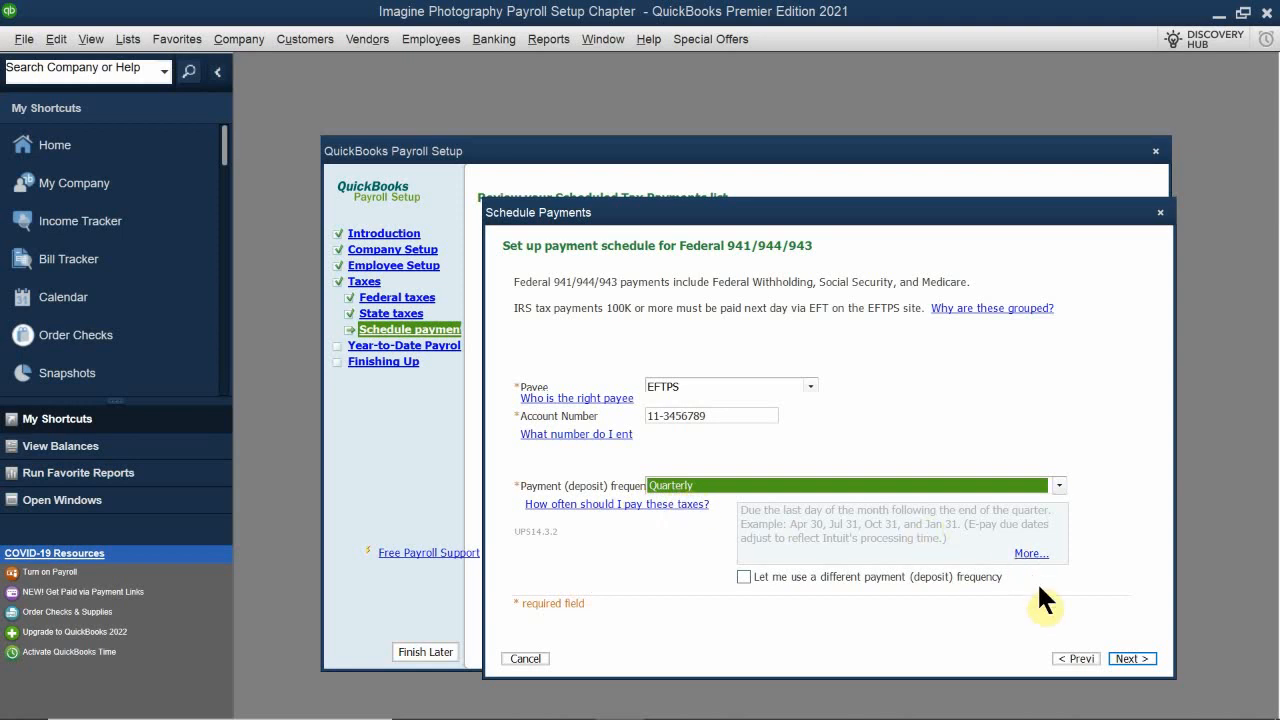
left_click(1132, 660)
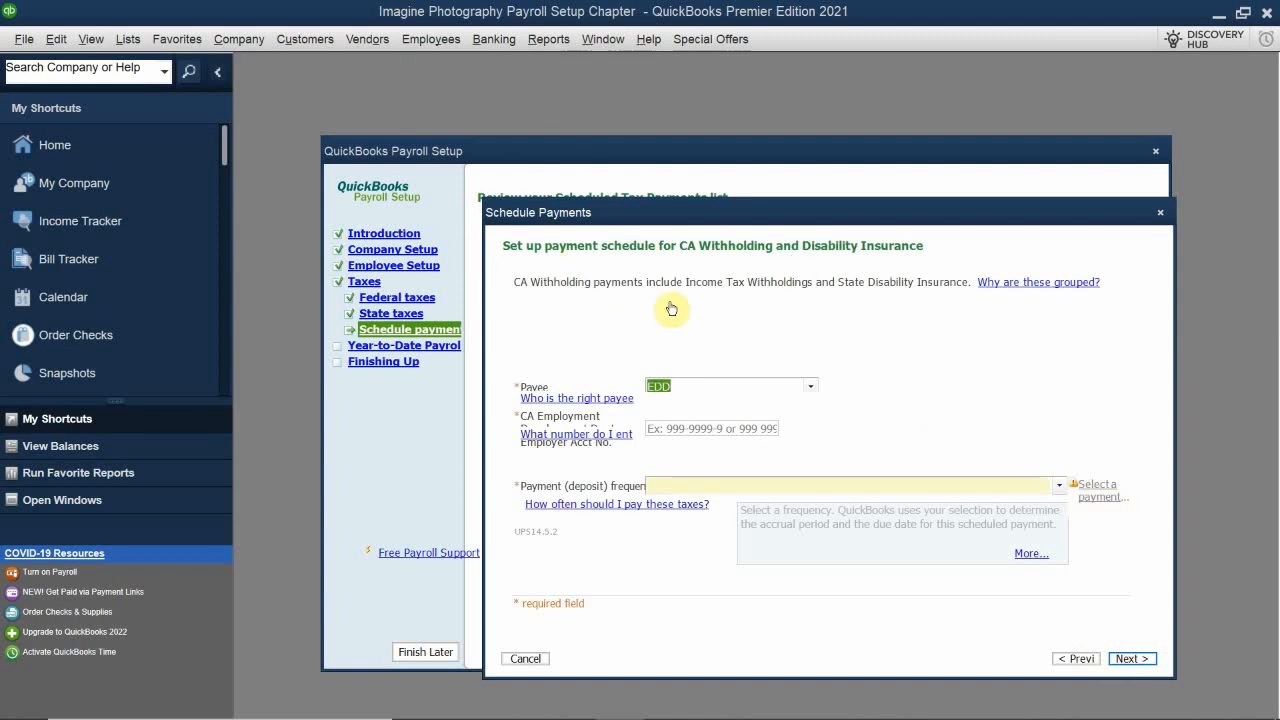
Step: Set up CA Withholding and Disability Insurance payments to payee EDD, entering the employer account number and Quarterly frequency
left_click(717, 387)
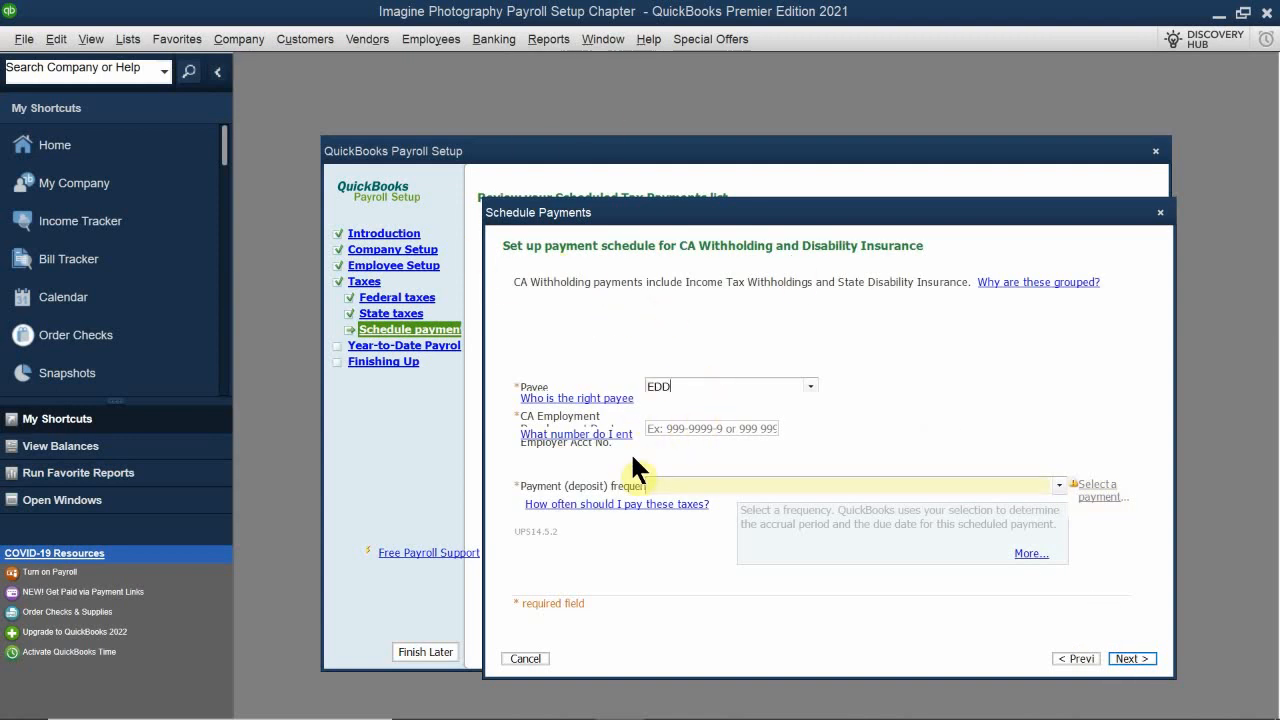
left_click(665, 428)
type("123-456789")
key("BackSpace")
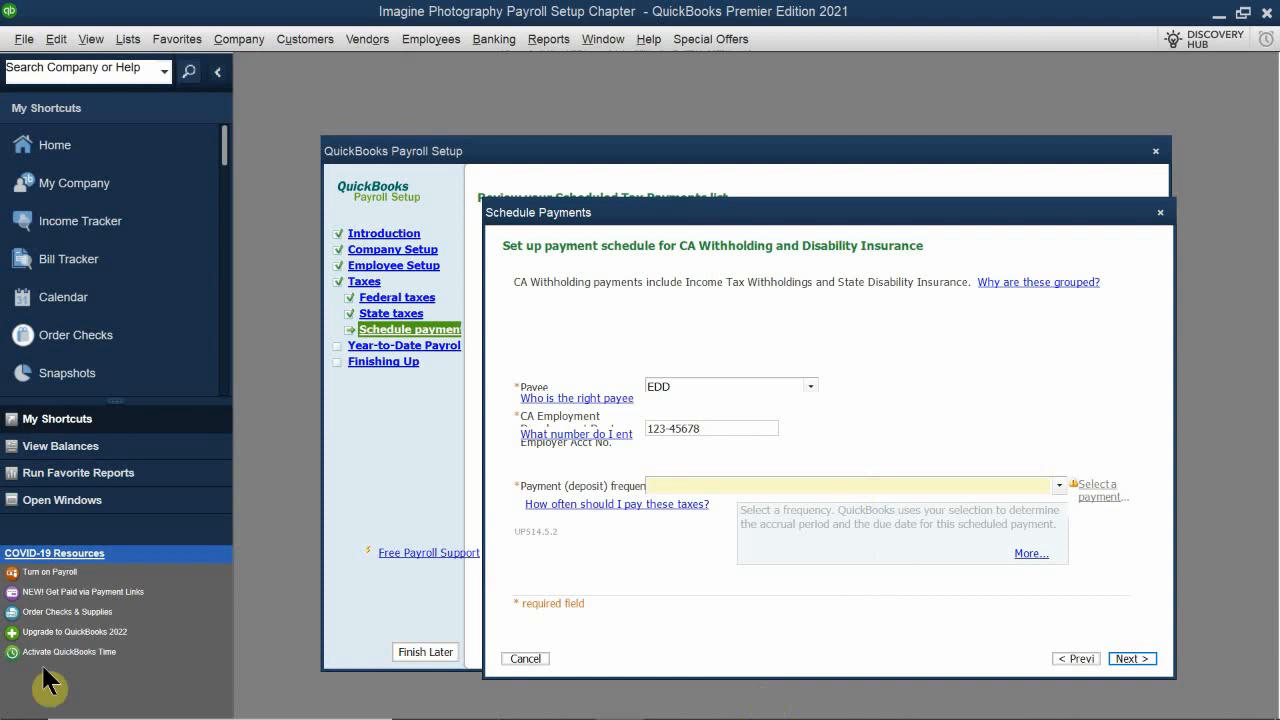
left_click(677, 483)
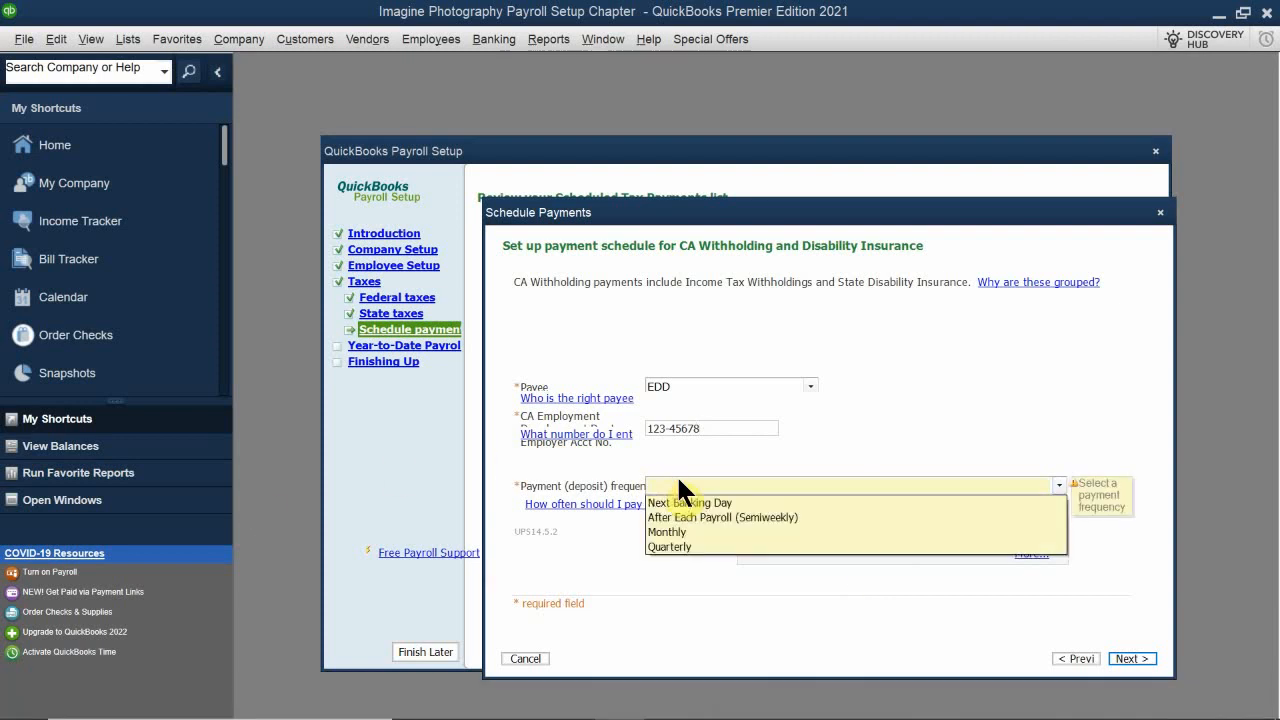
left_click(668, 547)
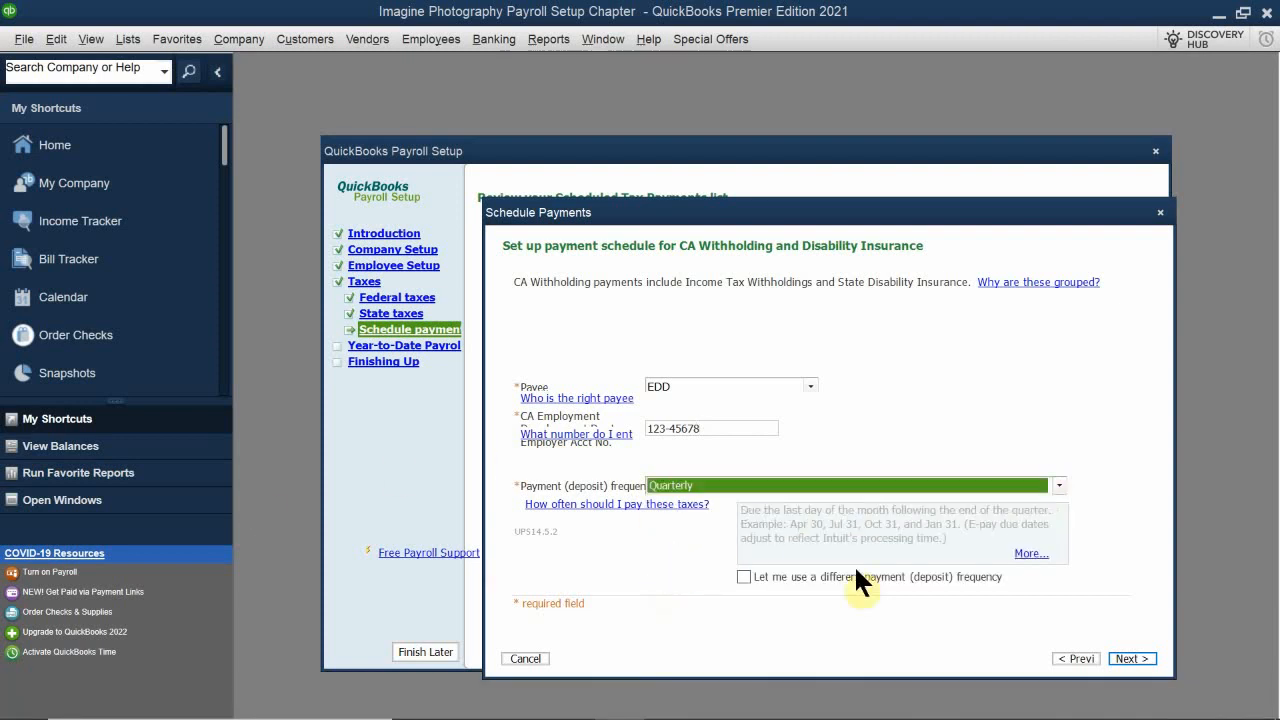
left_click(1125, 658)
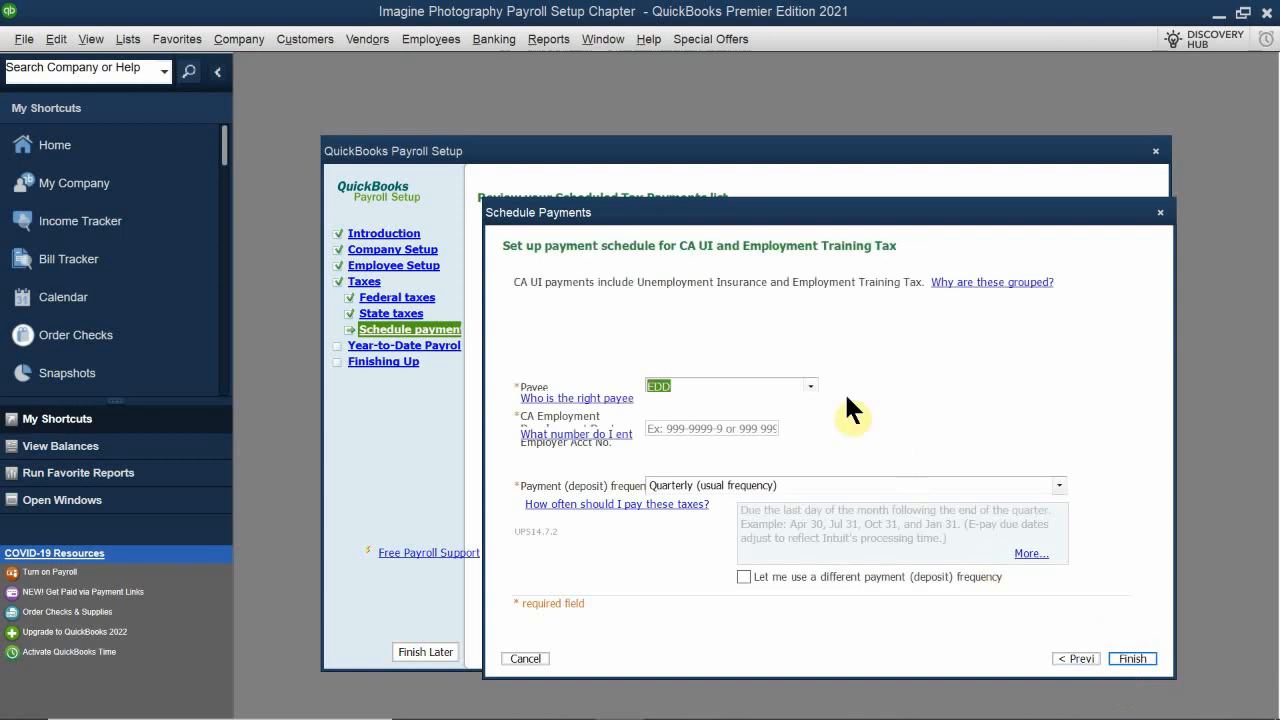
Step: Enter the employer account number for CA UI and Employment Training Tax, choose Quarterly (usual frequency), and finish scheduling
left_click(728, 428)
type("123-")
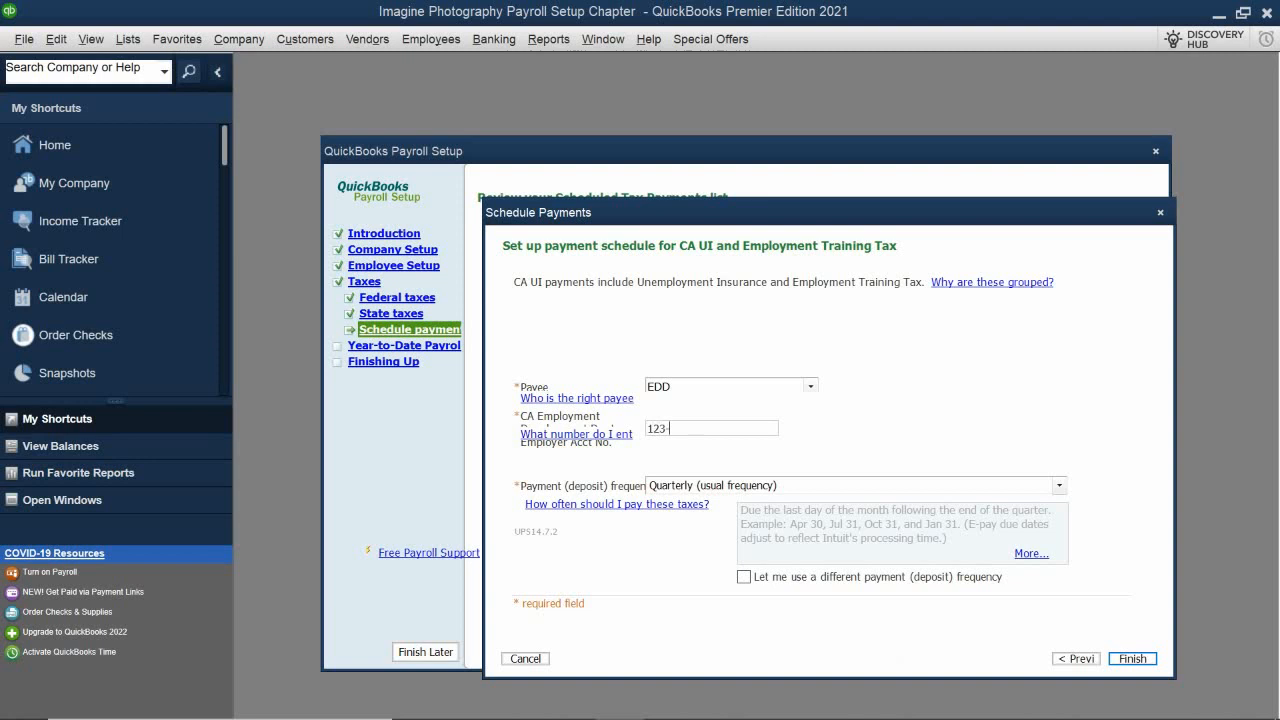
type("45678")
left_click(692, 485)
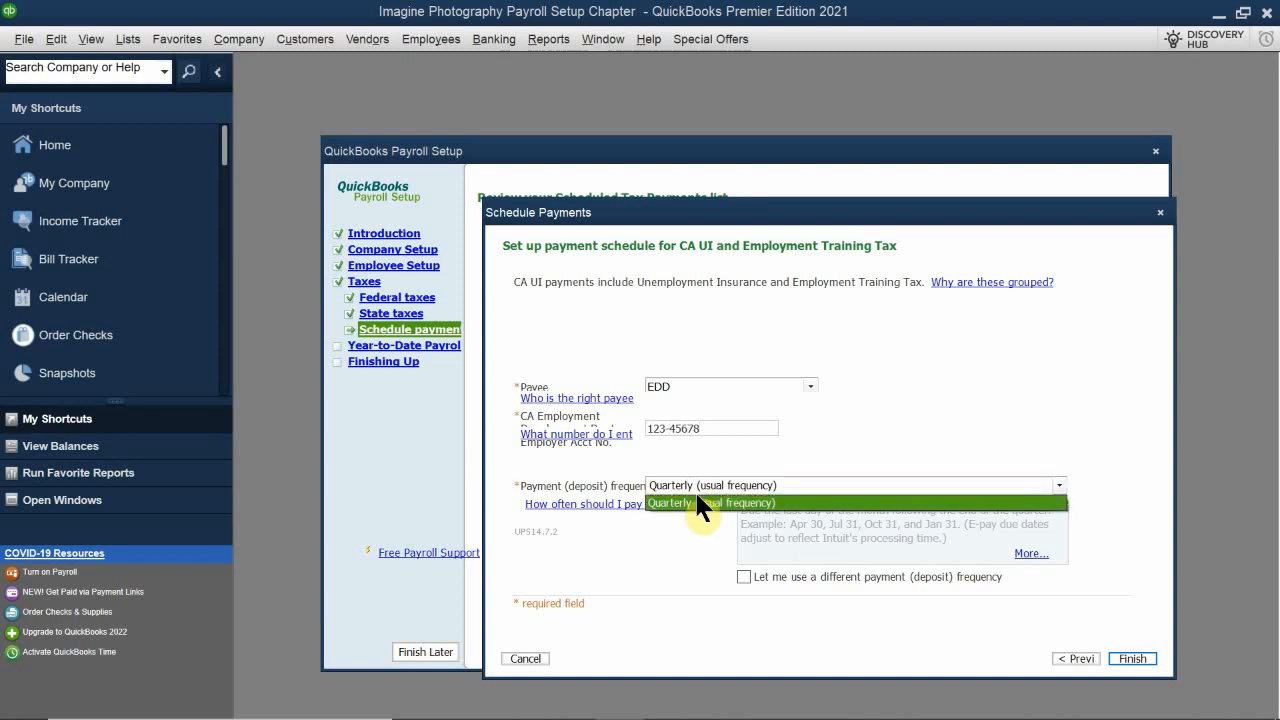
left_click(697, 503)
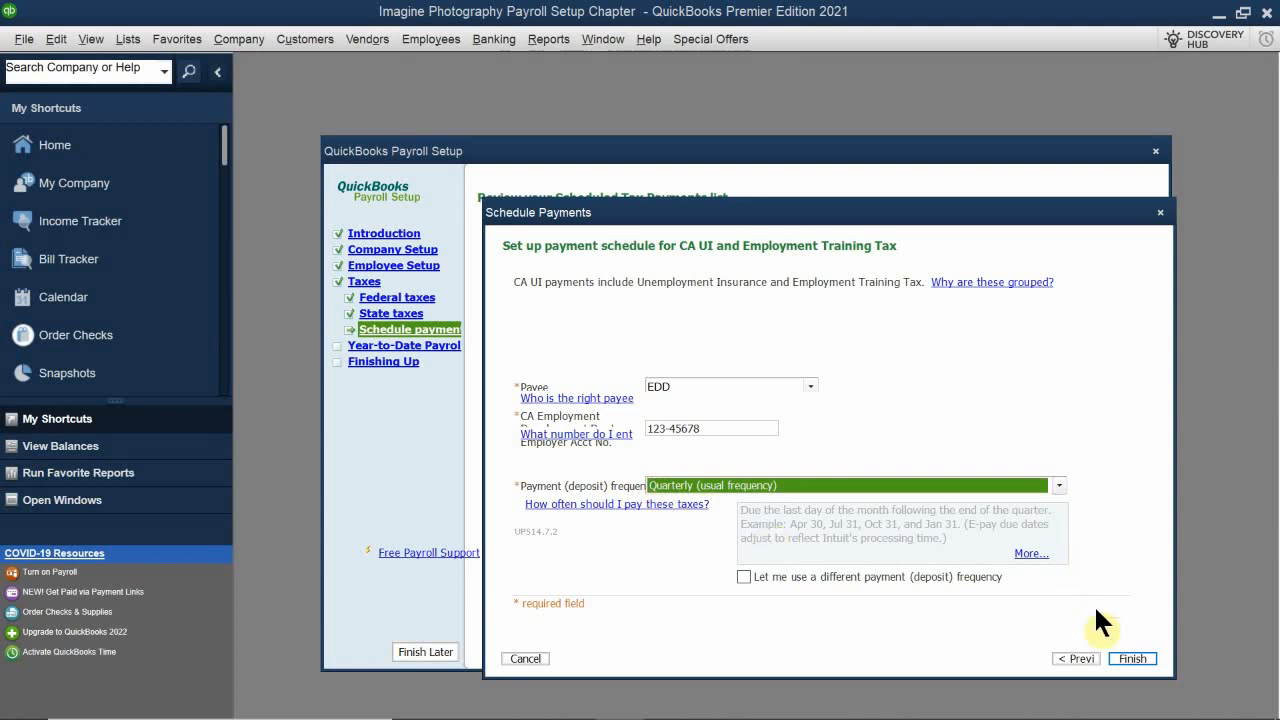
left_click(1133, 658)
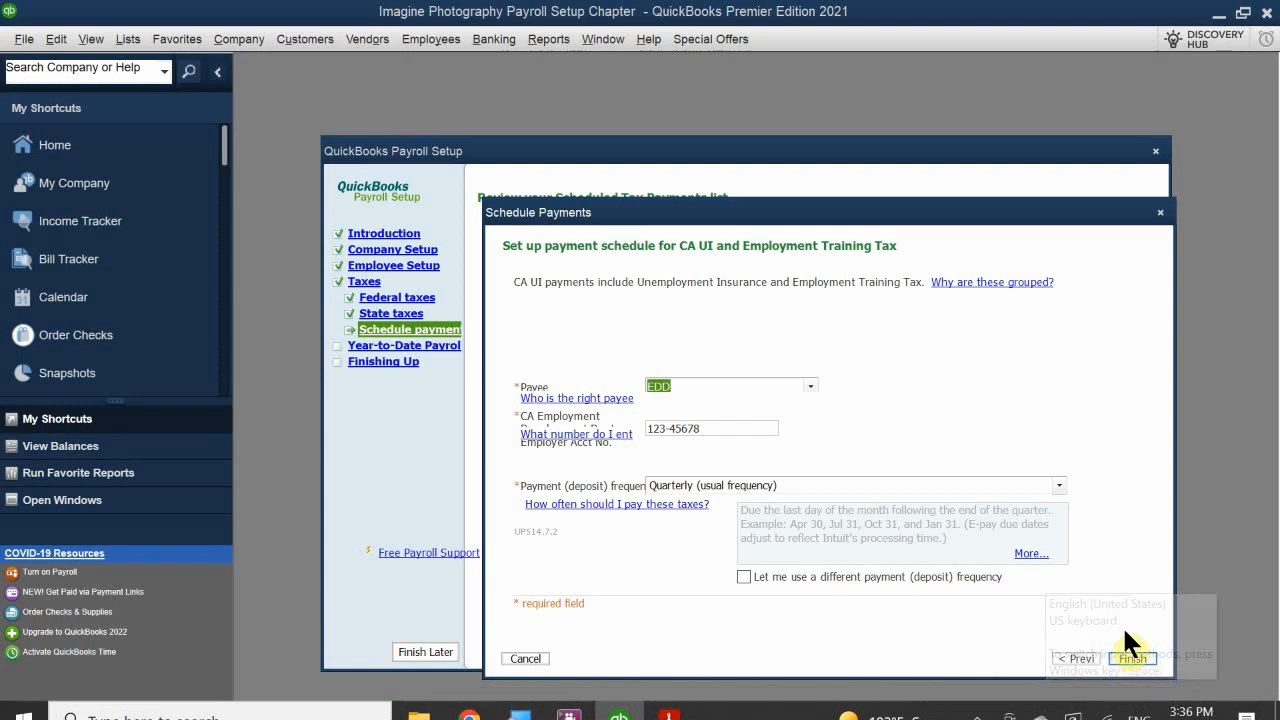
Step: Finish the CA UI payment schedule and accept the Scheduled Tax Payments list to move on
left_click(1130, 660)
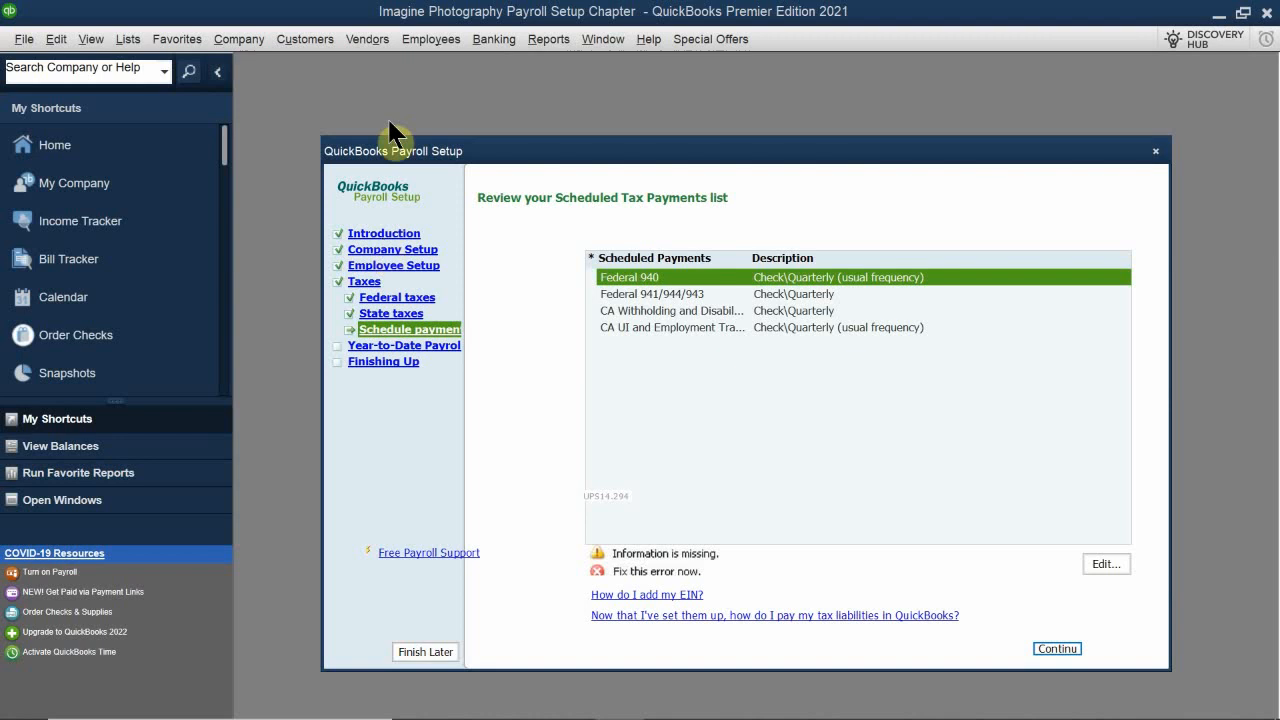
left_click(1050, 649)
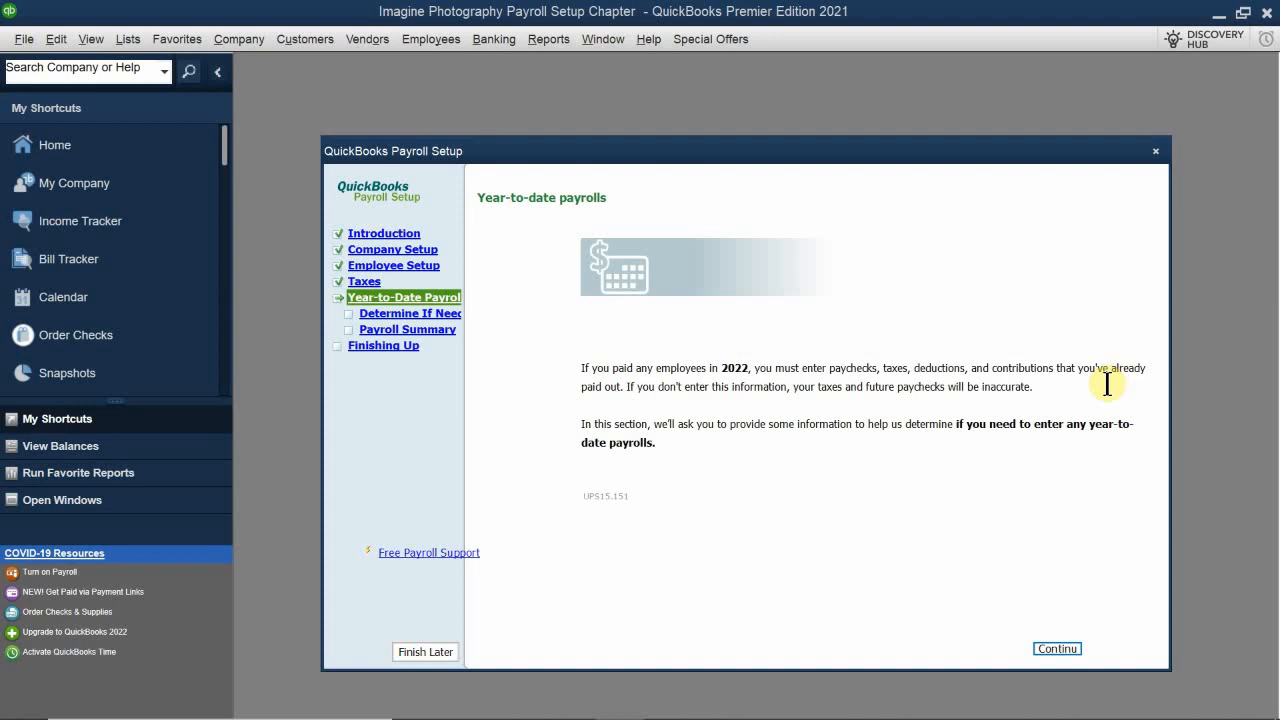
Step: Answer No to whether the company has issued paychecks this year and complete the payroll setup
left_click(1049, 647)
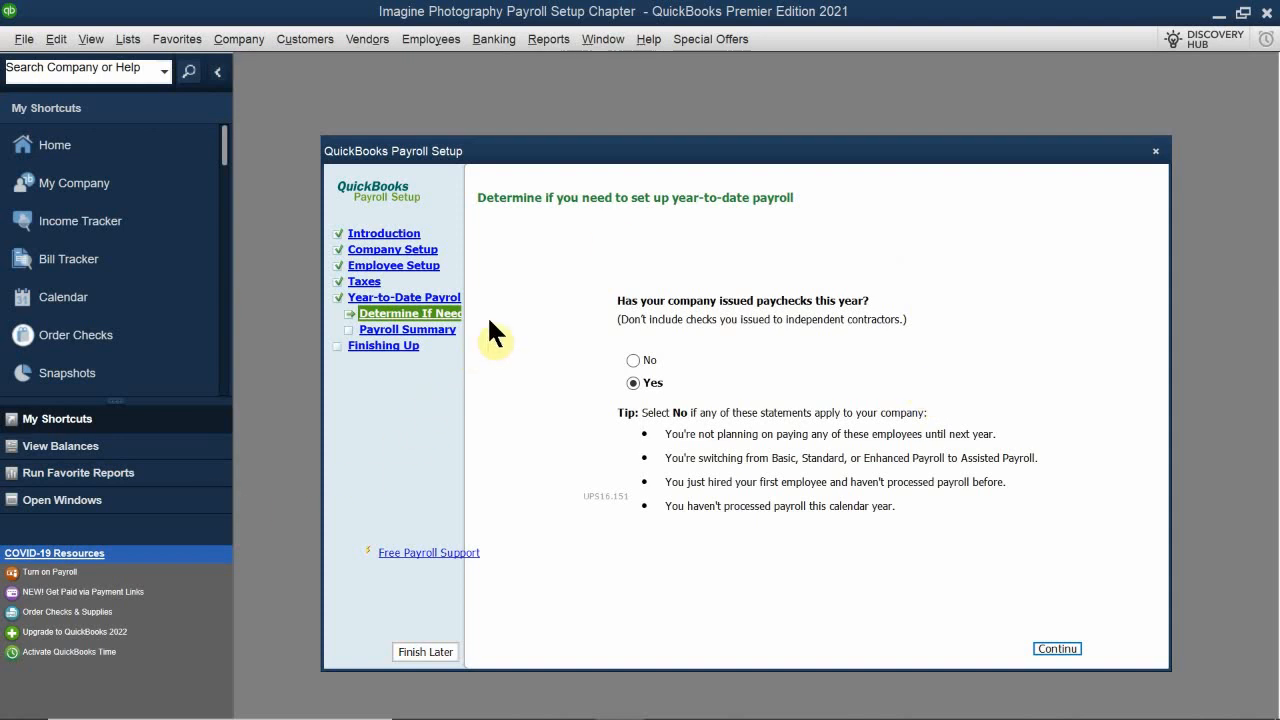
left_click(633, 361)
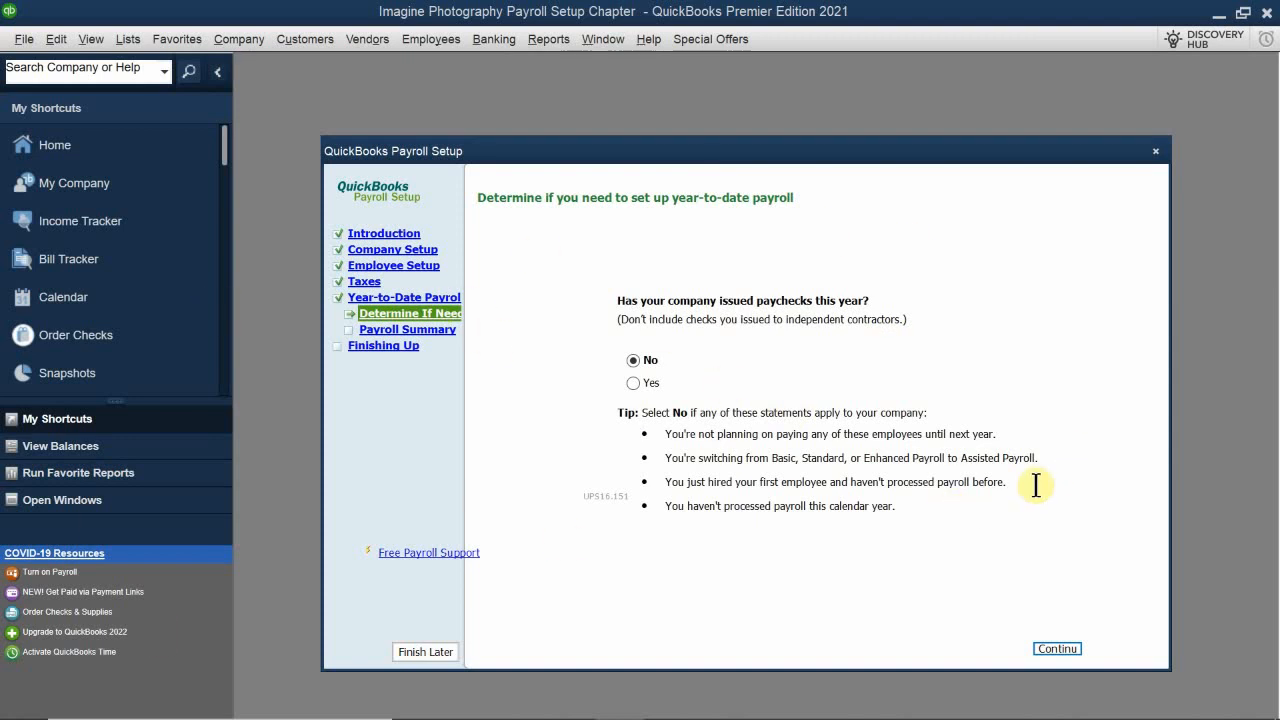
left_click(1057, 649)
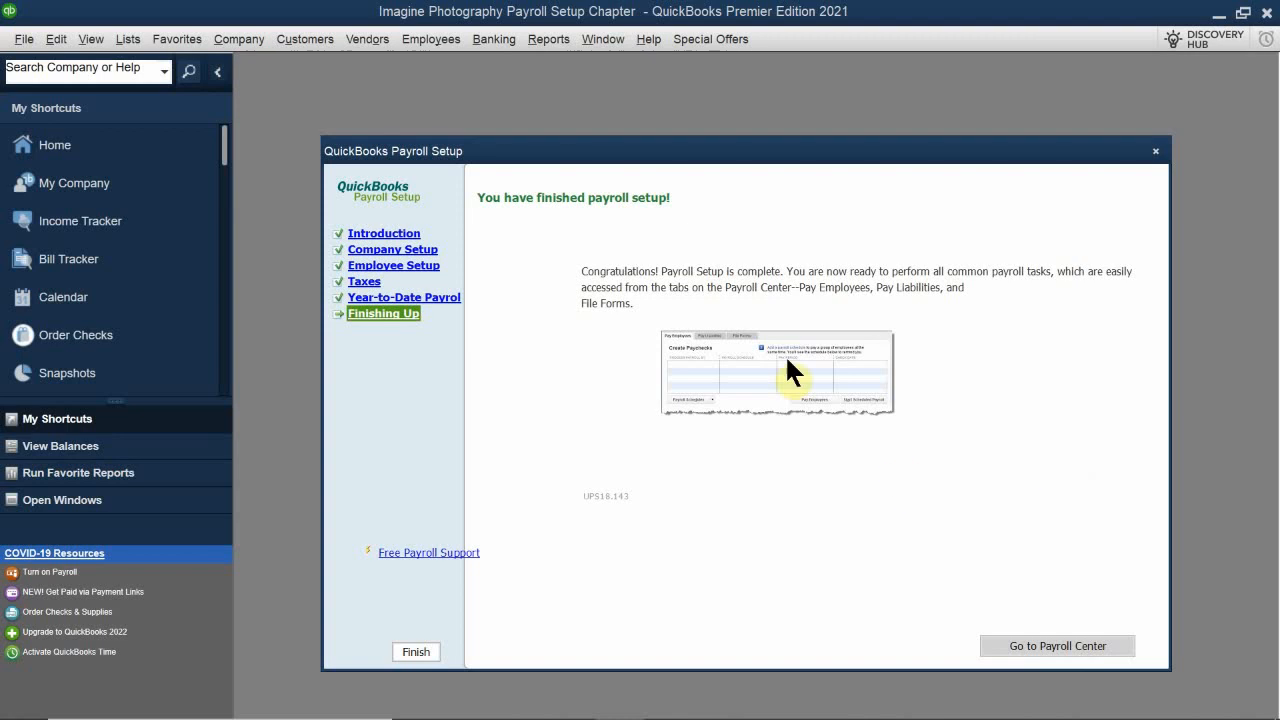
Step: Go to the Payroll Center and maximize the Employee Center window
left_click(1060, 645)
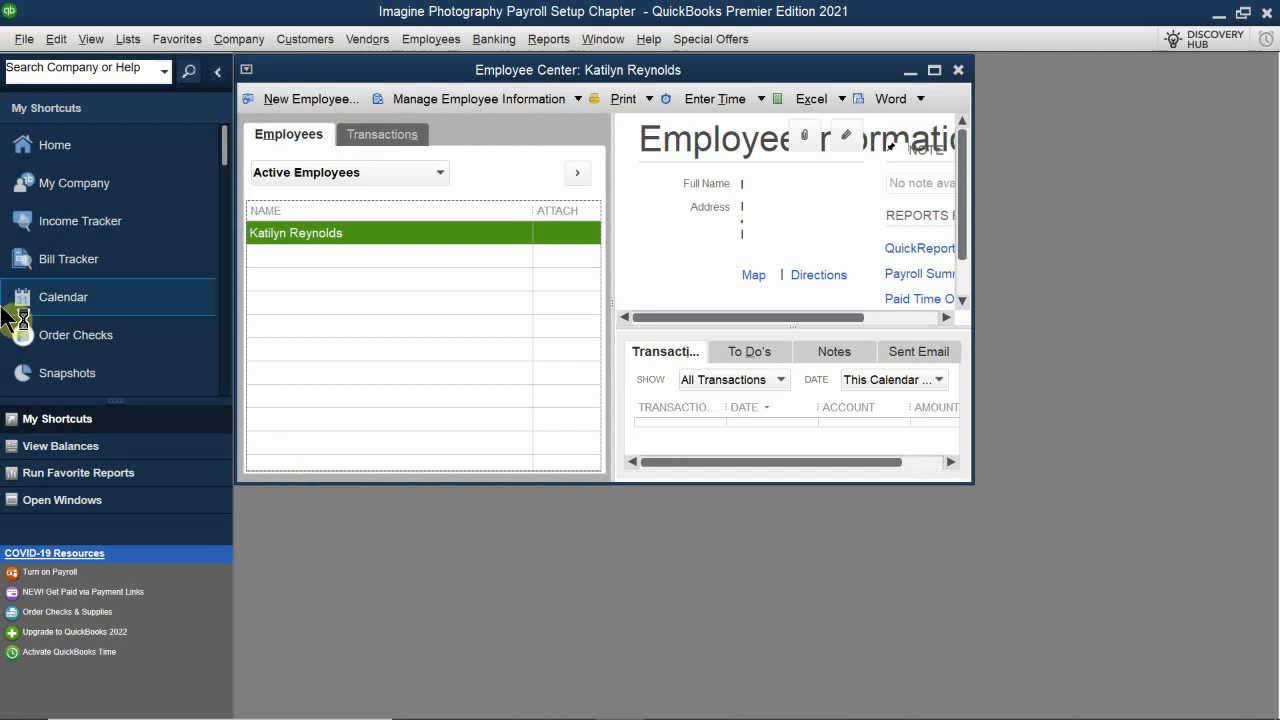
double_click(468, 72)
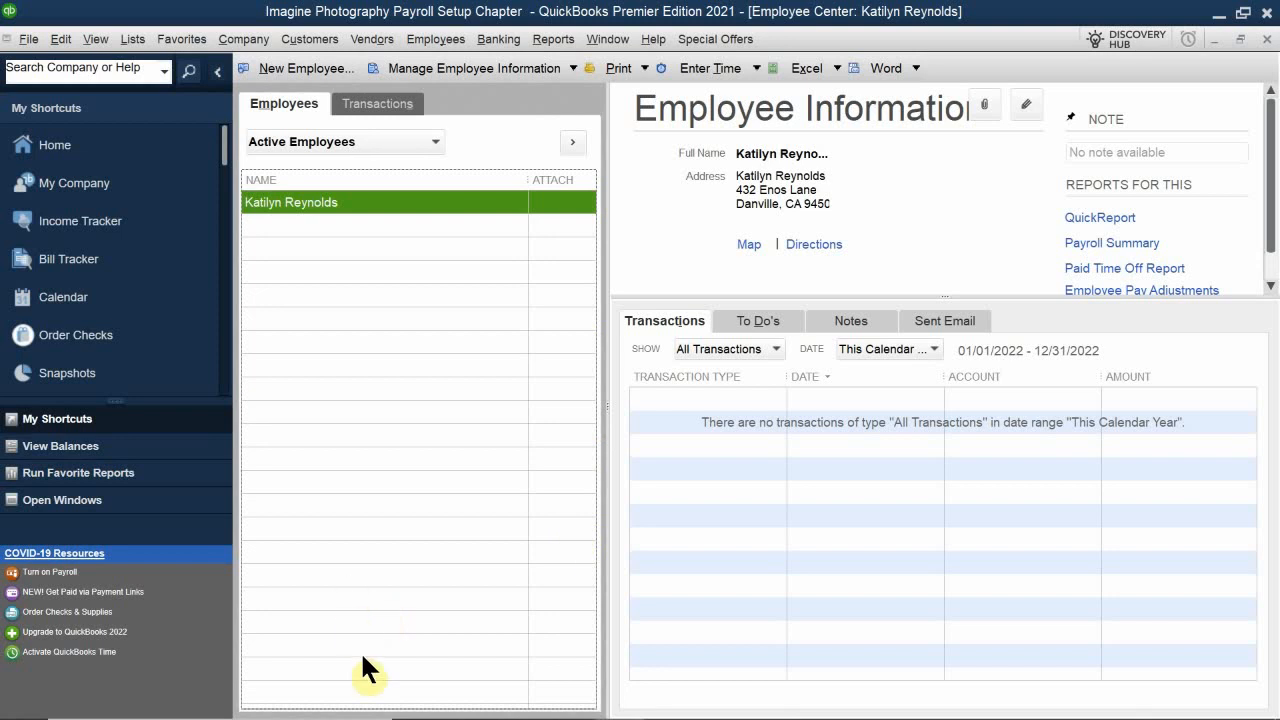
Step: Open the Payroll Item List and start a new payroll item using EZ Setup with the Other Additions type
left_click(130, 40)
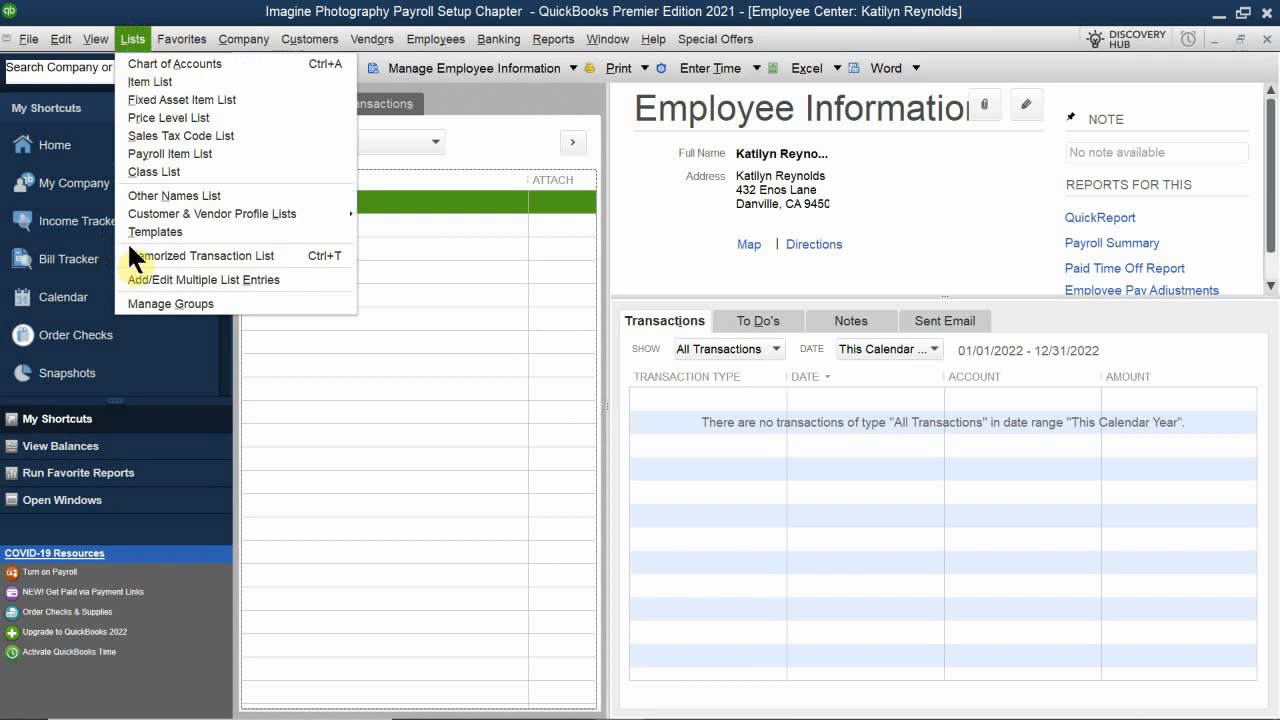
left_click(186, 153)
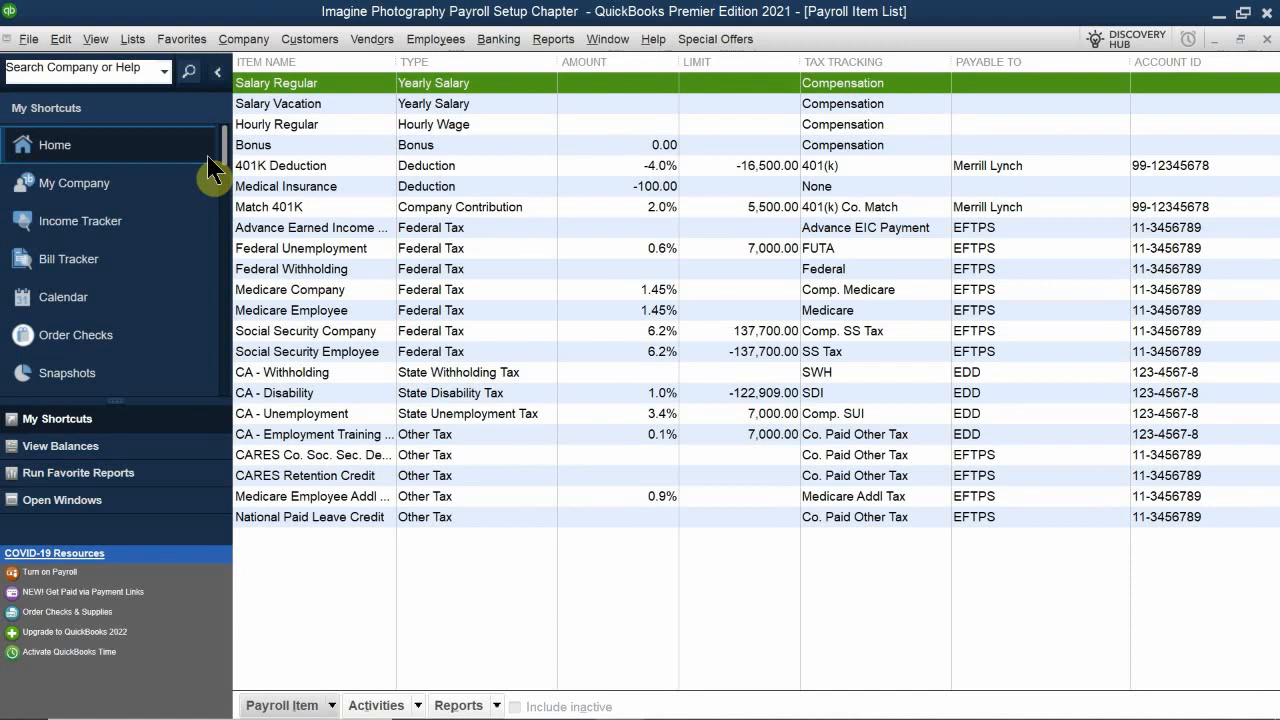
left_click(268, 707)
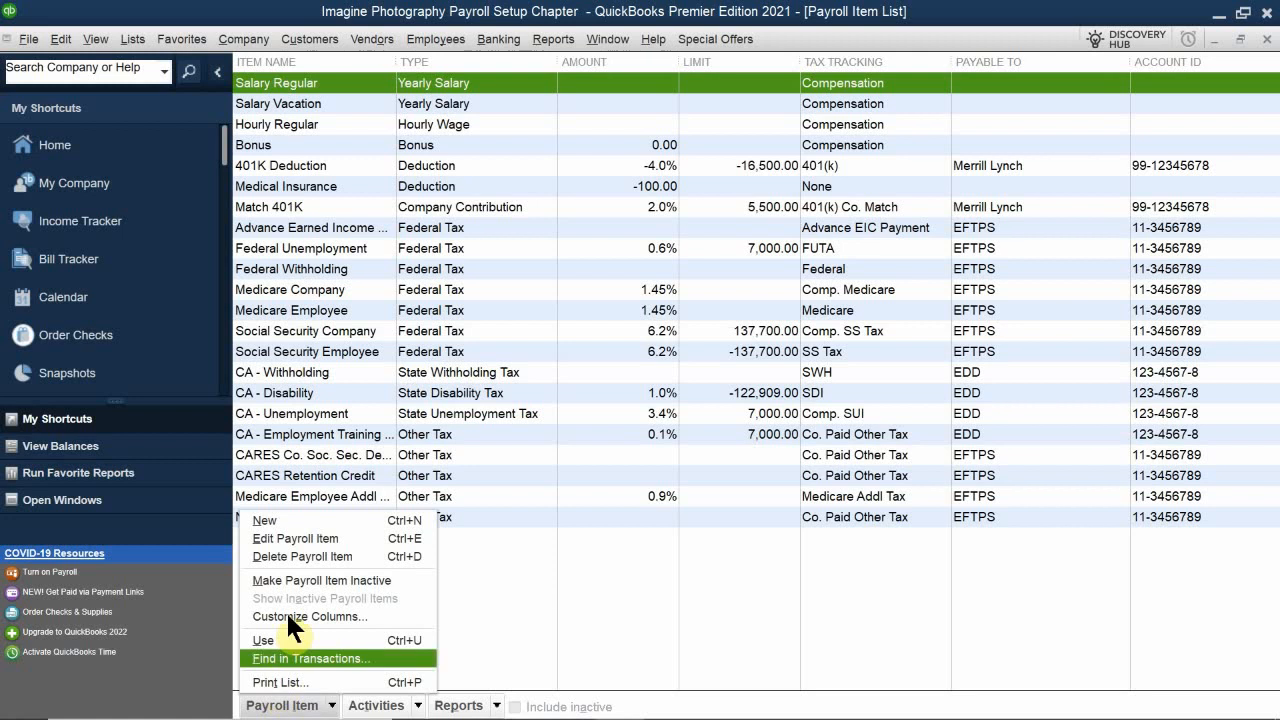
left_click(290, 516)
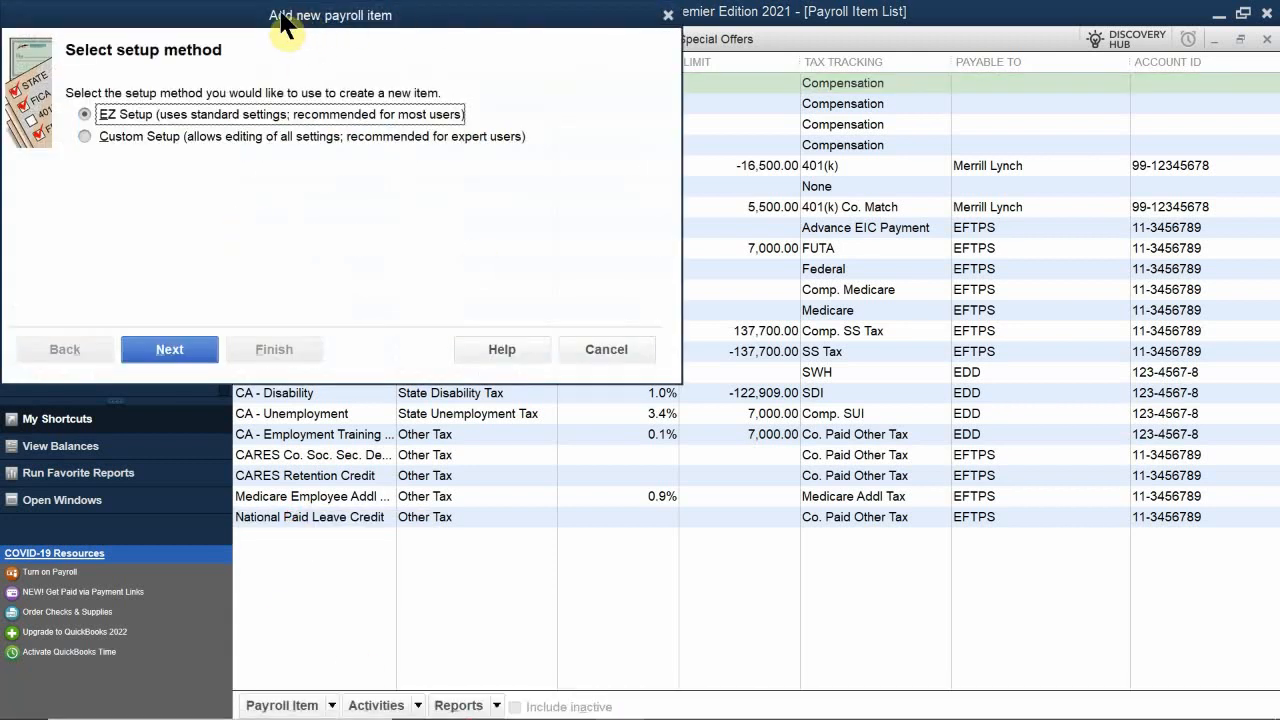
left_click_drag(280, 14, 621, 266)
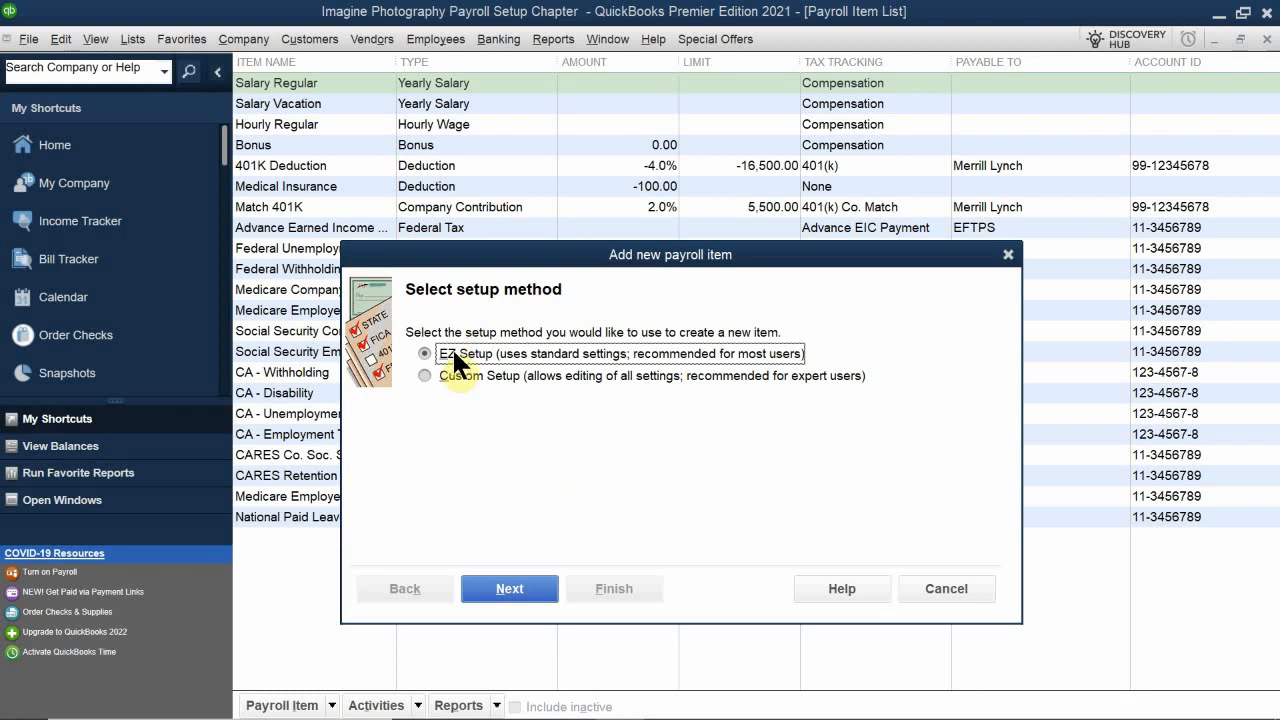
left_click(505, 592)
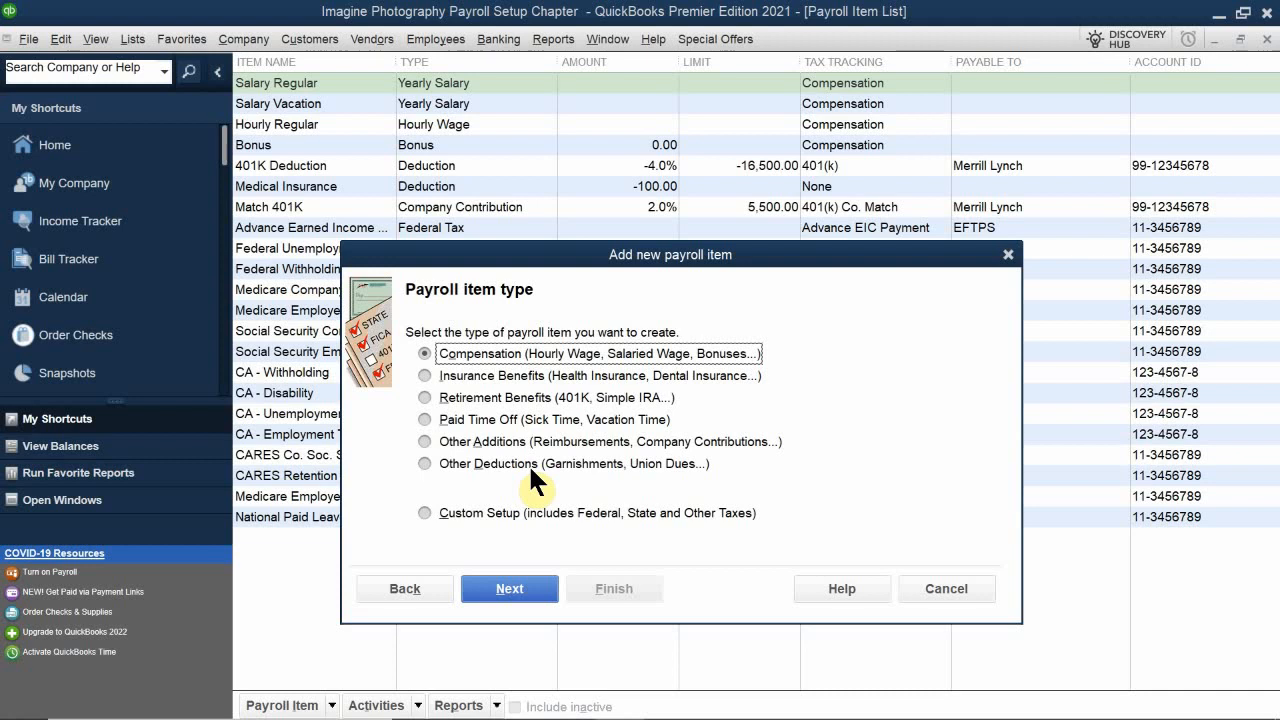
left_click(424, 440)
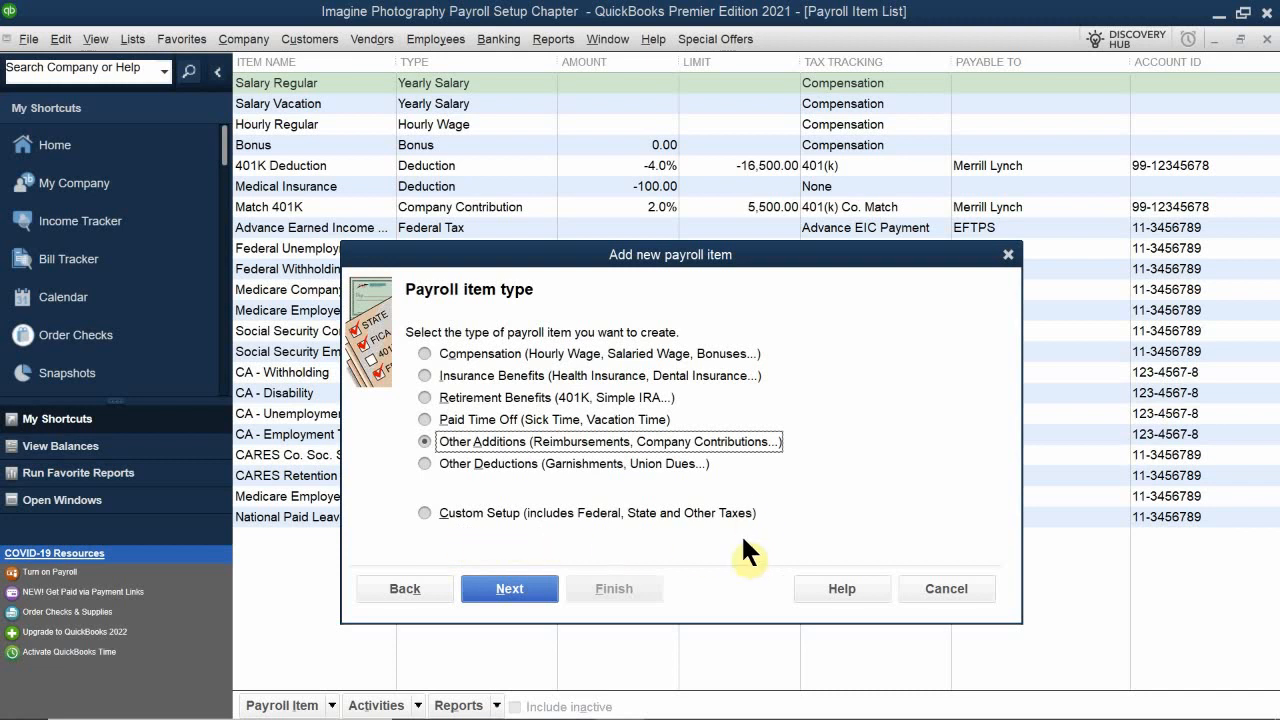
left_click(509, 590)
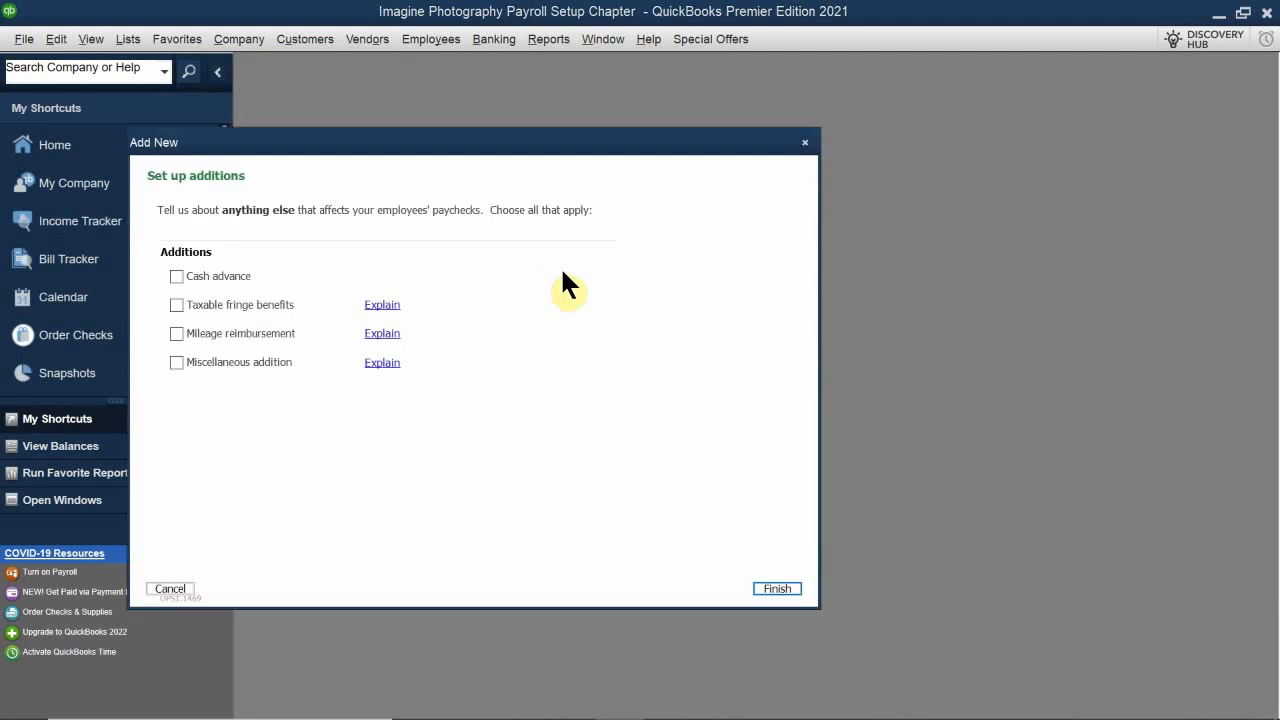
Step: Select Miscellaneous addition in the additions setup and finish saving the new payroll item
left_click(472, 139)
left_click_drag(472, 140, 678, 320)
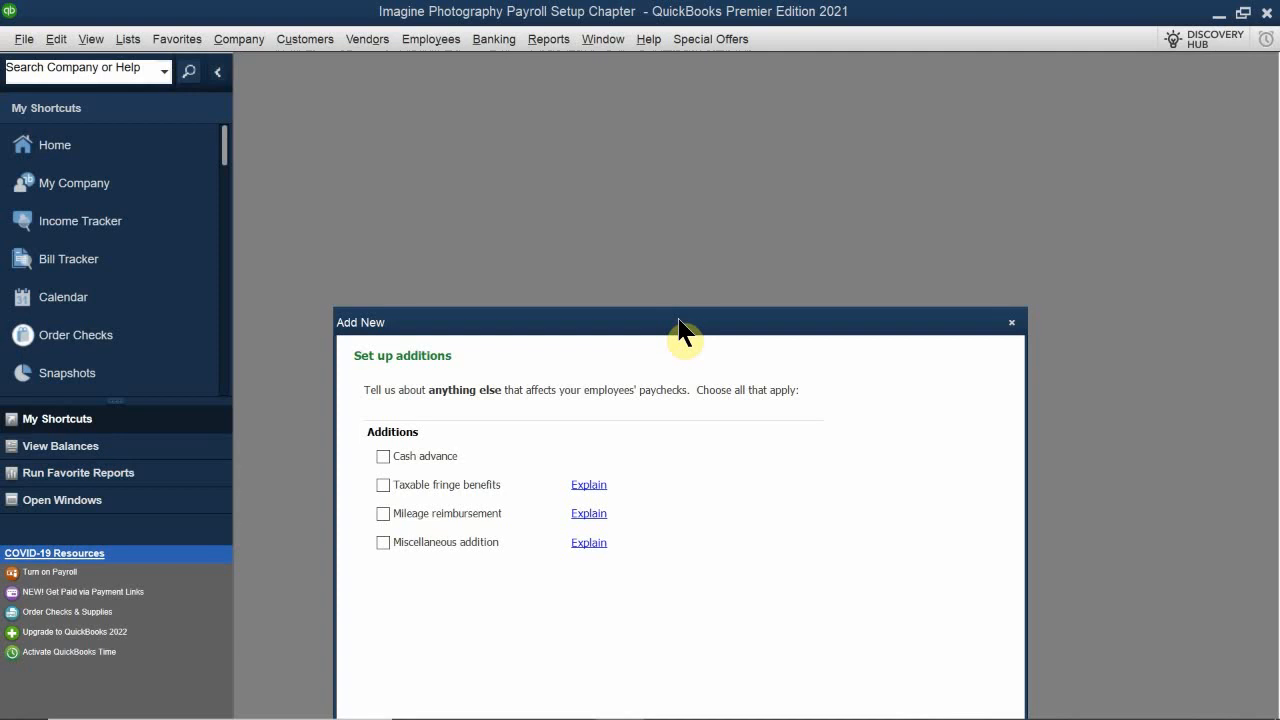
left_click_drag(679, 326, 660, 259)
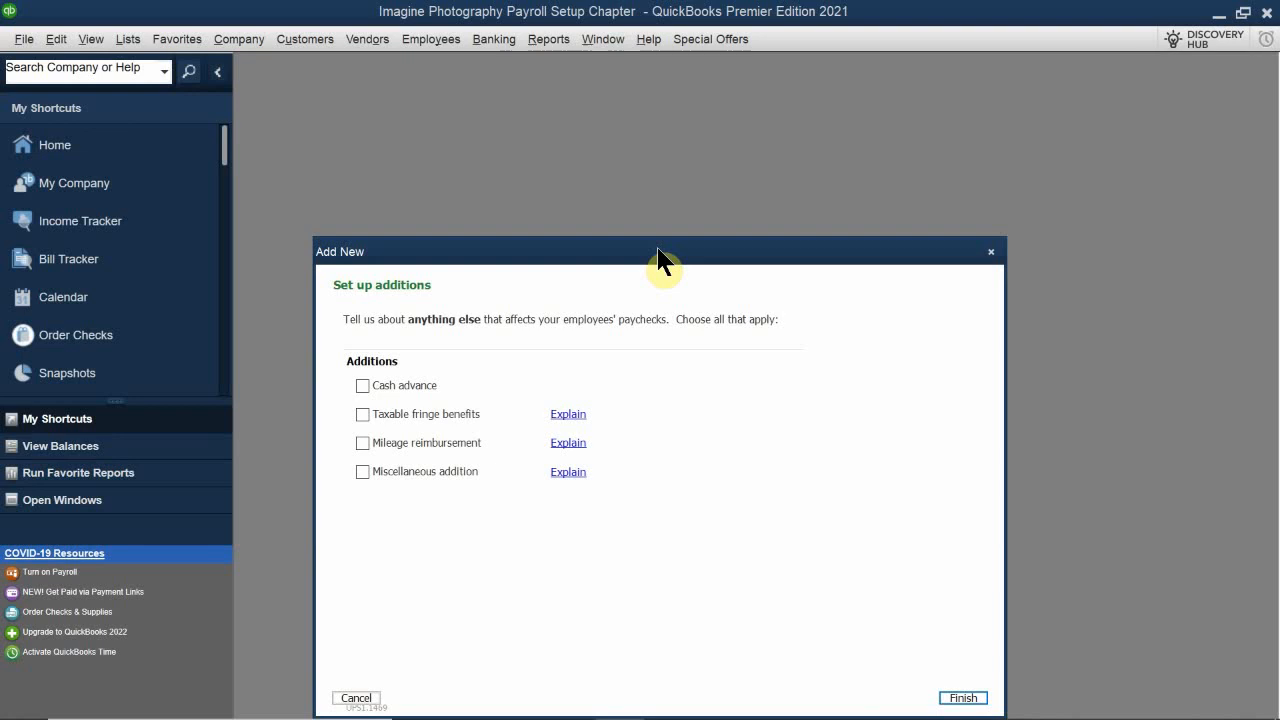
left_click(362, 471)
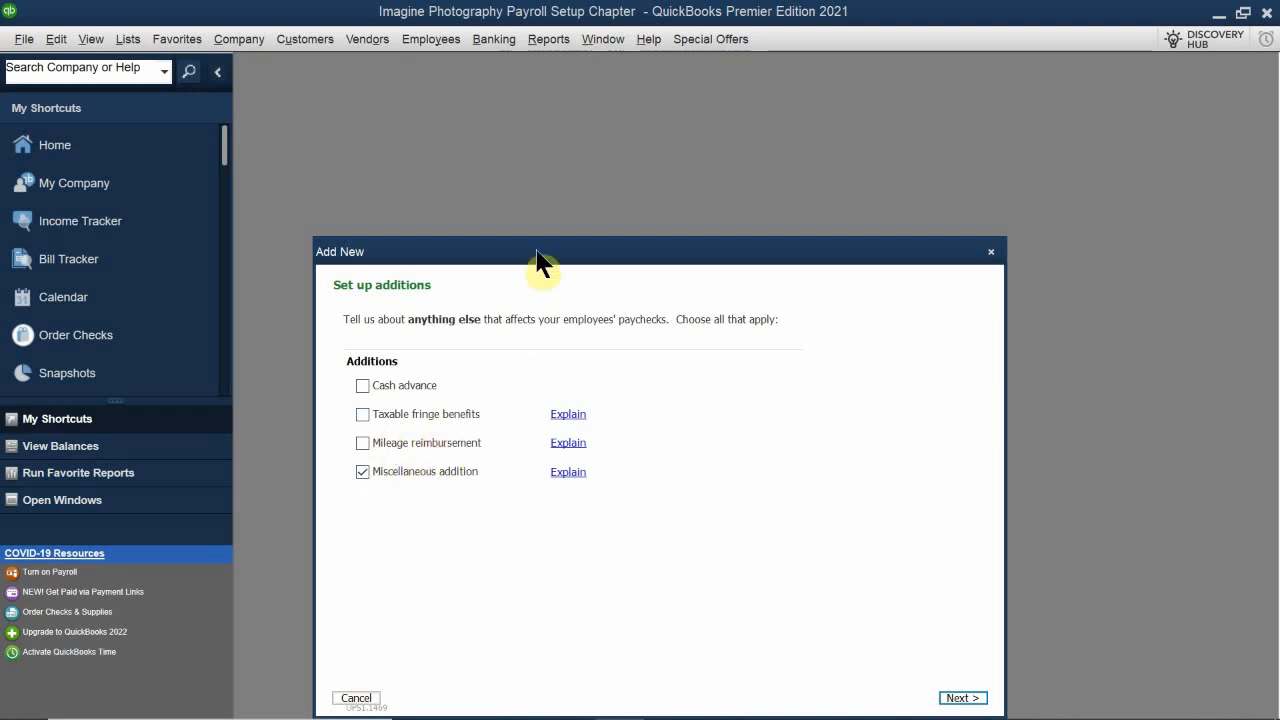
left_click_drag(536, 251, 511, 128)
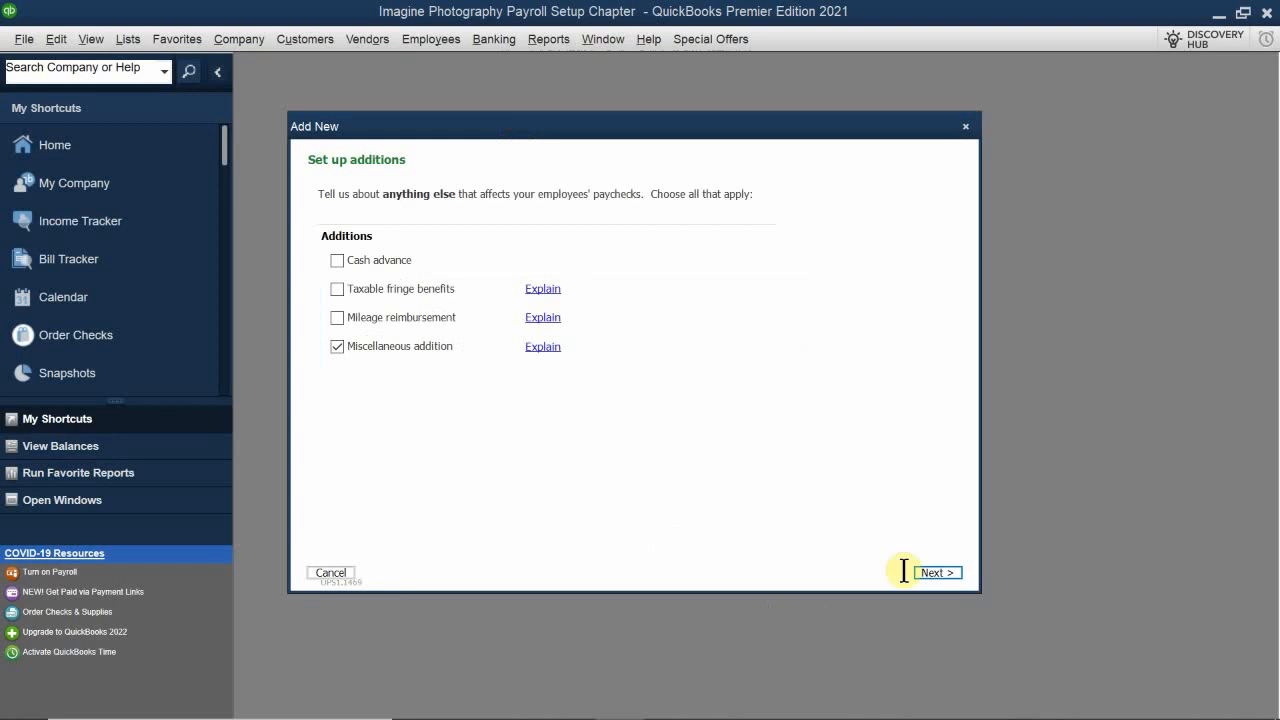
left_click(938, 572)
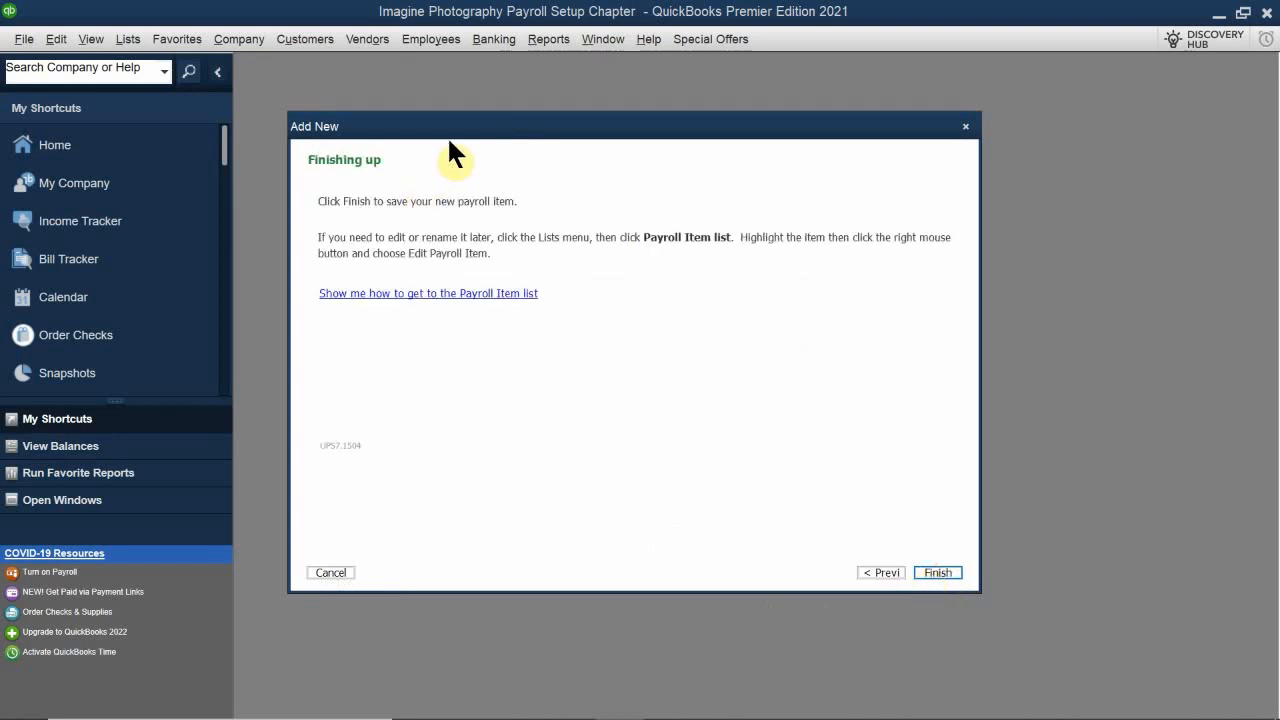
left_click_drag(448, 122, 489, 291)
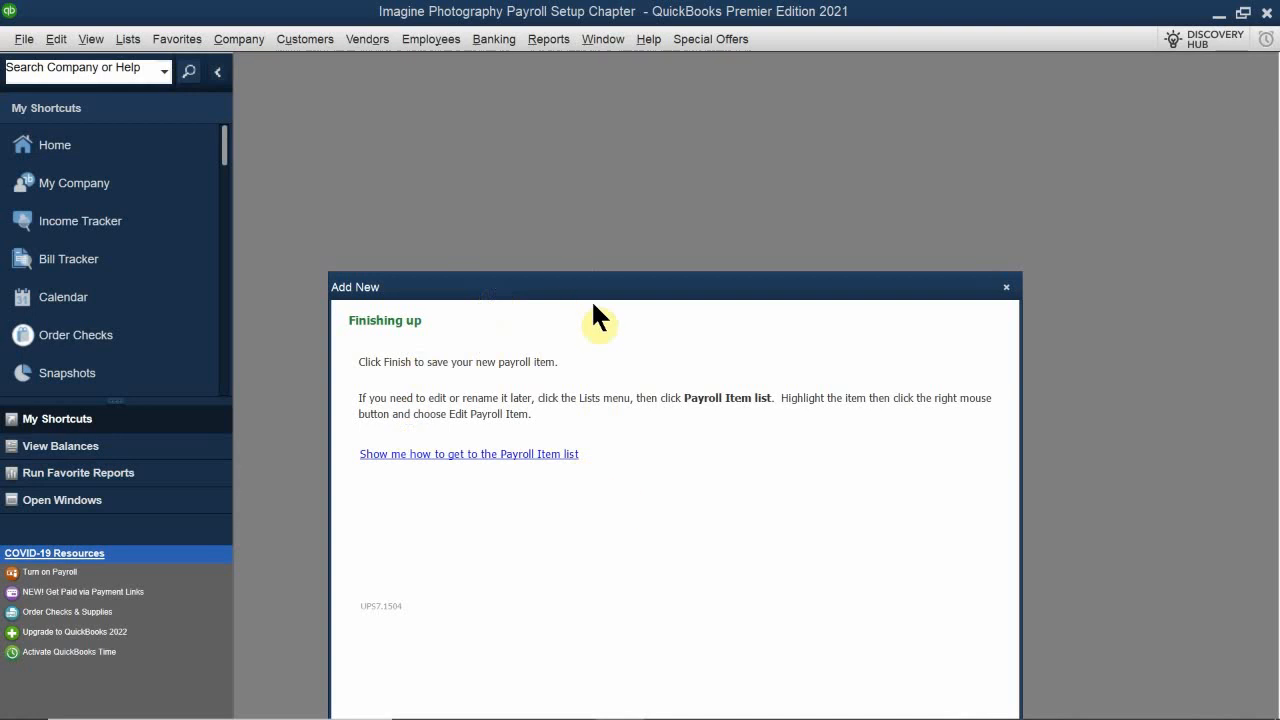
left_click_drag(591, 299, 574, 183)
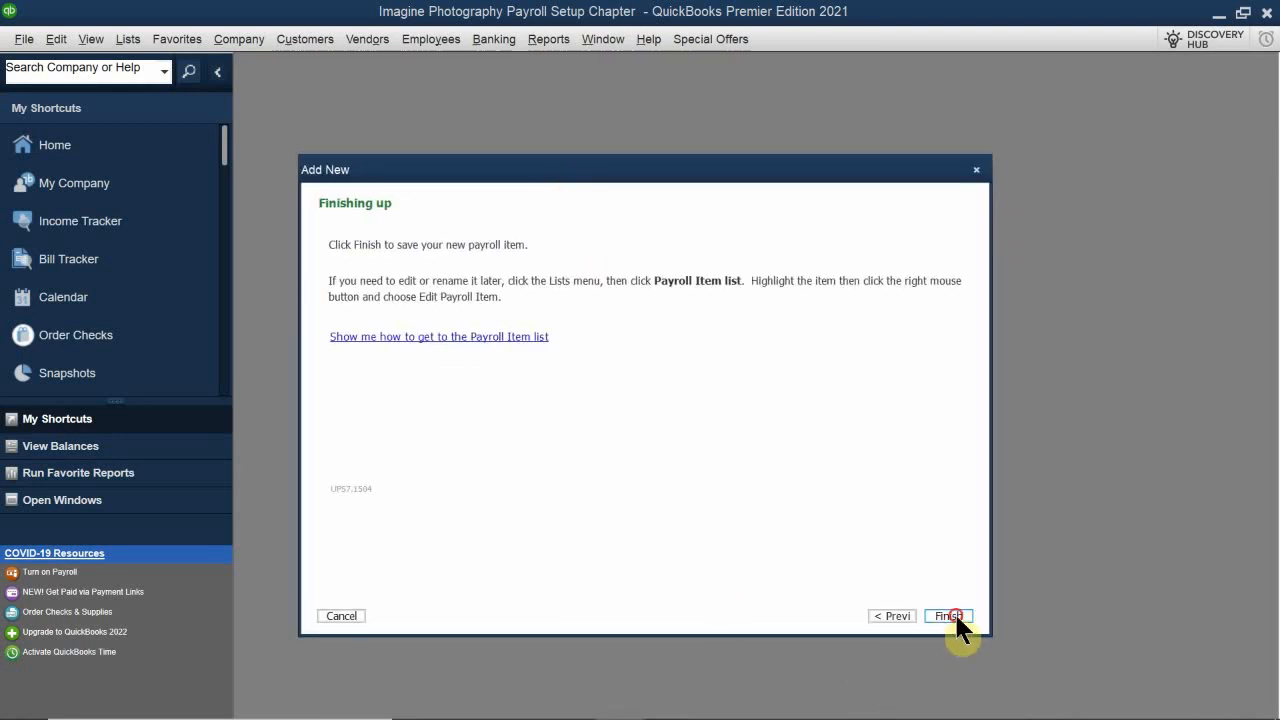
left_click(952, 618)
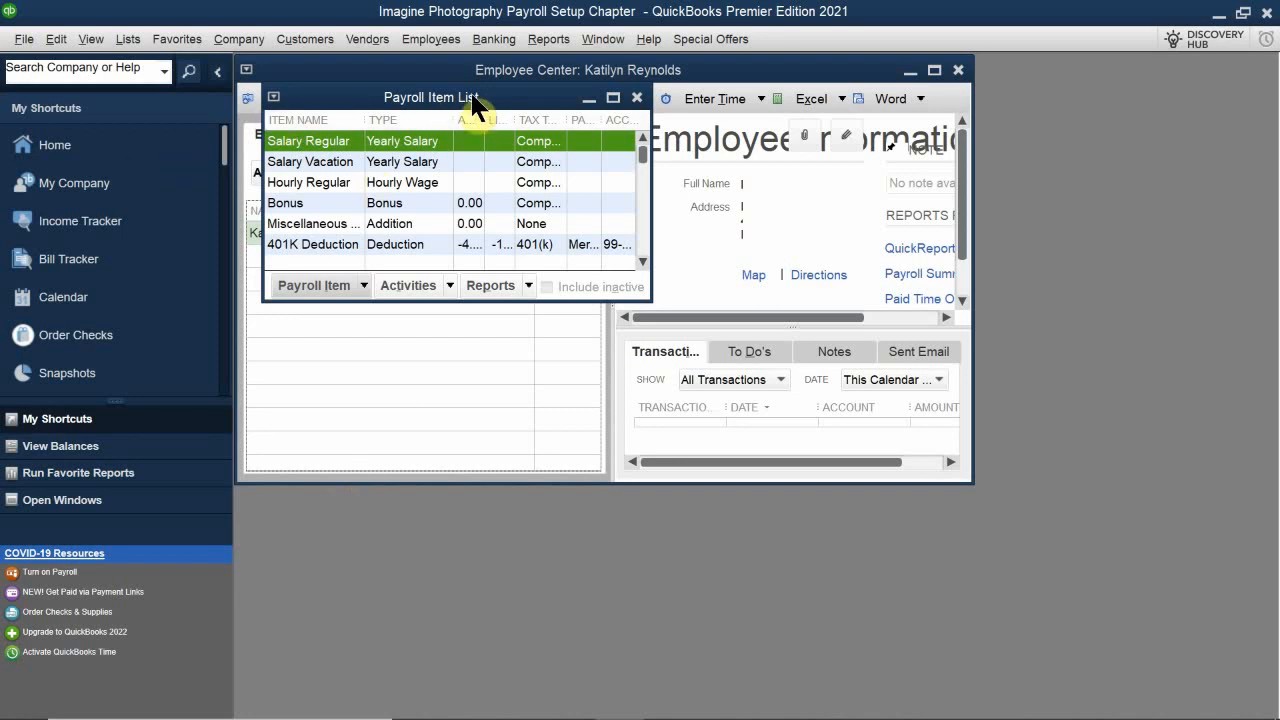
Step: Maximize the Payroll Item List and rename the Miscellaneous Addition item to Worker's Compensation
left_click_drag(473, 98, 551, 296)
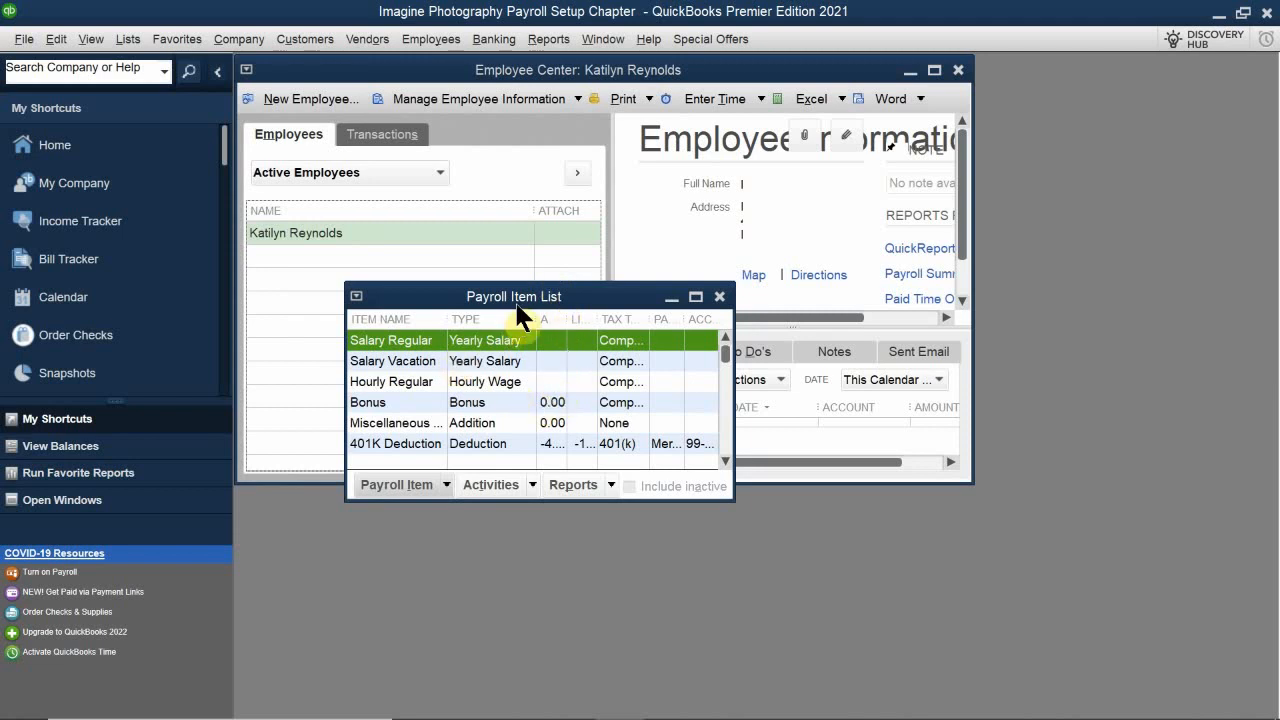
double_click(512, 298)
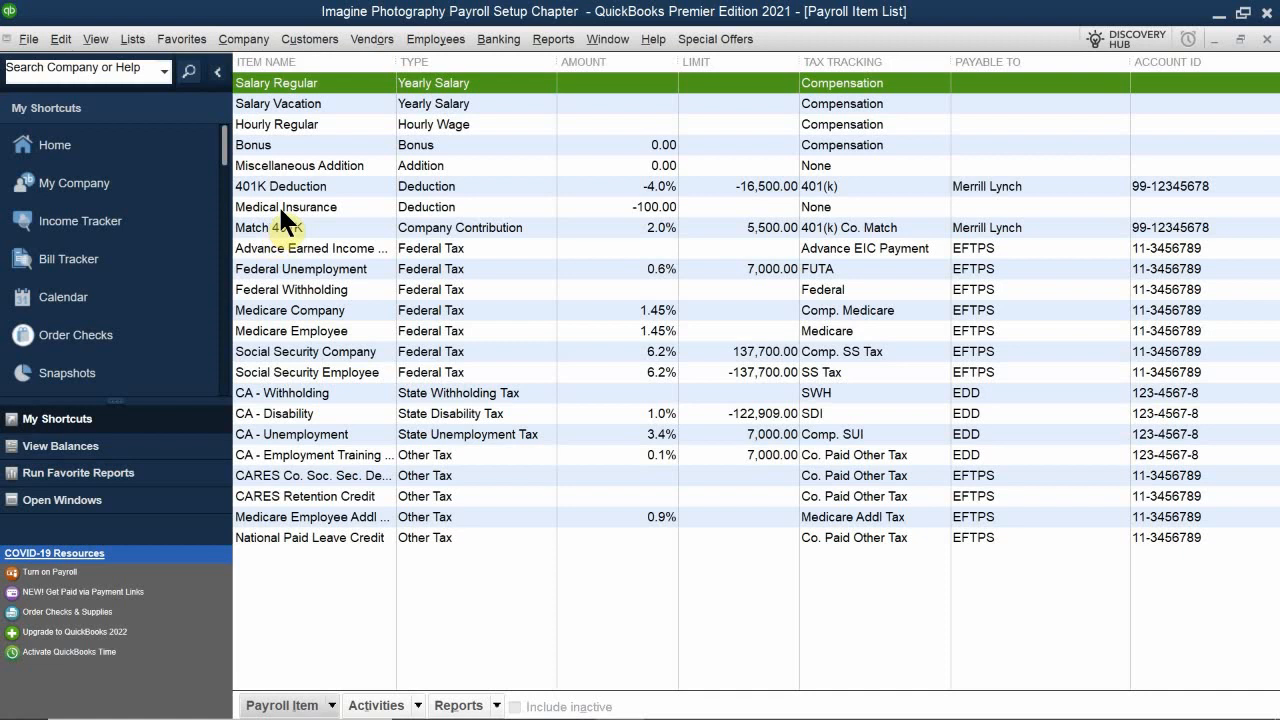
left_click(305, 166)
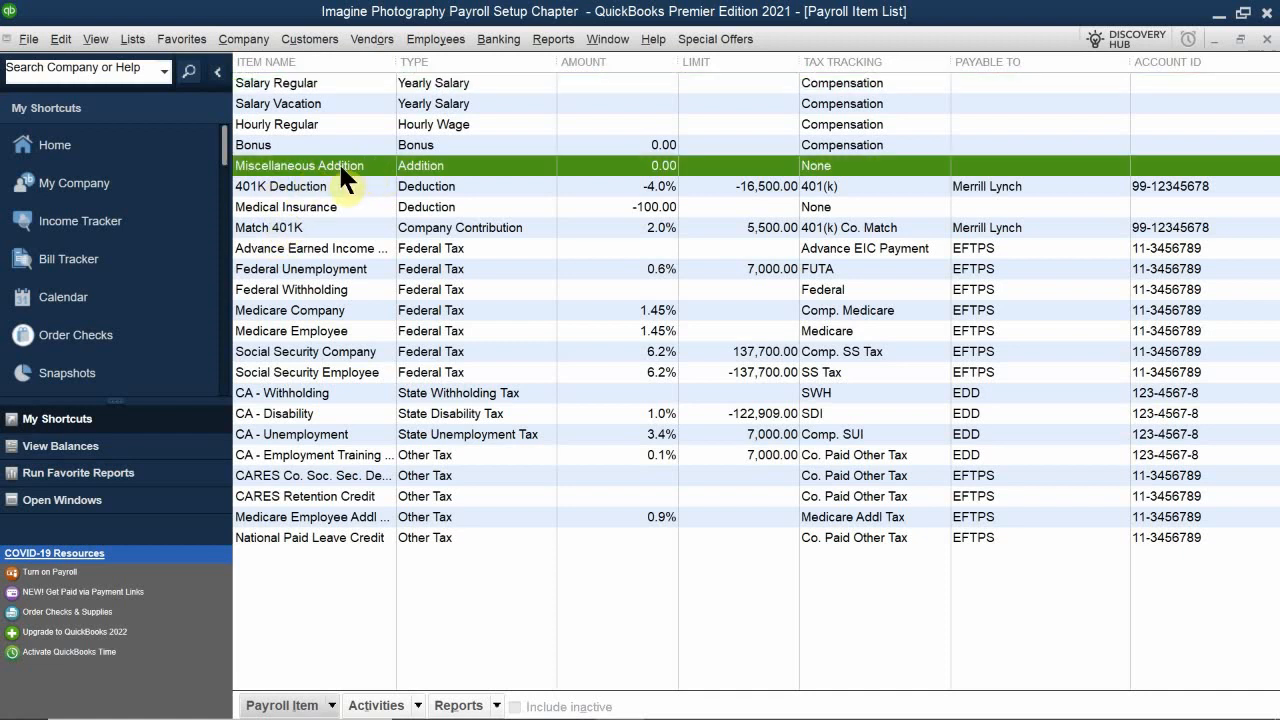
double_click(340, 168)
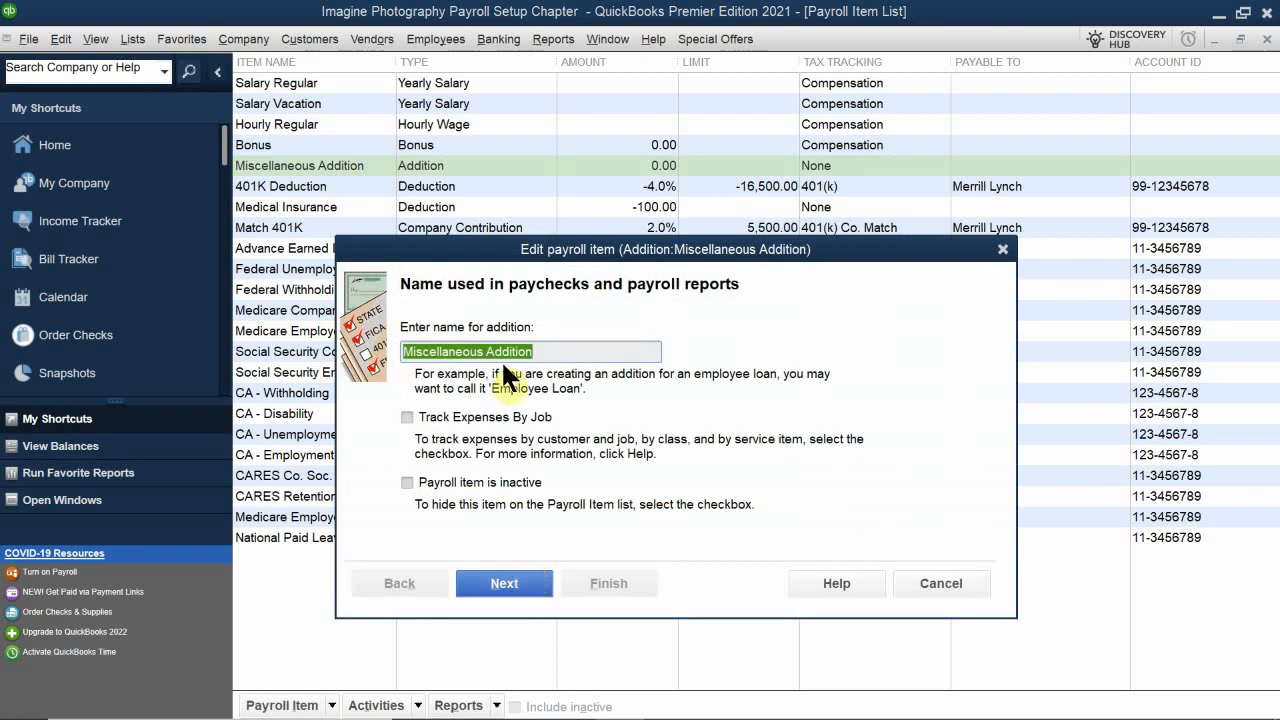
key("BackSpace")
type("wO")
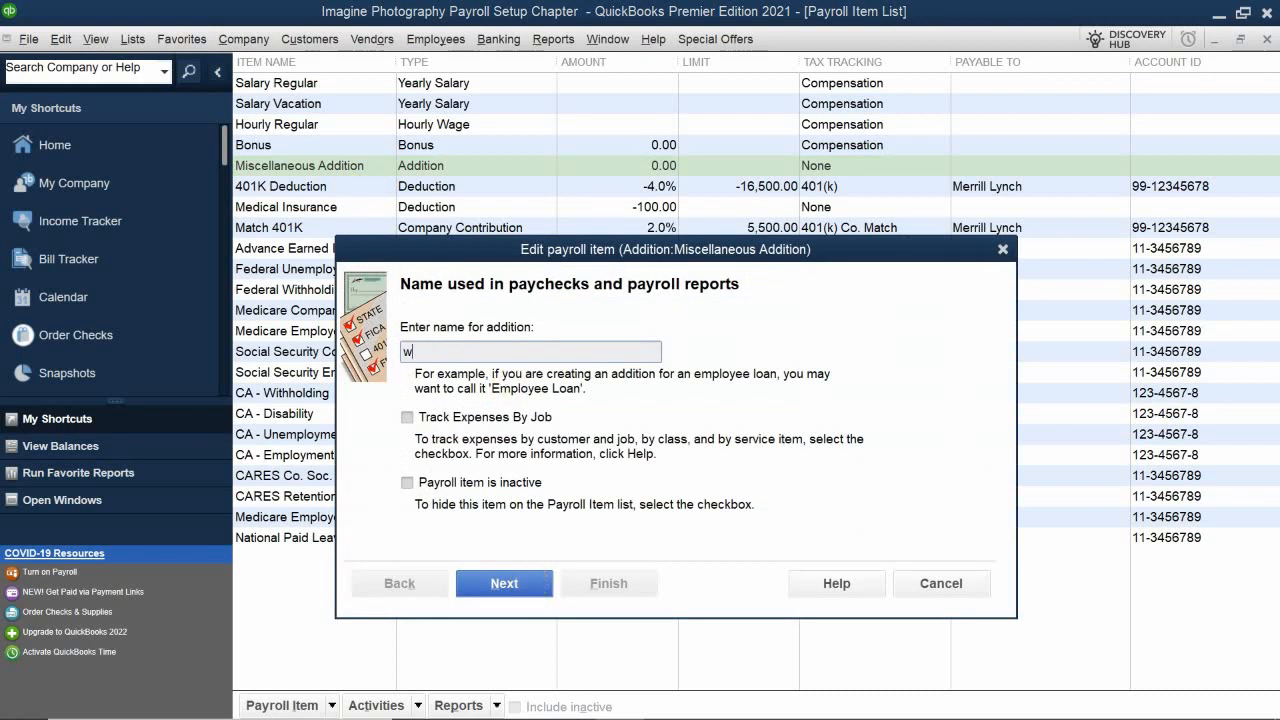
key("BackSpace")
key("BackSpace")
type("Worker's Compensation")
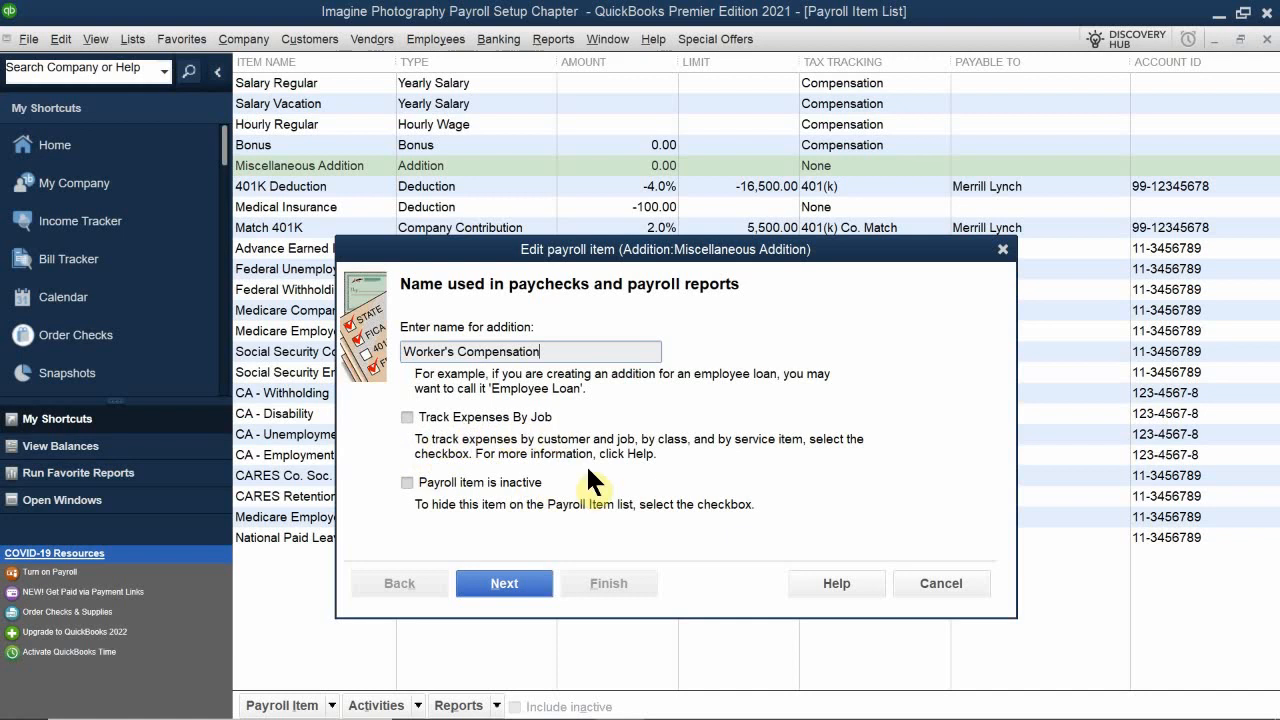
left_click(494, 578)
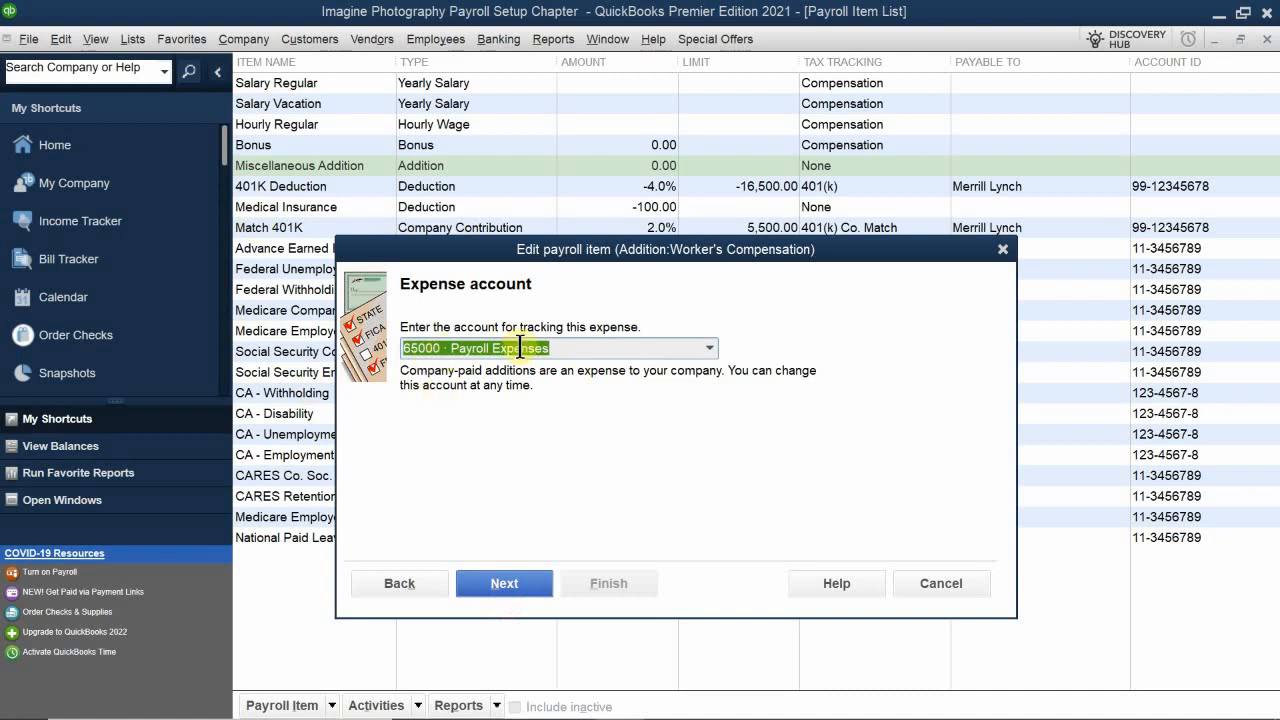
Step: Keep 65000 · Payroll Expenses as the expense account and None as the tax tracking type for the item
left_click(572, 347)
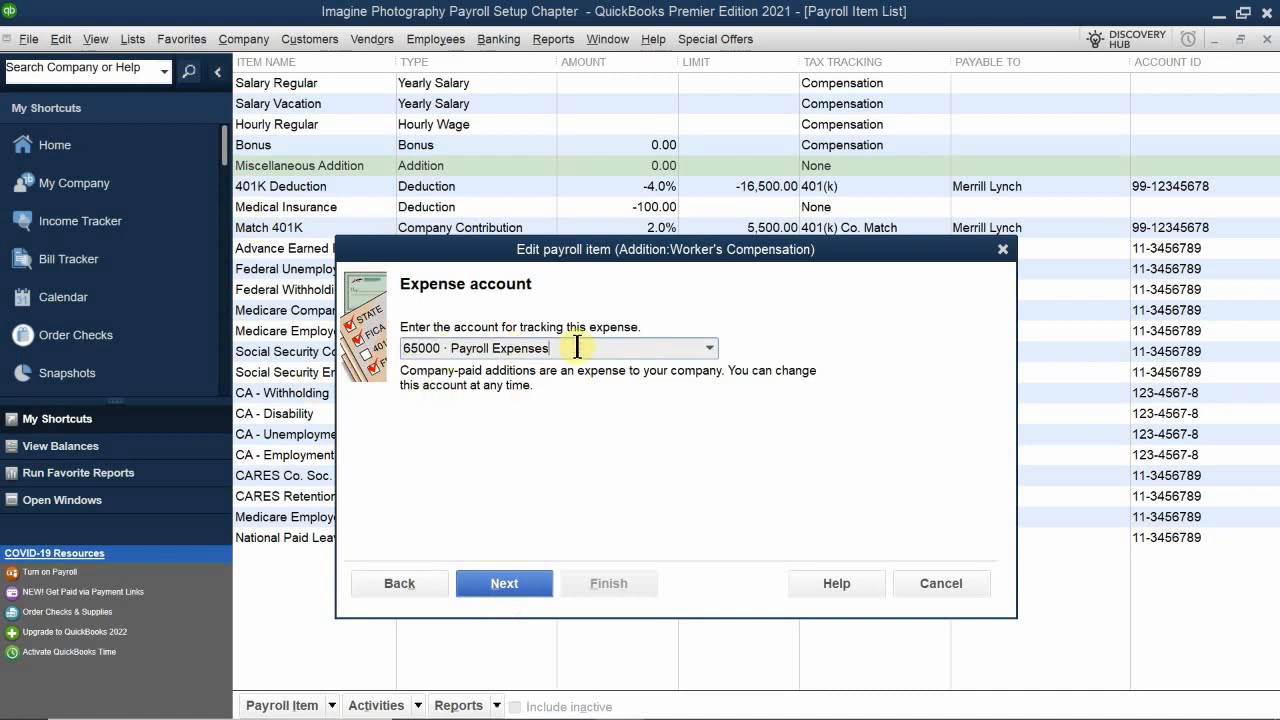
left_click(709, 346)
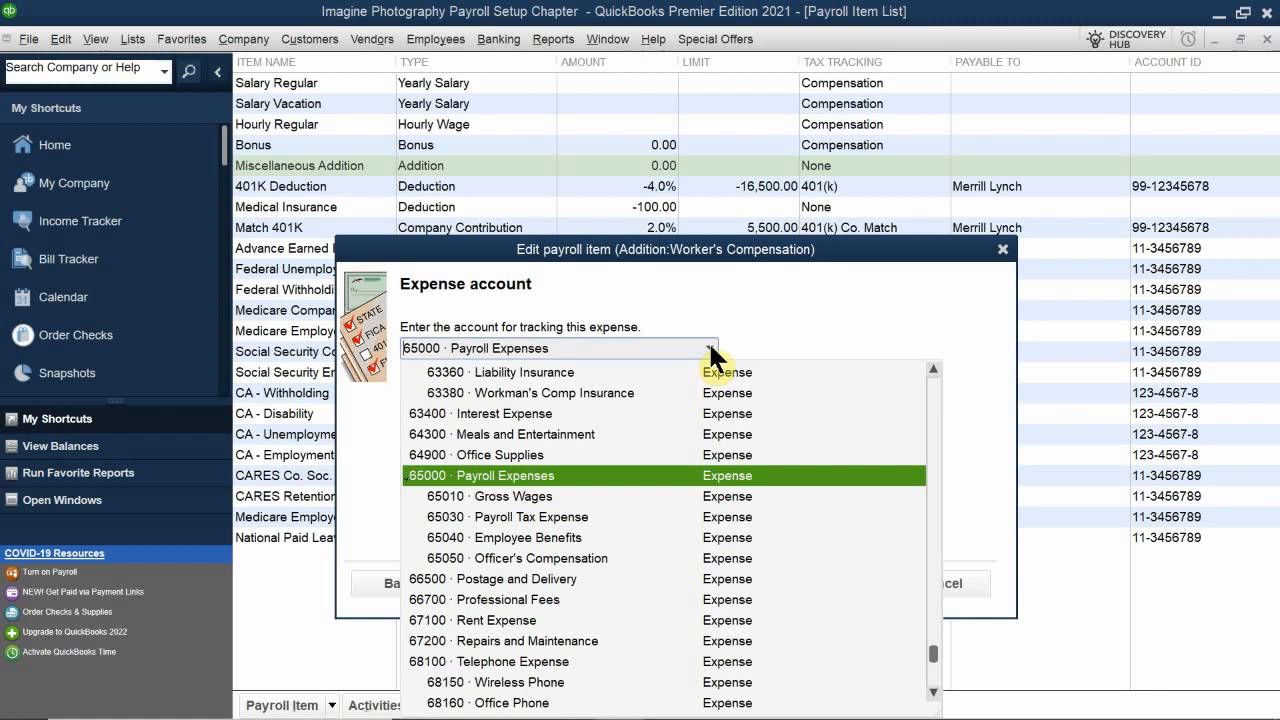
left_click(494, 468)
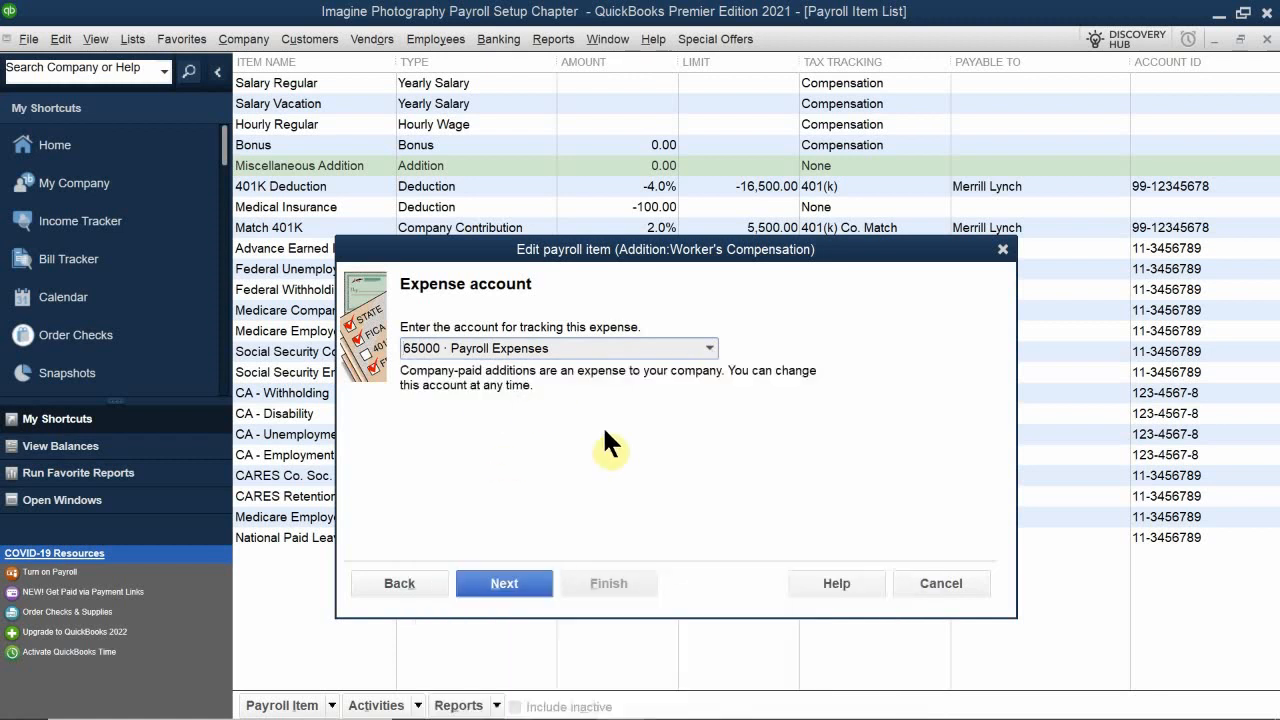
left_click(504, 582)
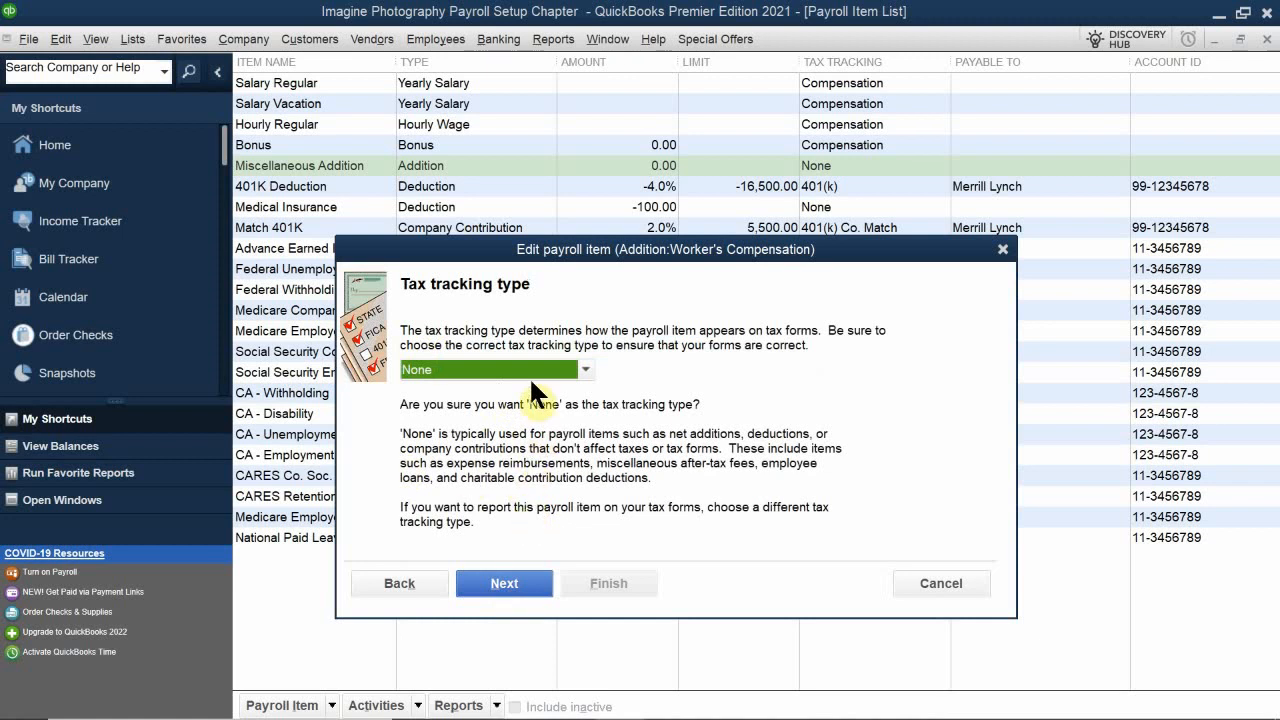
left_click(500, 583)
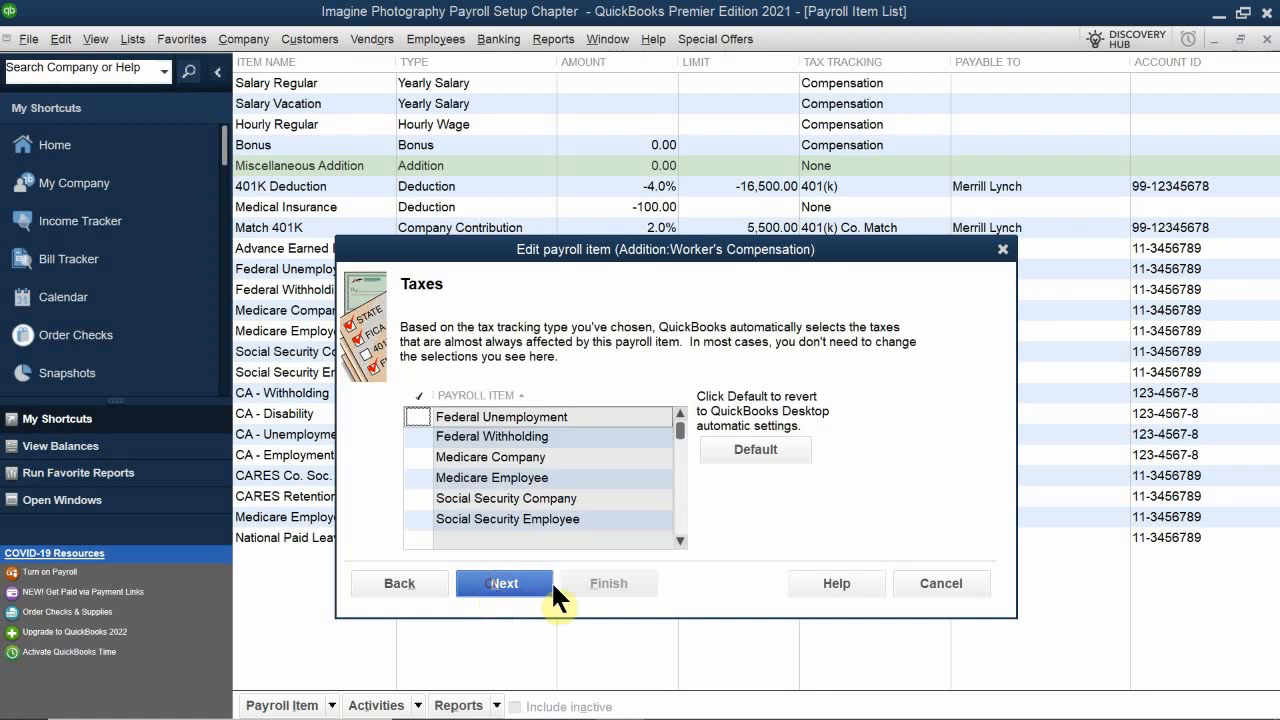
Step: Continue past the Taxes page and set the Worker's Compensation item to be calculated based on hours
left_click(410, 420)
scroll(475, 460, "down", 3)
left_click(510, 583)
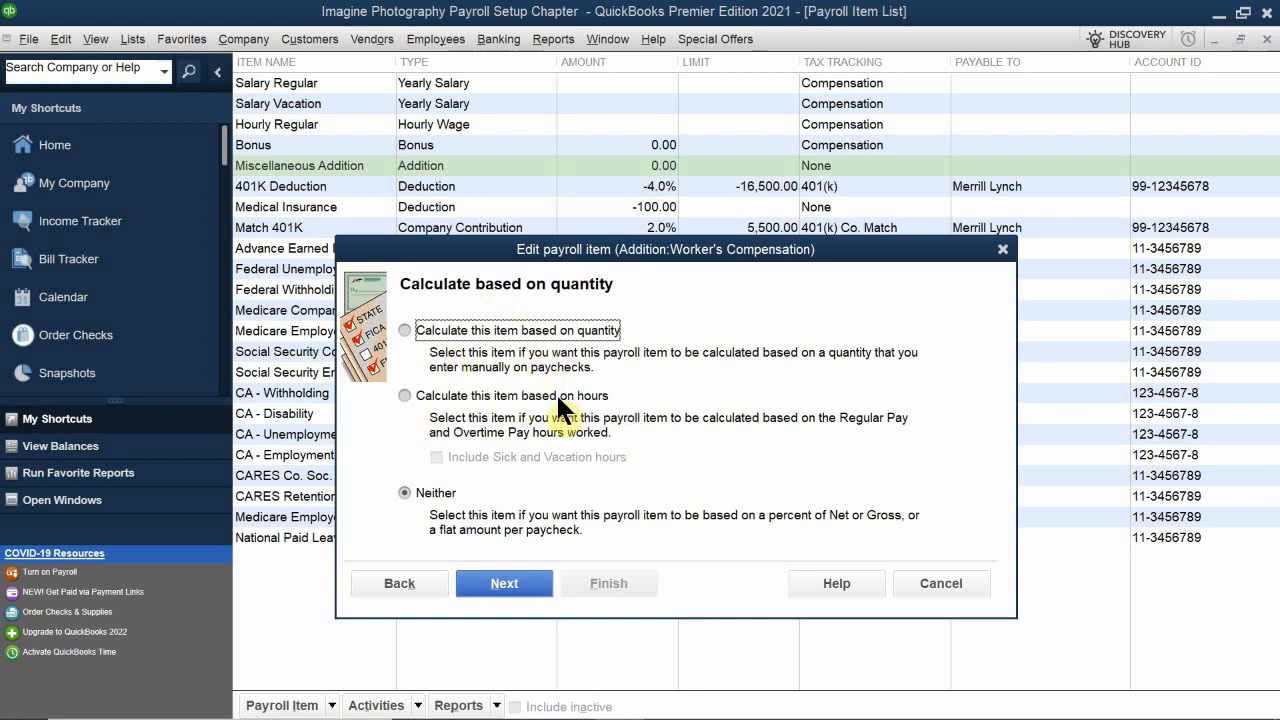
left_click(456, 390)
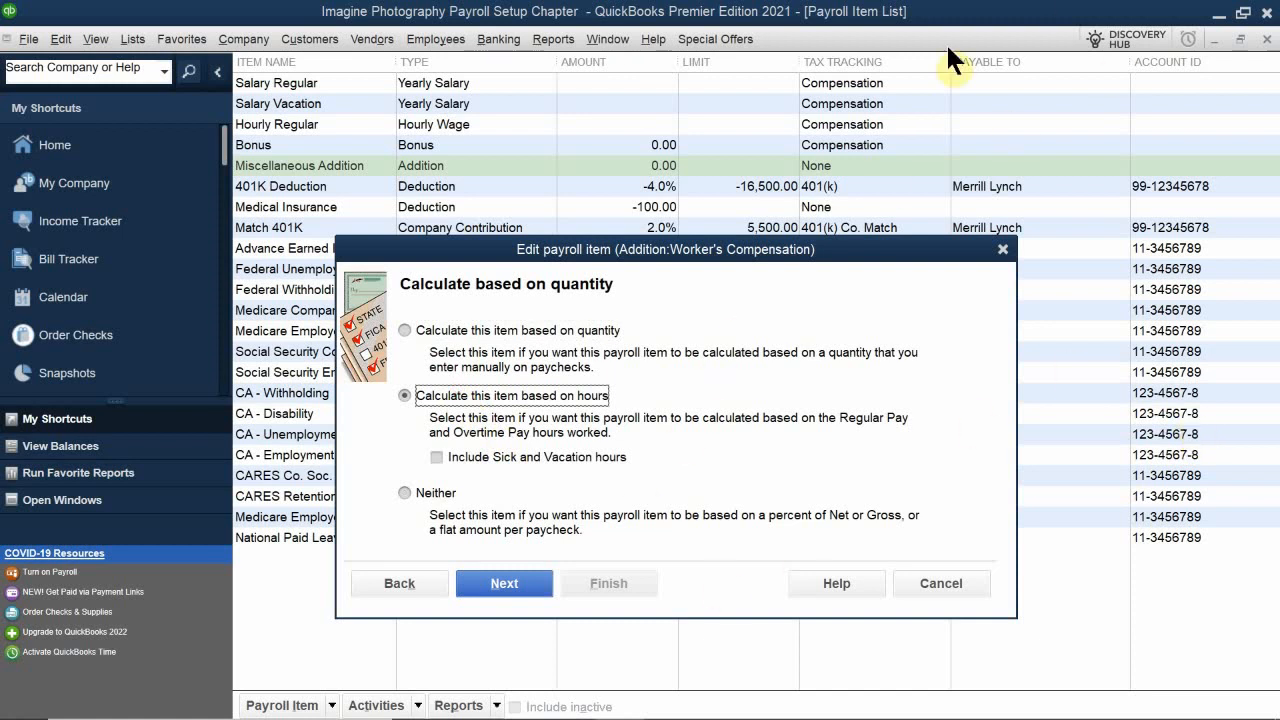
left_click(488, 245)
left_click_drag(488, 245, 477, 200)
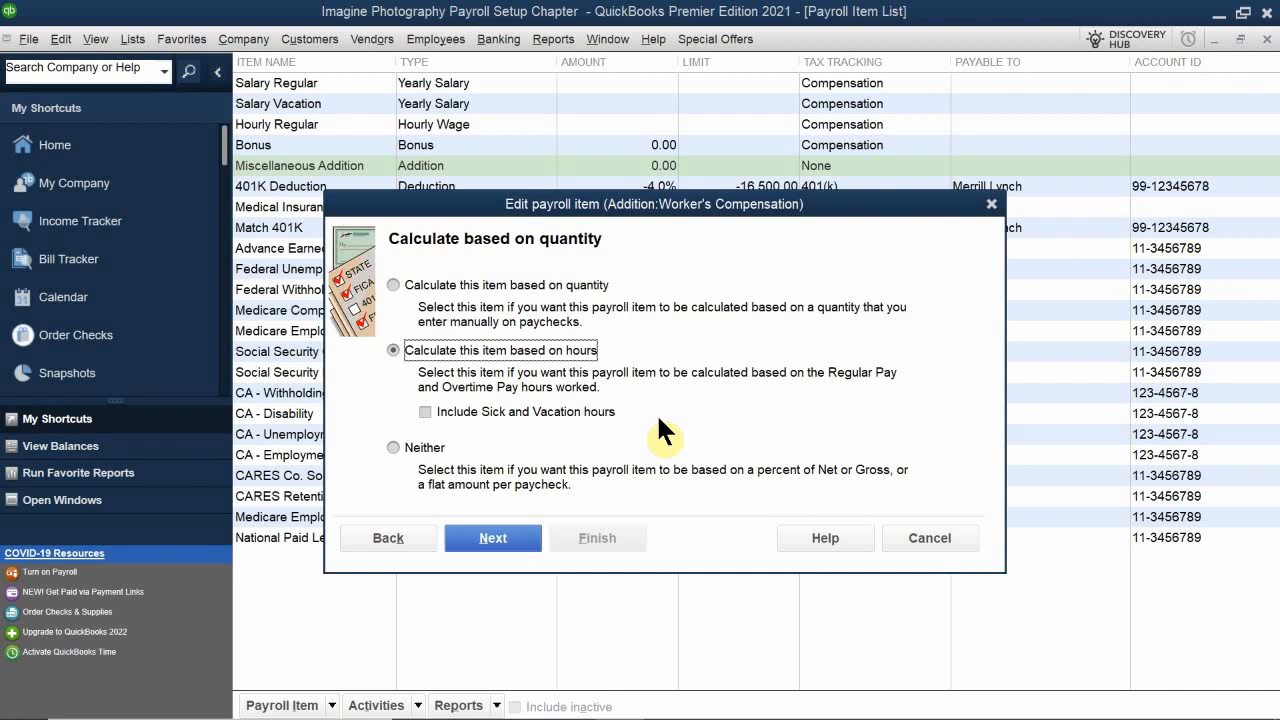
left_click(516, 548)
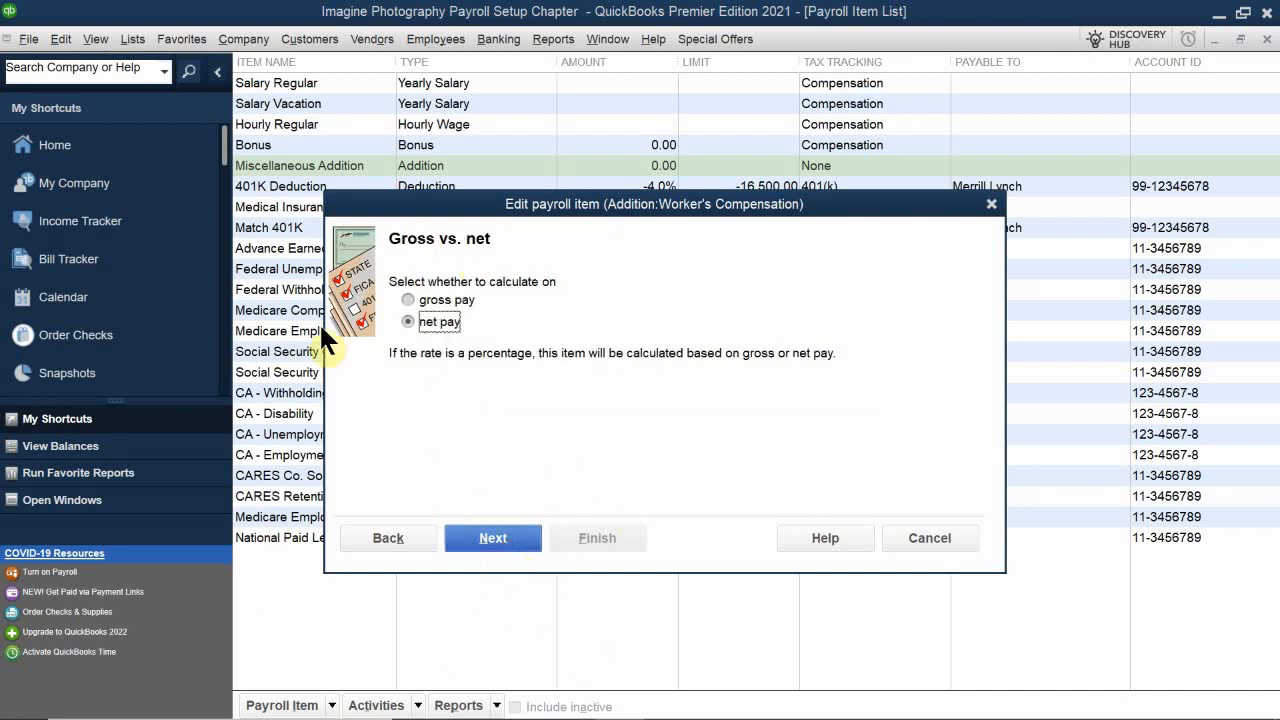
Step: Keep net pay, set the item's default rate to 1.36% with no limit, and finish the item
left_click(511, 544)
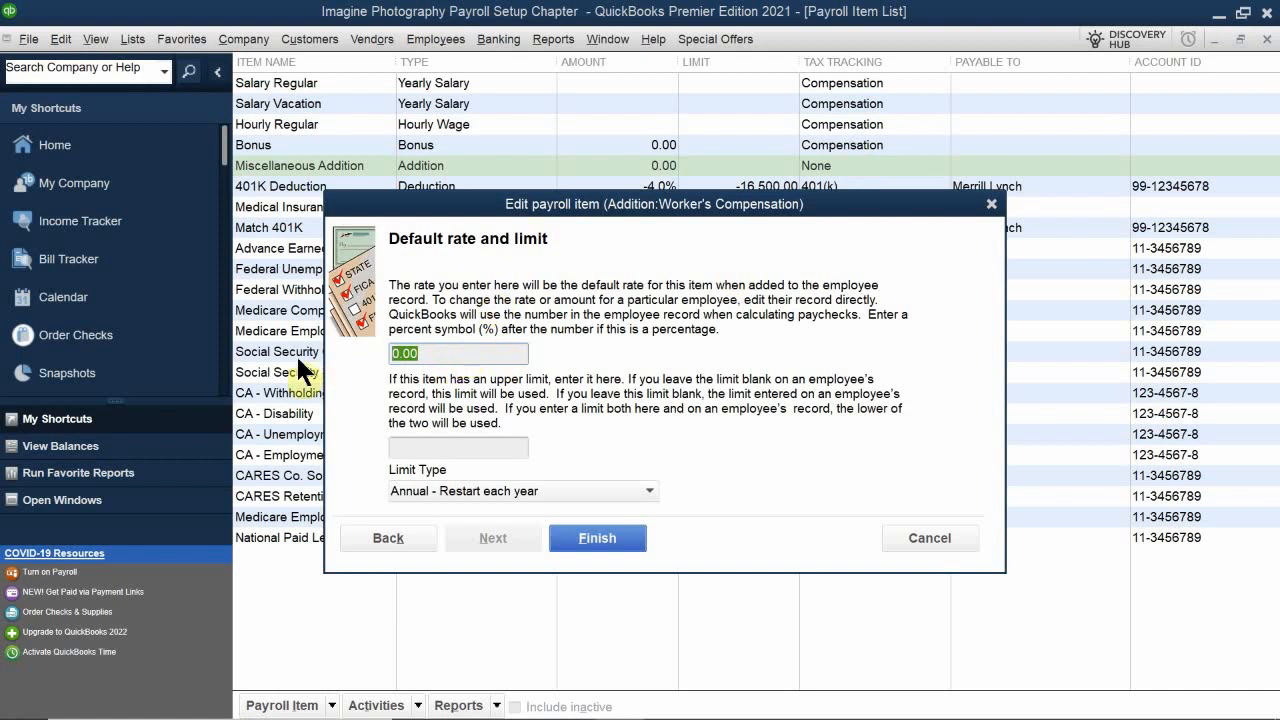
type("1.36%")
left_click(451, 452)
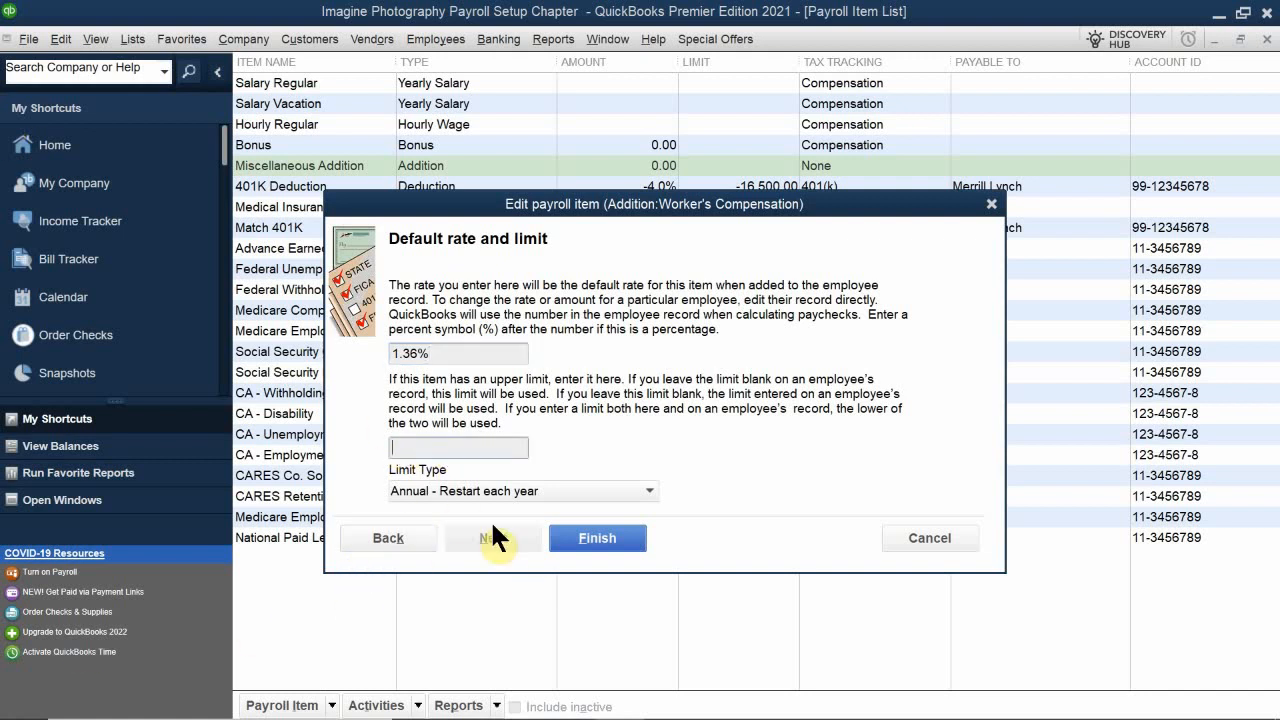
left_click(596, 541)
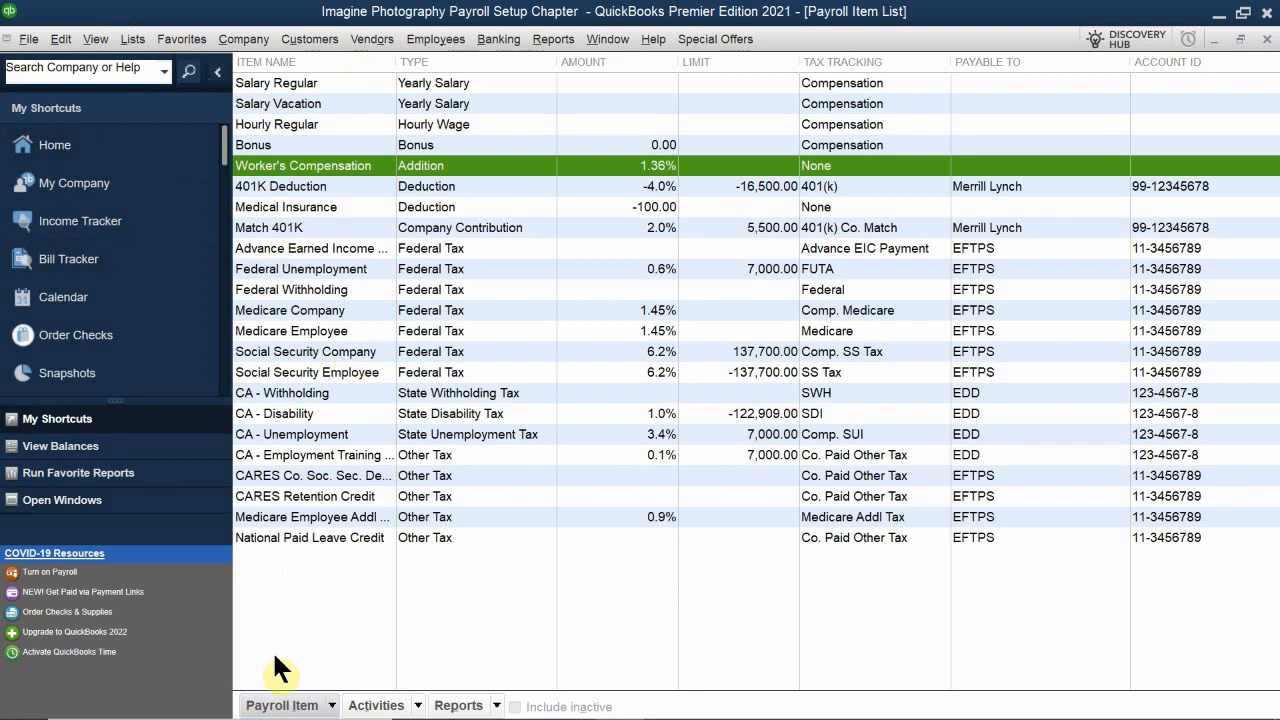
Step: Close the Payroll Item List
left_click(271, 591)
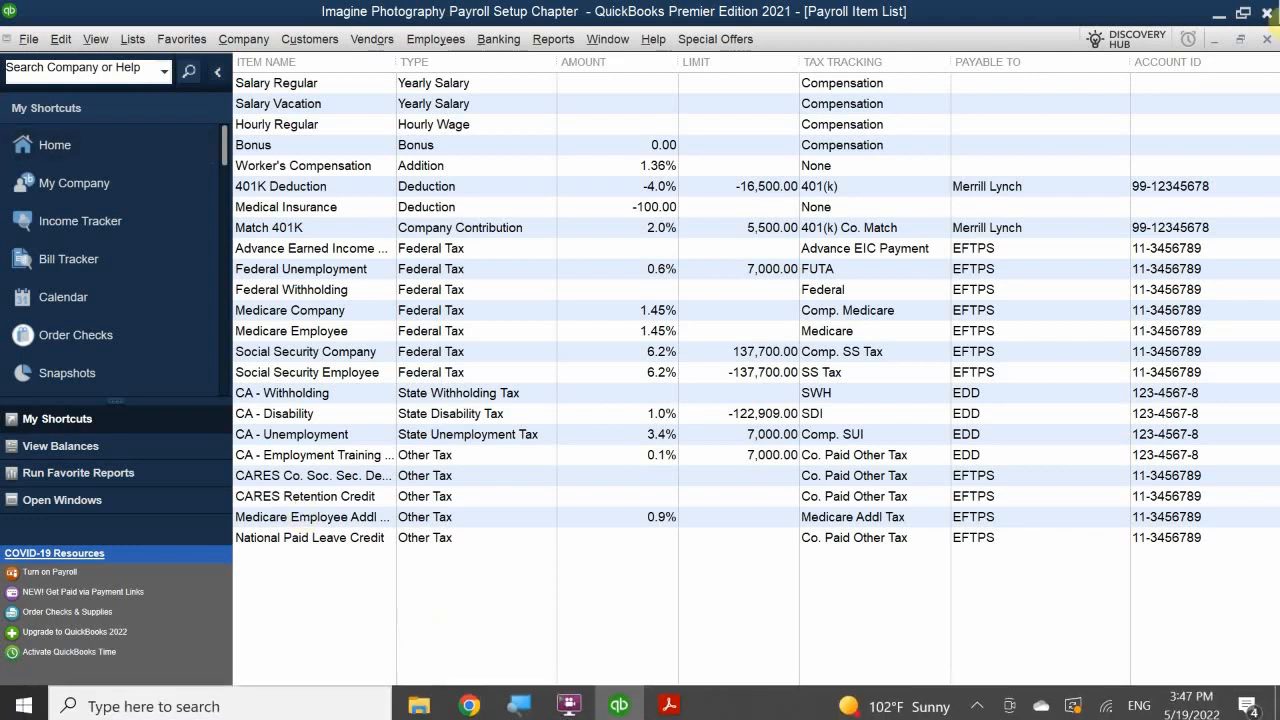
left_click(1265, 40)
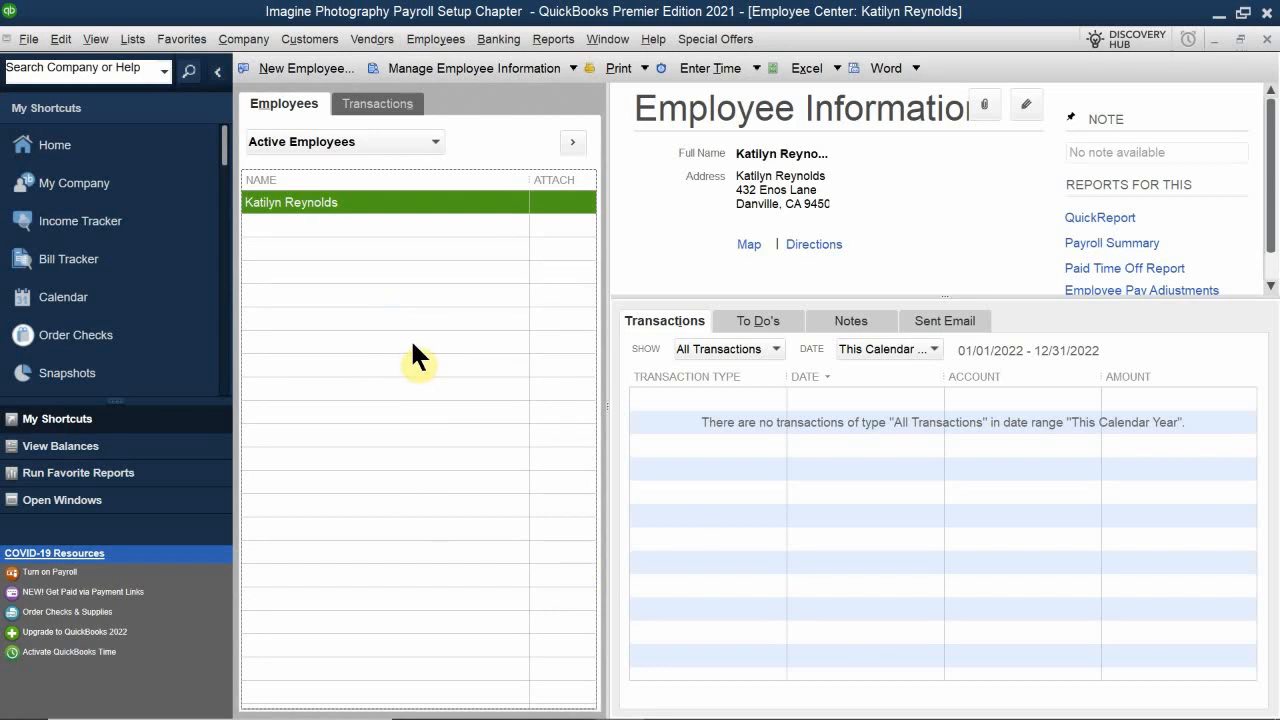
Step: Open a new employee form, review its Additional Info, Payroll Info and Employment Info sections, and close it
left_click(414, 240)
left_click(333, 232)
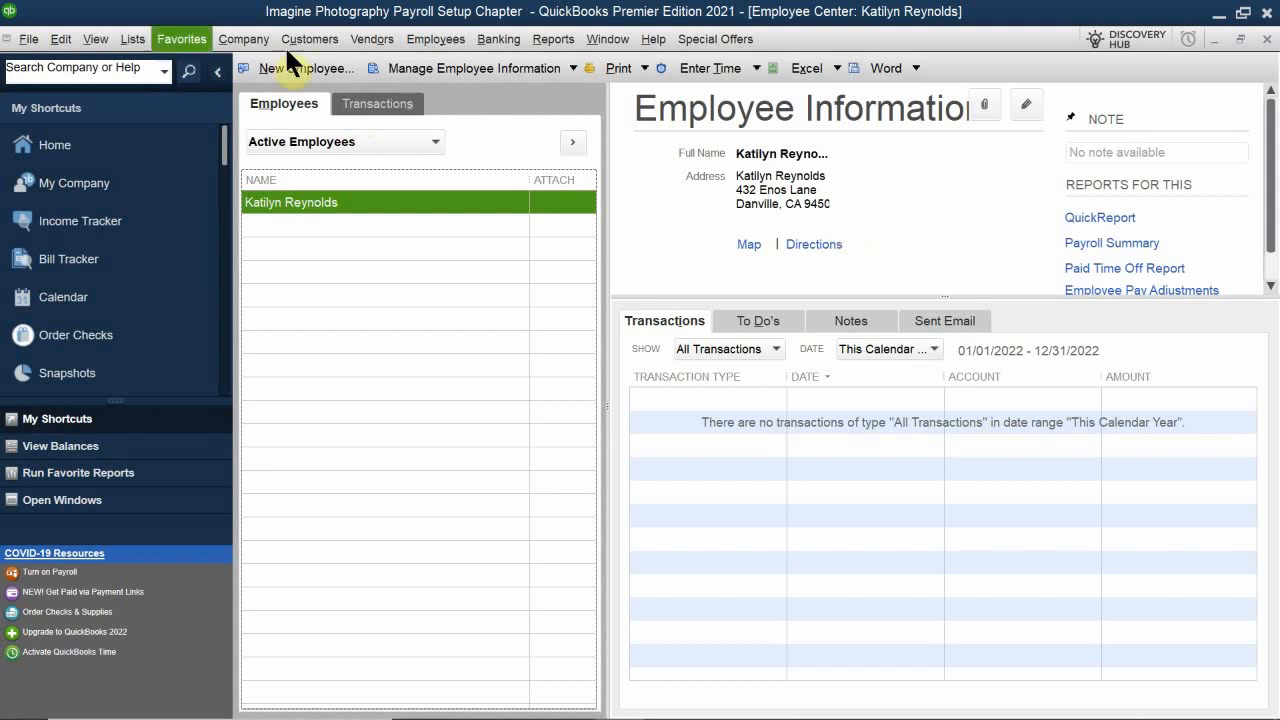
left_click(270, 66)
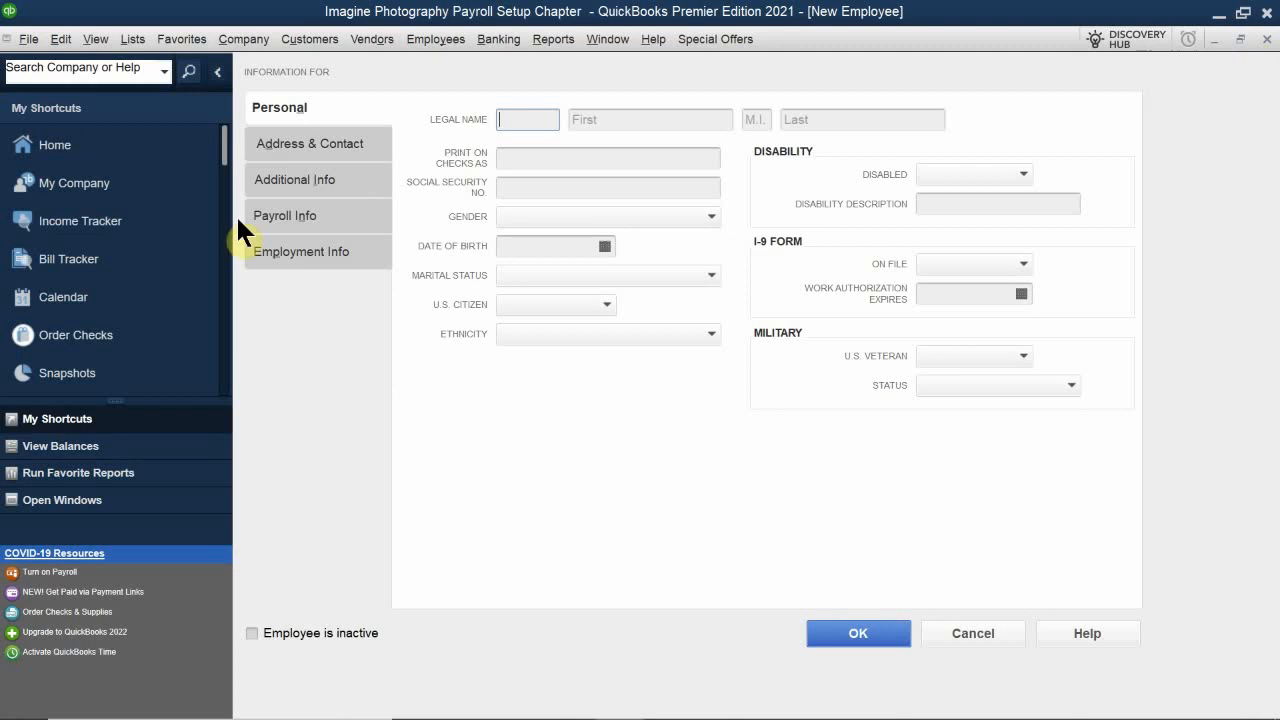
left_click(309, 168)
left_click(316, 210)
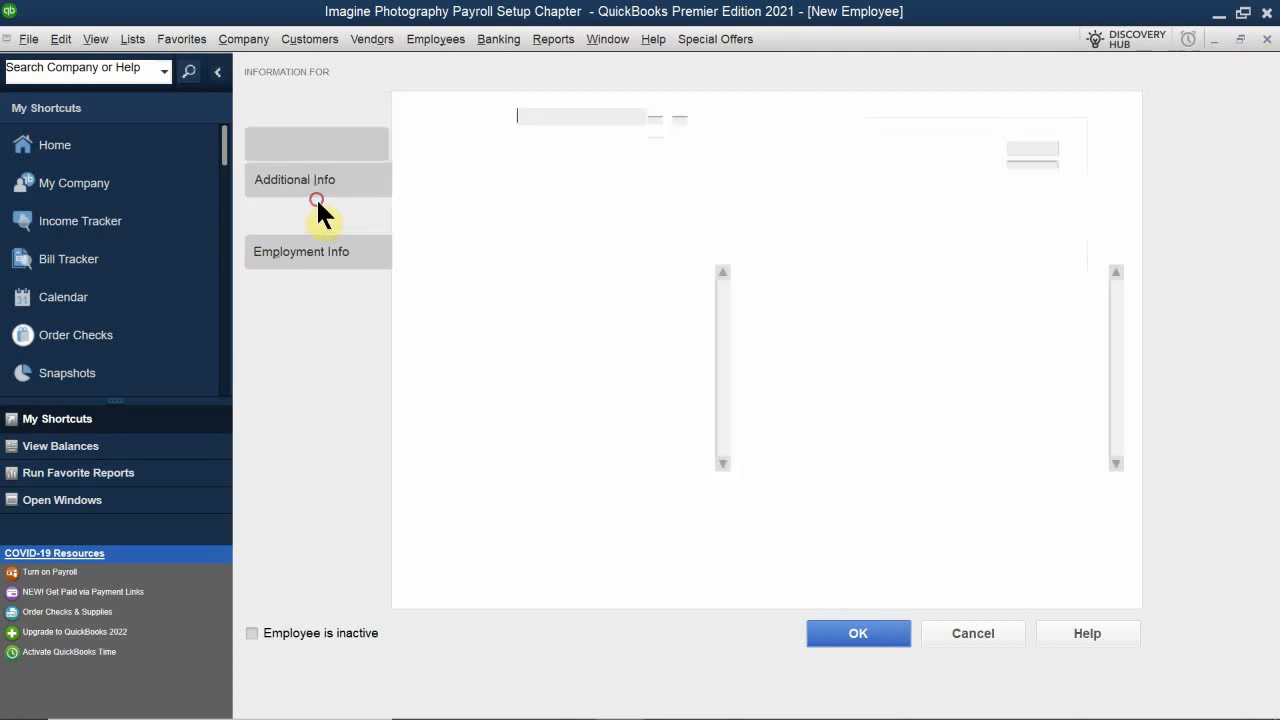
left_click(308, 252)
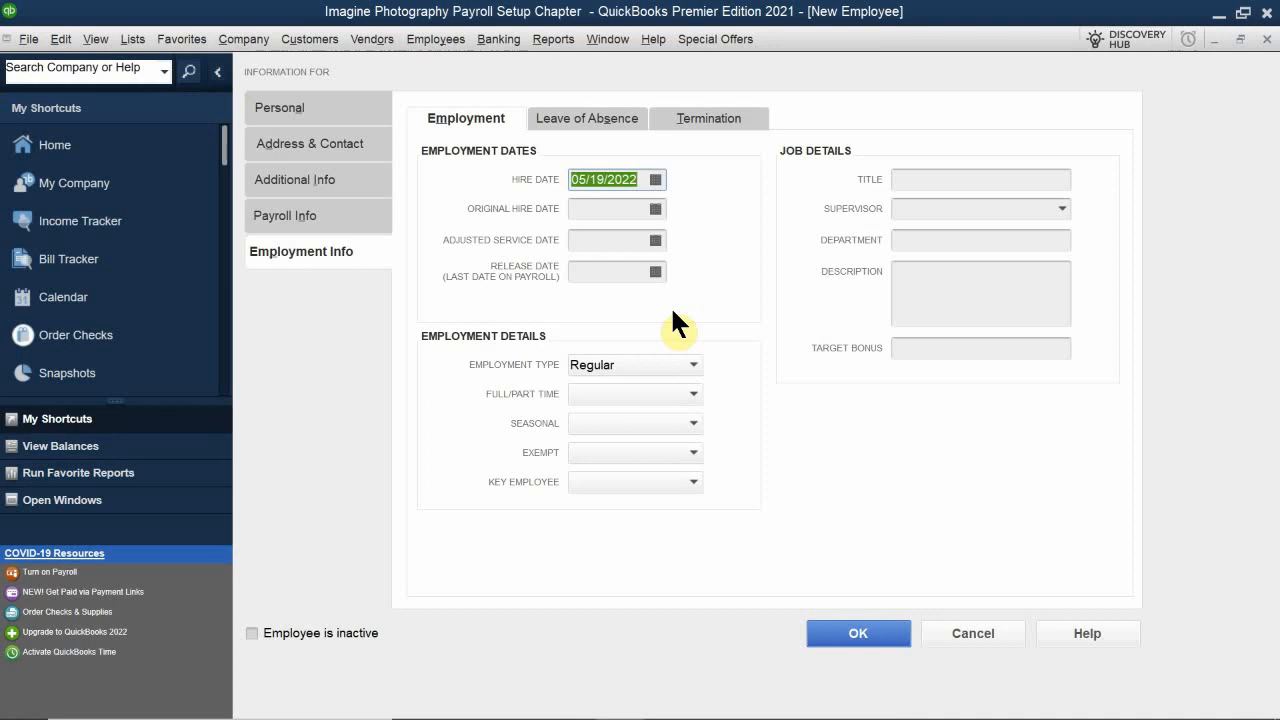
left_click(1267, 39)
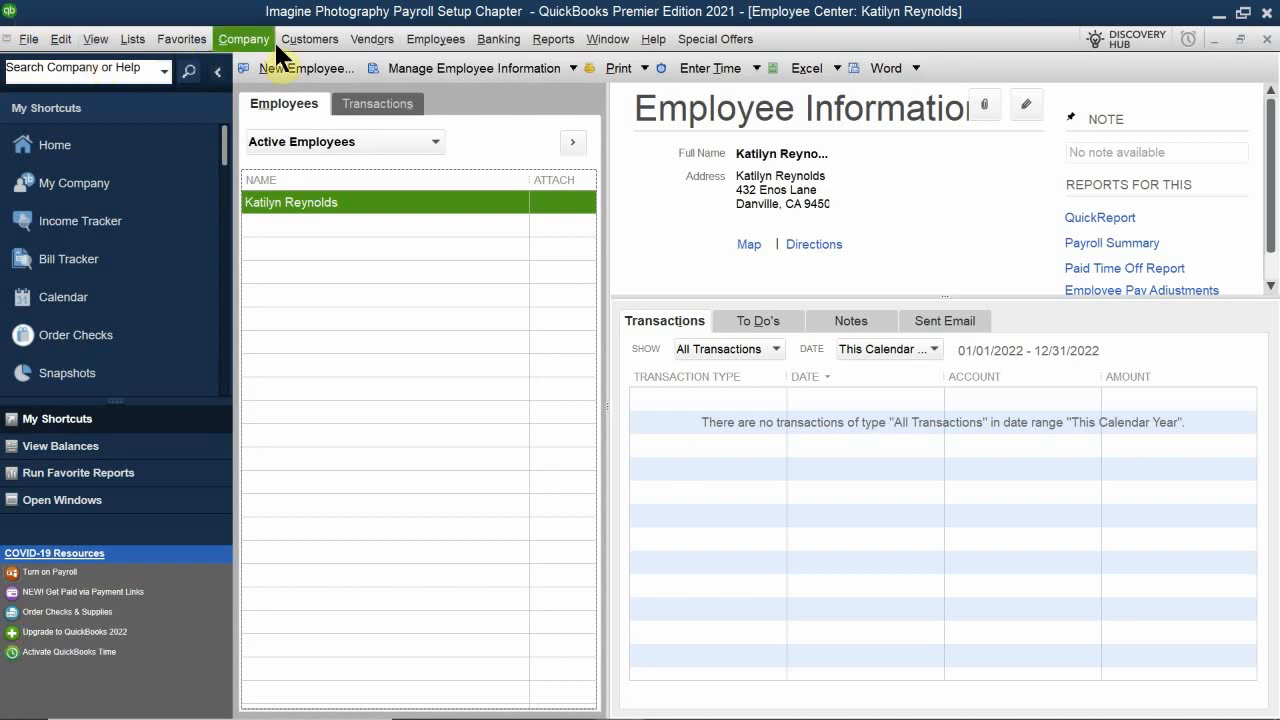
Step: Open the new employee default settings and add Salary Regular at 60000 and Salary Vacation as default earnings
left_click(436, 68)
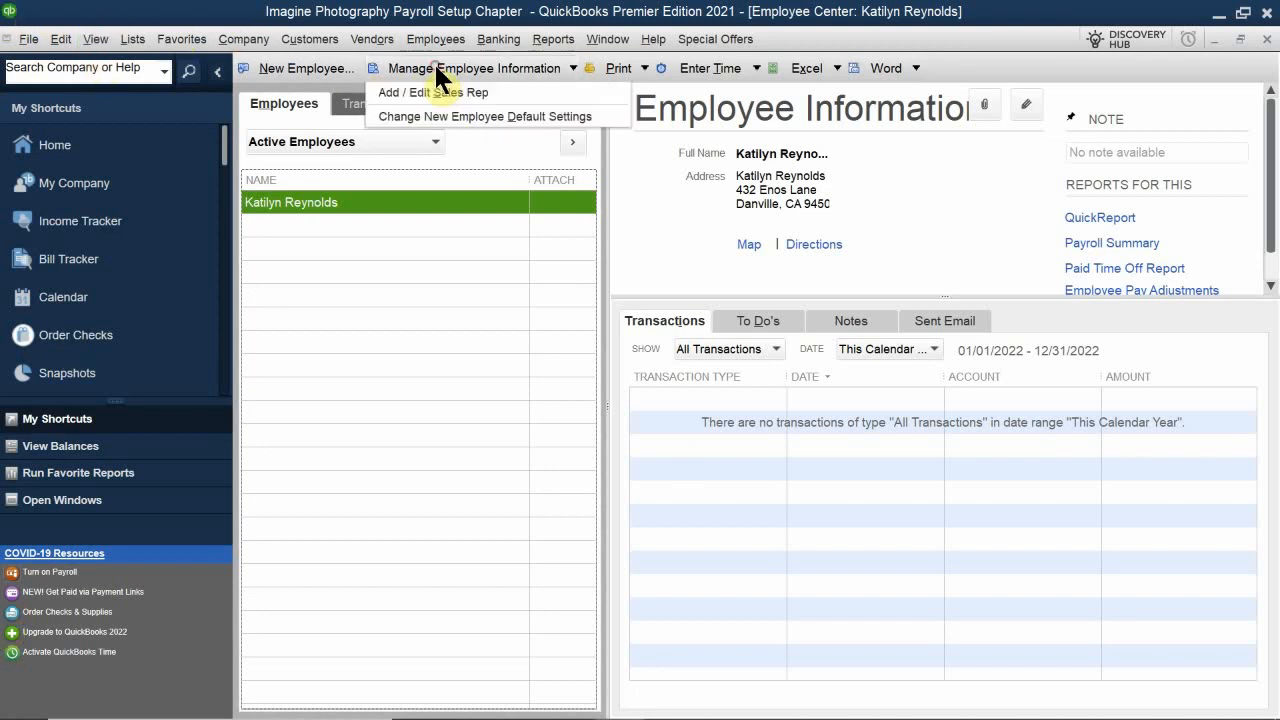
left_click(428, 118)
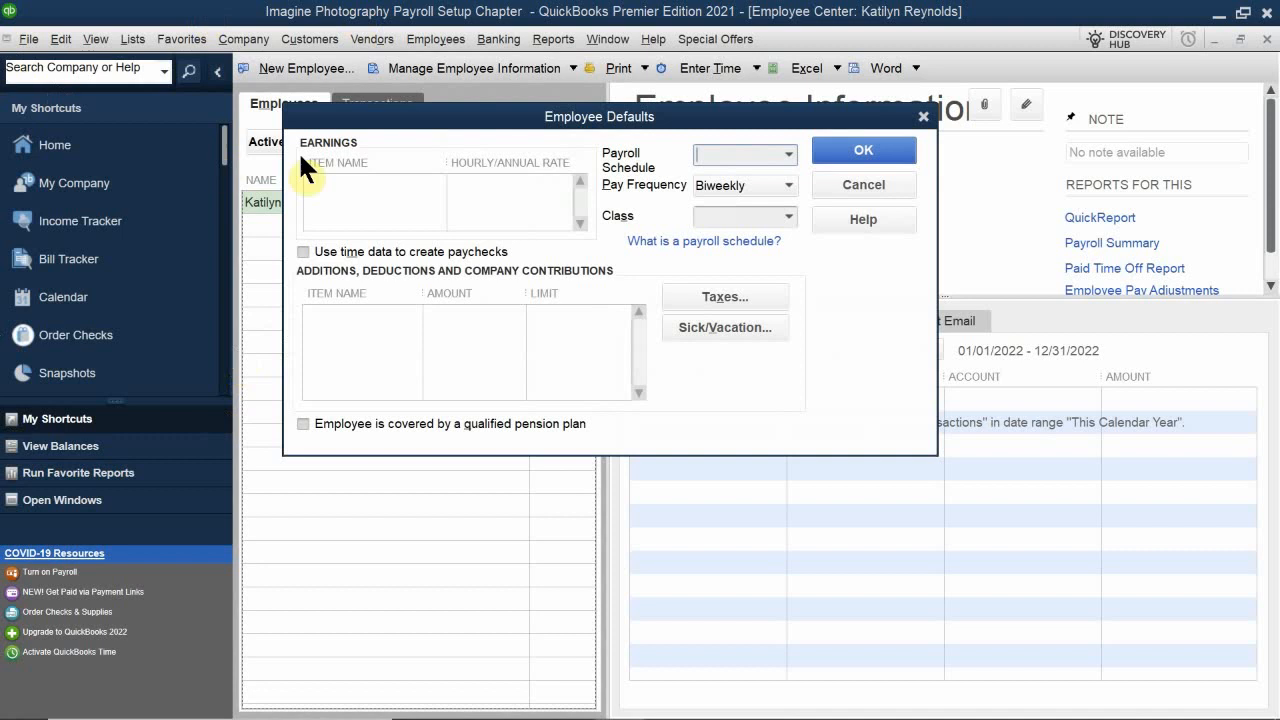
left_click_drag(430, 123, 507, 176)
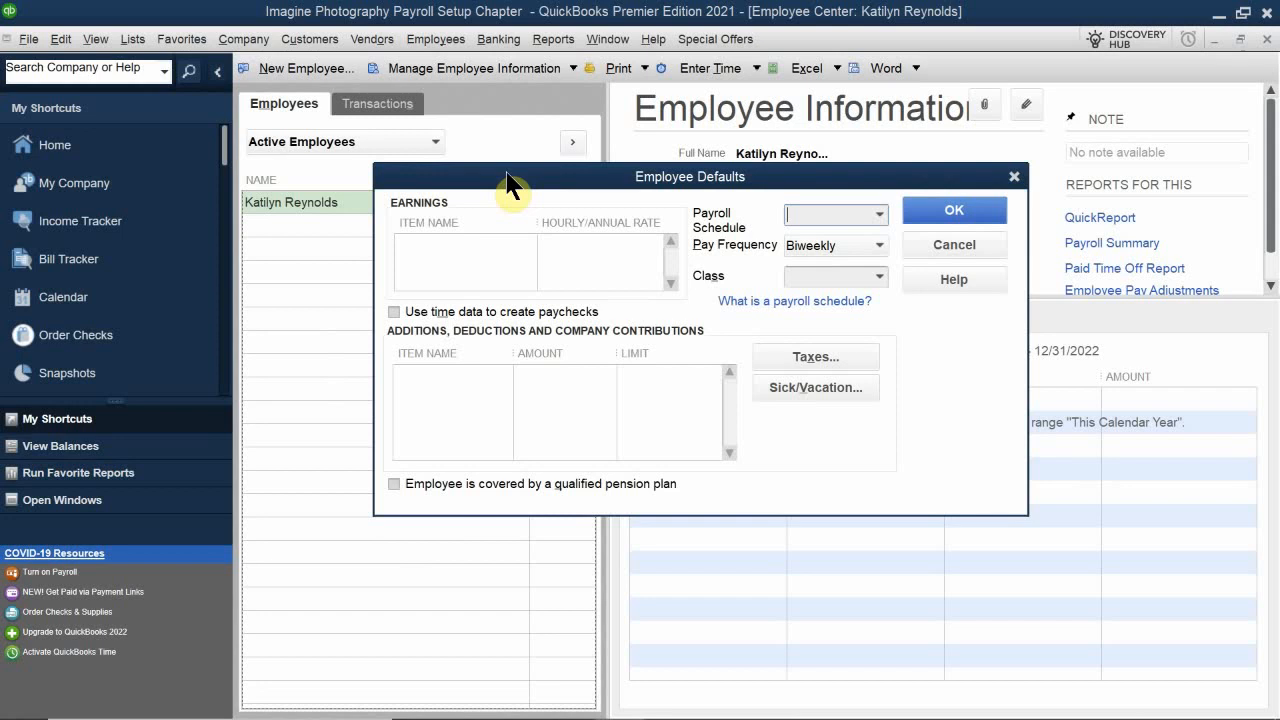
left_click(437, 245)
type("Salary Regular")
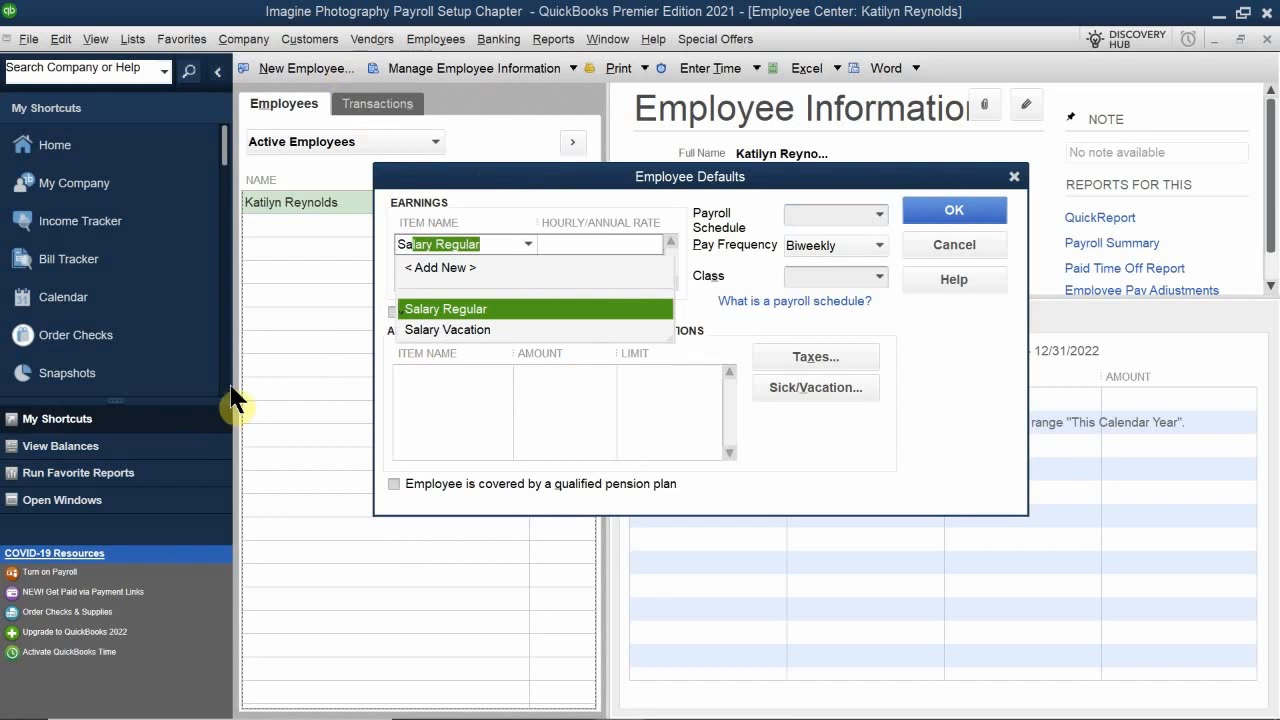
left_click(434, 307)
left_click(443, 264)
type("Salary Regular")
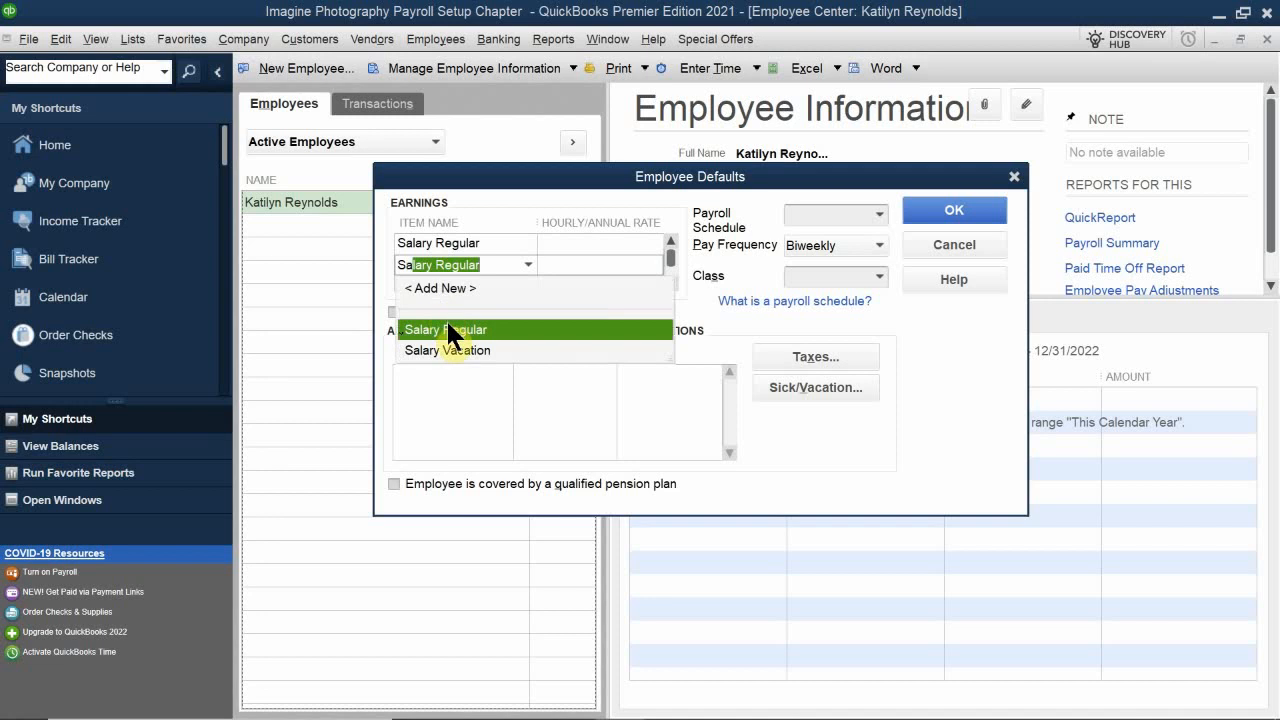
left_click(463, 347)
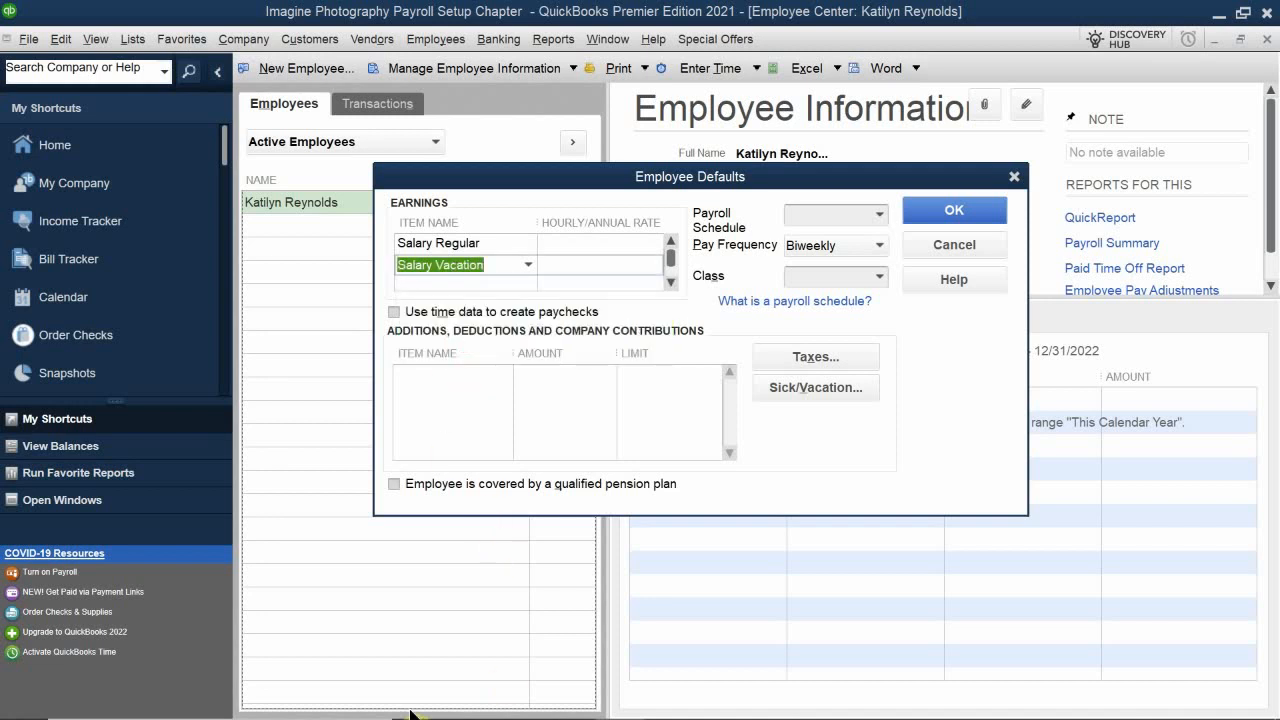
left_click(588, 239)
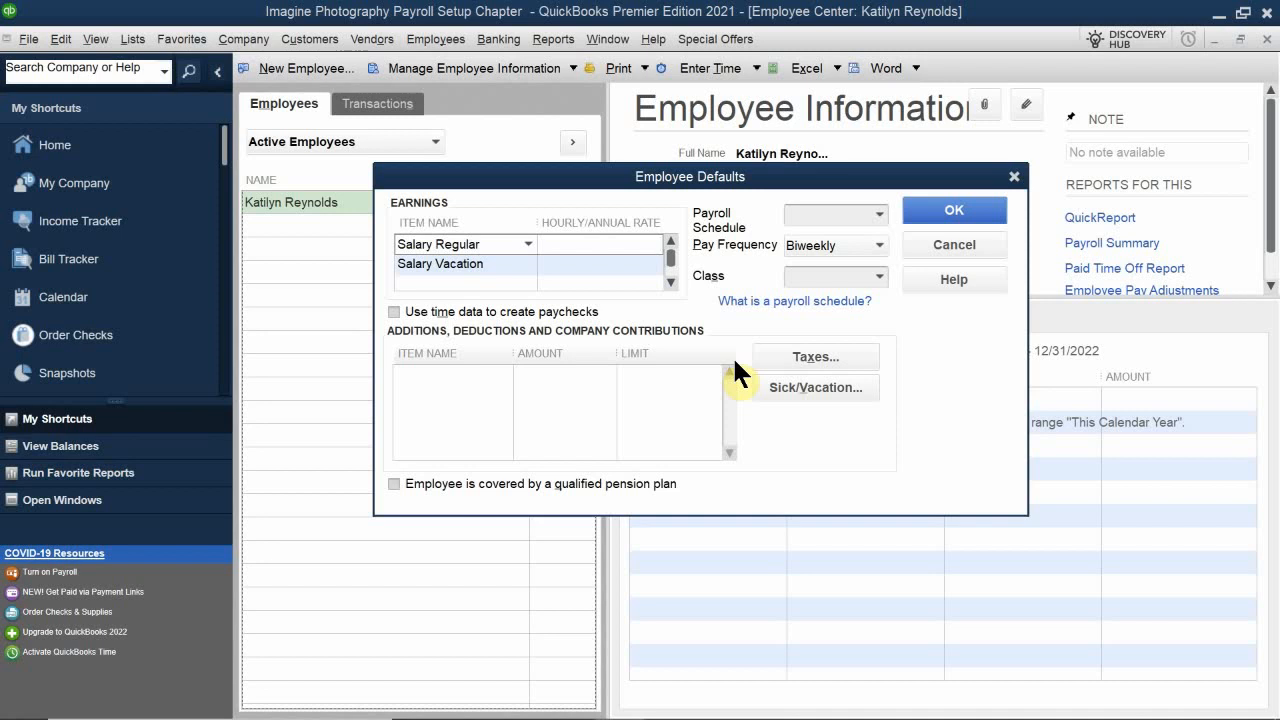
type("60000")
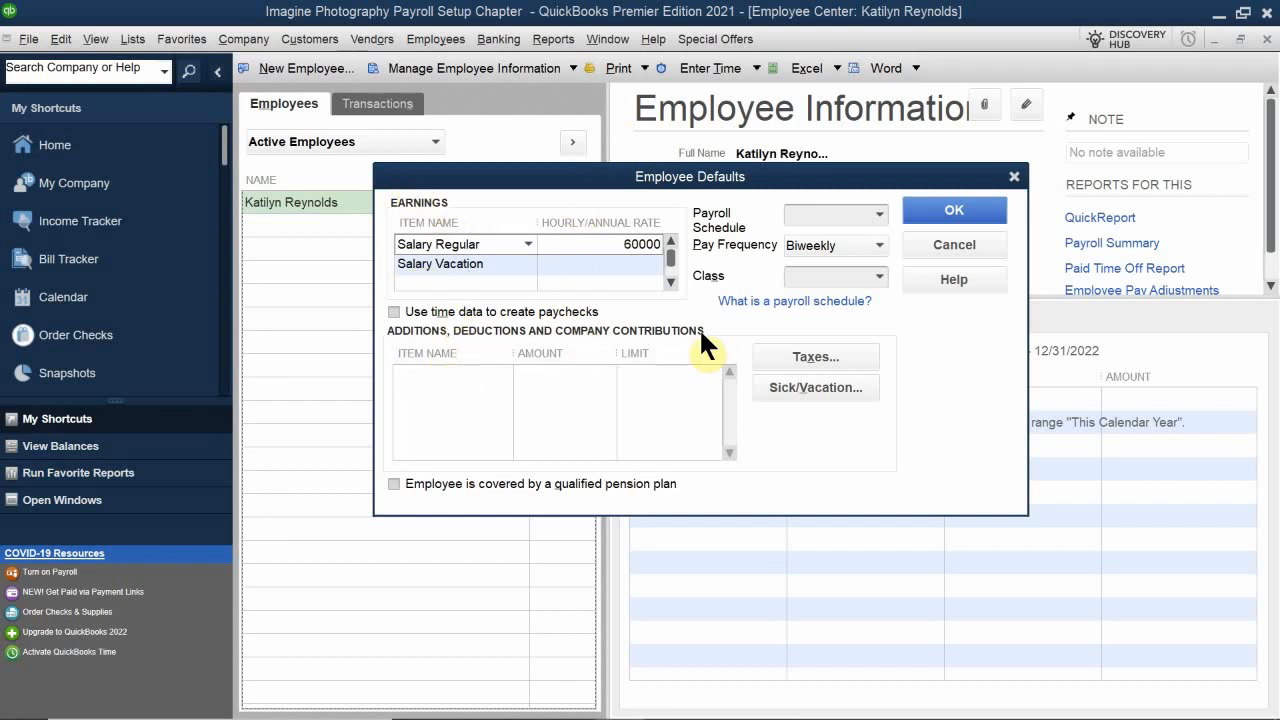
Step: Add 401K Deduction, Match 401K and Medical Insurance to the default additions, deductions and company contributions
left_click(431, 384)
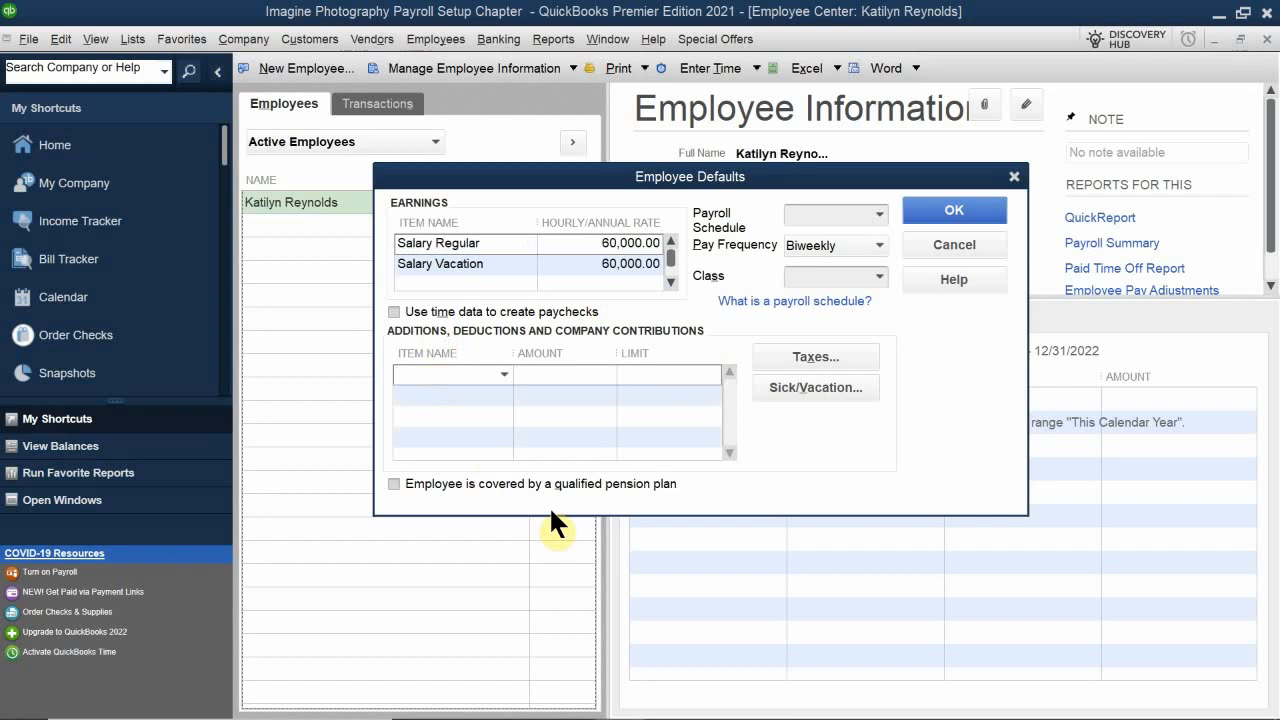
type("401K Deduction")
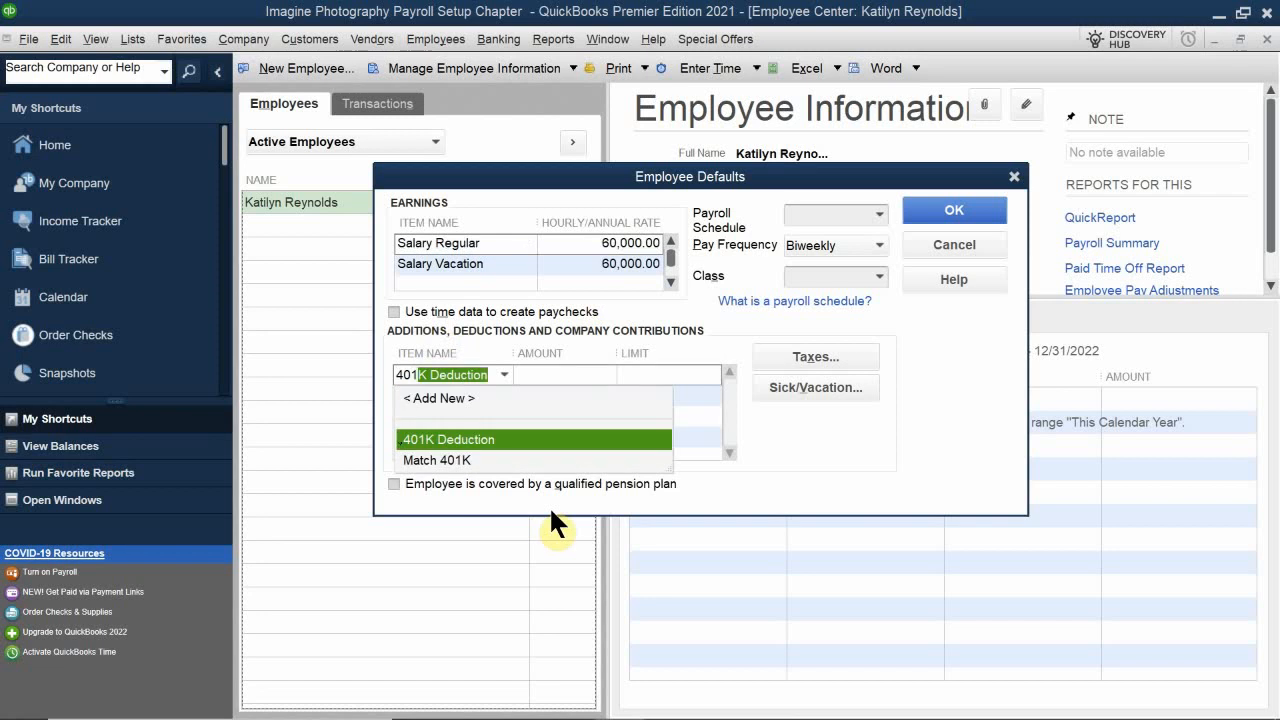
left_click(457, 439)
left_click(457, 396)
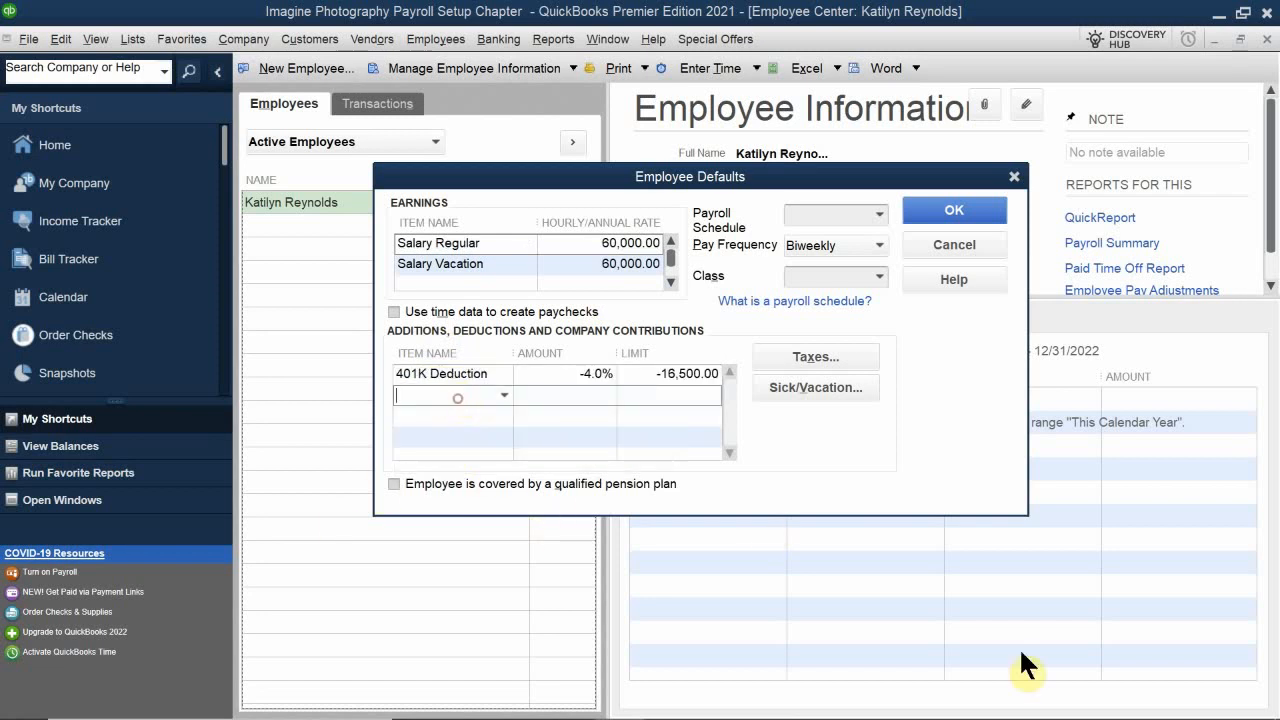
type("401K Deduction")
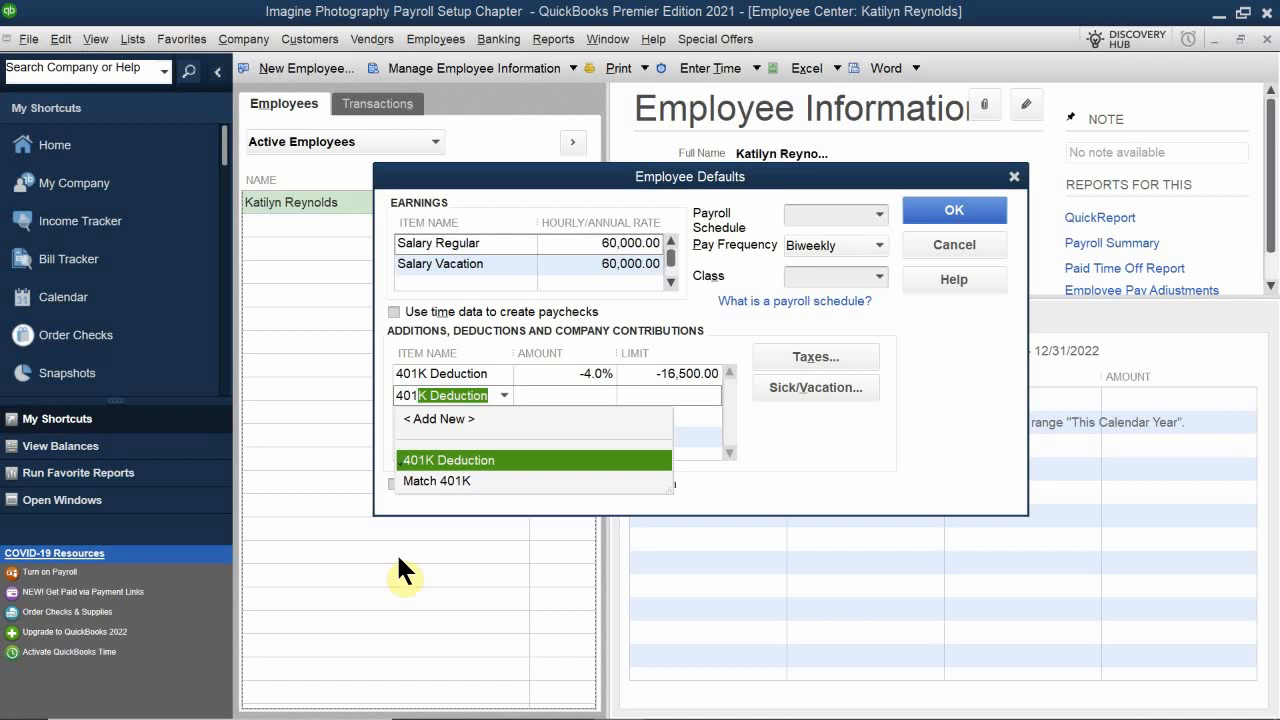
left_click(433, 476)
left_click(528, 416)
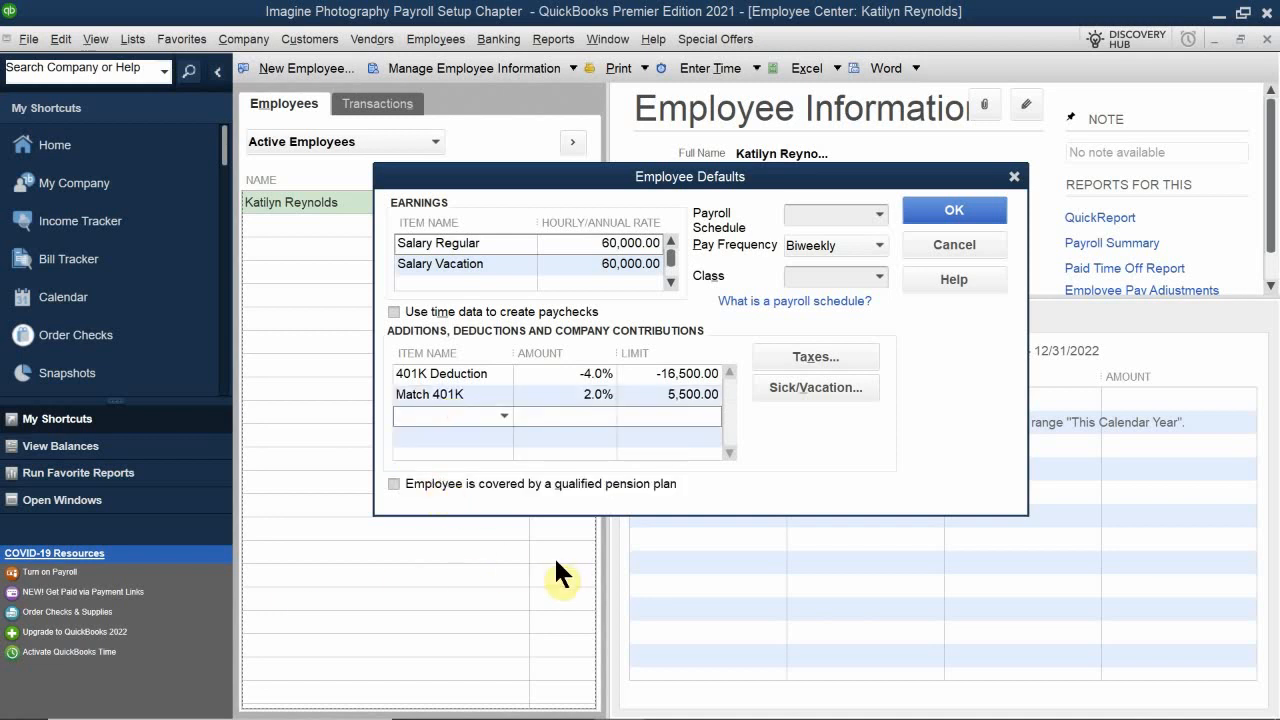
type("a")
key("BackSpace")
type("Medical Insurance")
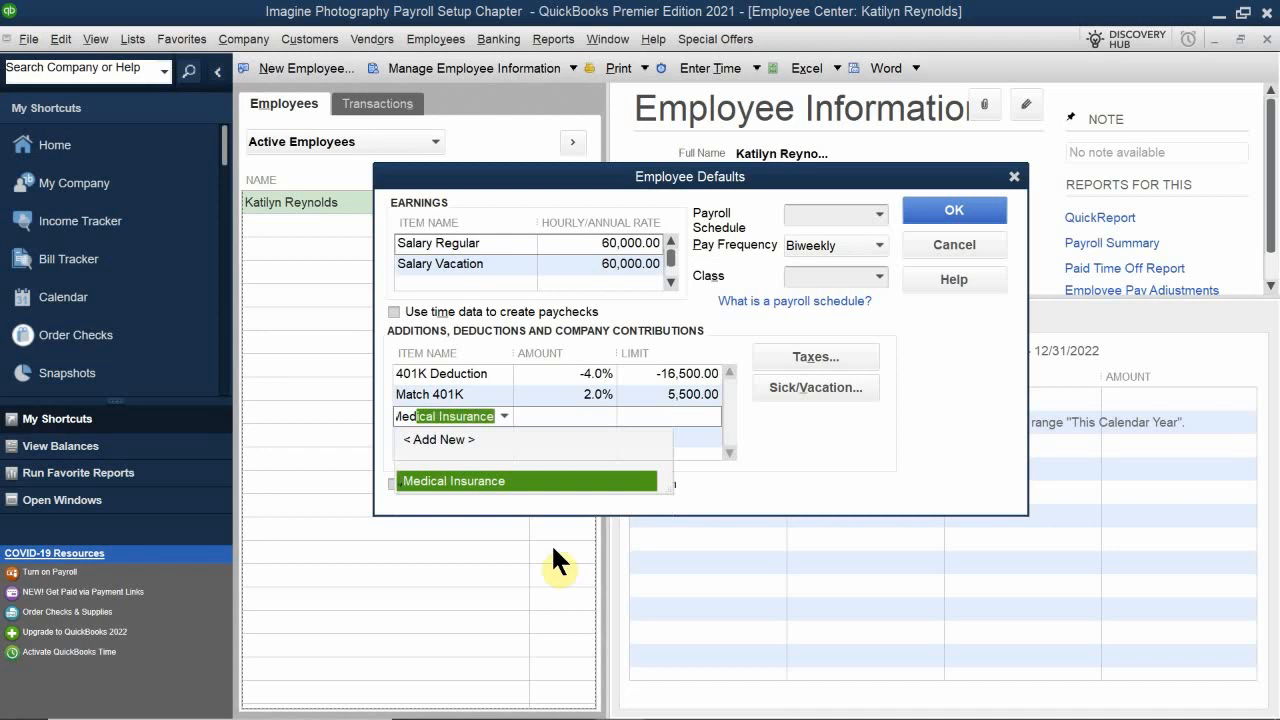
left_click(454, 481)
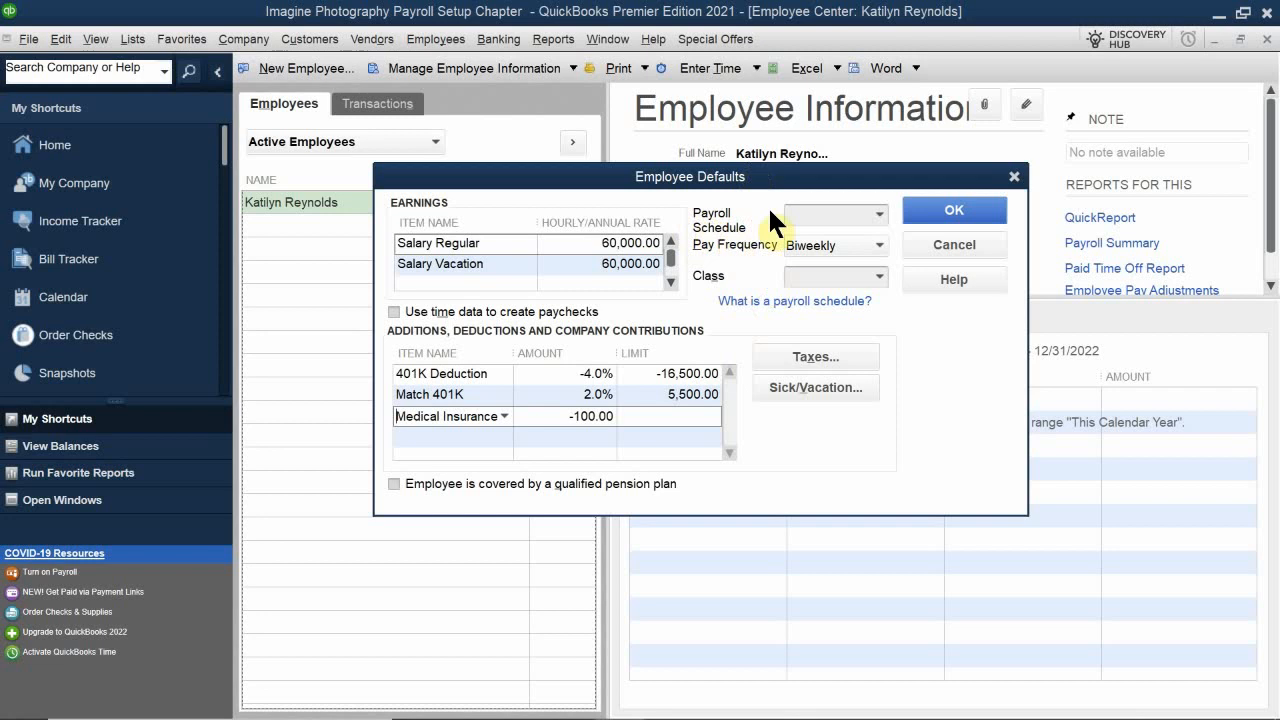
Step: Add a new payroll schedule from the employee defaults, name it Semimonthly, and set its frequency to Semimonthly (Twice a month)
left_click(879, 213)
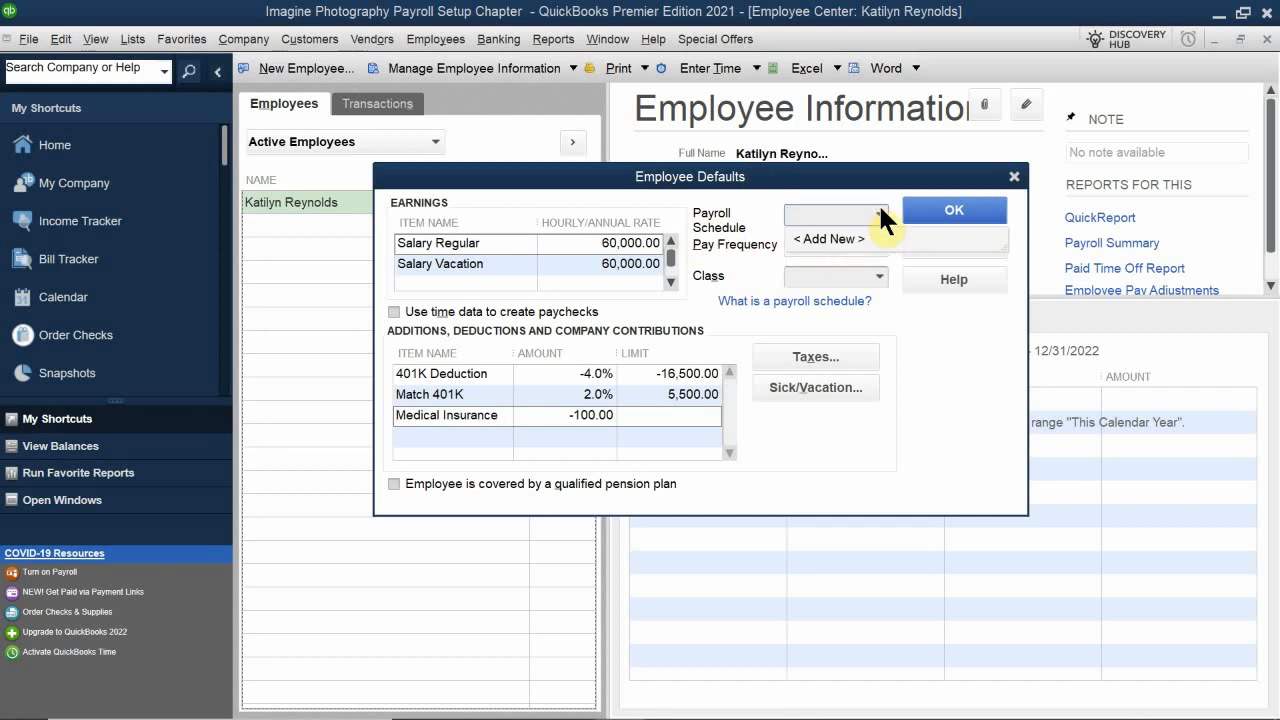
left_click(835, 239)
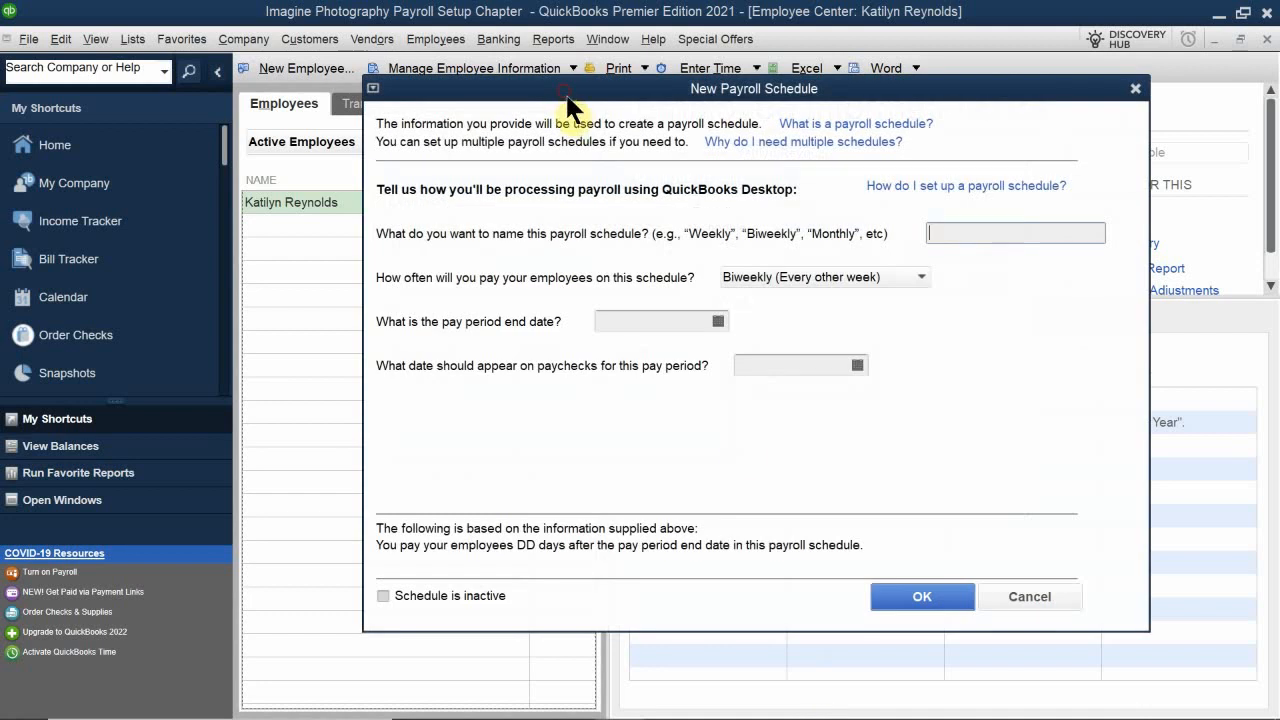
left_click_drag(565, 96, 598, 214)
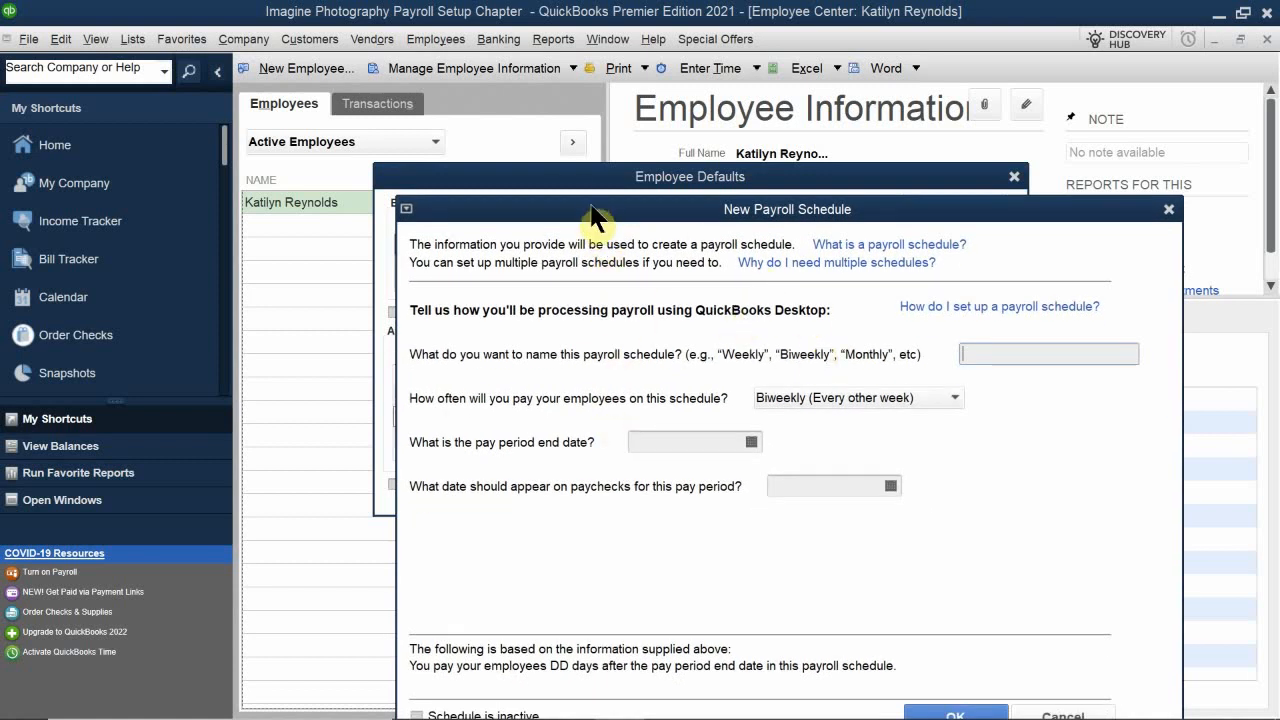
left_click_drag(586, 212, 513, 167)
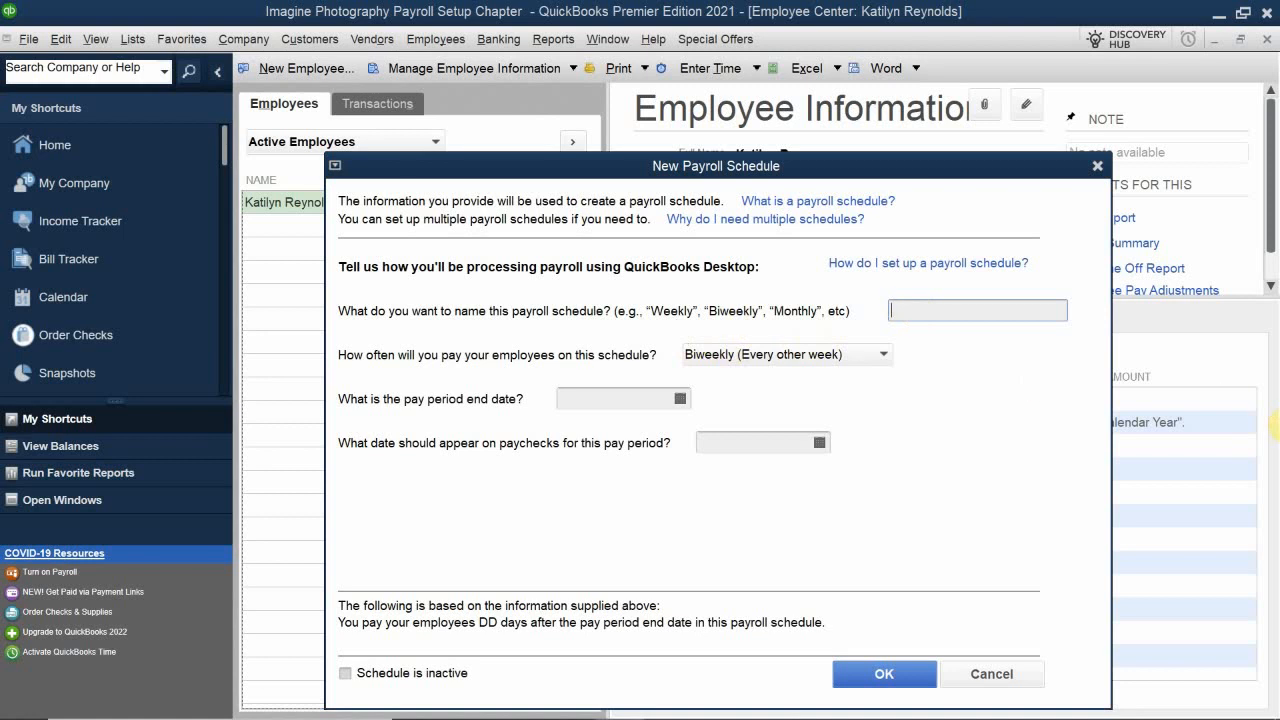
type("E")
key("BackSpace")
type("Senu")
key("BackSpace")
key("BackSpace")
type("mimonth")
type("k")
key("BackSpace")
type("ly")
left_click(712, 352)
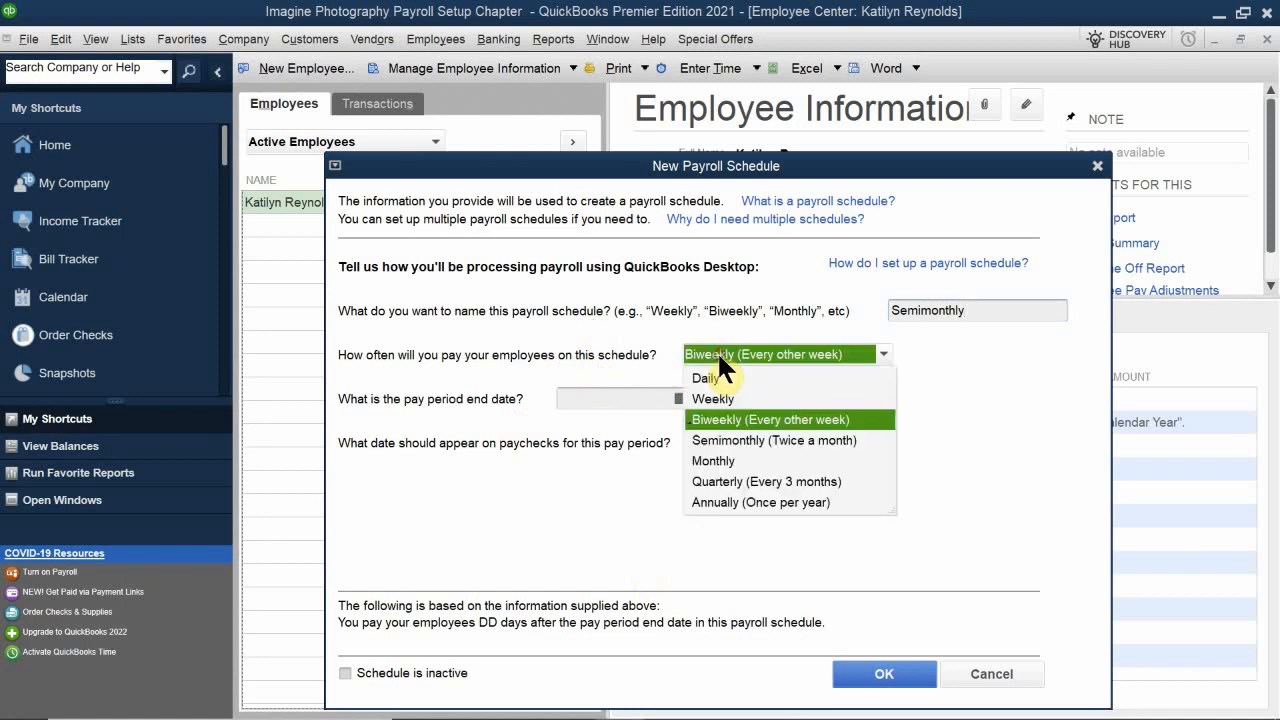
left_click(722, 441)
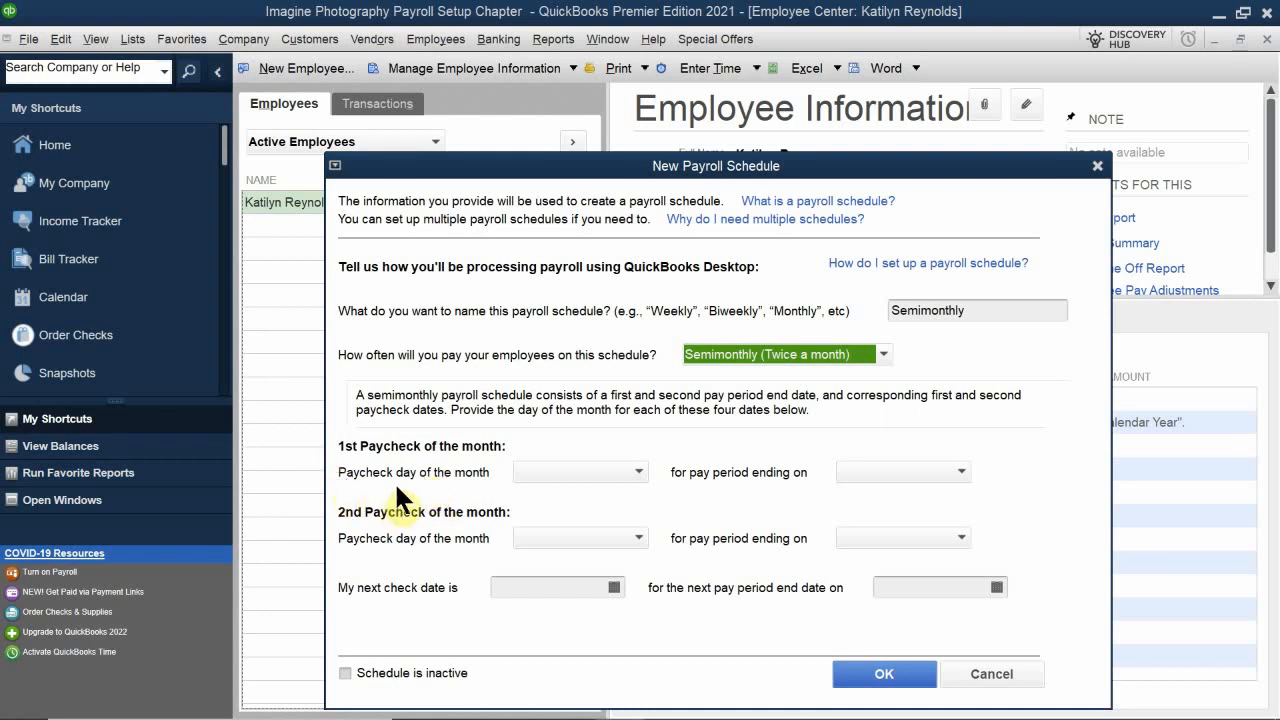
Step: Set the first paycheck of the month to day 16 for the pay period ending on the 15th
left_click(563, 472)
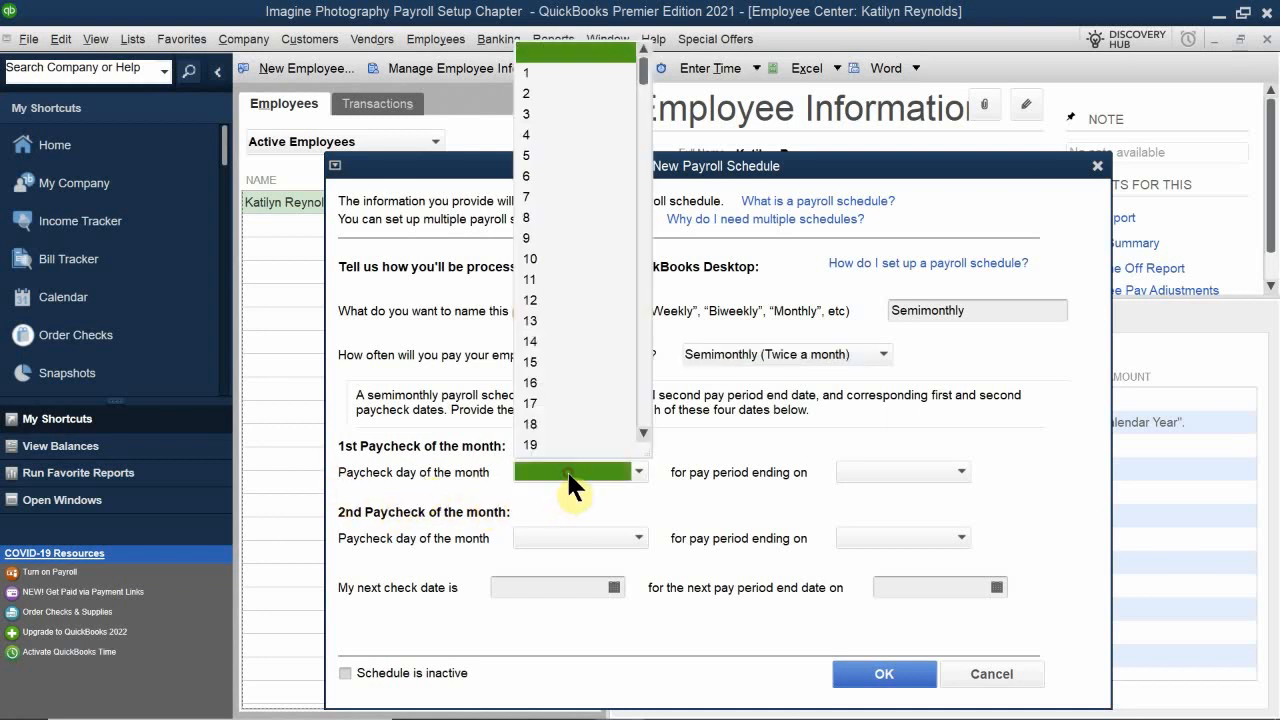
left_click(531, 378)
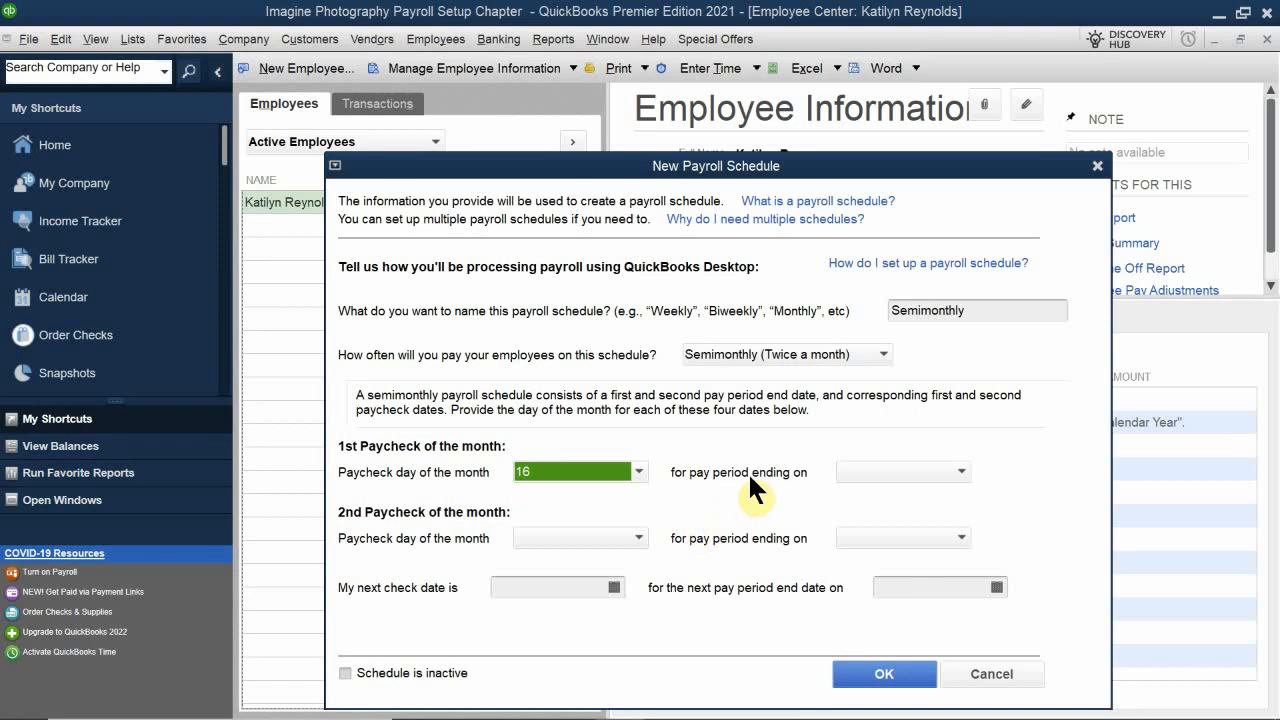
left_click(874, 472)
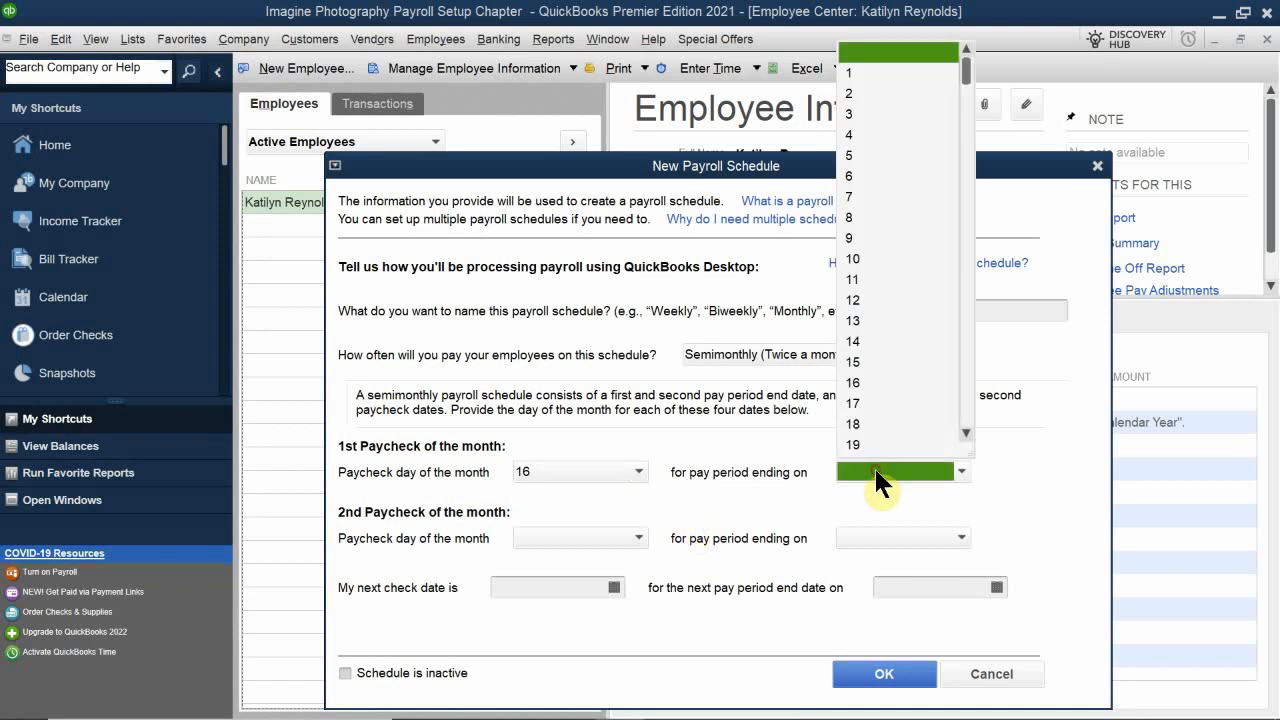
left_click(853, 362)
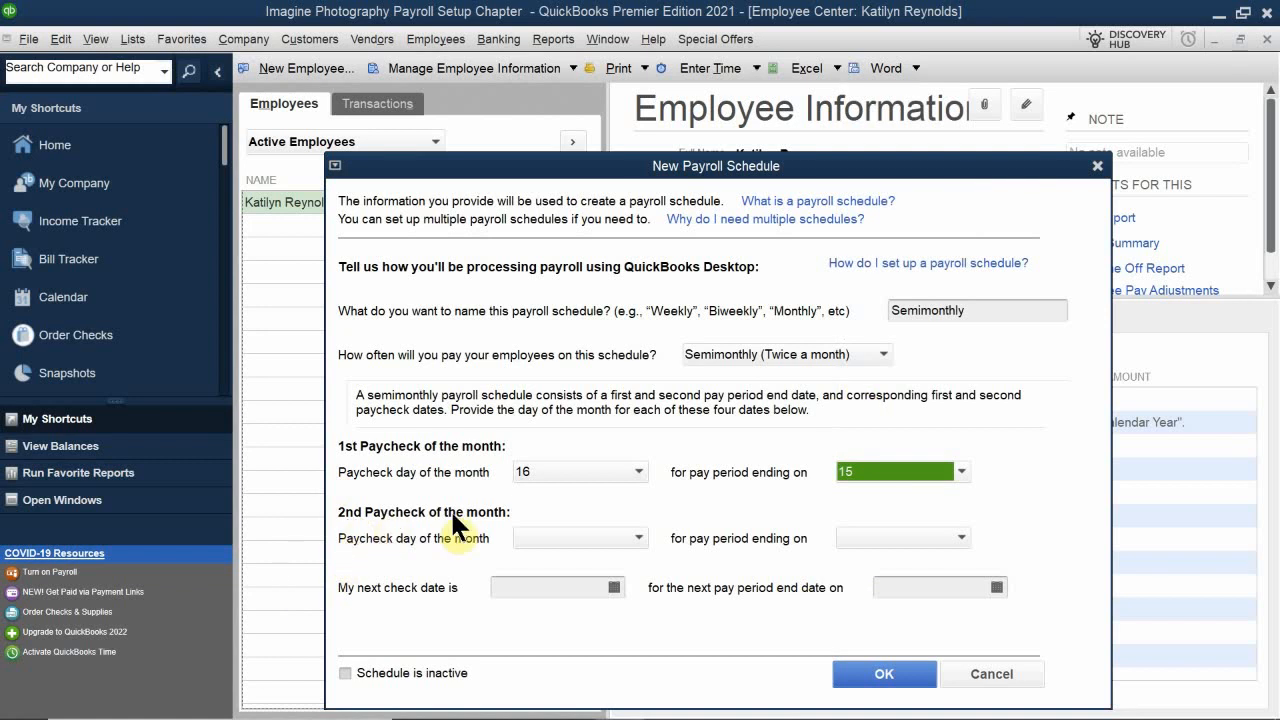
Step: Set the second paycheck of the month to day 1 for the pay period ending on the last day of month
left_click(572, 538)
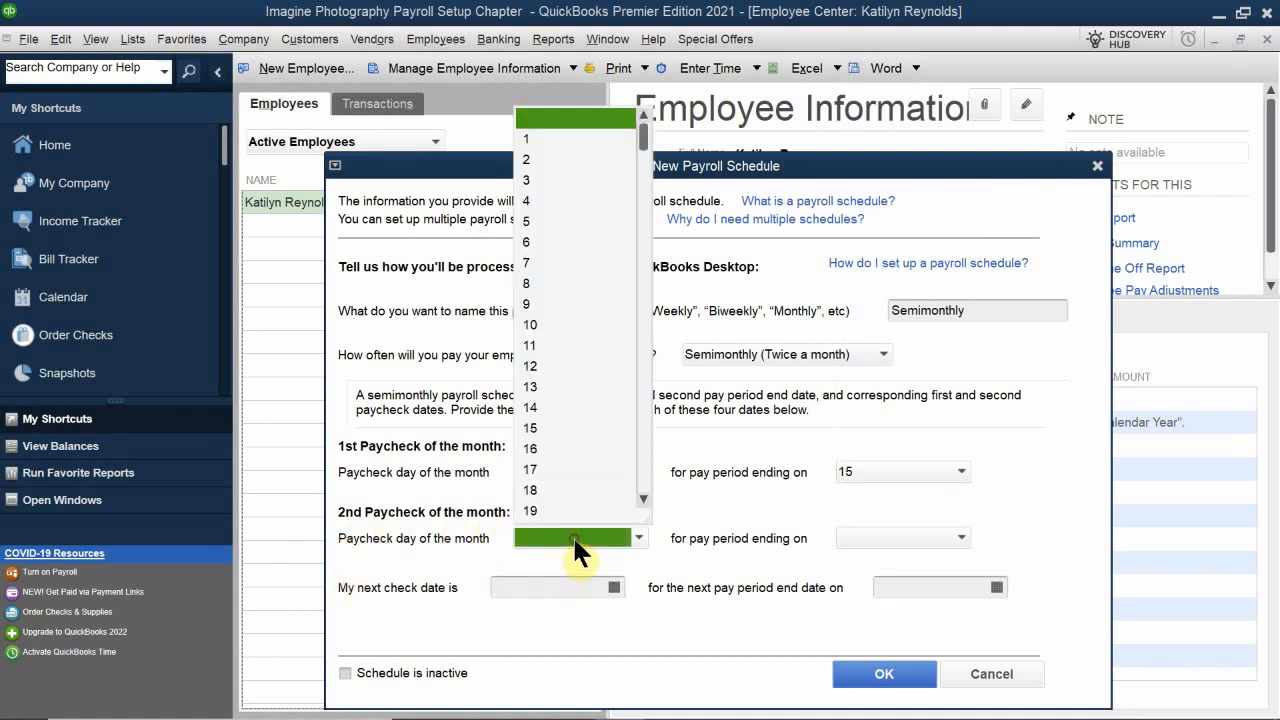
left_click(555, 139)
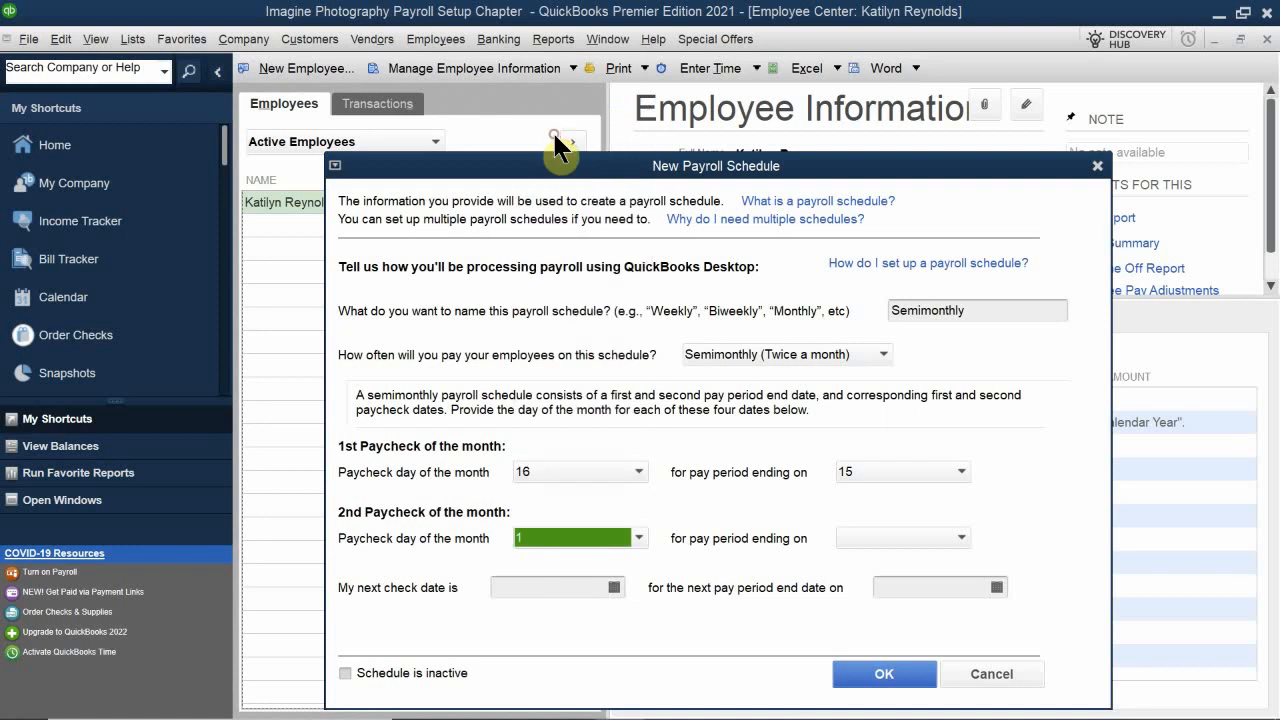
left_click(878, 538)
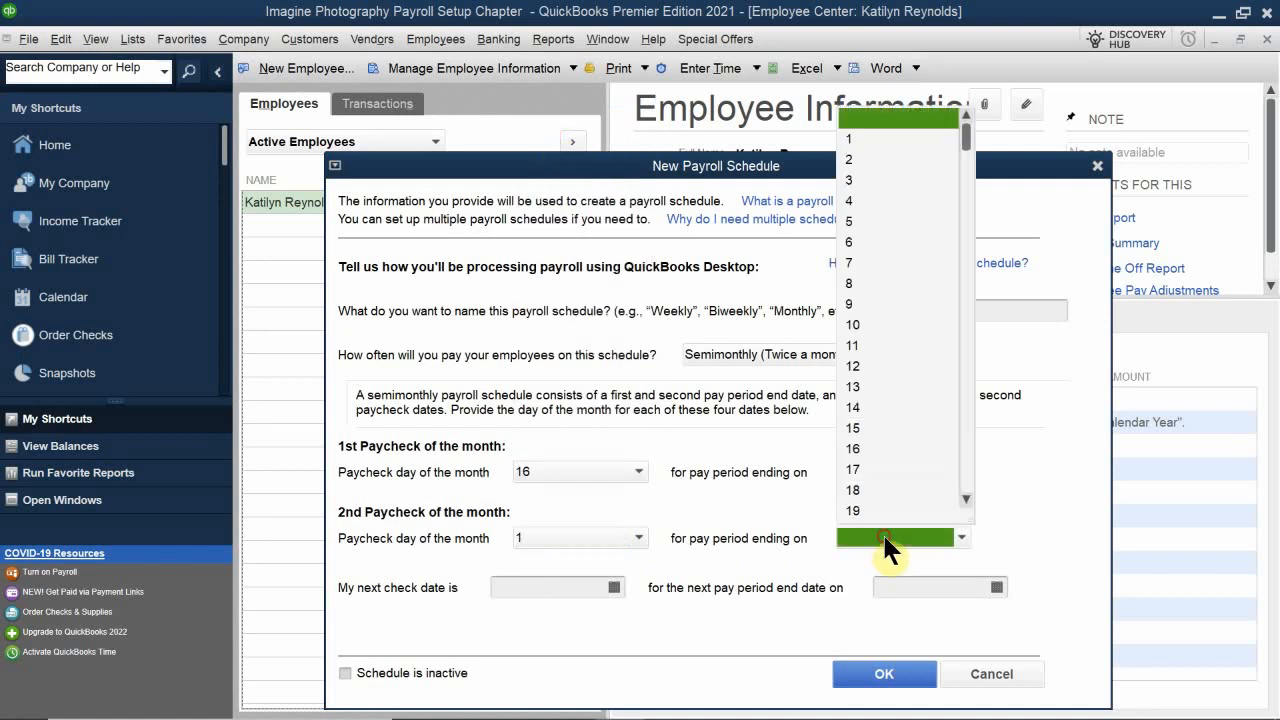
scroll(881, 514, "down", 4)
left_click(872, 511)
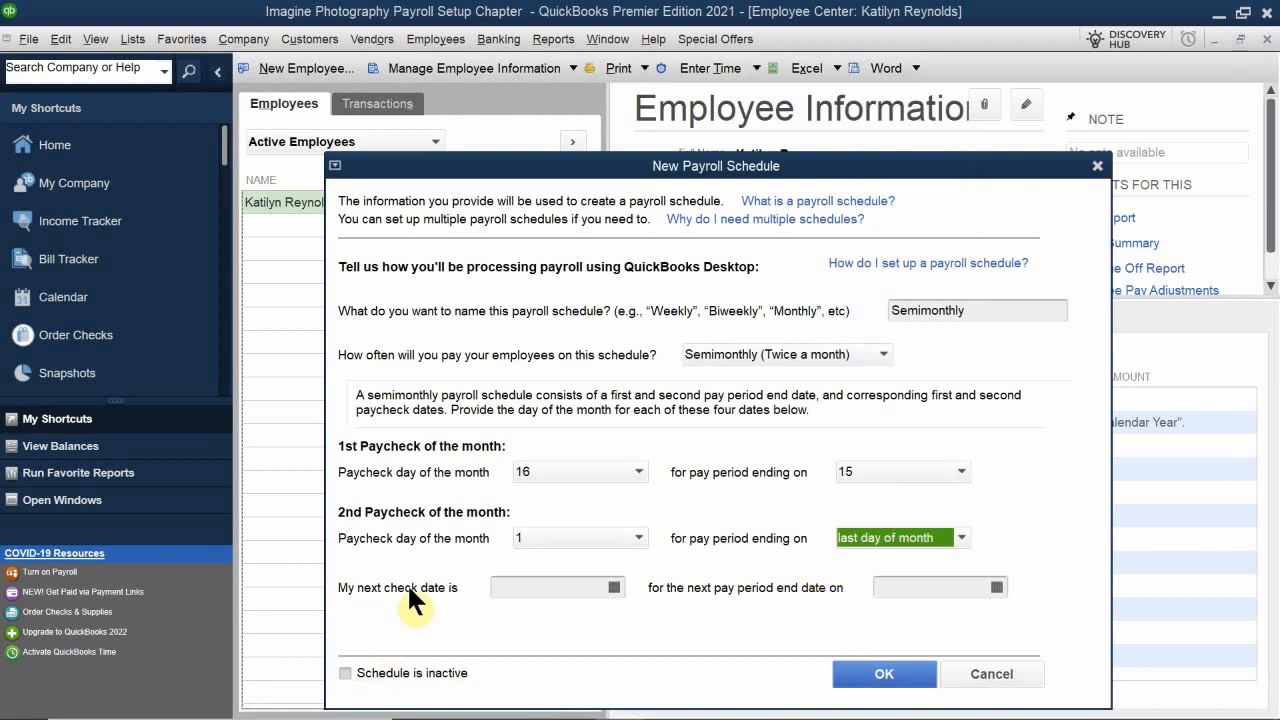
Step: Set the next check date to 06/01/2022 and the next pay period end date to 05/31/2022
left_click(613, 587)
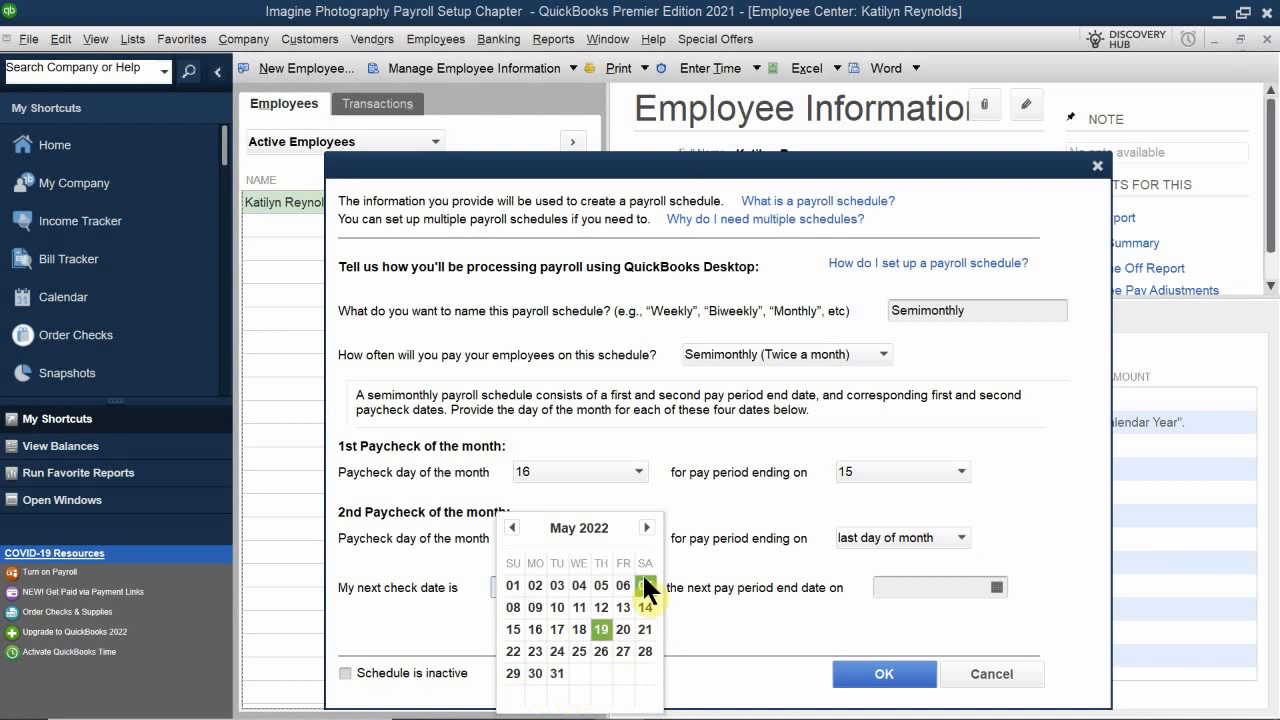
left_click(647, 527)
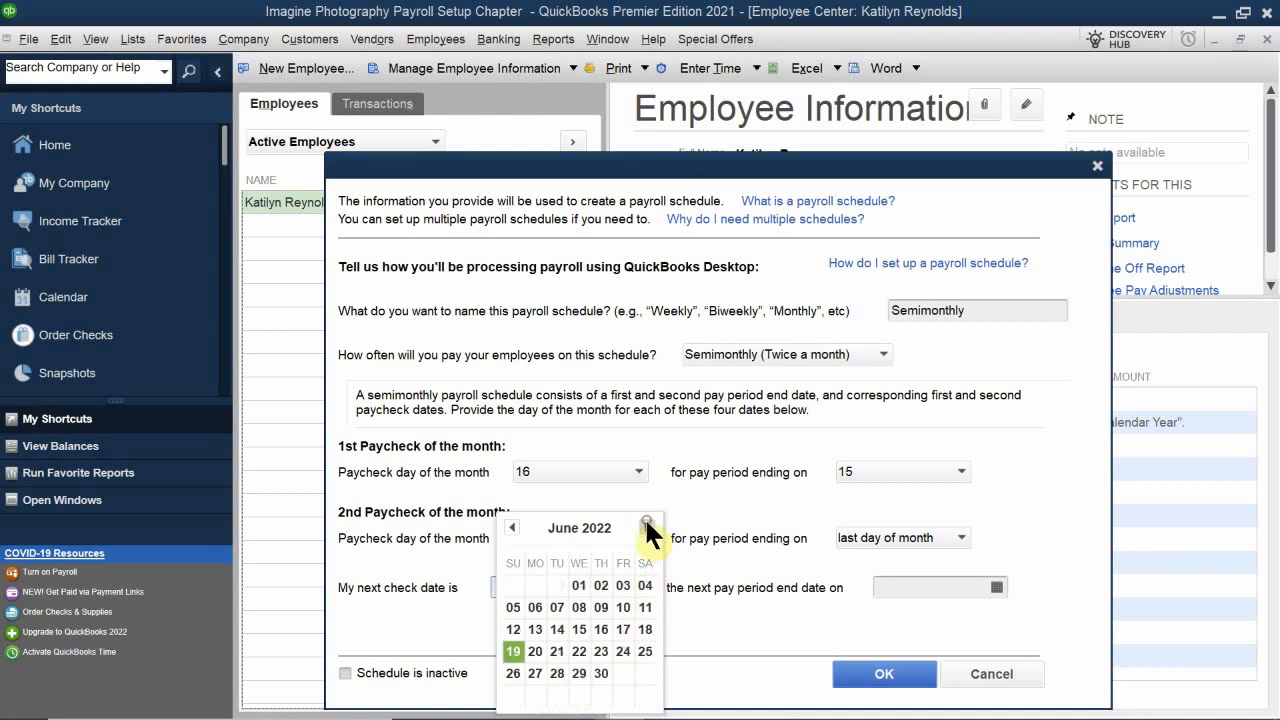
left_click(579, 585)
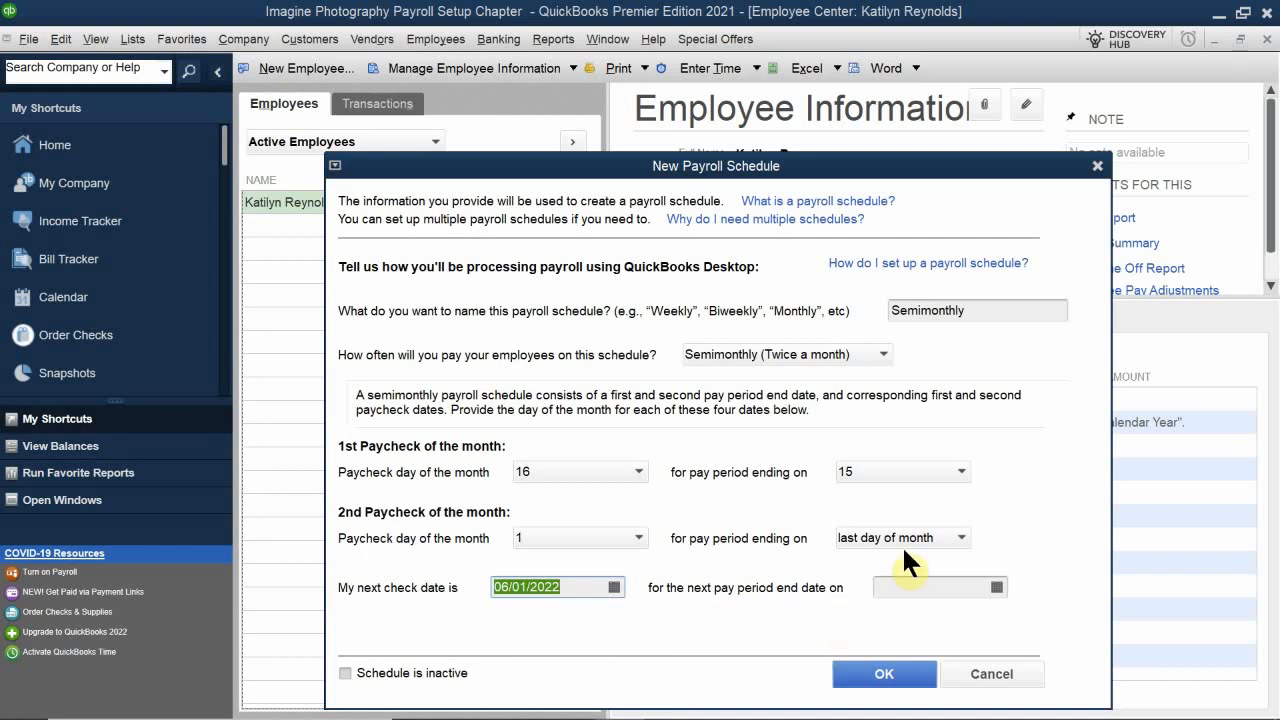
left_click(997, 584)
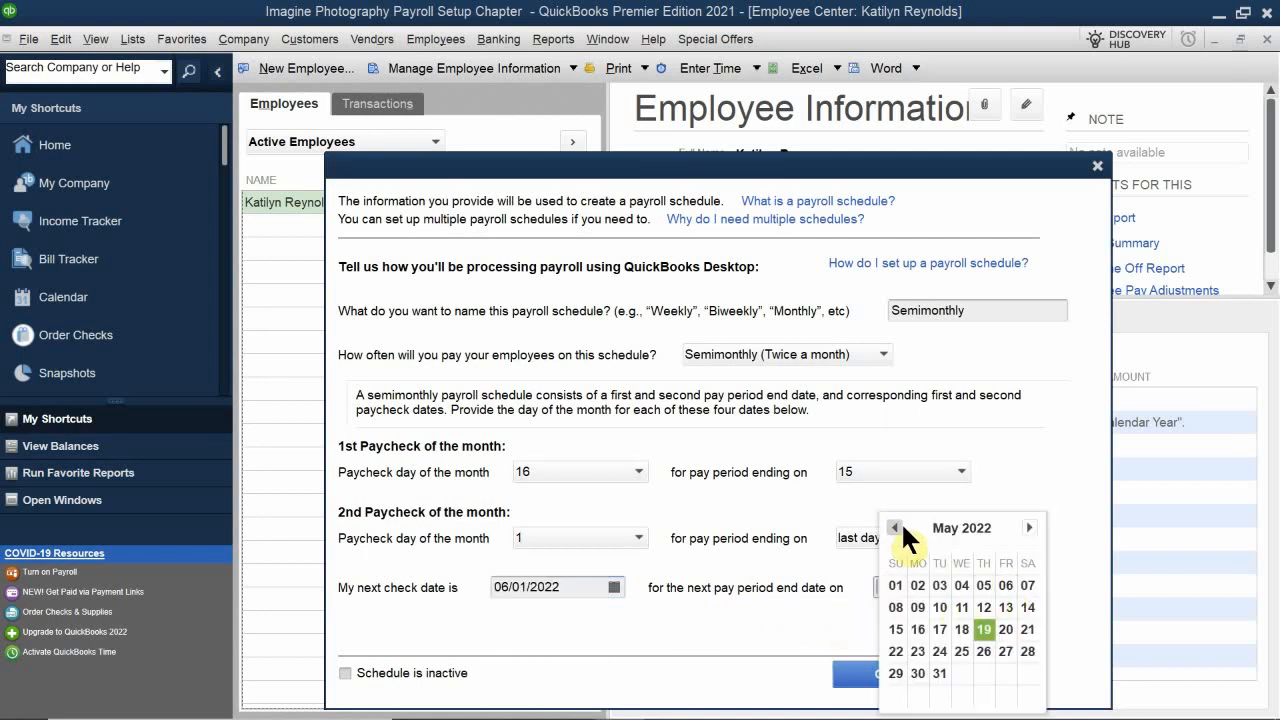
left_click(939, 673)
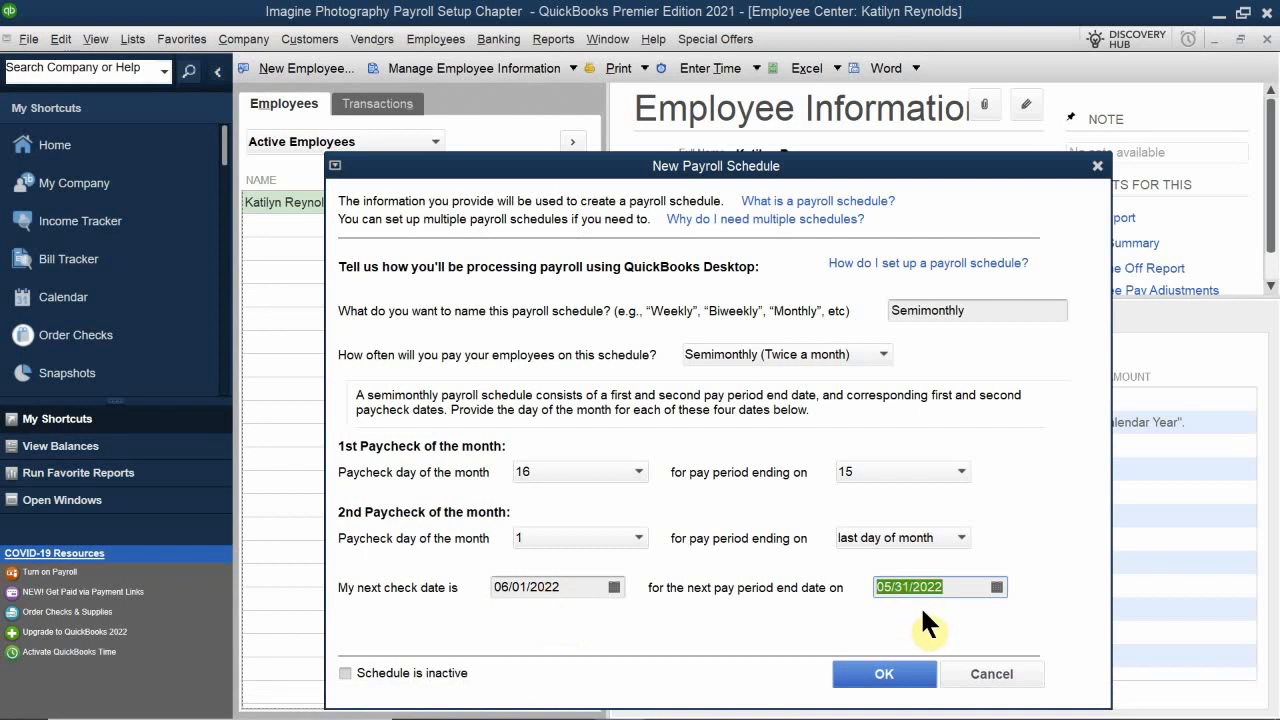
Step: Try to save the new payroll schedule and dismiss the warning
left_click(893, 680)
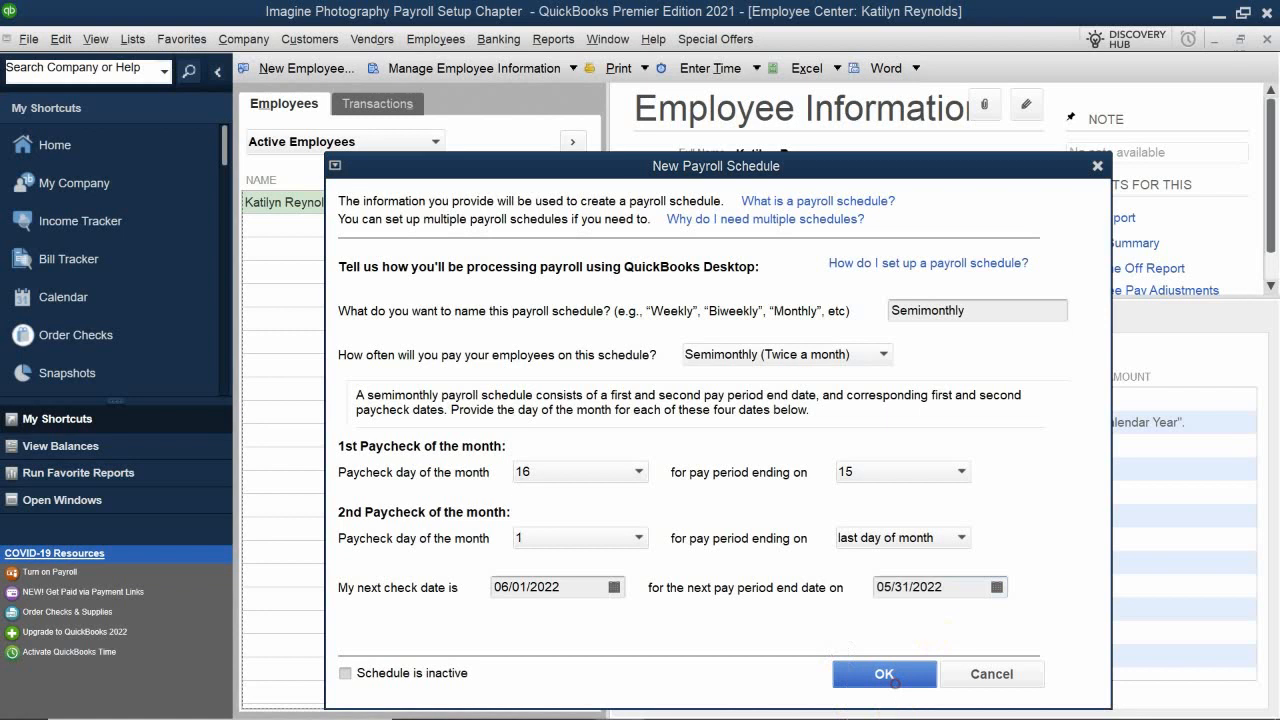
left_click(640, 241)
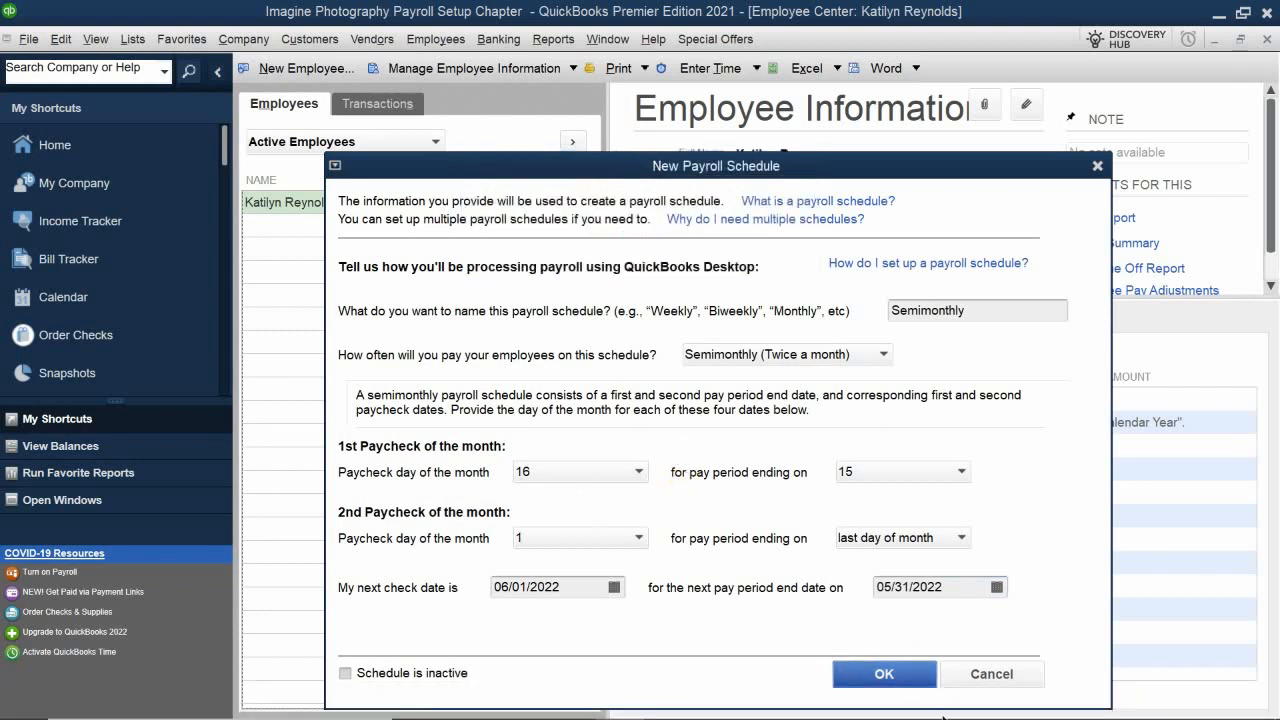
left_click(868, 669)
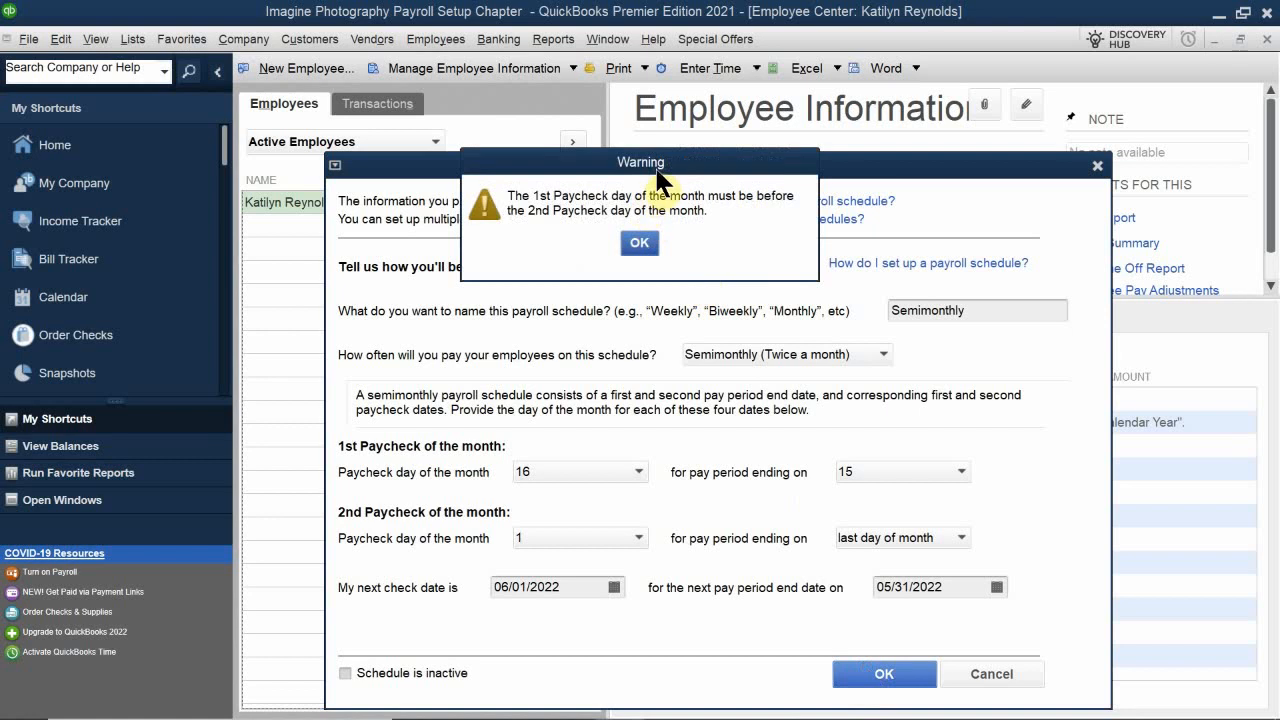
left_click_drag(652, 164, 645, 348)
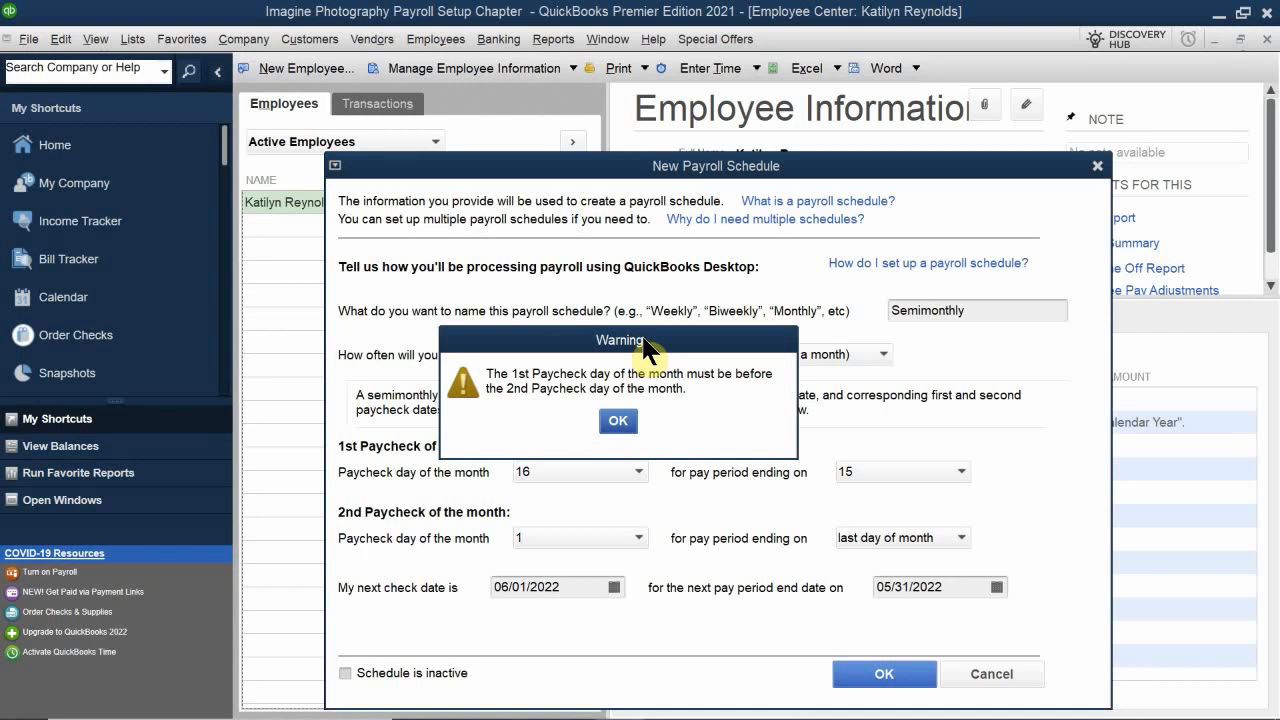
left_click_drag(645, 348, 652, 339)
left_click(625, 412)
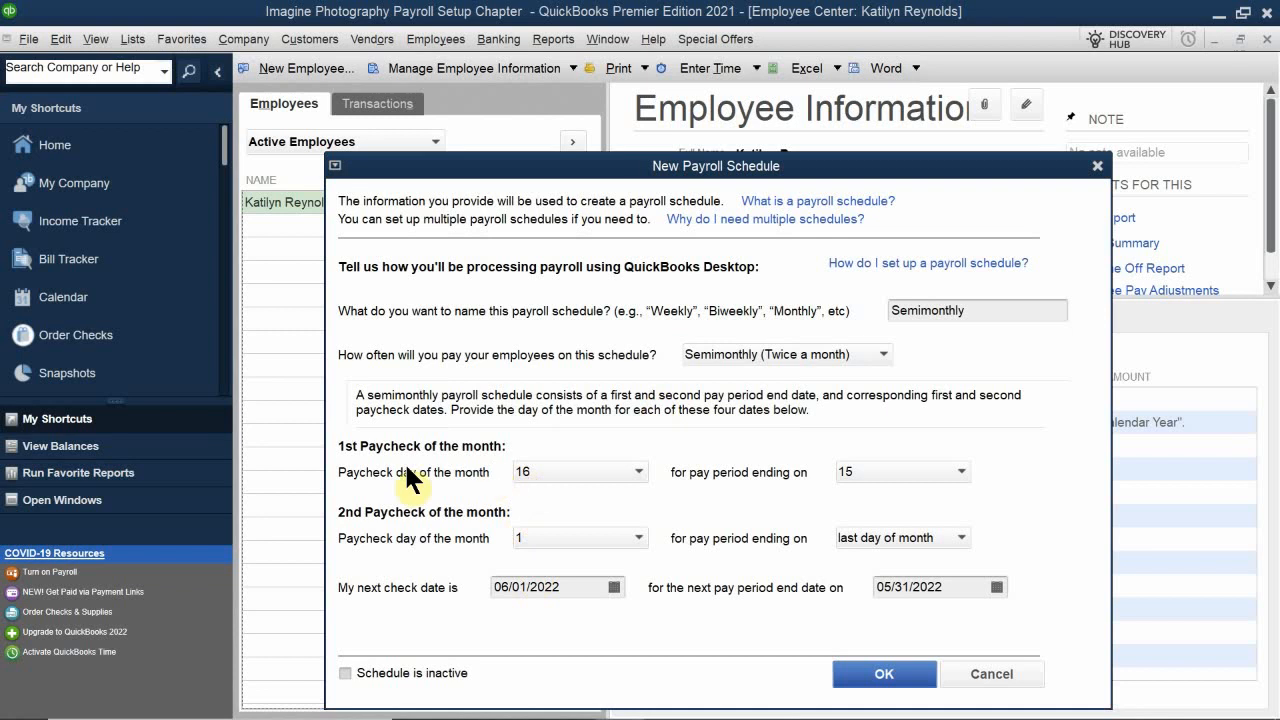
left_click(577, 464)
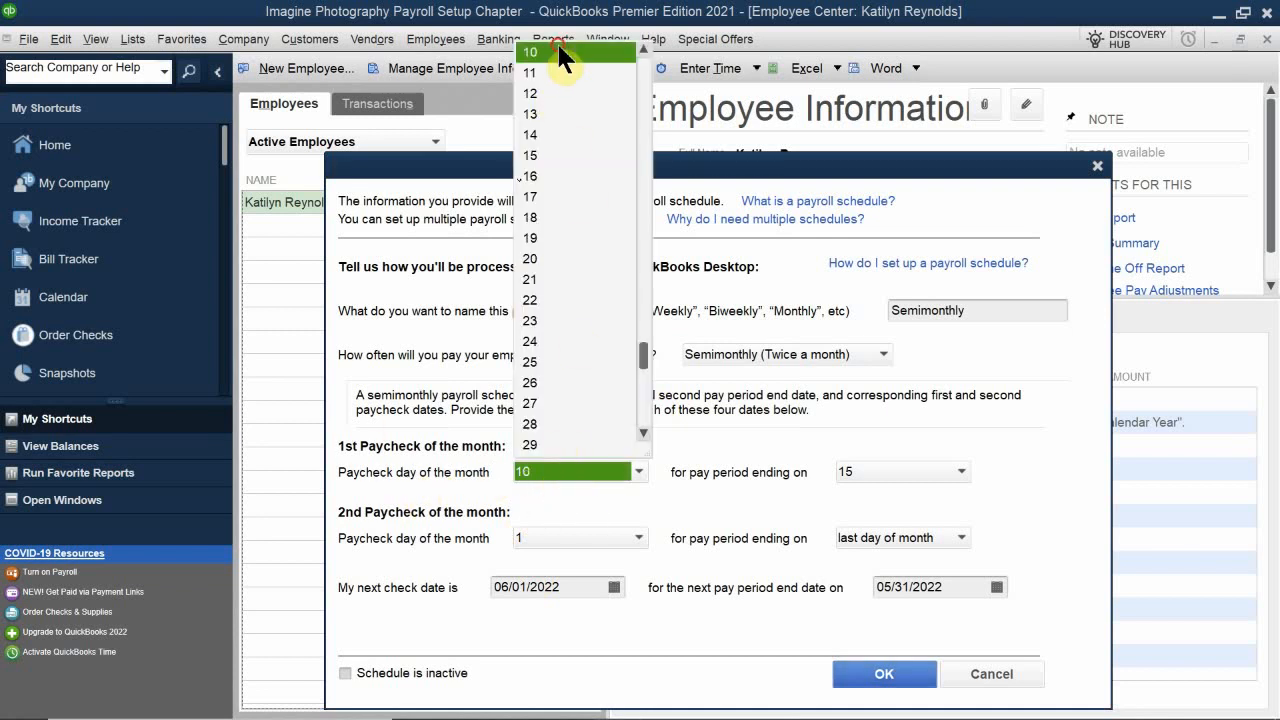
left_click(558, 52)
left_click(576, 468)
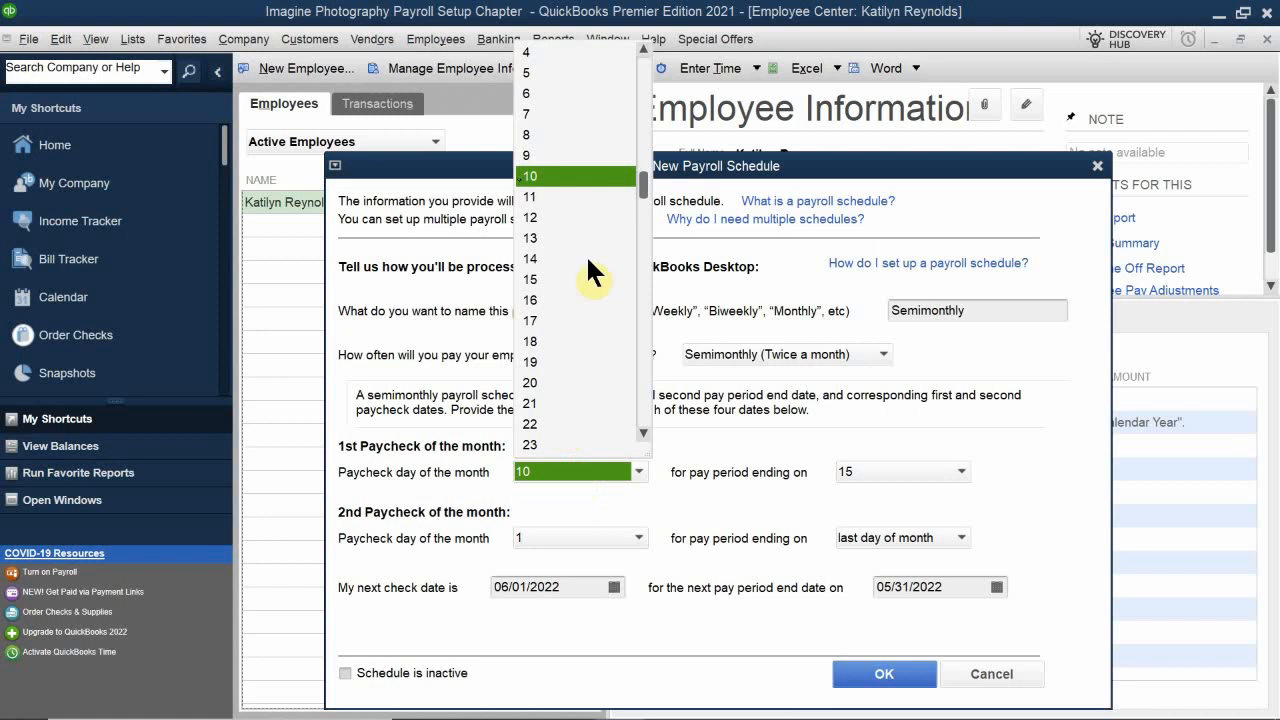
left_click(551, 53)
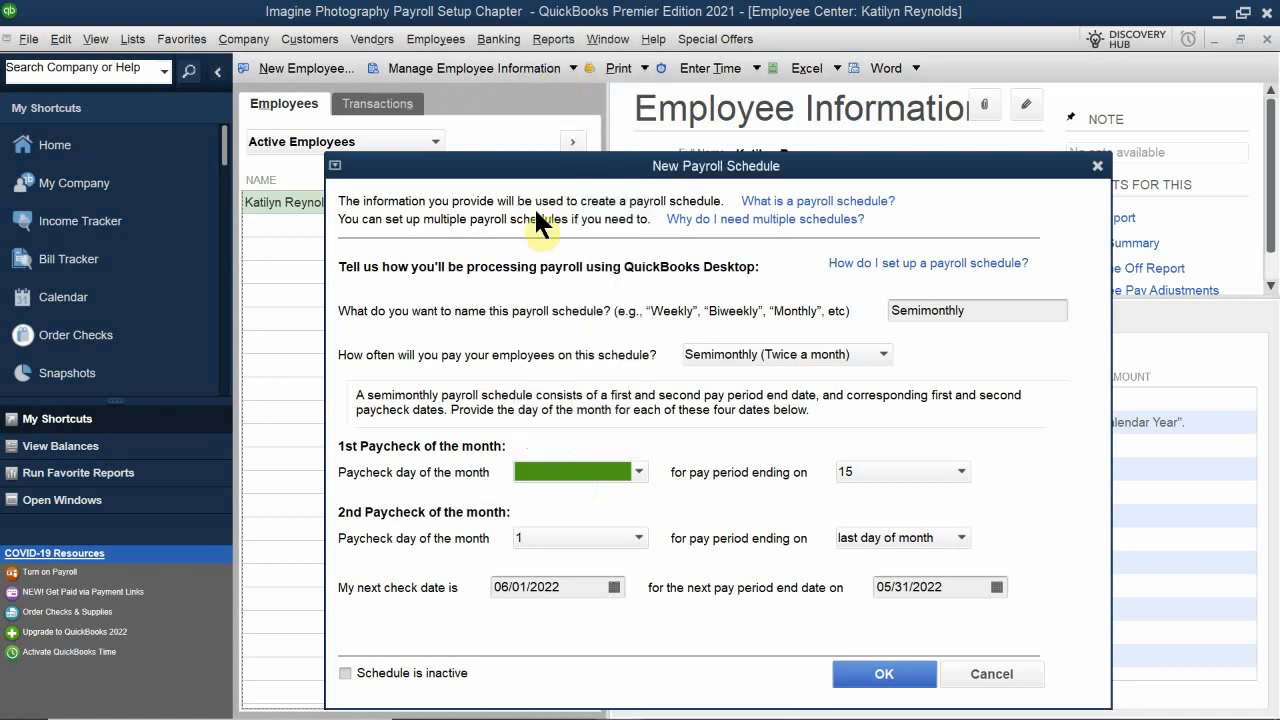
left_click(548, 472)
left_click(553, 70)
left_click(888, 472)
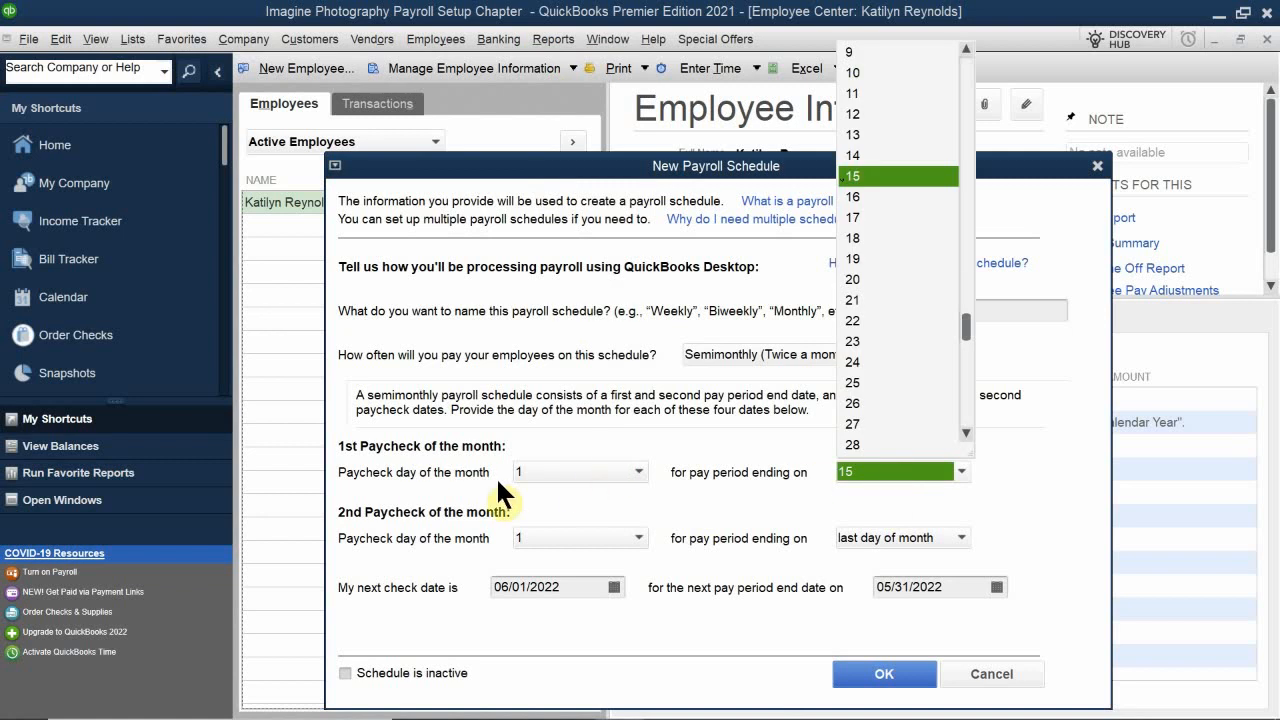
left_click(560, 474)
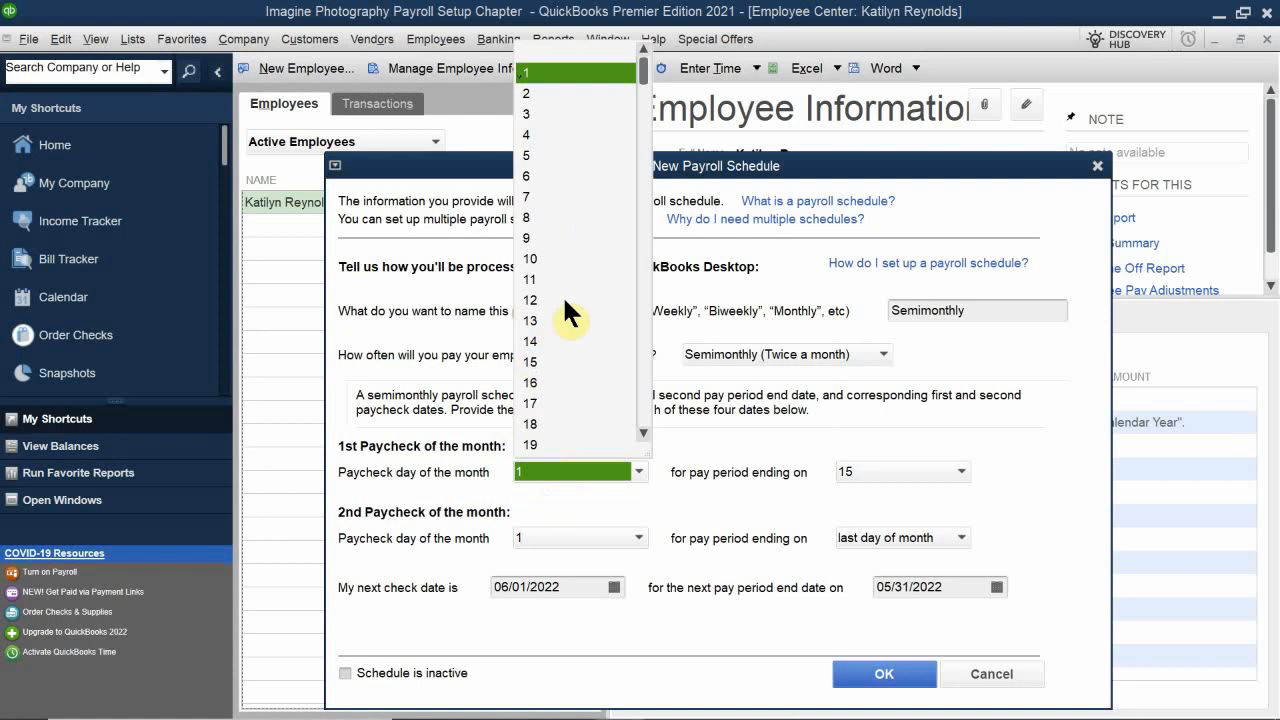
left_click(525, 381)
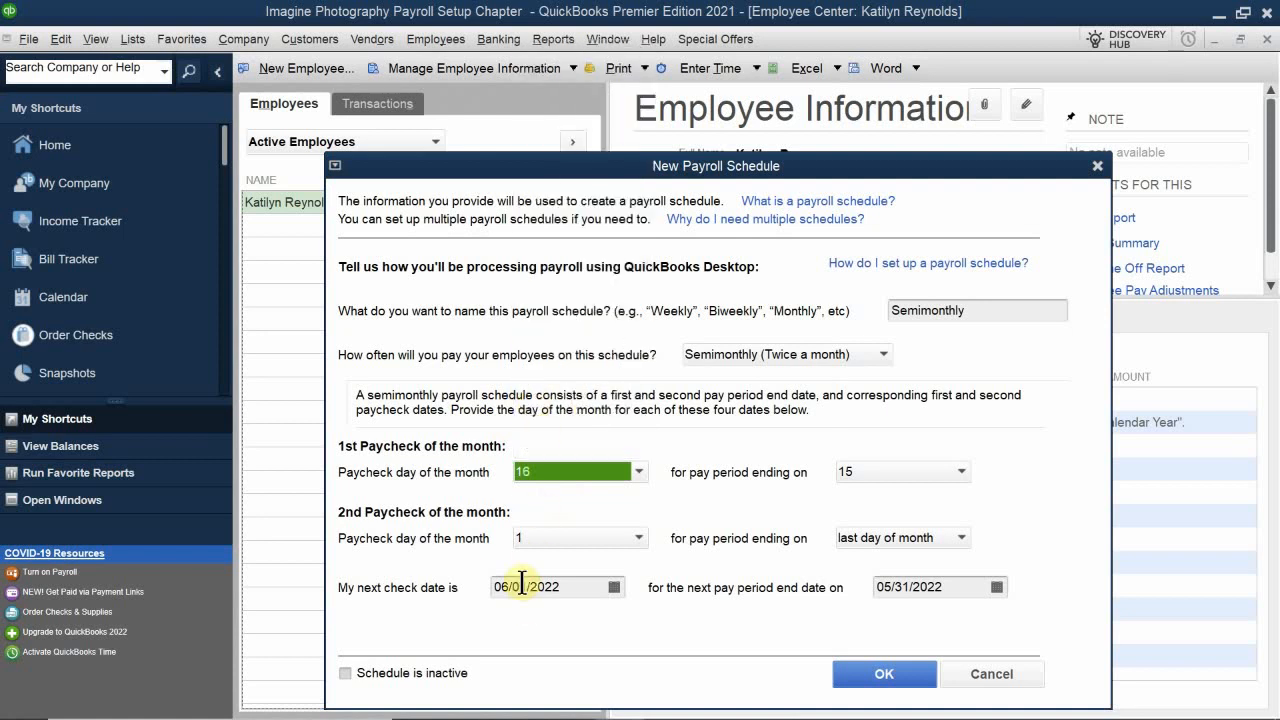
Step: Set the next check date to 06/16/2022 and the next pay period end date to 05/16/2022, and save the schedule
left_click(614, 587)
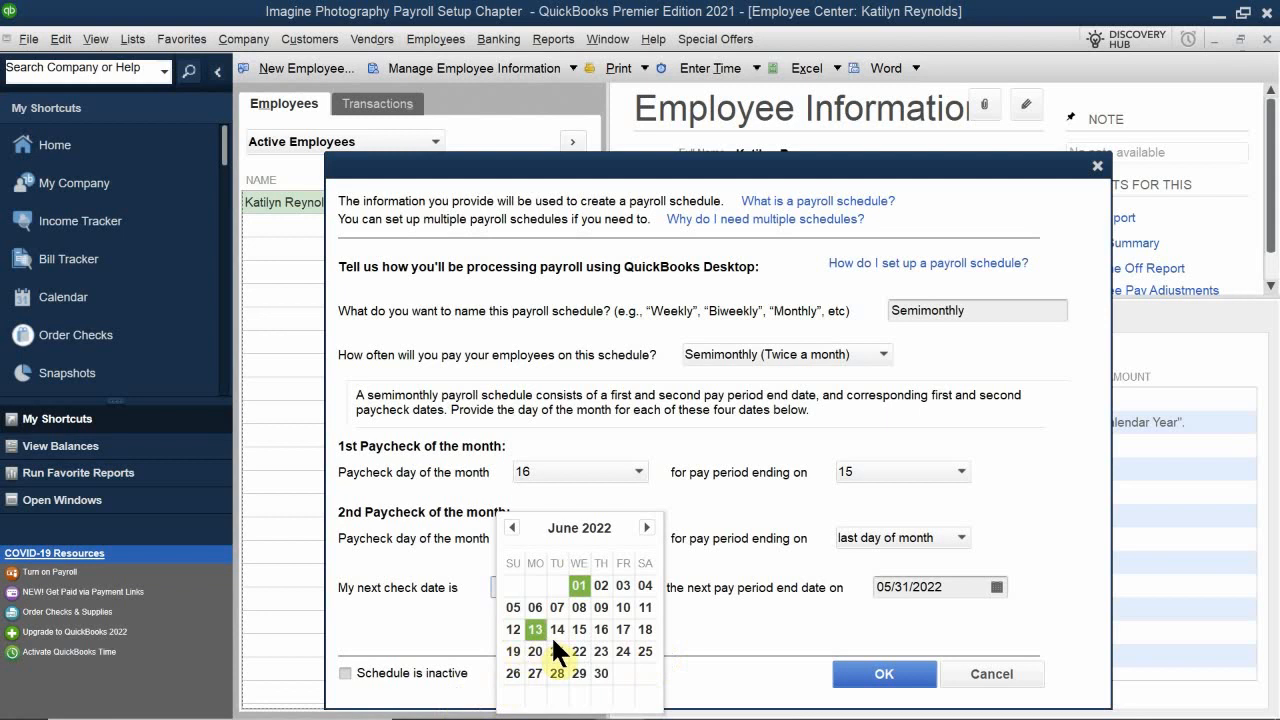
left_click(599, 630)
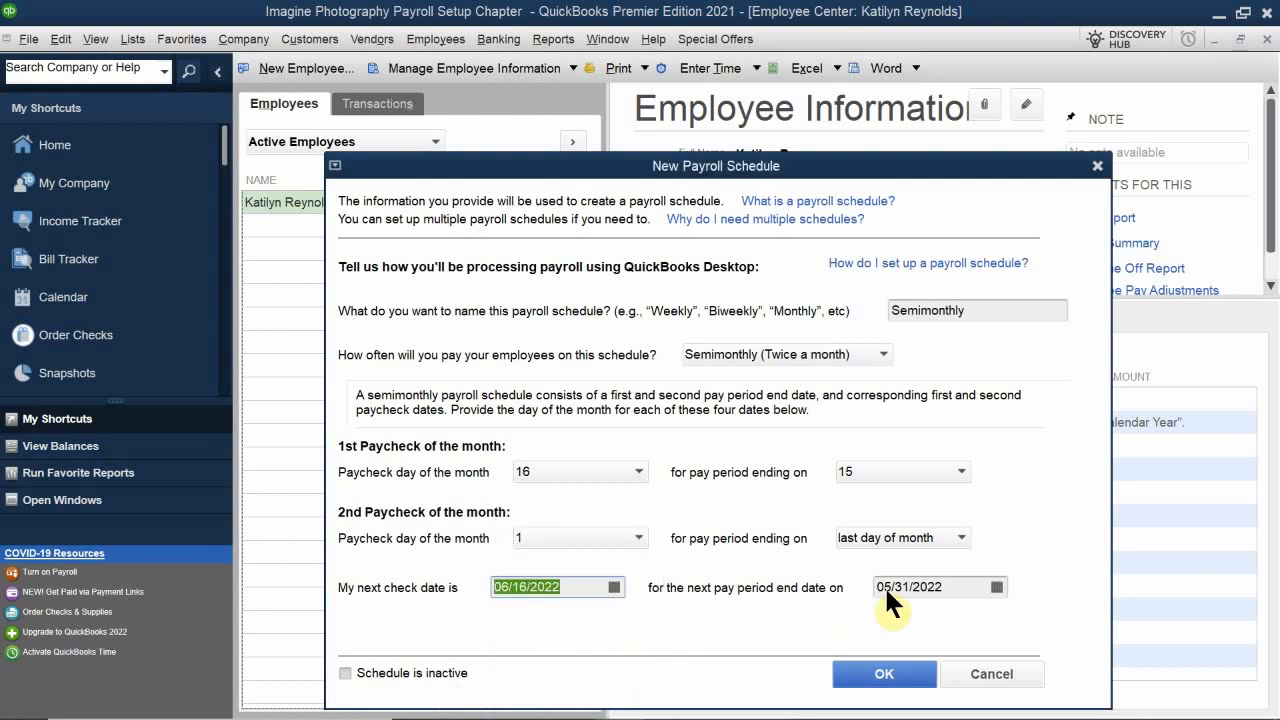
left_click(911, 586)
left_click(996, 587)
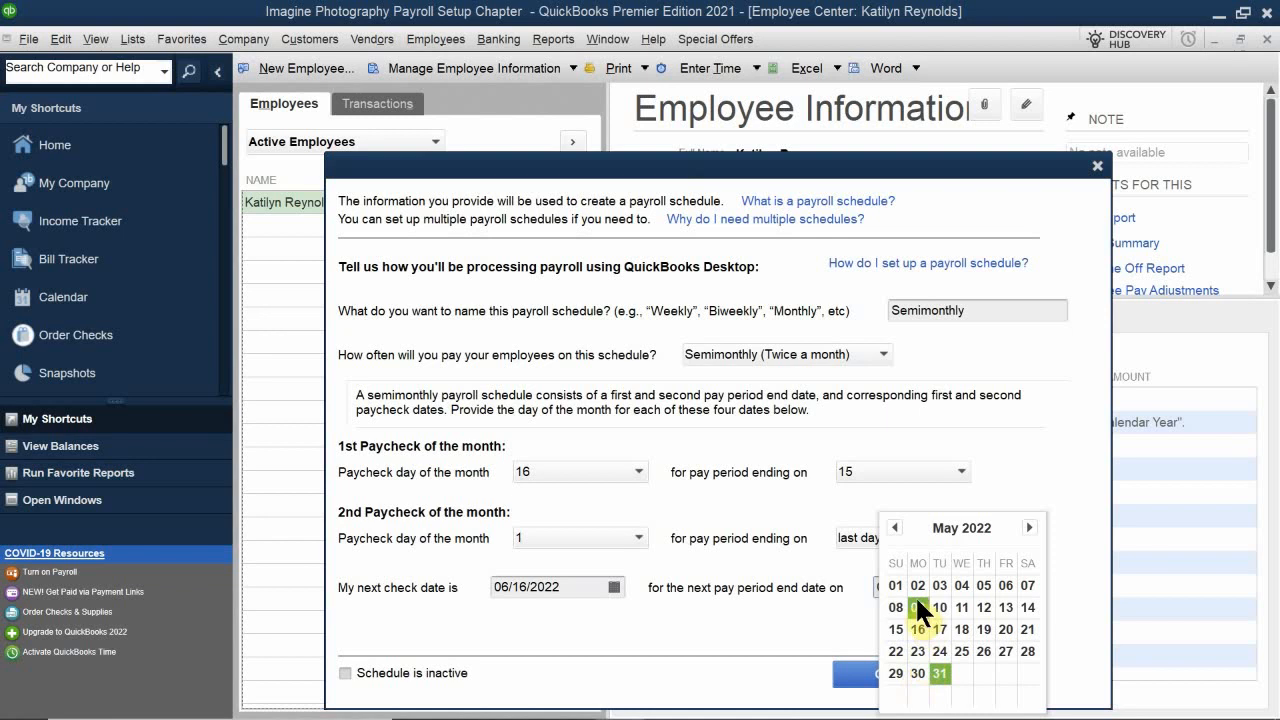
left_click(917, 629)
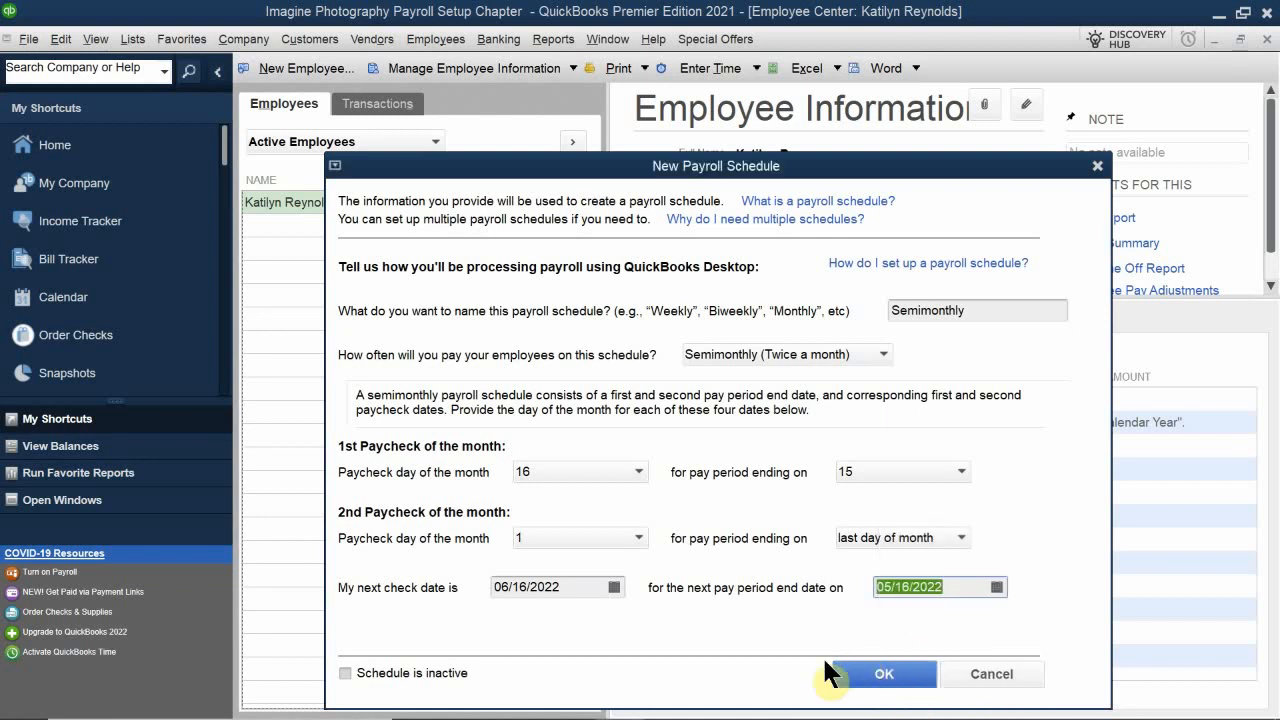
left_click(860, 673)
left_click(645, 243)
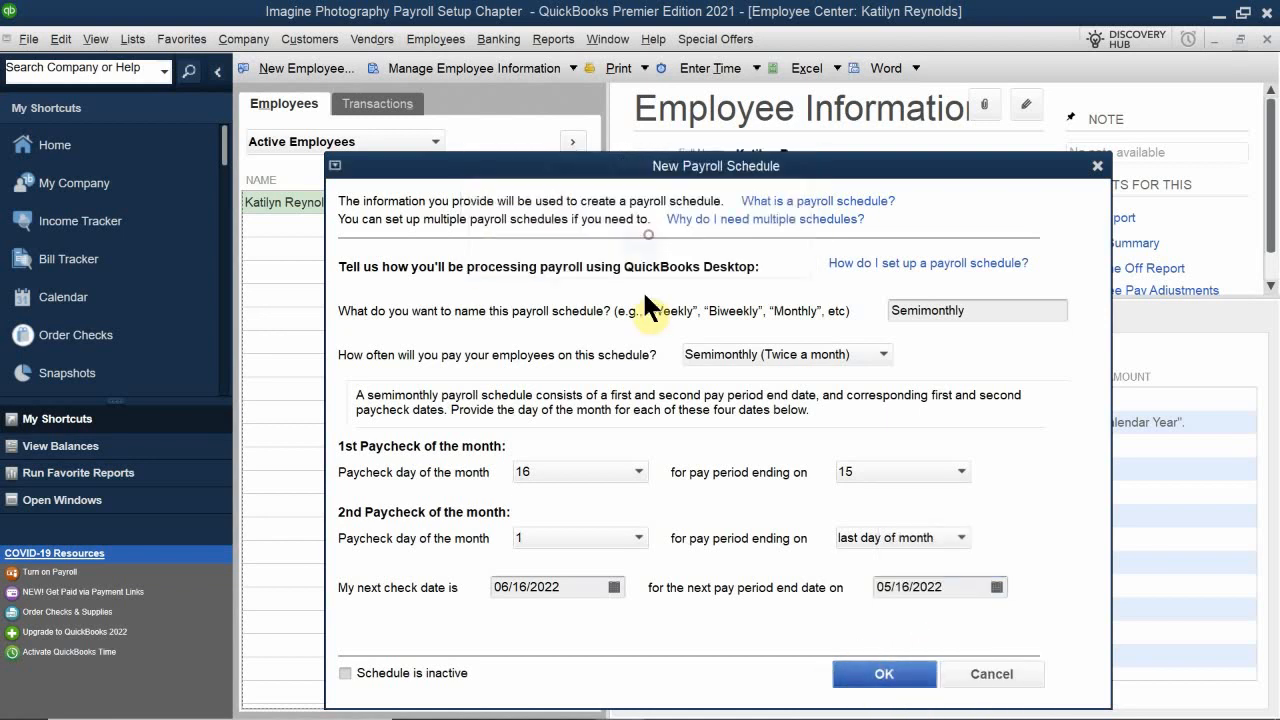
Step: Try to save the payroll schedule with the second paycheck on day 1 and dismiss the warning
left_click(562, 538)
left_click(558, 538)
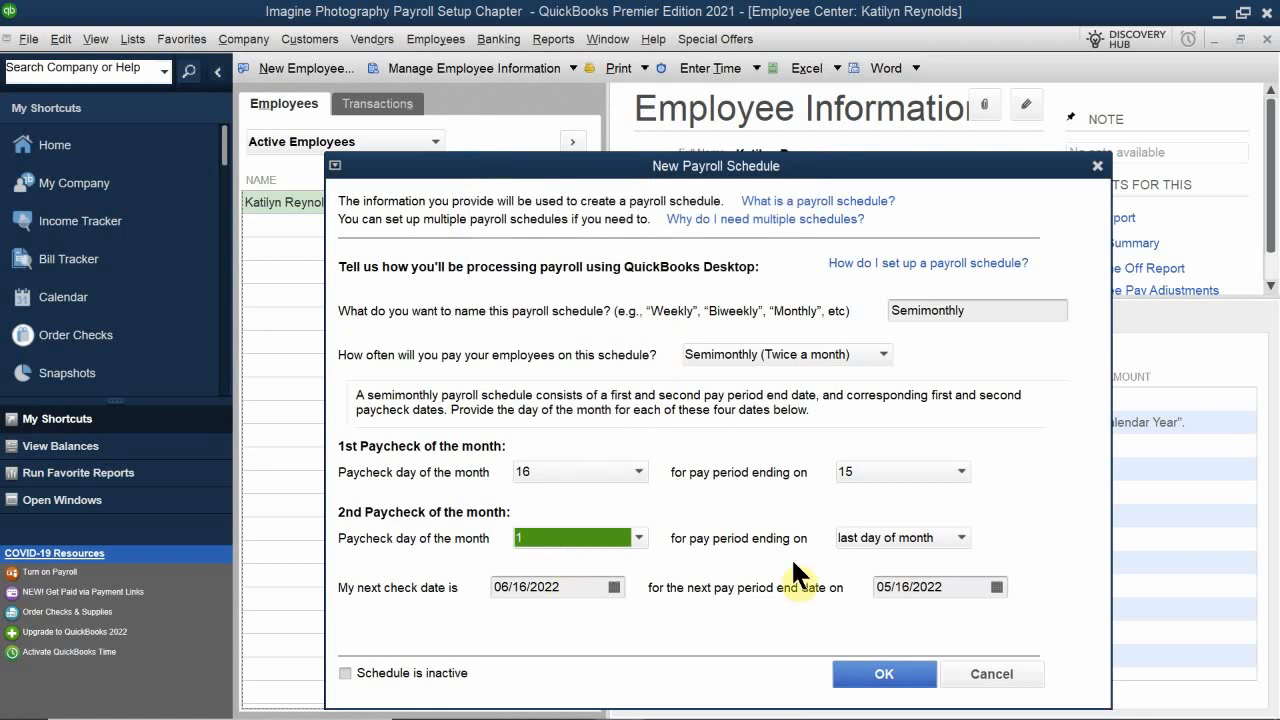
left_click(872, 678)
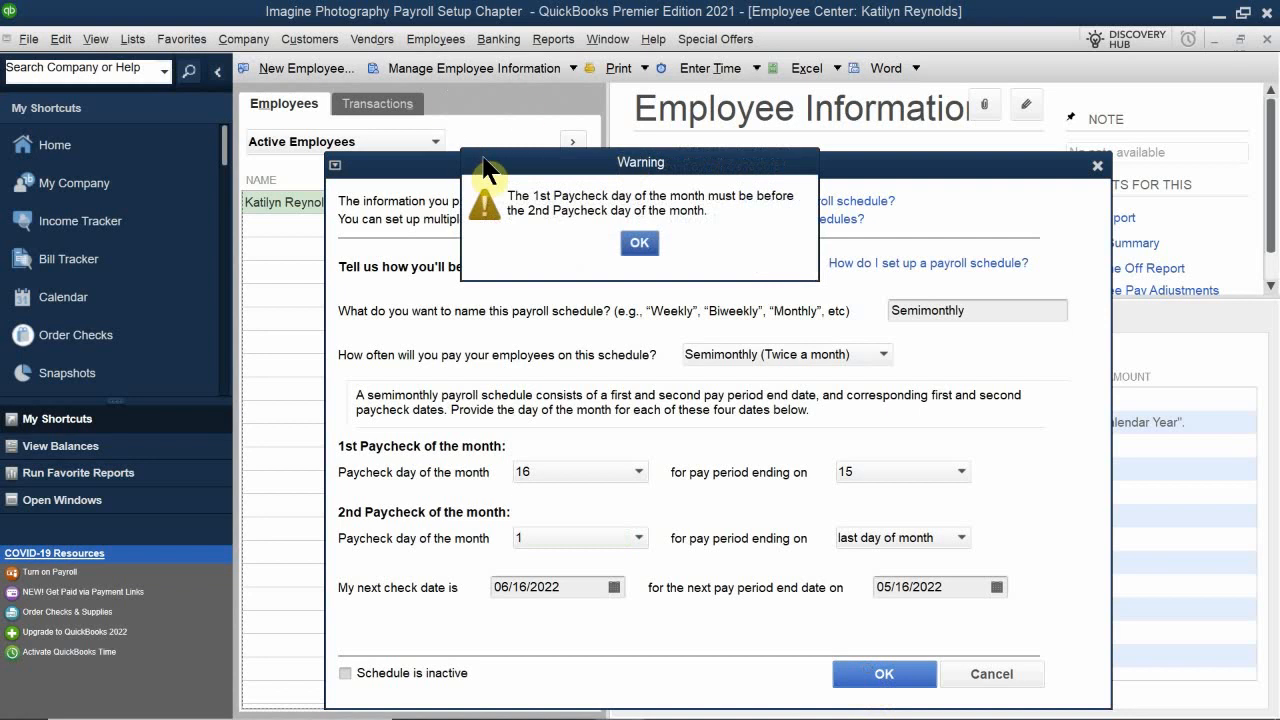
left_click_drag(484, 158, 481, 241)
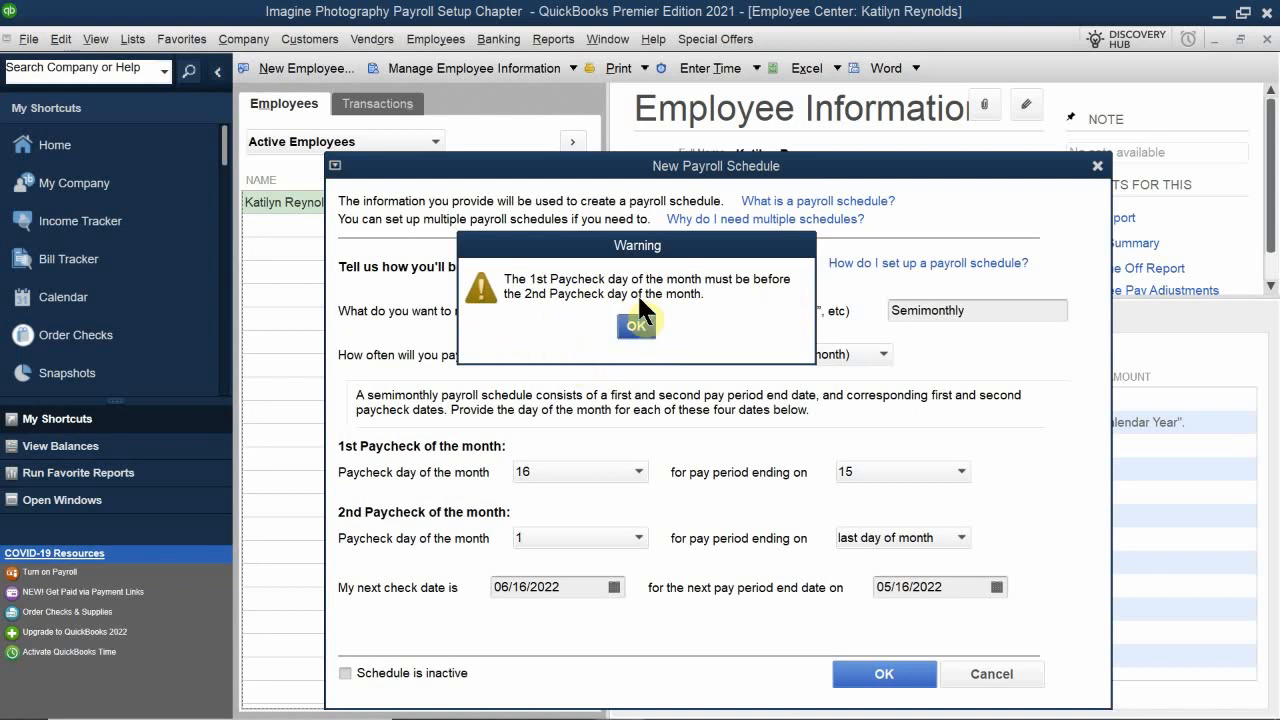
left_click(632, 326)
Step: Set the second paycheck day of the month to last day of month
left_click(553, 538)
scroll(540, 475, "down", 4)
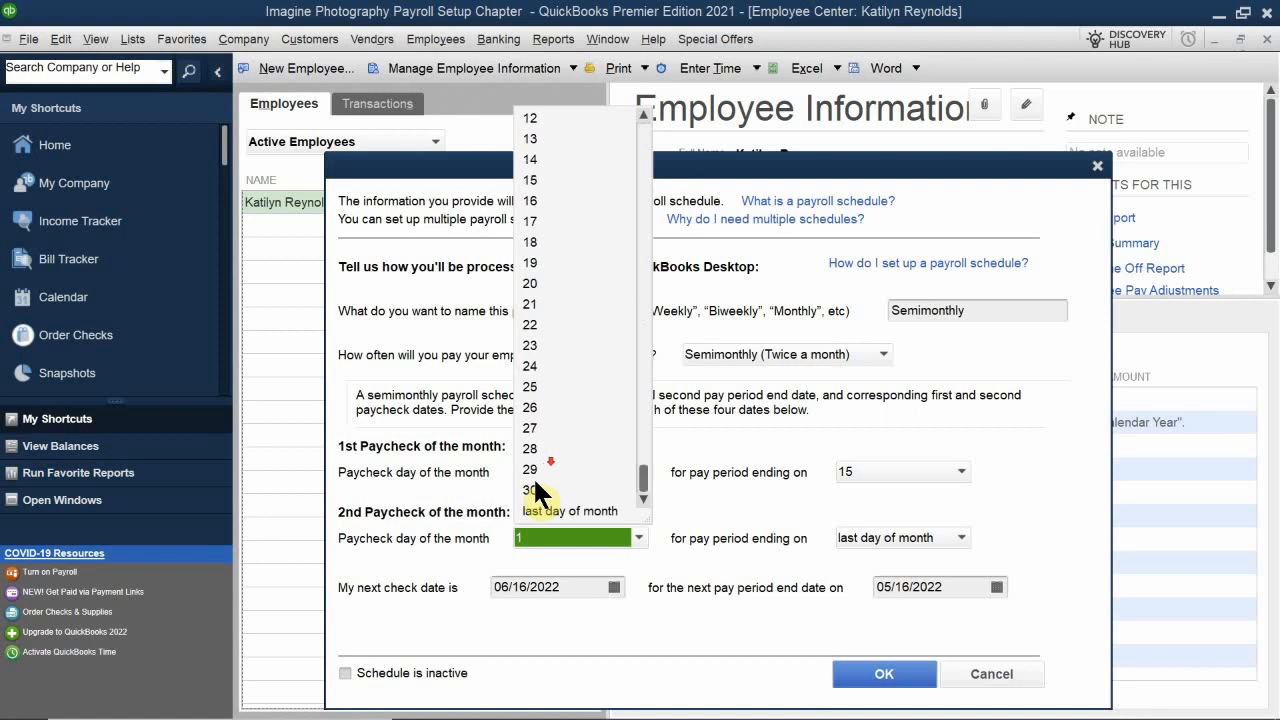
left_click(556, 509)
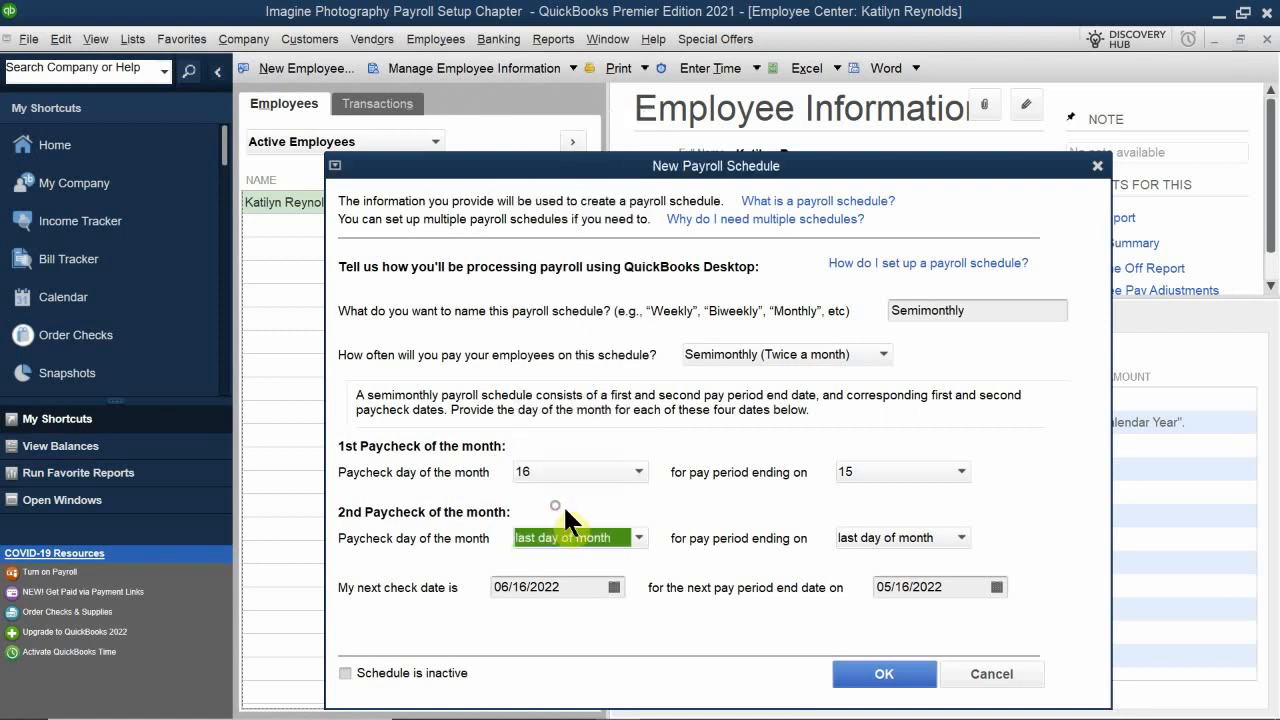
Step: Try twice to save the payroll schedule, dismissing the warning each time
left_click(884, 673)
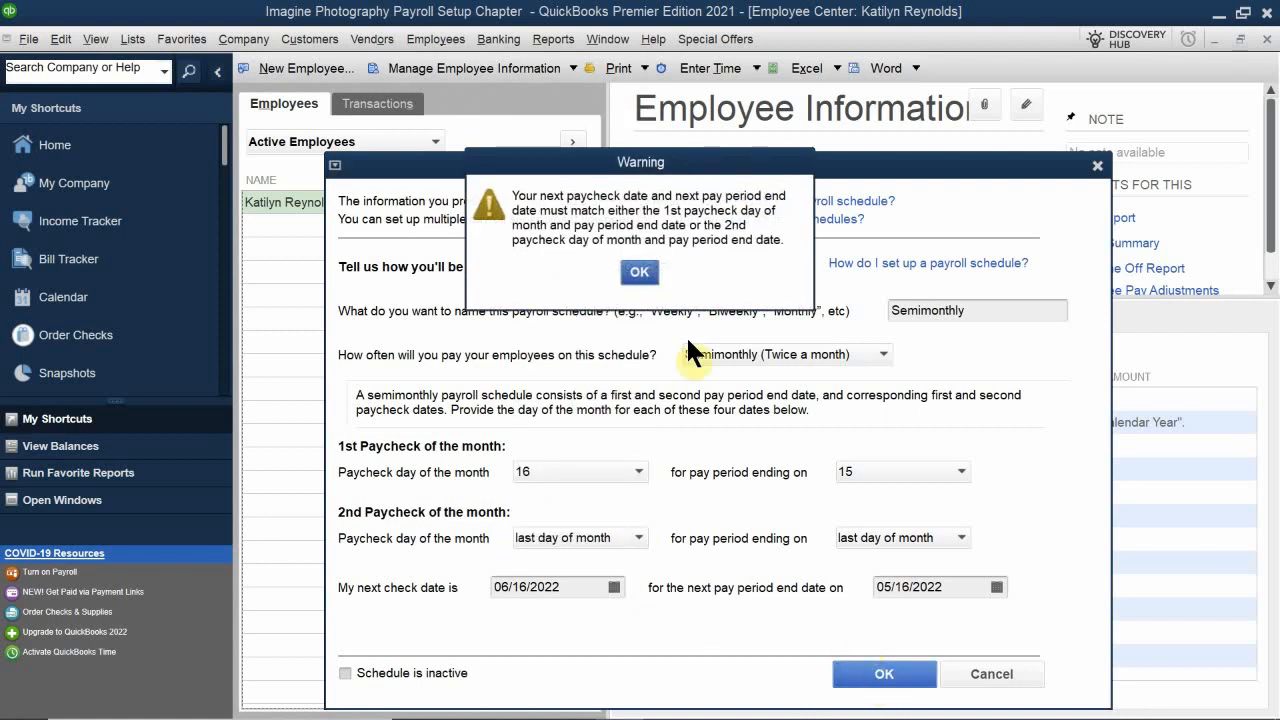
left_click(640, 275)
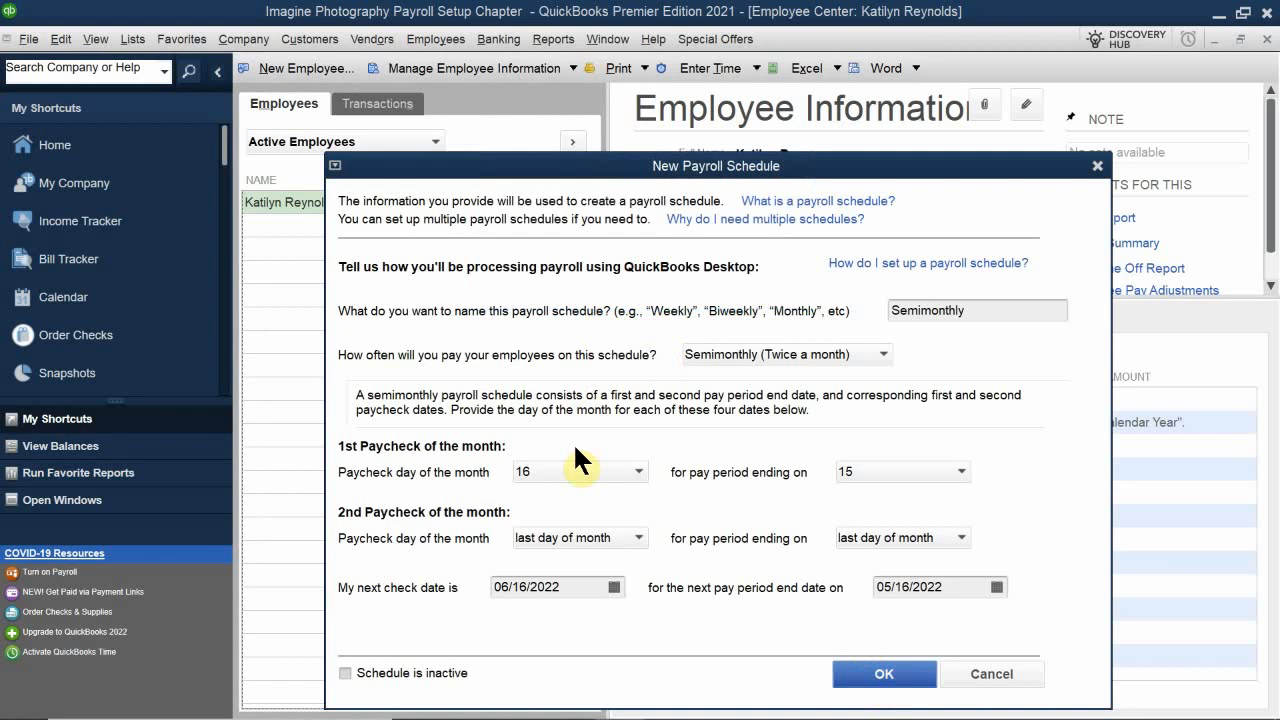
left_click(884, 673)
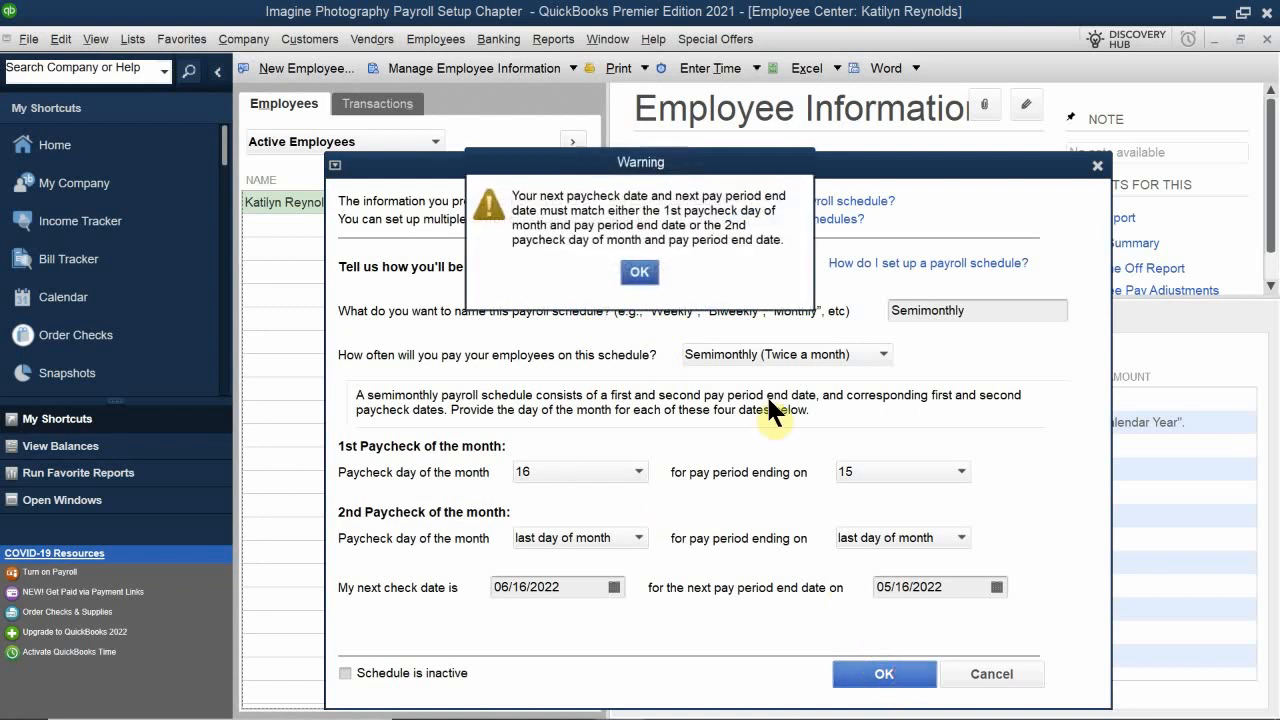
left_click_drag(614, 157, 567, 354)
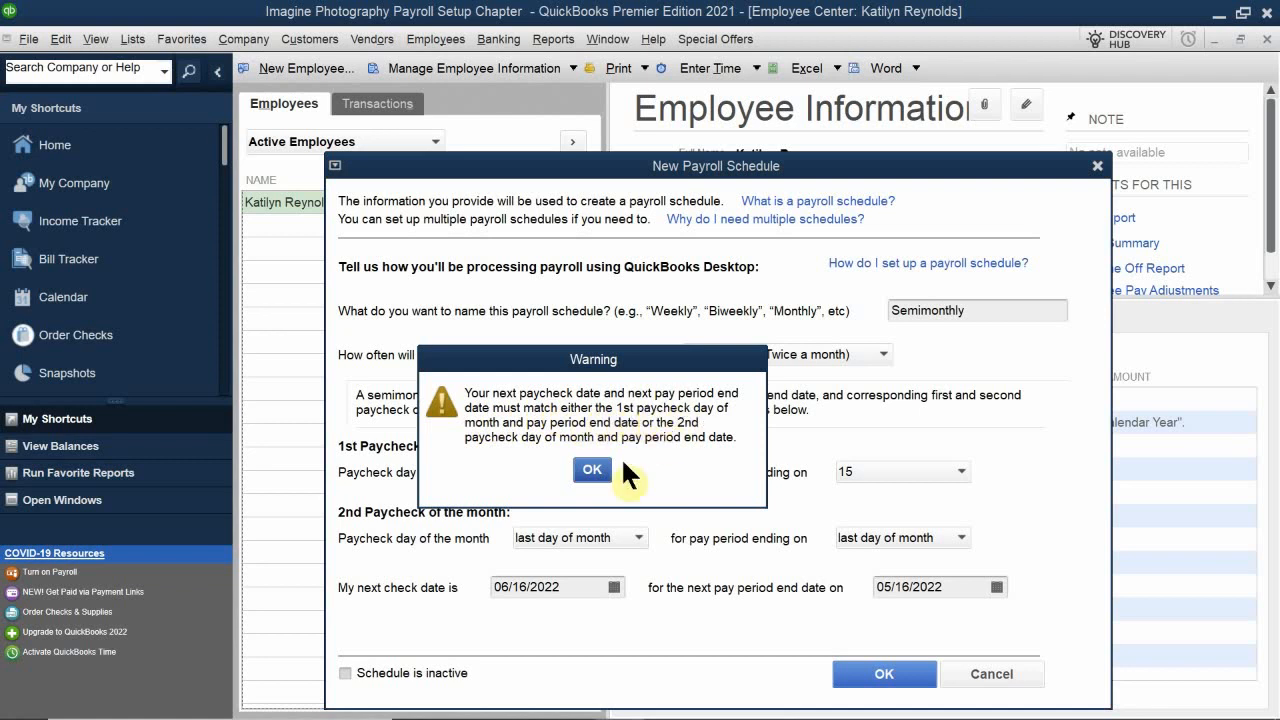
left_click(592, 469)
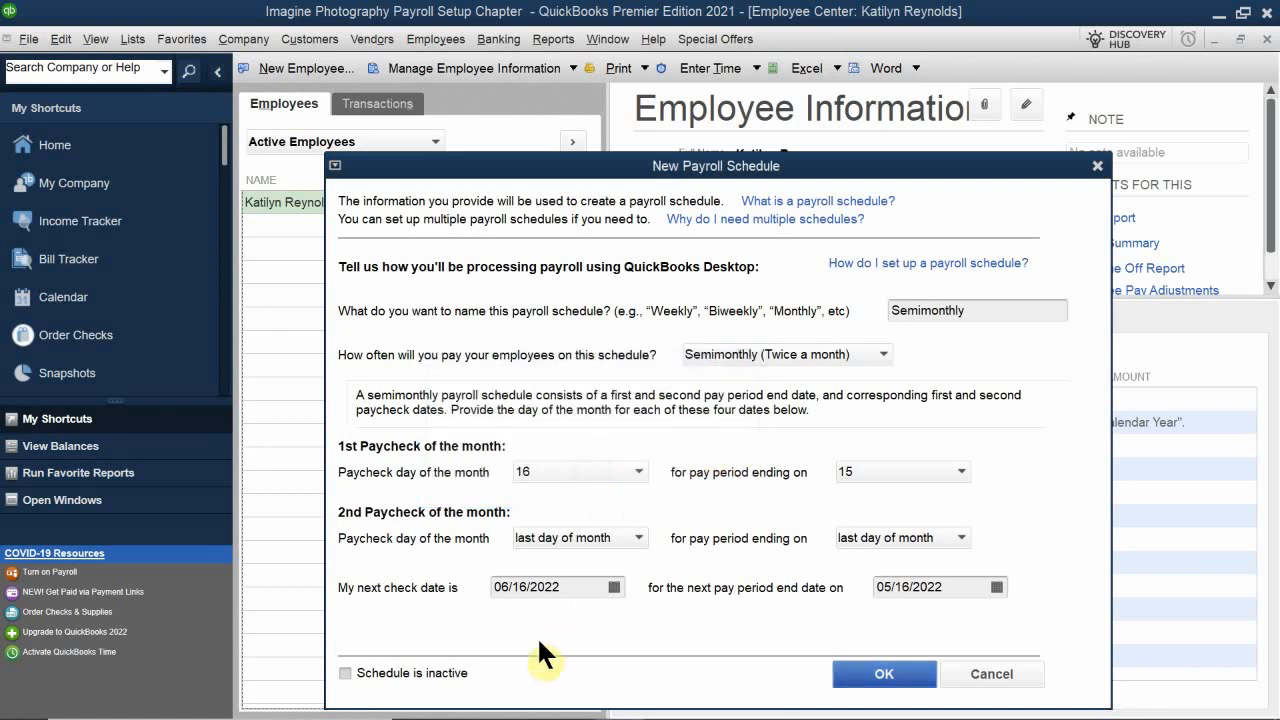
Step: Set the next check date to 06/01/2022 and the next pay period end date to 05/31/2022
left_click(614, 587)
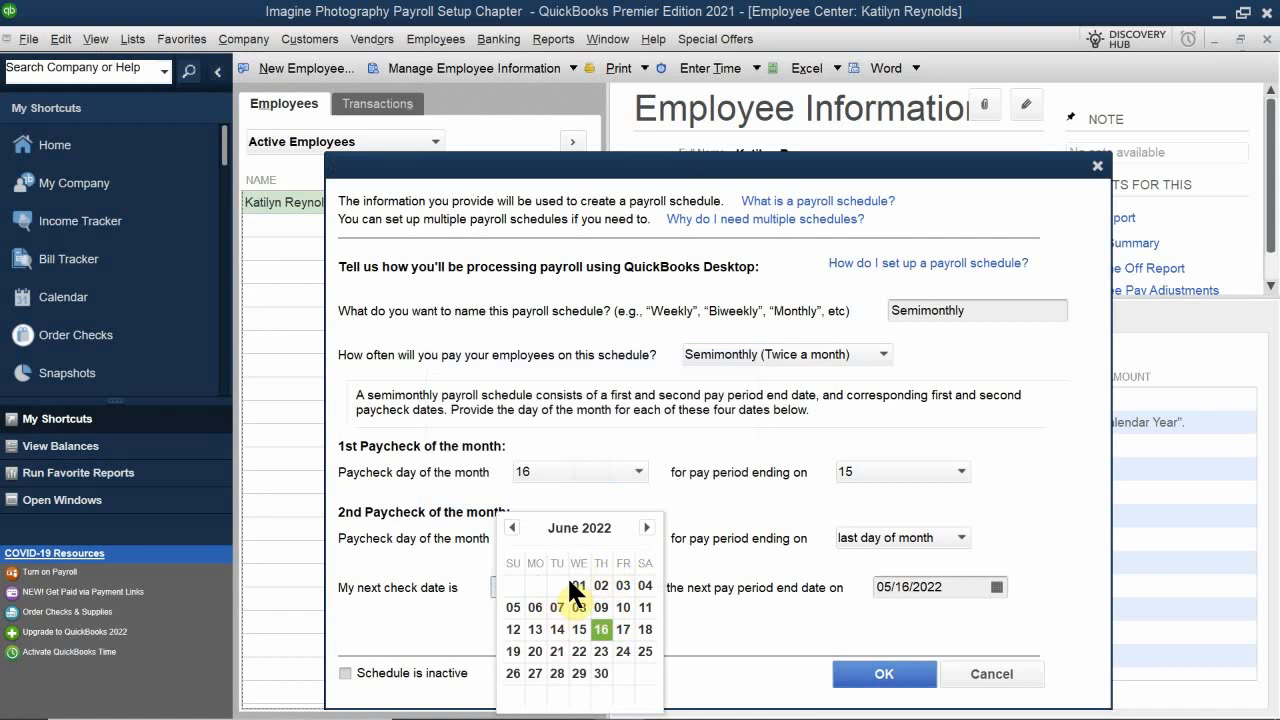
left_click(570, 580)
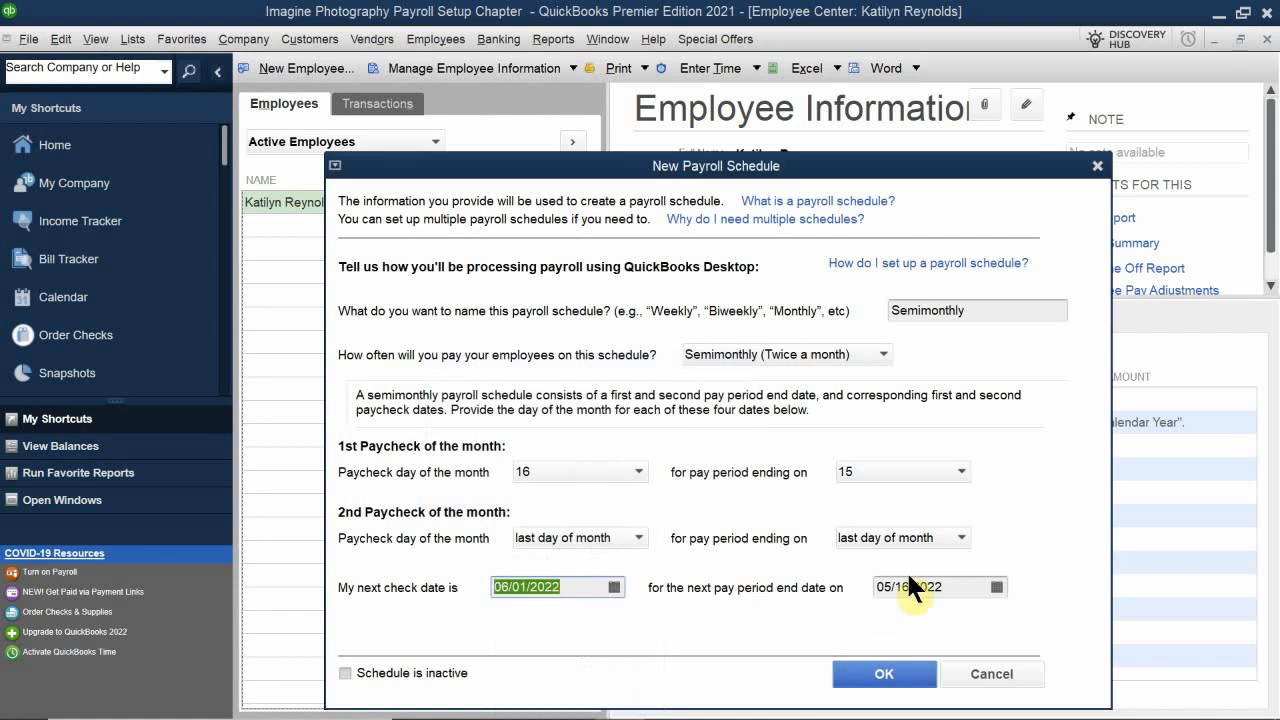
left_click(997, 584)
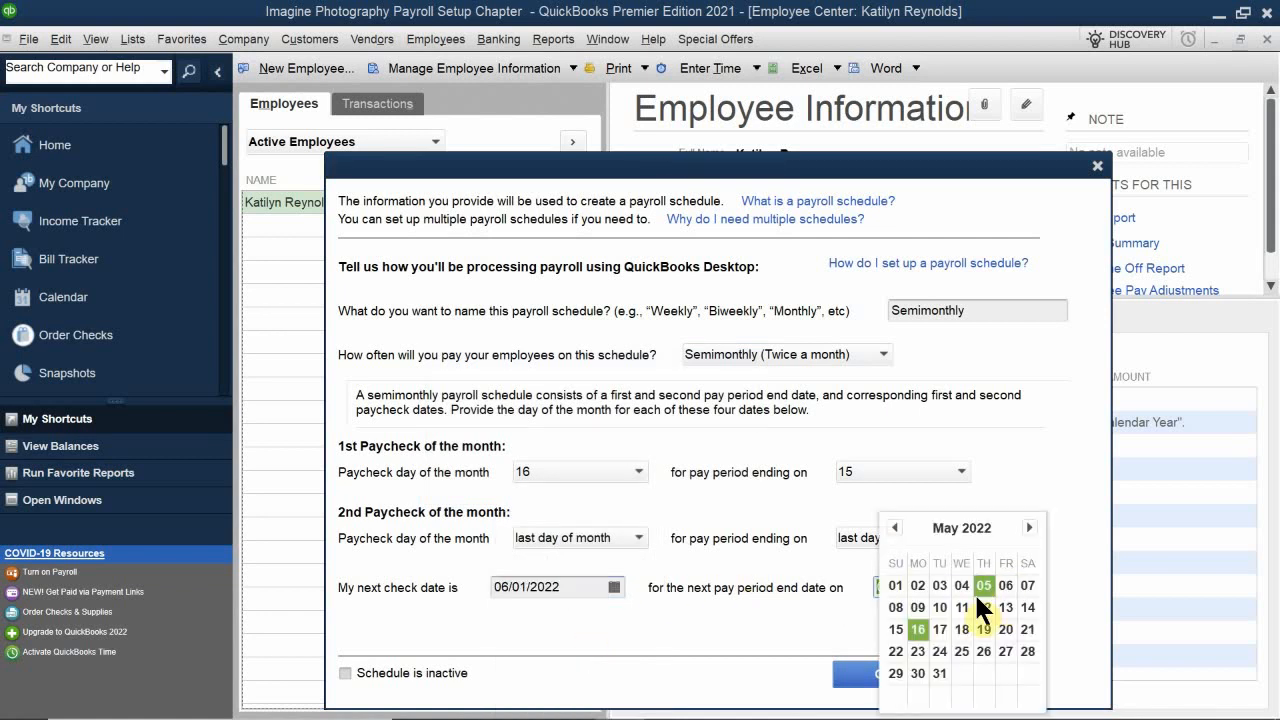
left_click(939, 673)
Step: Try again to save the payroll schedule with the updated next check and period end dates
left_click(868, 675)
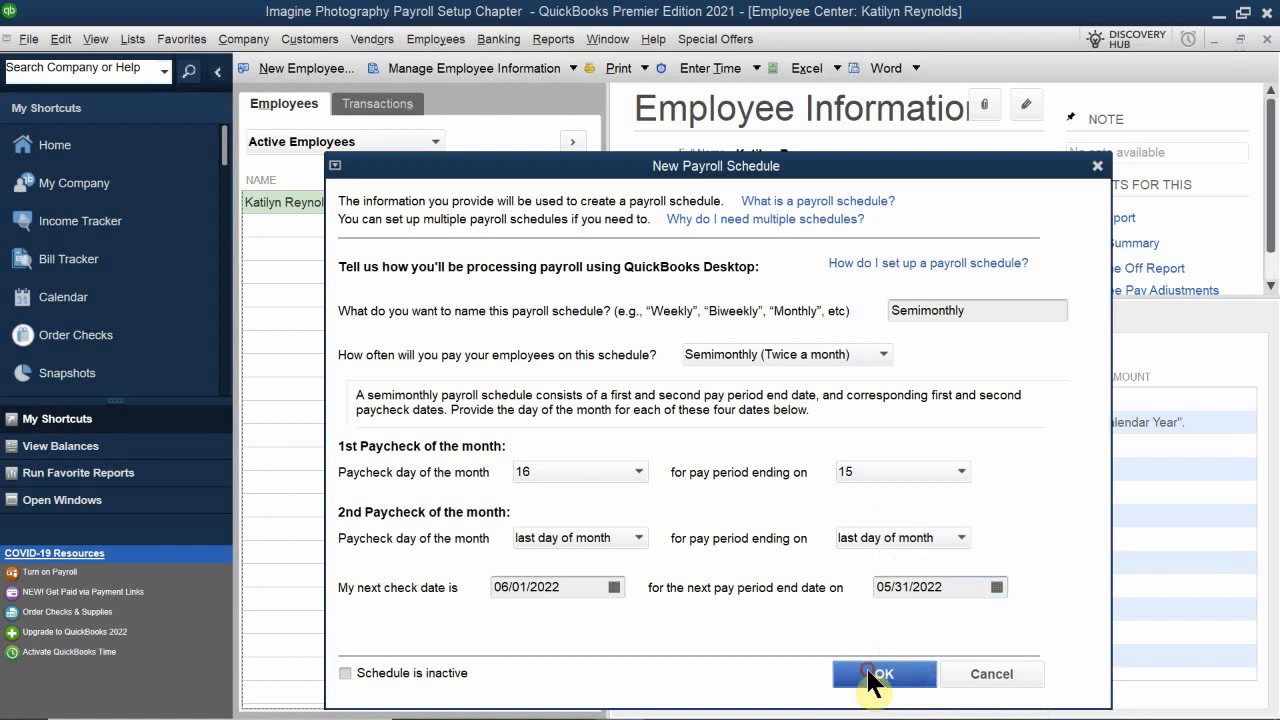
left_click(562, 271)
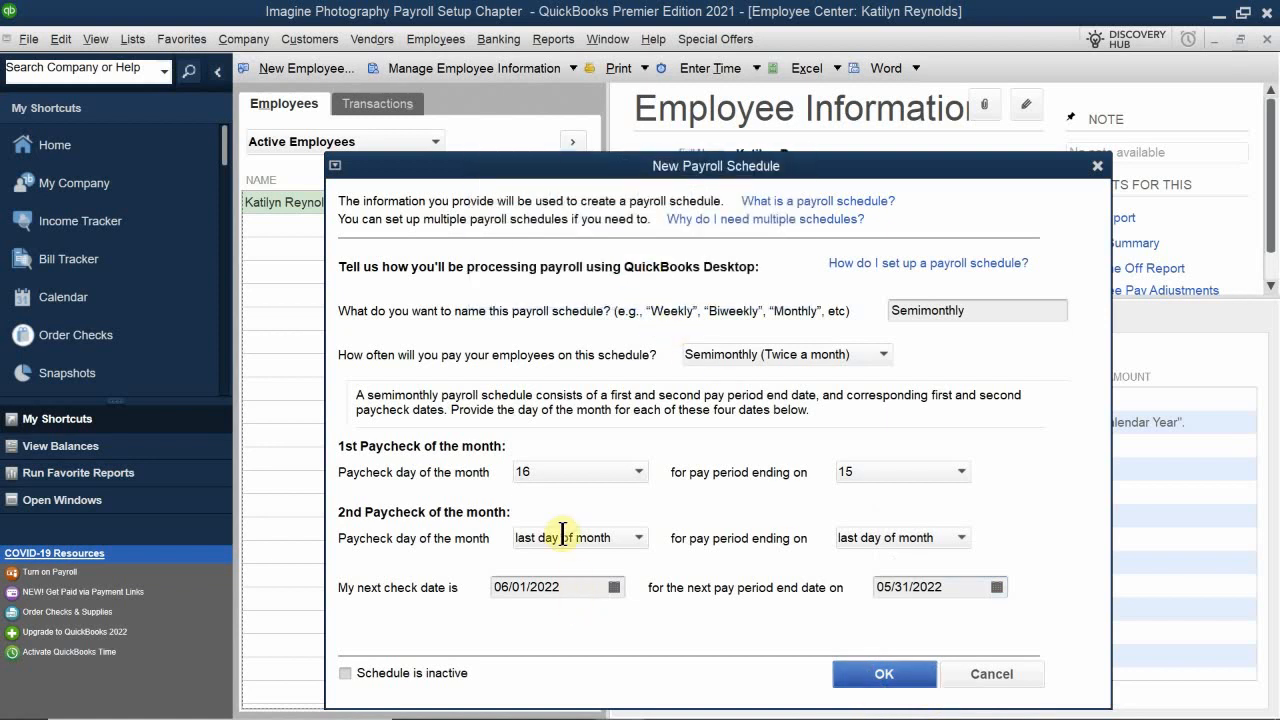
left_click(607, 592)
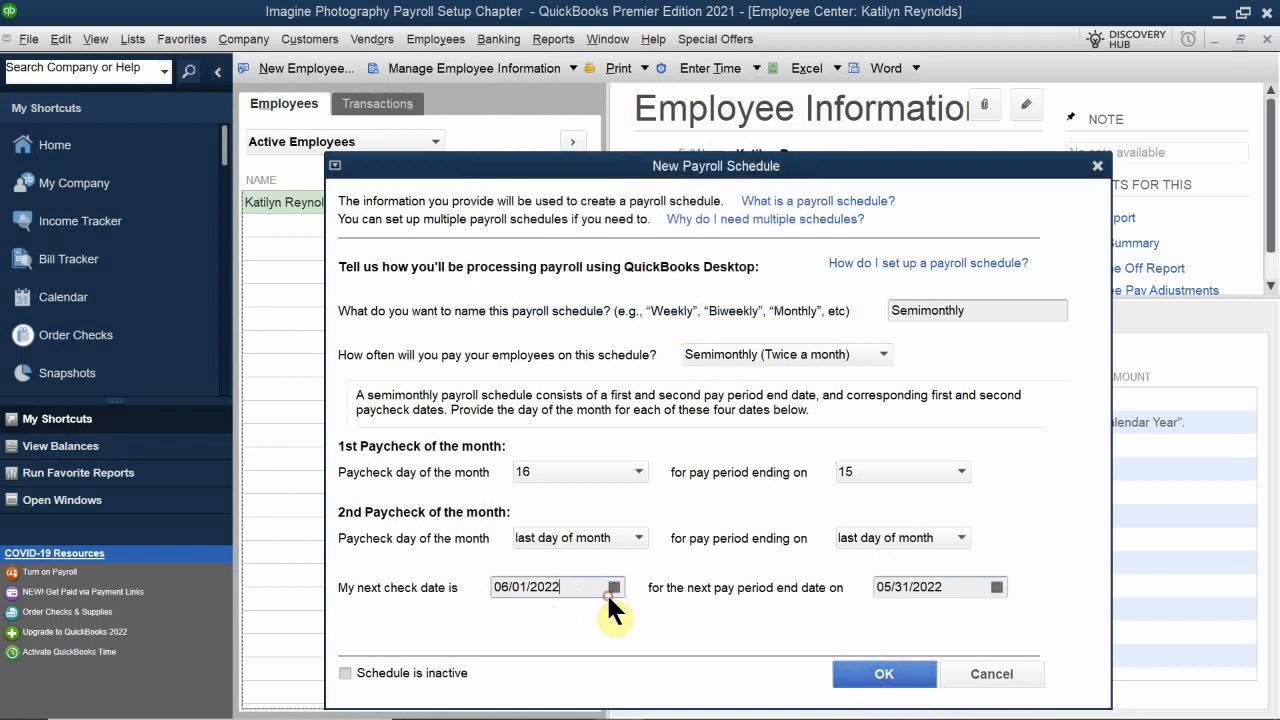
left_click(619, 580)
left_click_drag(626, 165, 615, 109)
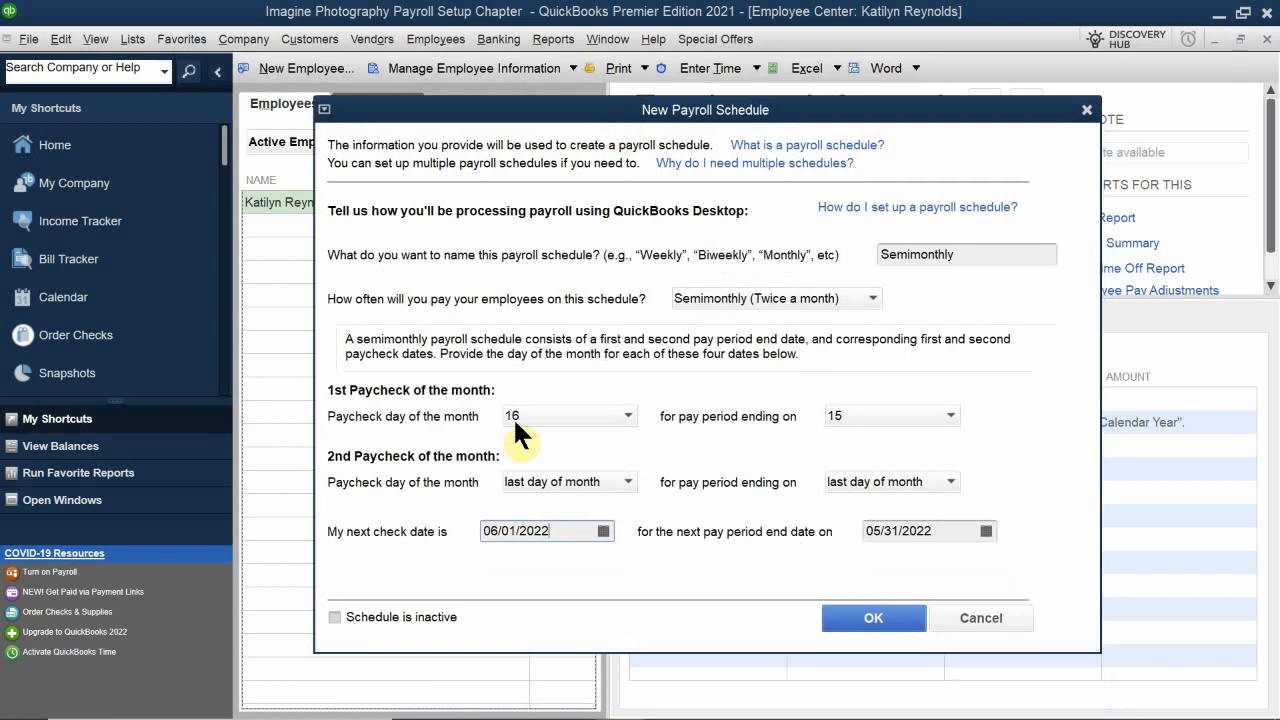
left_click(860, 617)
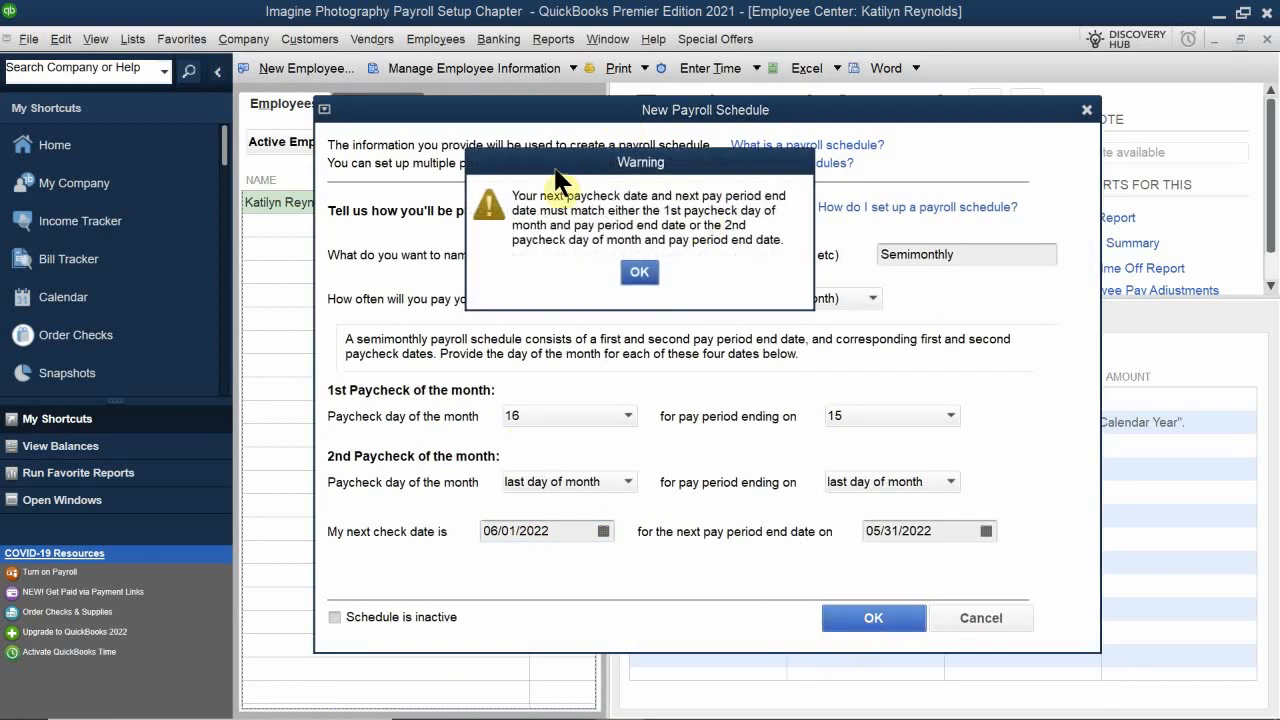
left_click_drag(559, 181, 523, 414)
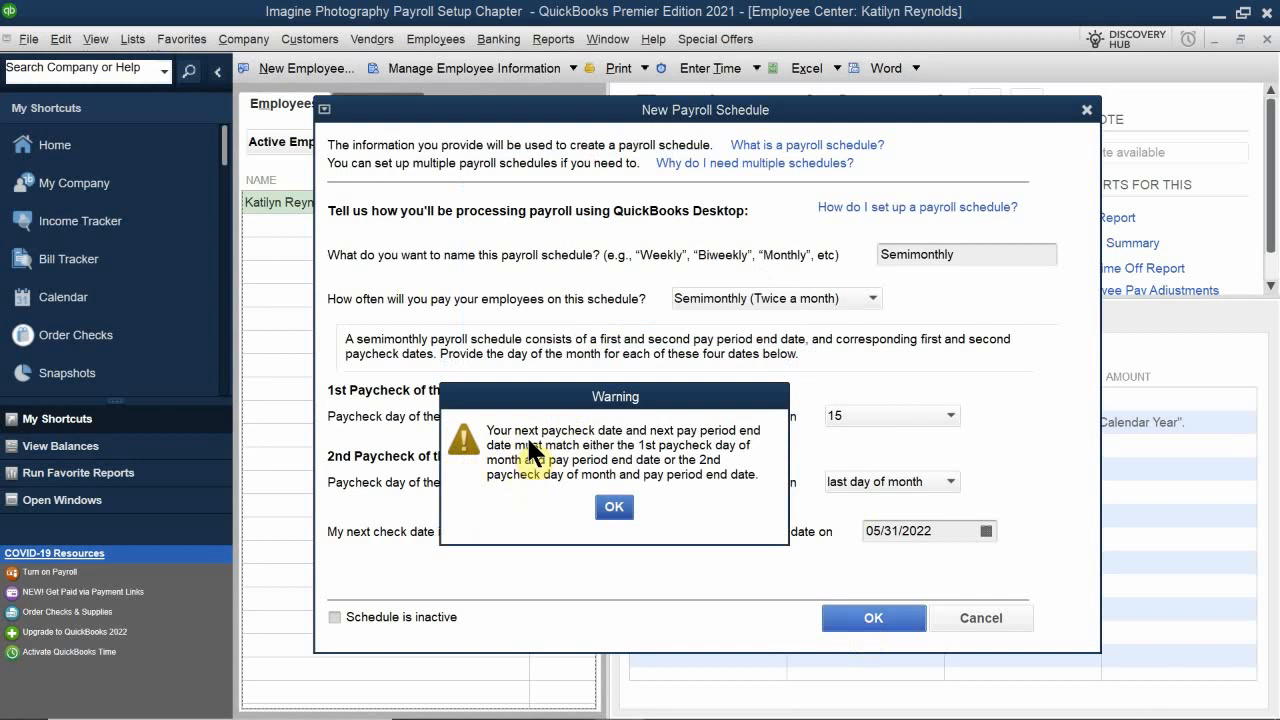
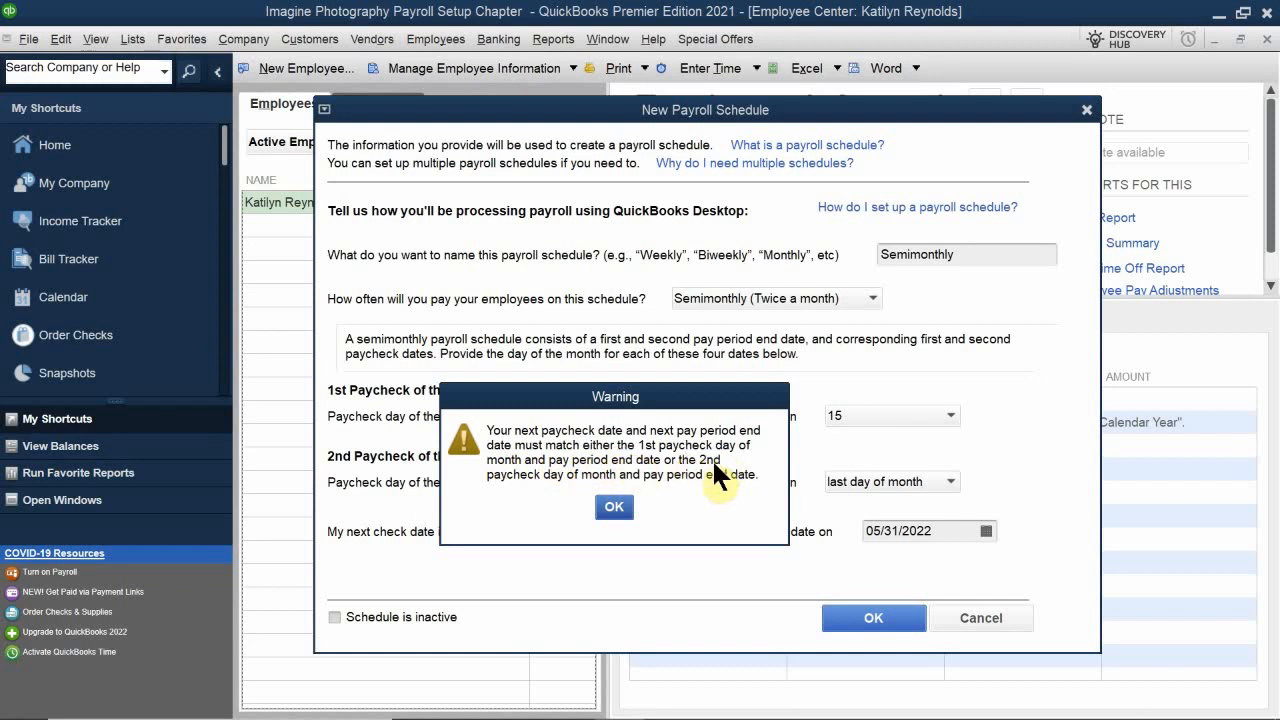
Step: Dismiss the warning and set the next check date to 06/16/2022 and the next pay period end date to 06/15/2022
left_click(615, 507)
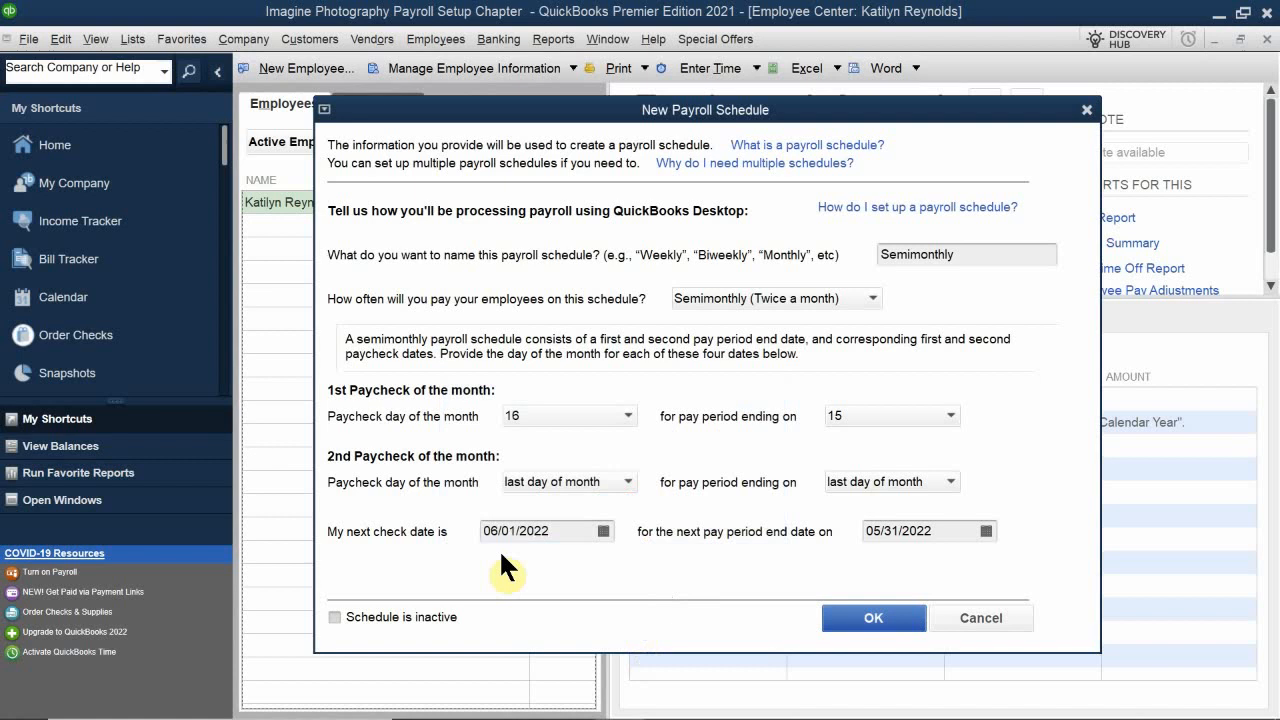
left_click(602, 531)
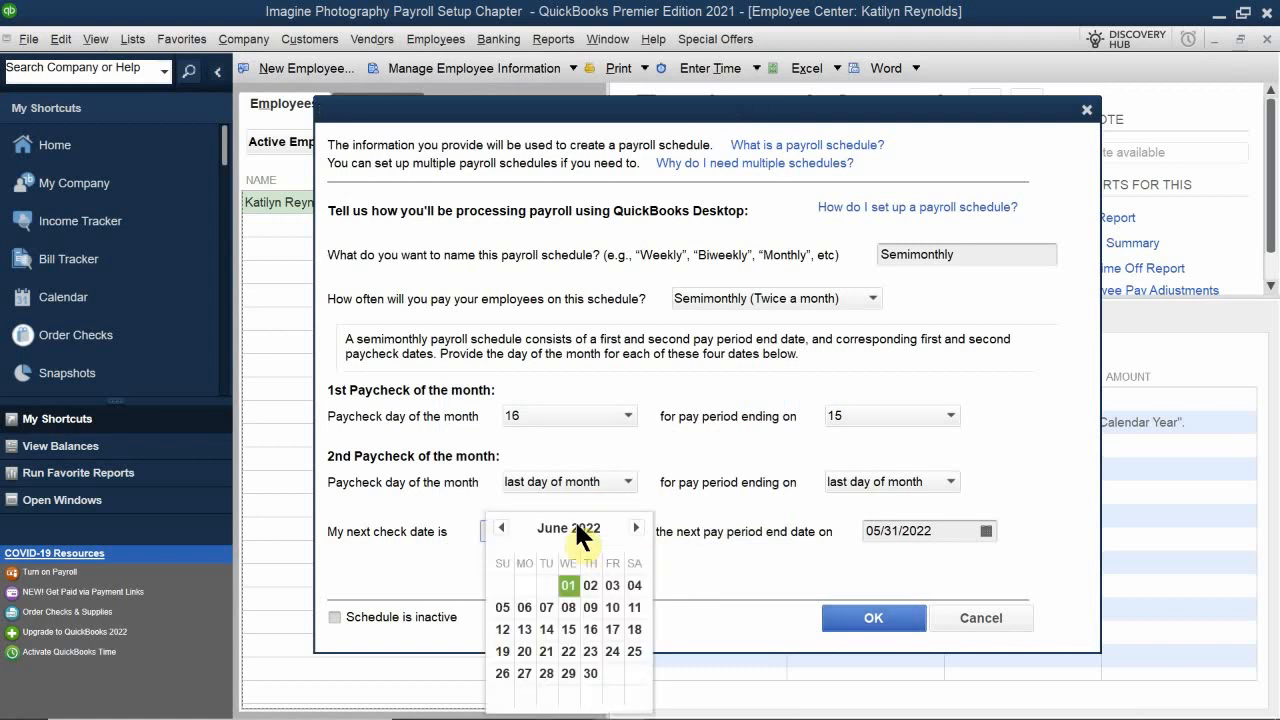
left_click(502, 527)
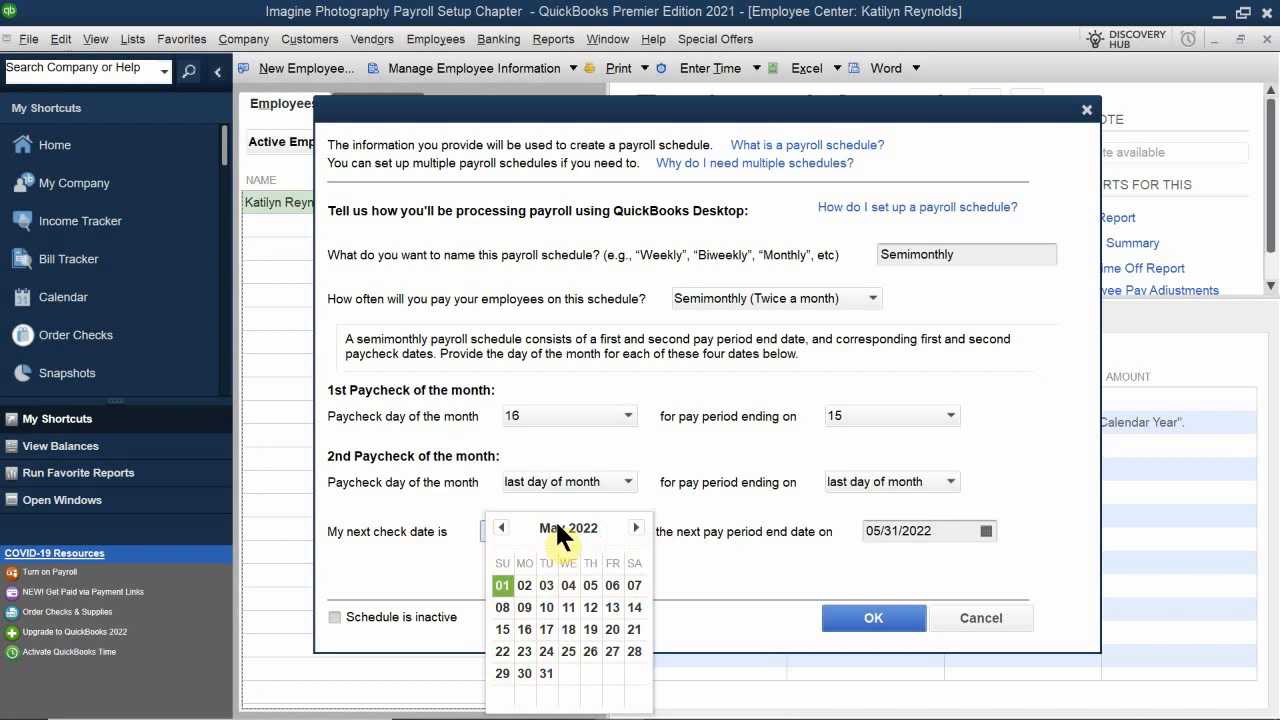
left_click(634, 526)
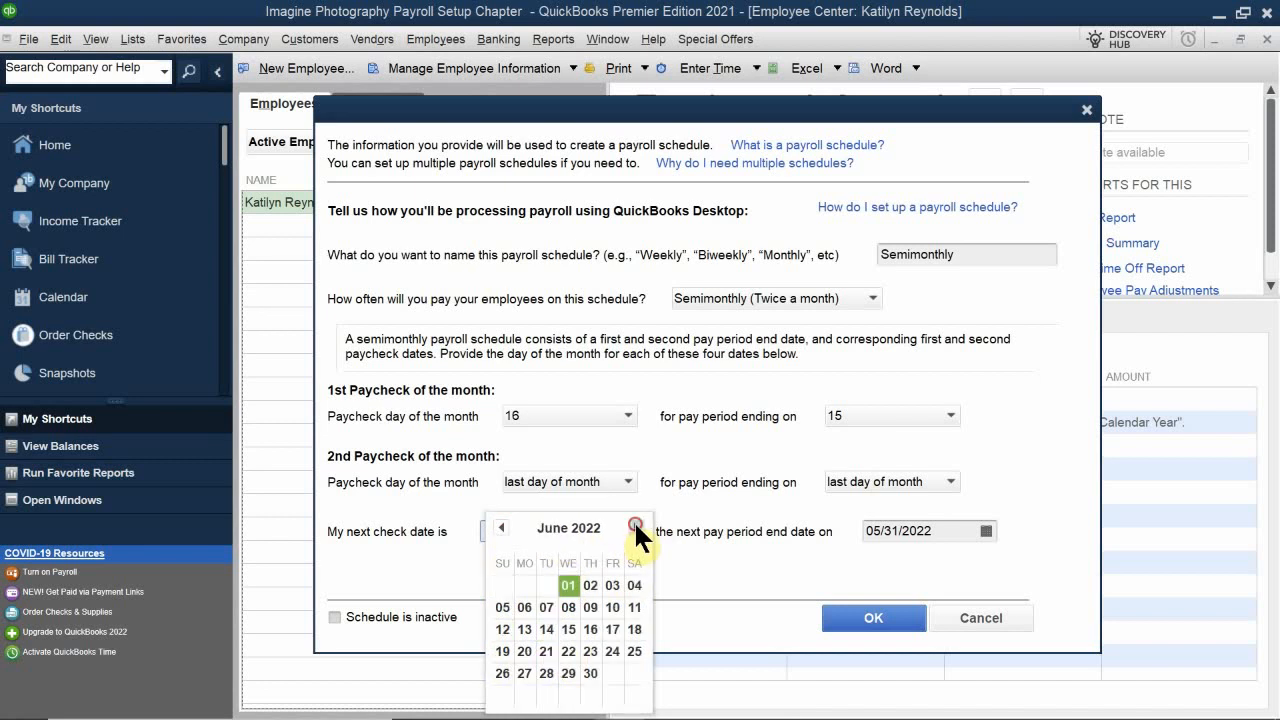
left_click(590, 625)
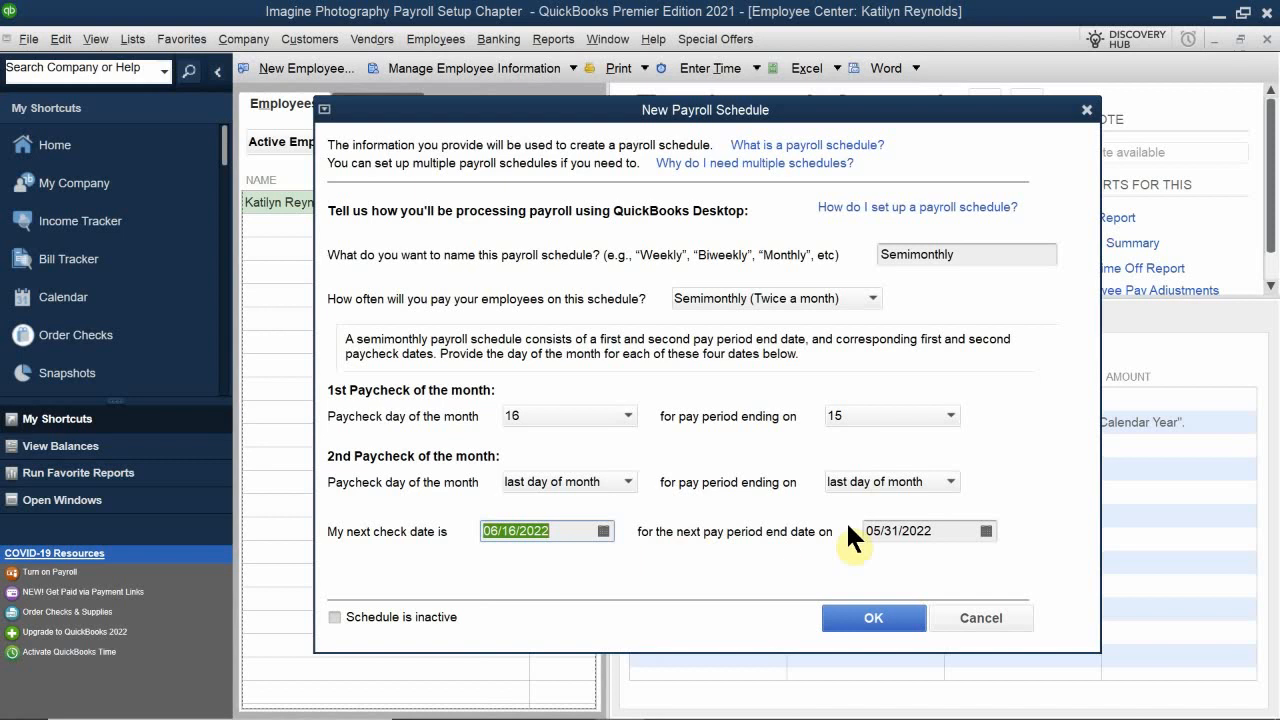
left_click(985, 531)
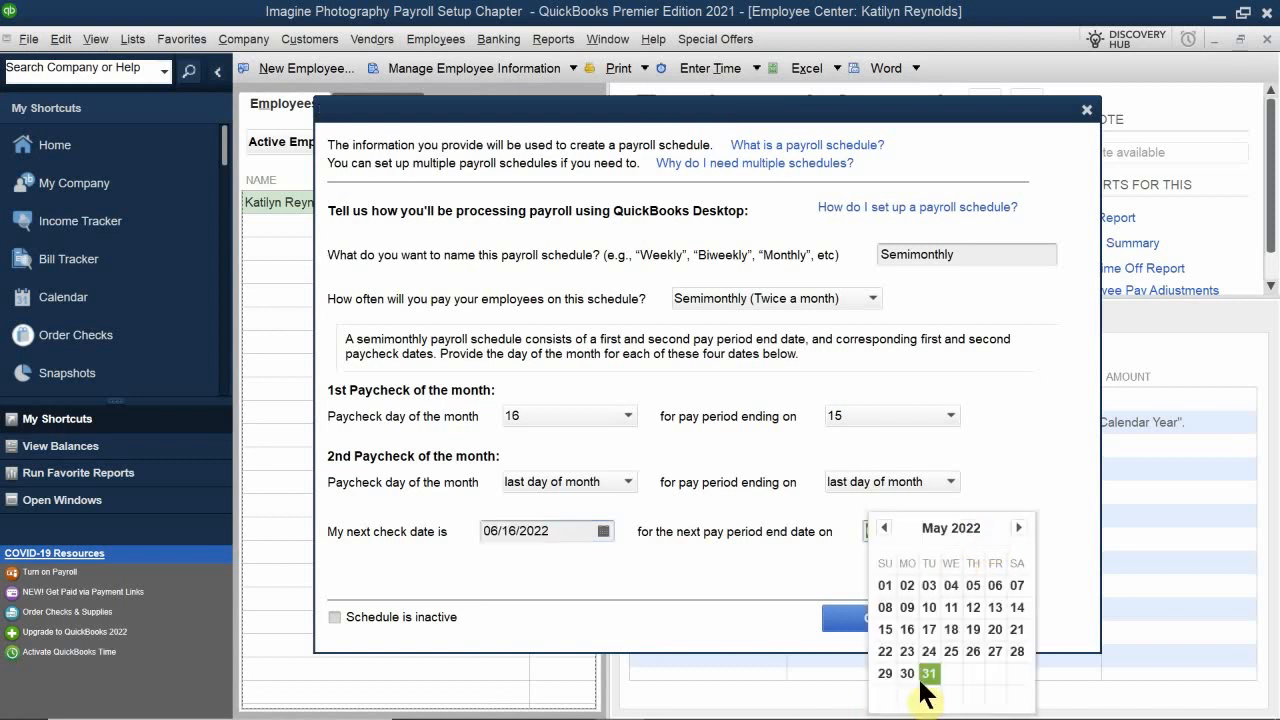
left_click(1018, 527)
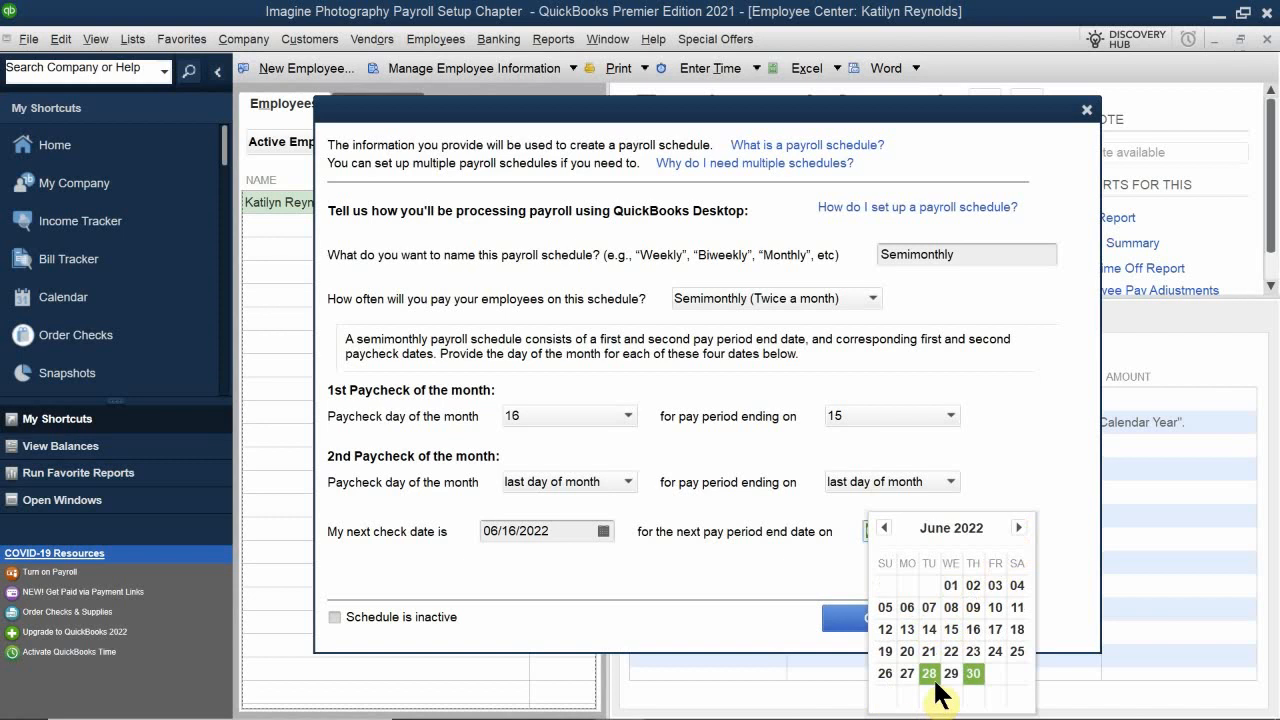
left_click(962, 627)
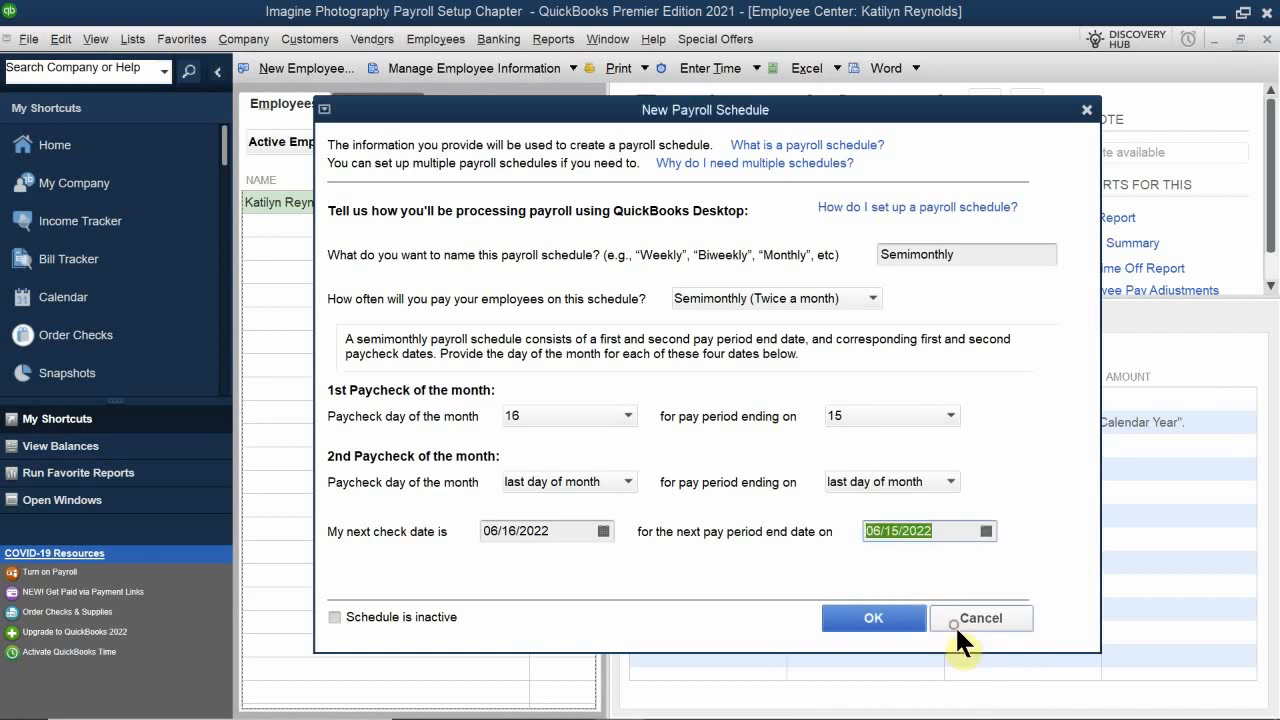
Step: Save the Semimonthly payroll schedule and assign it to all employees with a semimonthly pay frequency
left_click(843, 616)
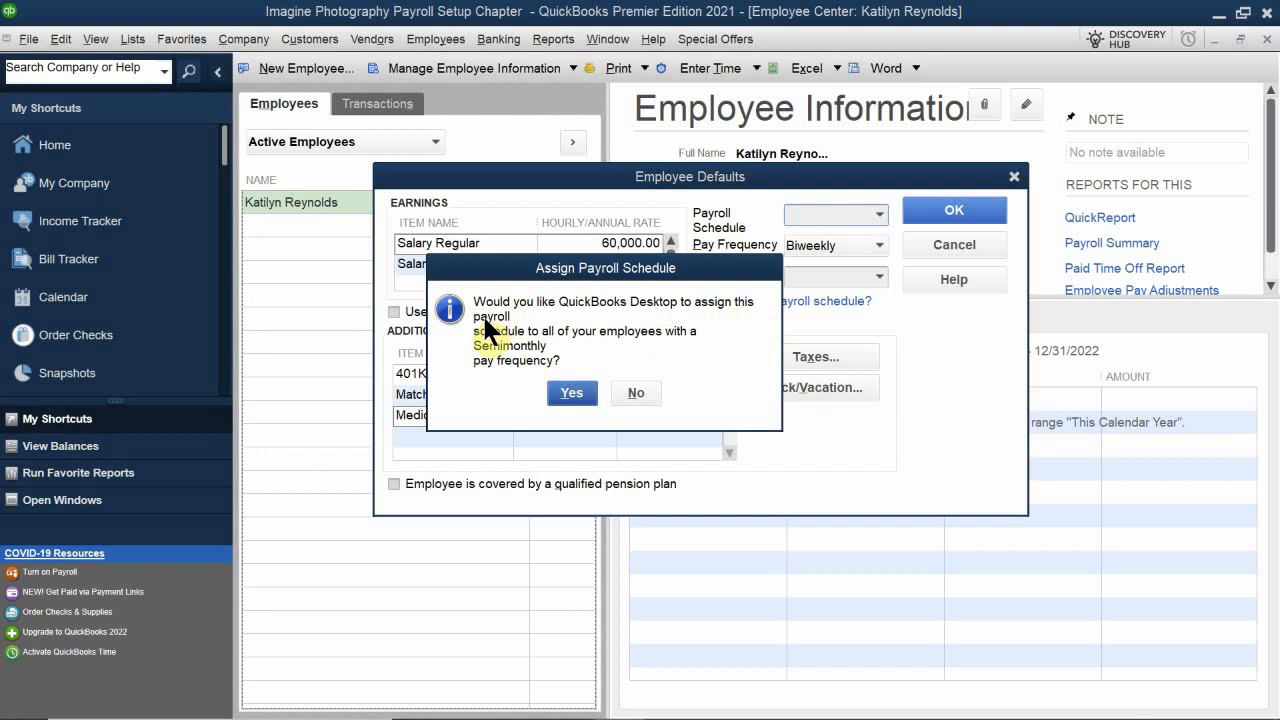
left_click(566, 391)
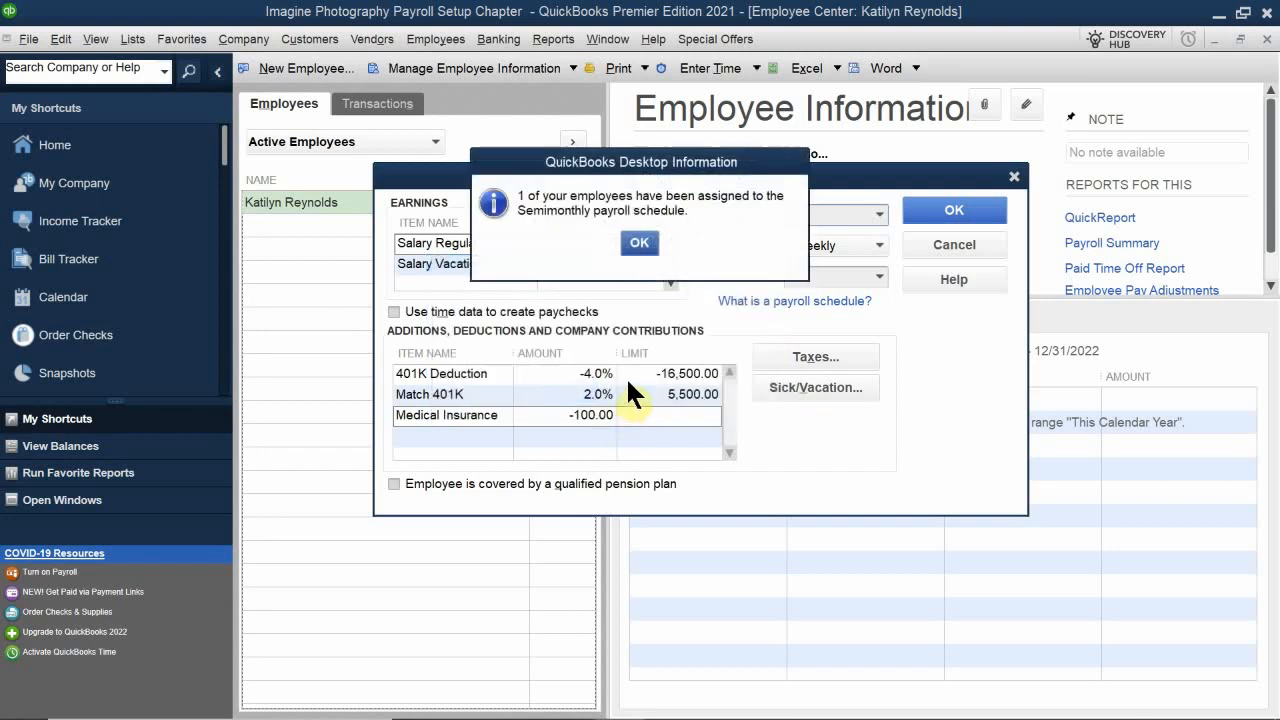
left_click(625, 240)
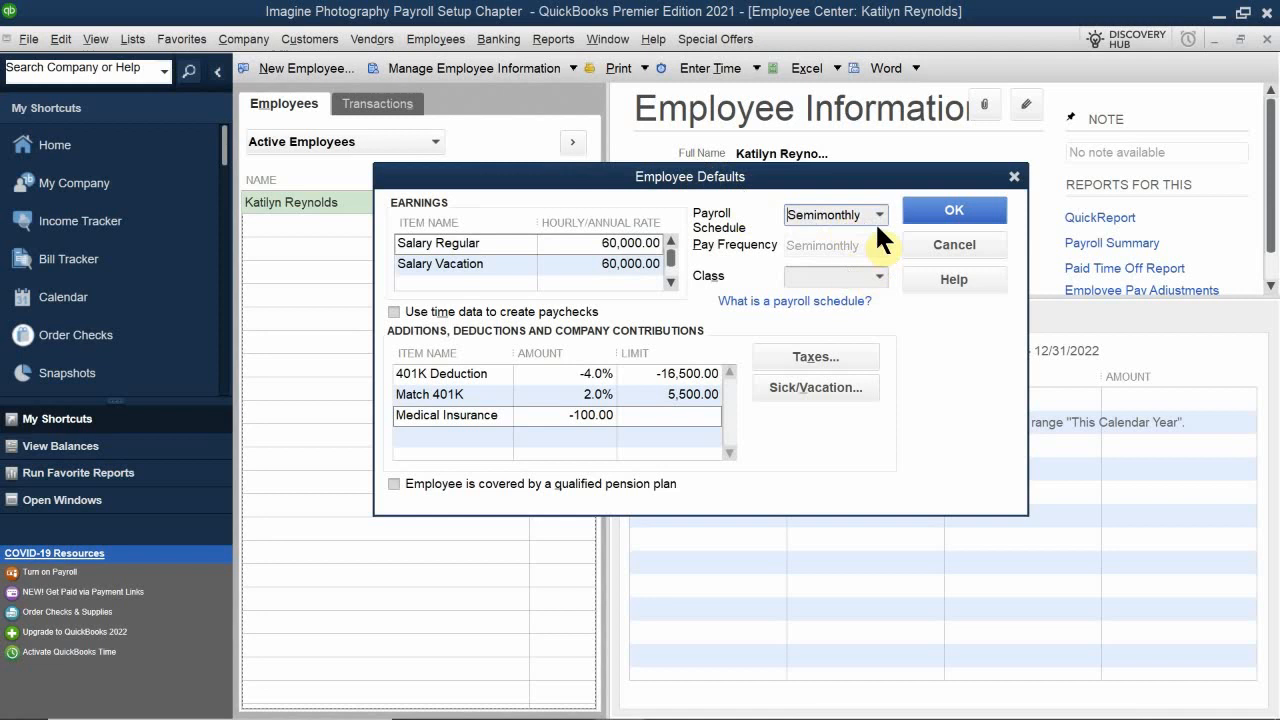
Step: Open the sick and vacation defaults and set the vacation maximum number of hours to 200
left_click(816, 272)
left_click(810, 387)
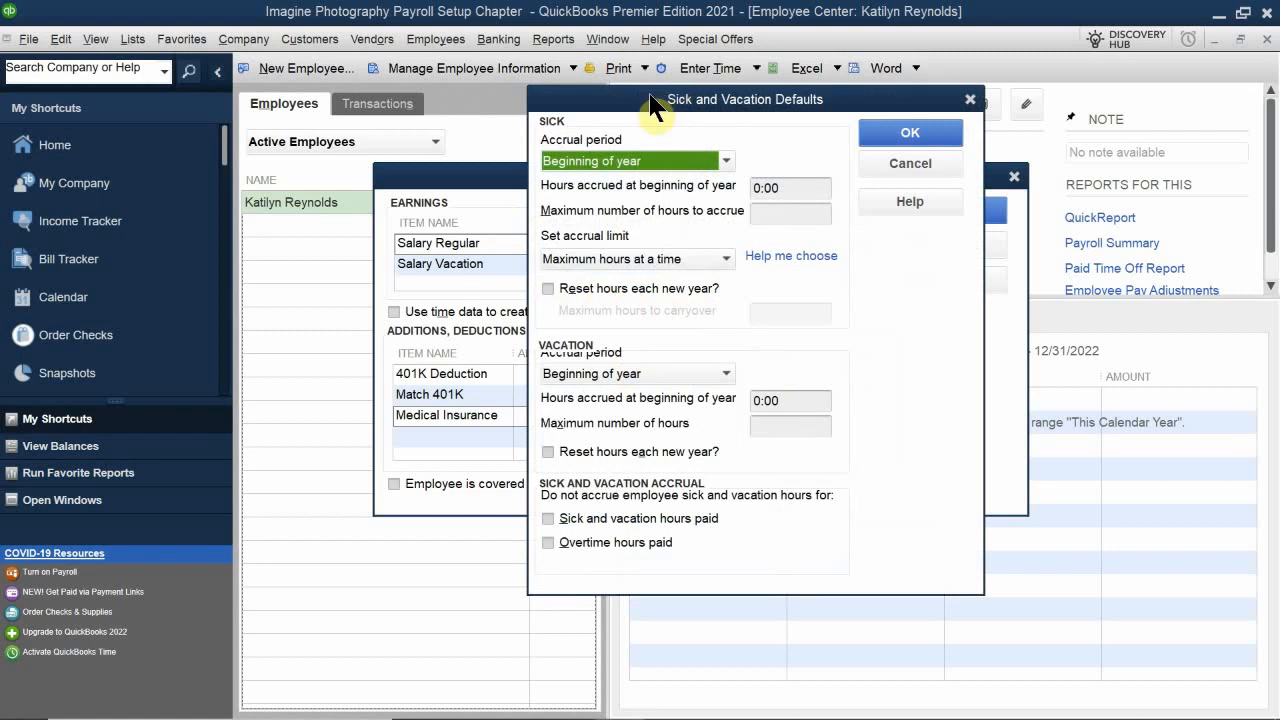
left_click_drag(651, 97, 528, 231)
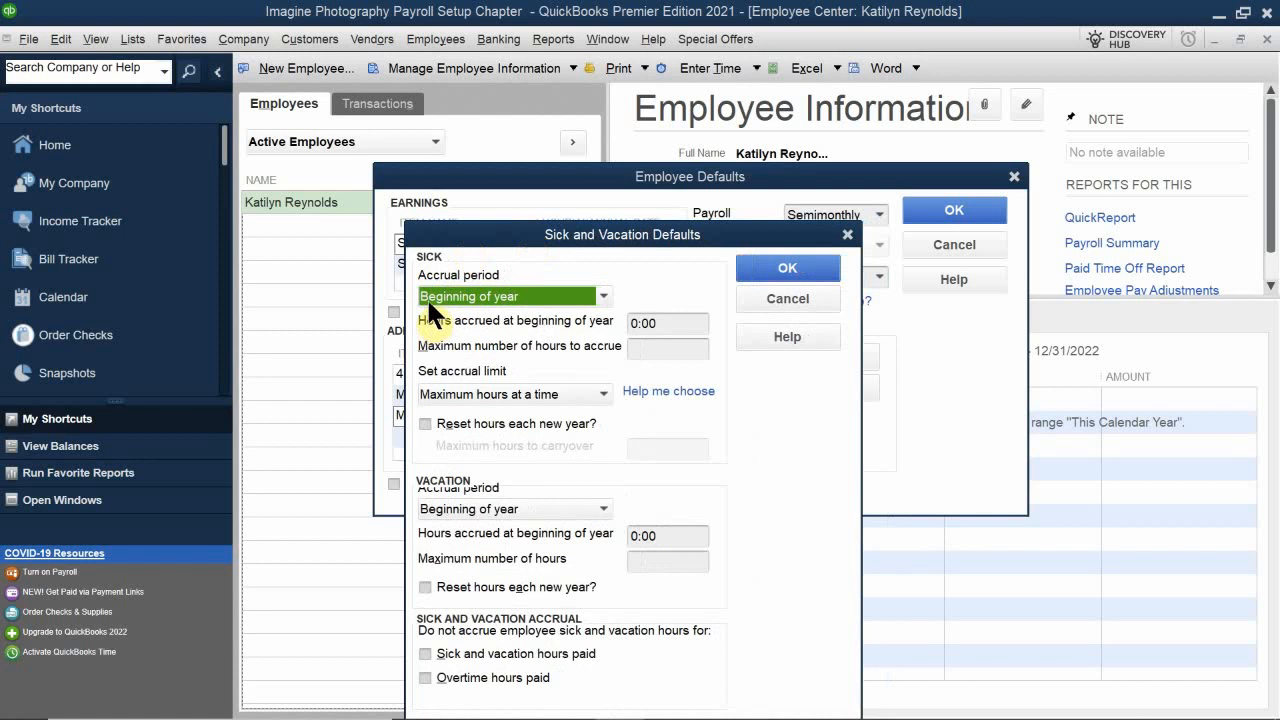
left_click_drag(551, 234, 542, 79)
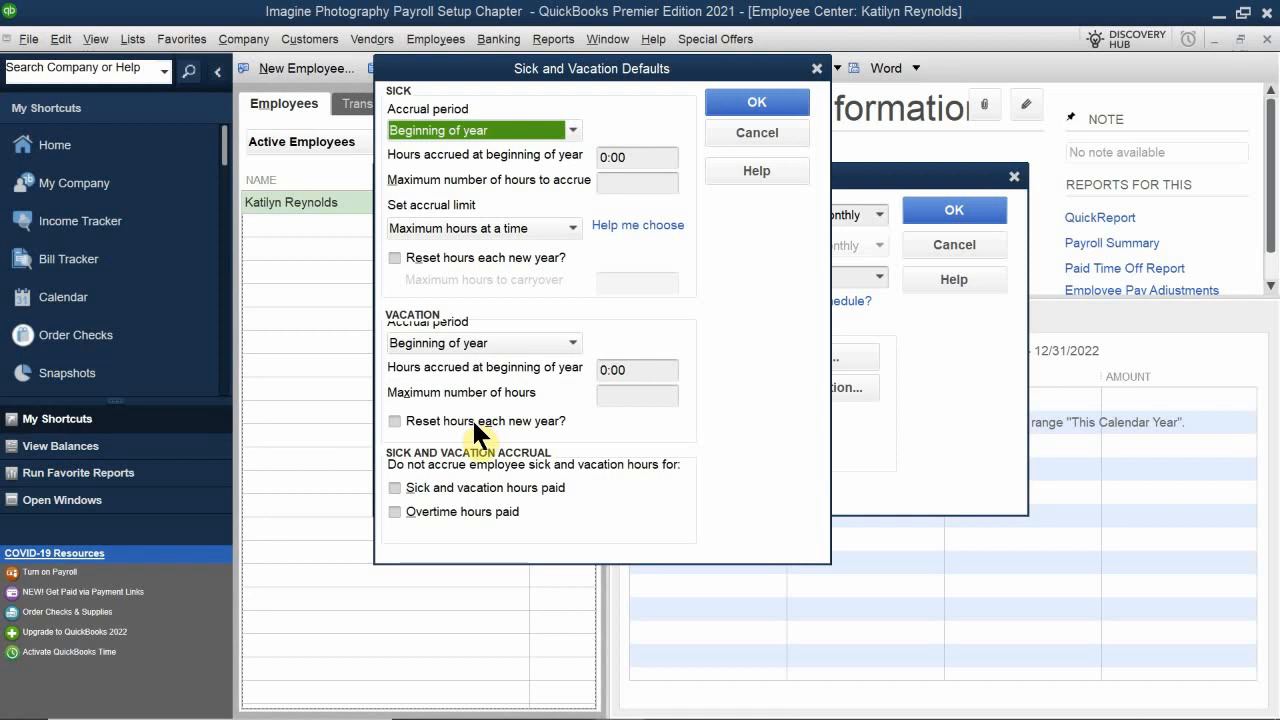
left_click(444, 343)
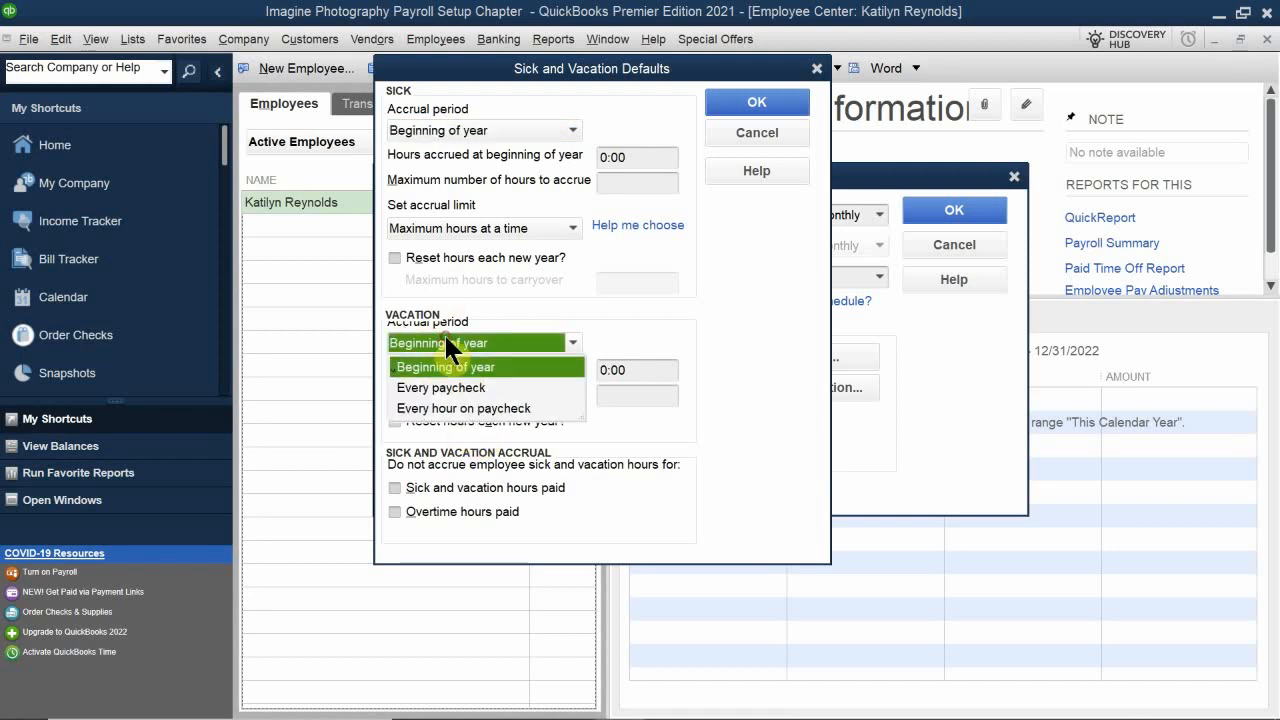
left_click(505, 366)
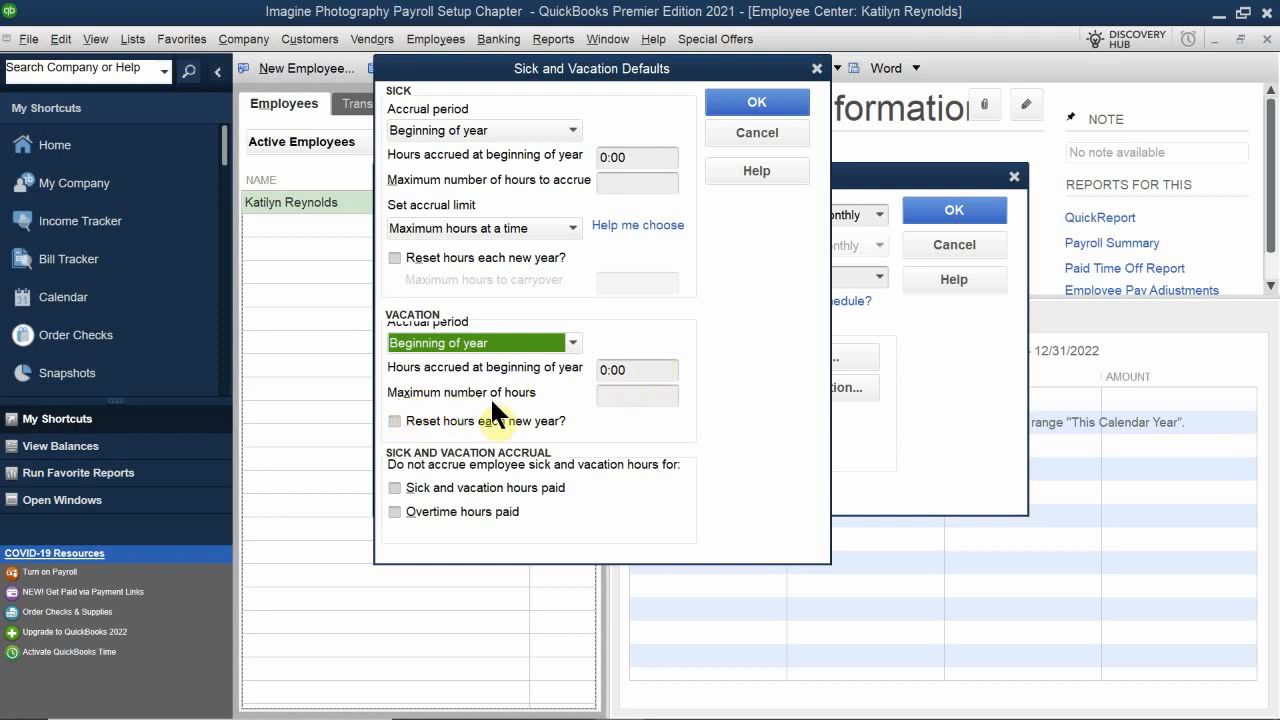
left_click(601, 393)
type("200")
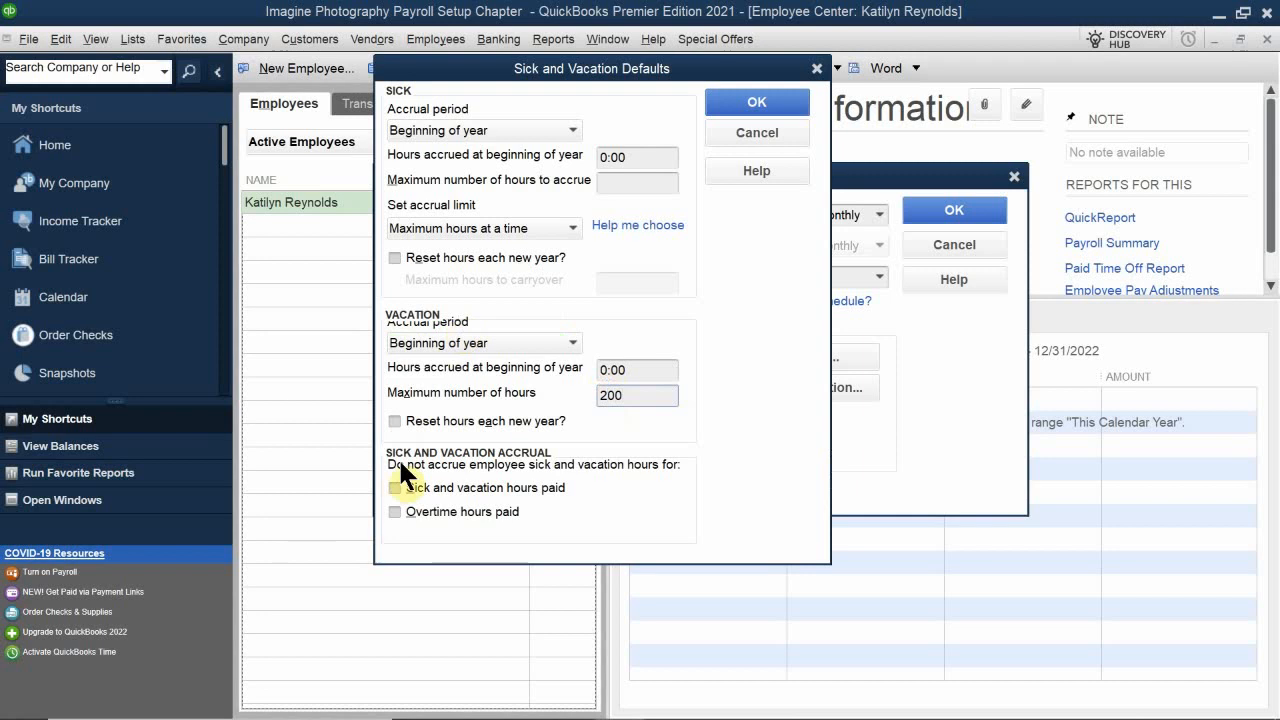
Step: Turn on resetting vacation hours each new year and not accruing on sick and vacation hours paid, then save the employee defaults
left_click(499, 417)
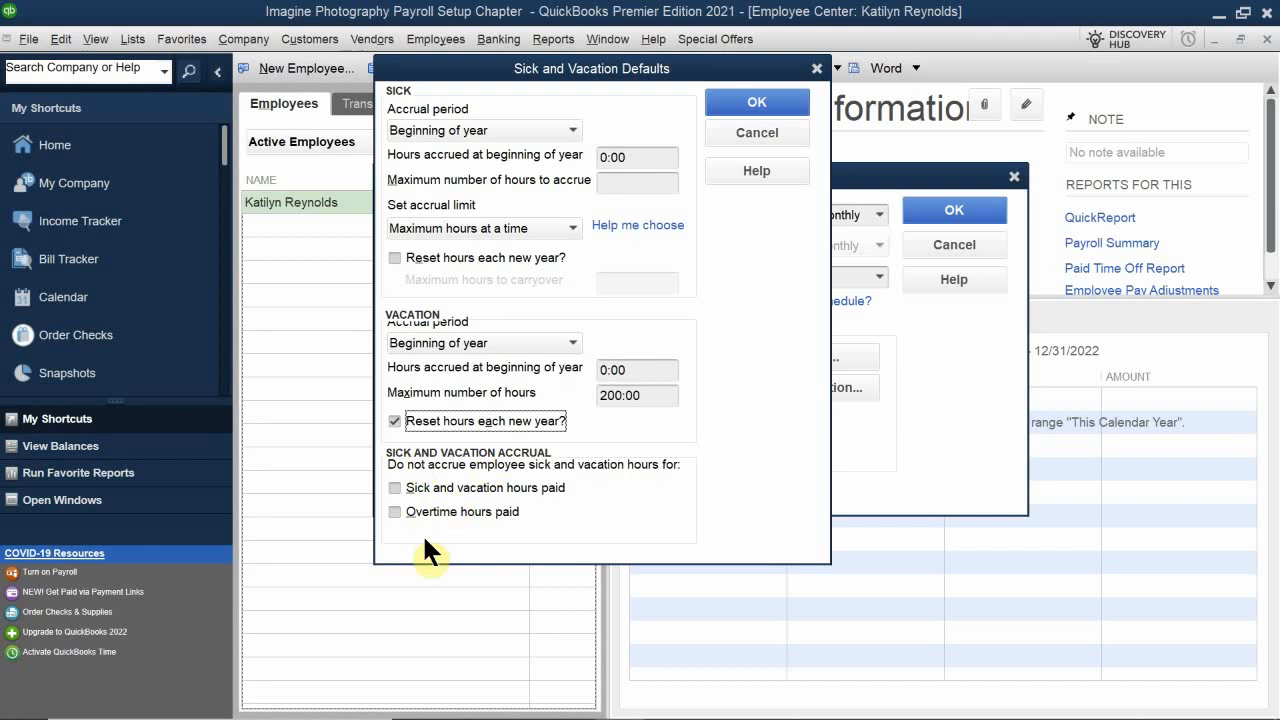
left_click(546, 487)
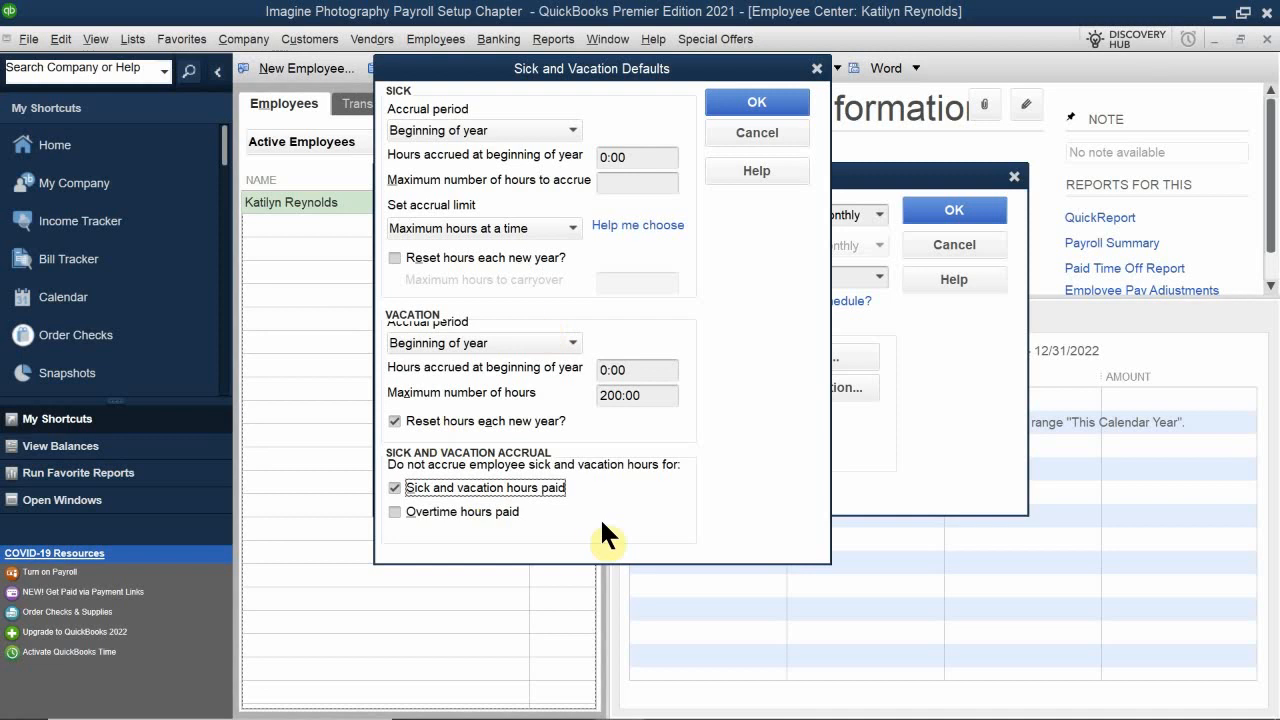
left_click(744, 100)
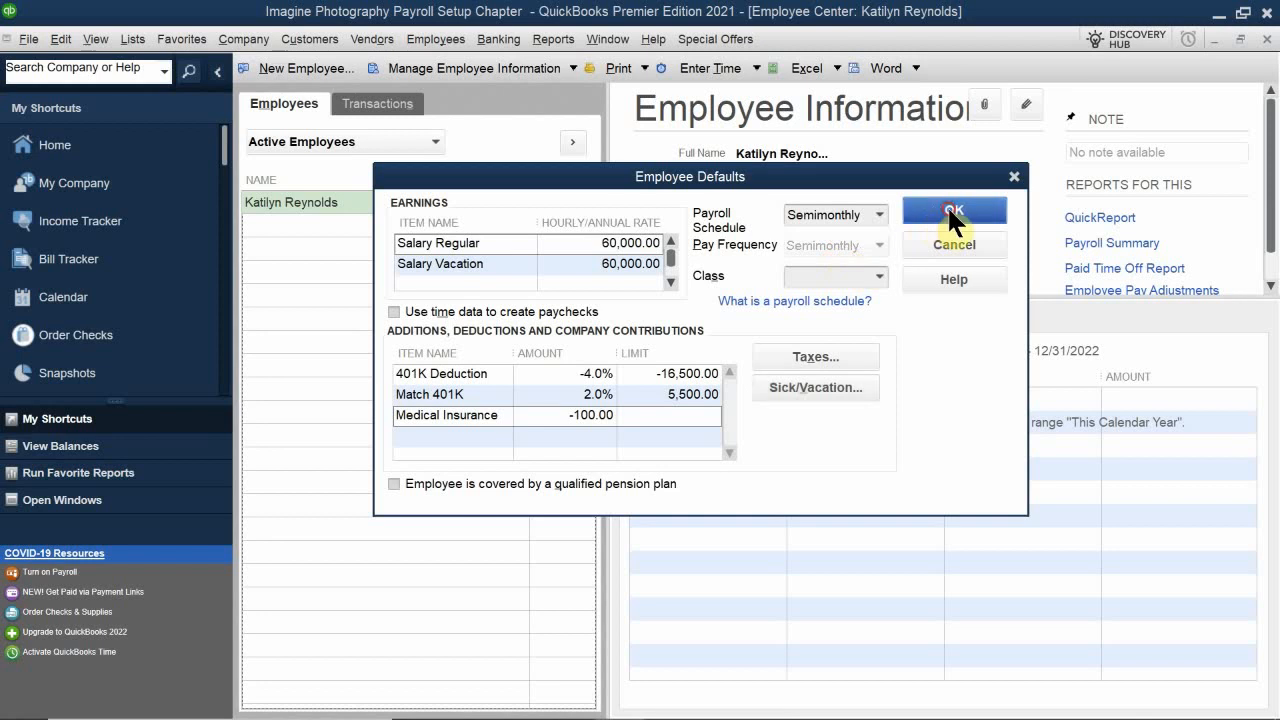
left_click(951, 248)
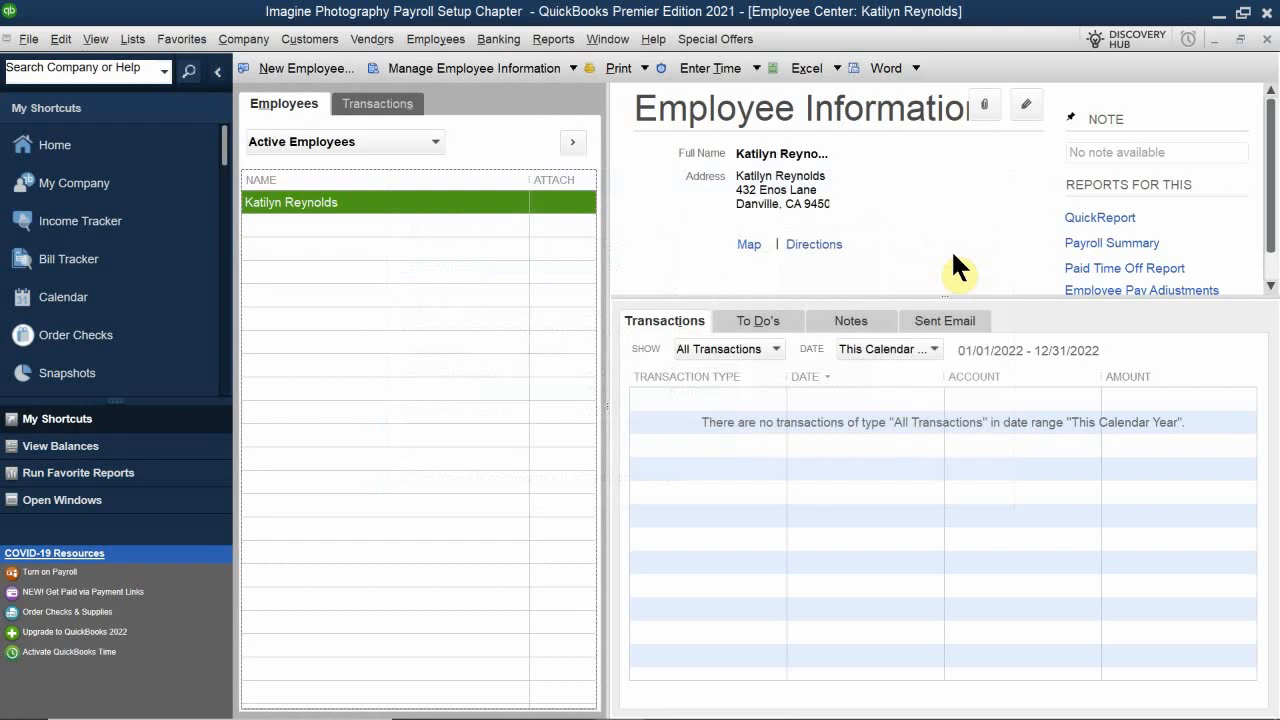
Step: Check the payroll info and sick and vacation settings of a new employee, then close it without saving
left_click(284, 67)
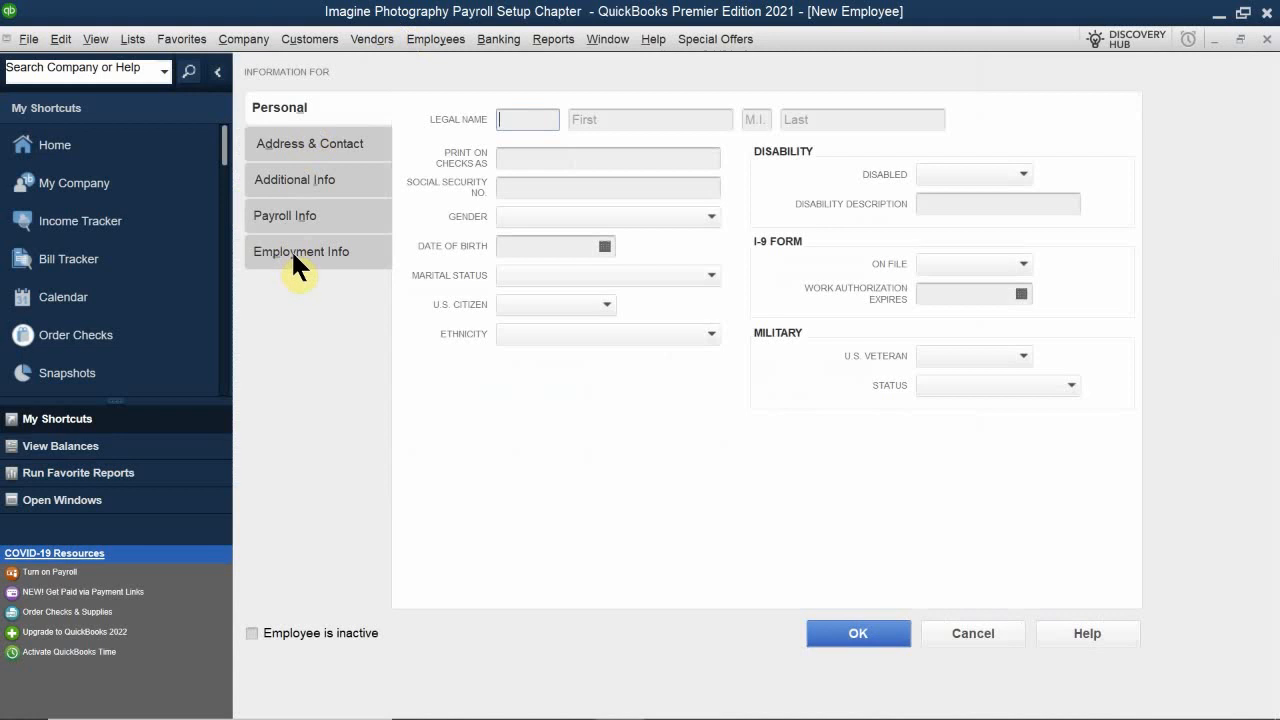
left_click(299, 214)
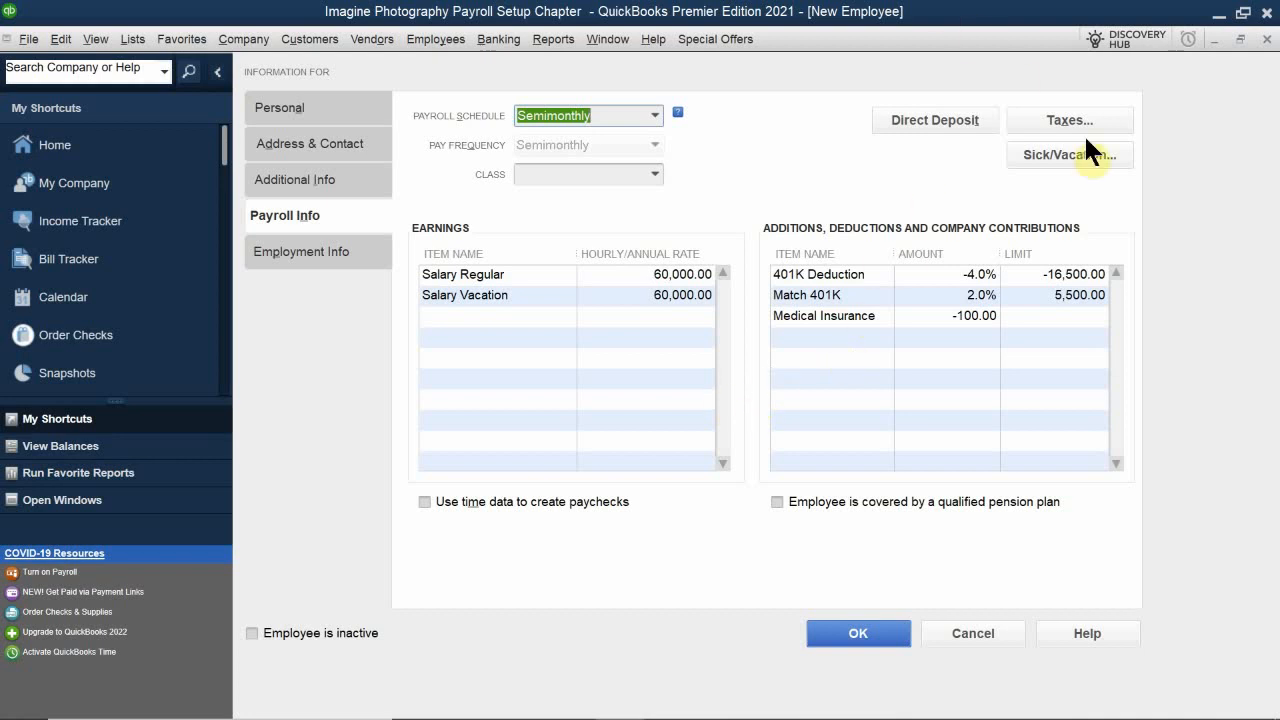
left_click(1027, 153)
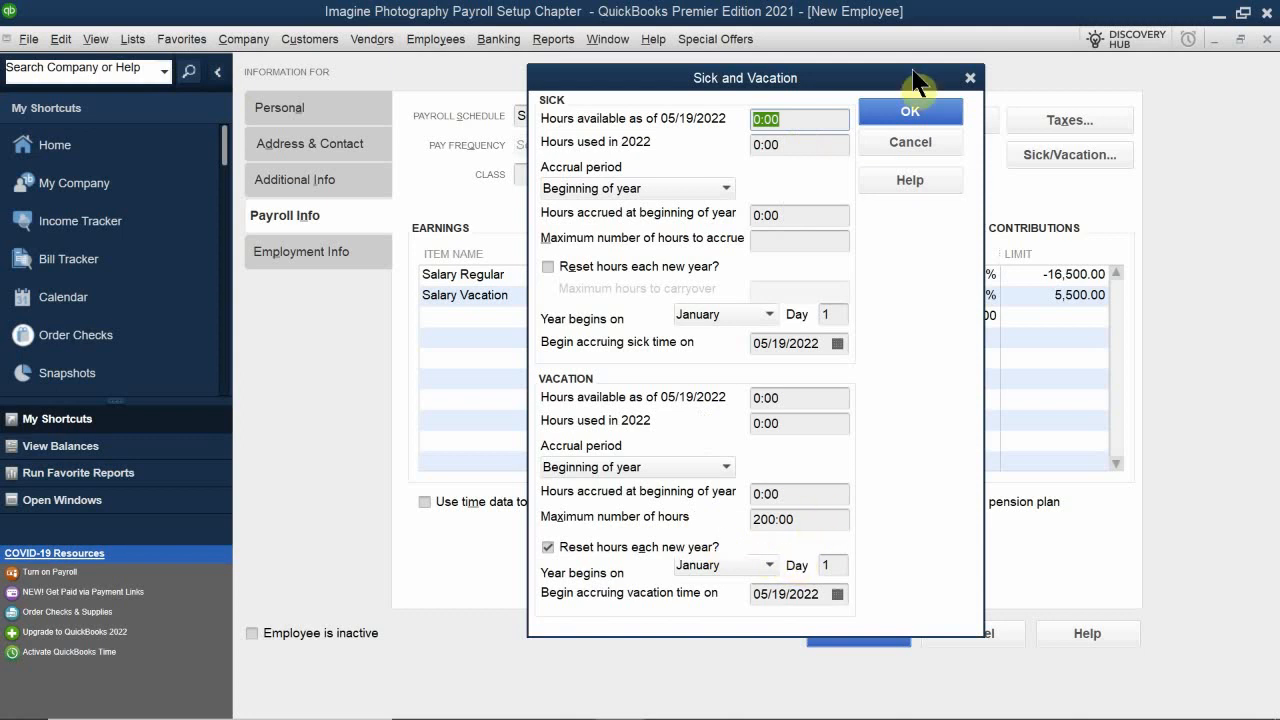
left_click(889, 113)
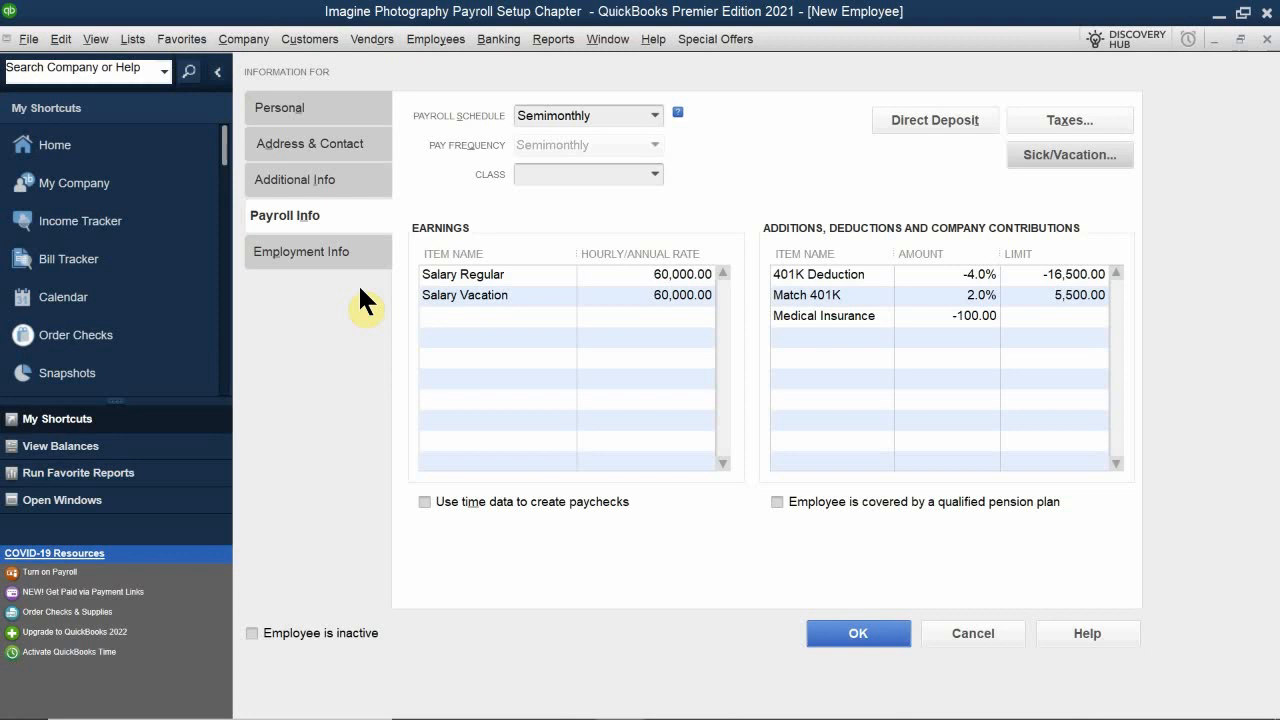
left_click(1266, 38)
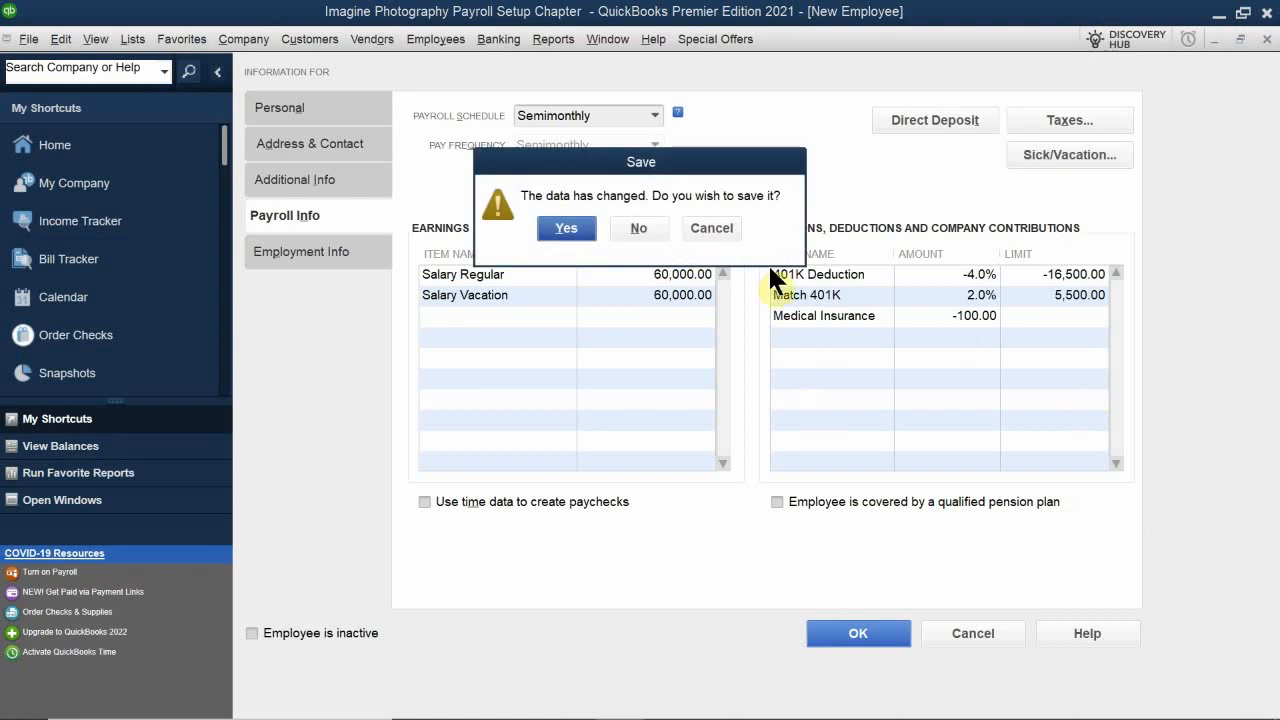
left_click(713, 226)
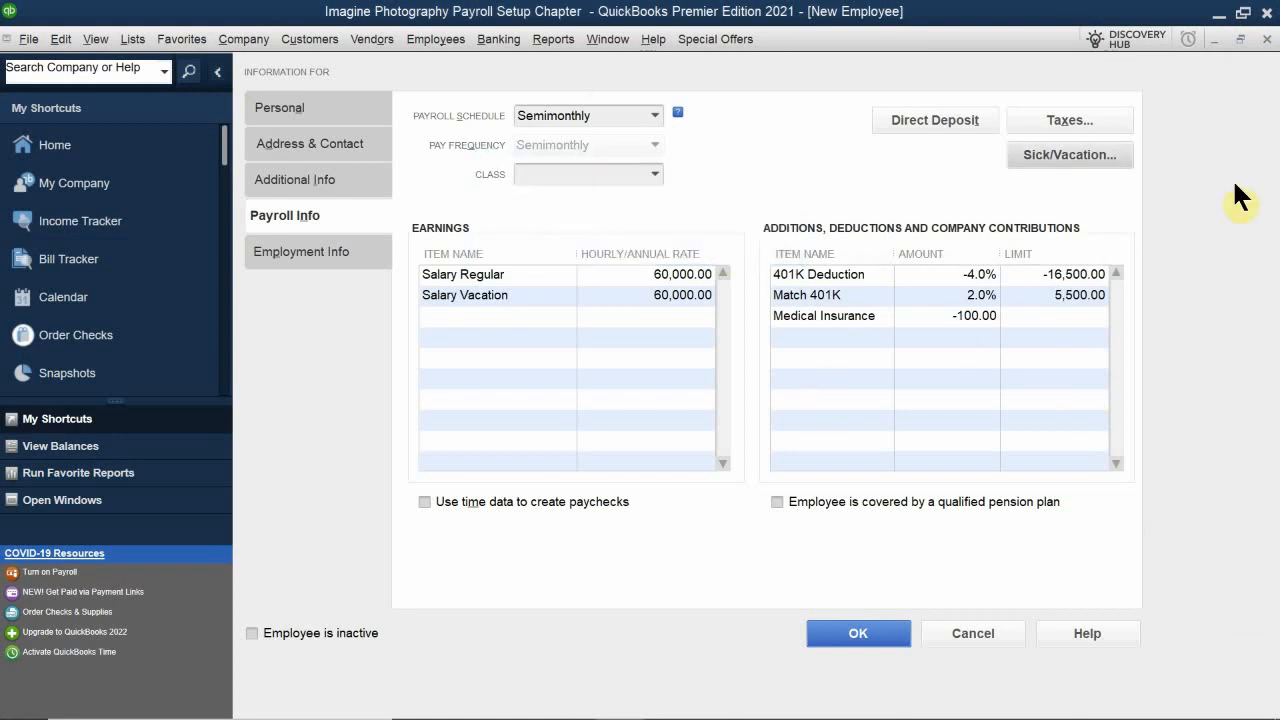
left_click(1266, 40)
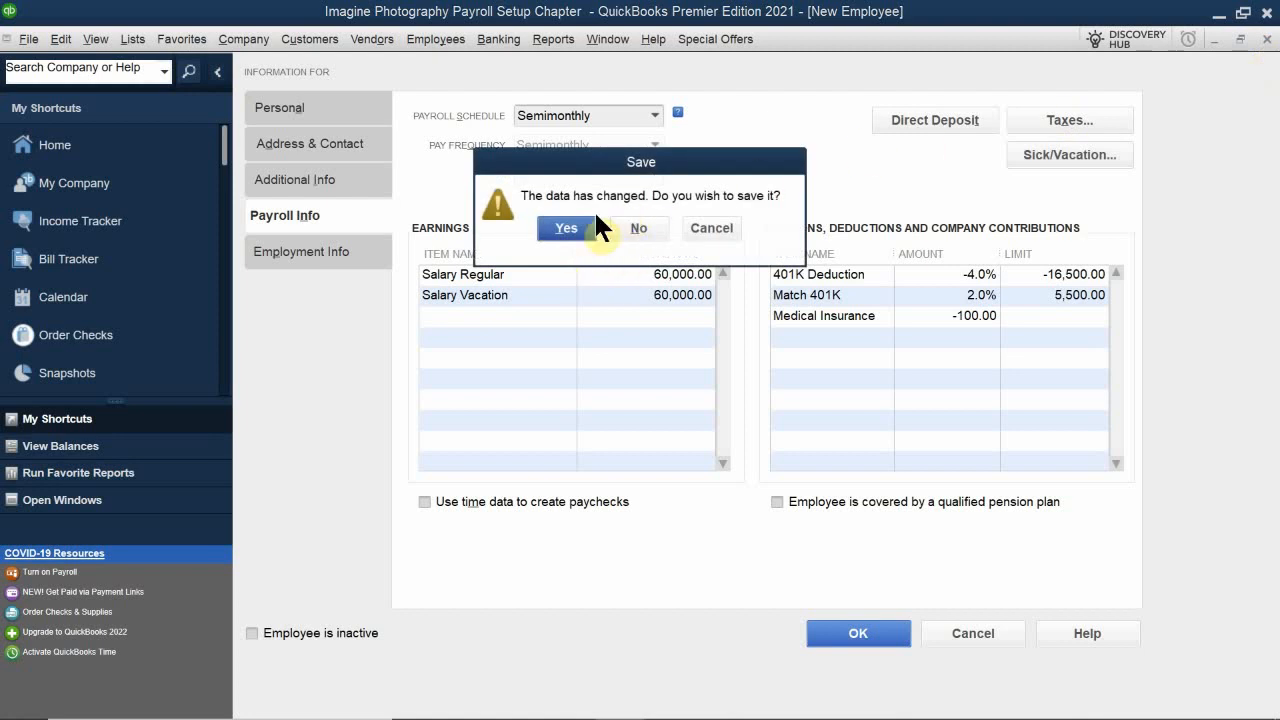
left_click(634, 230)
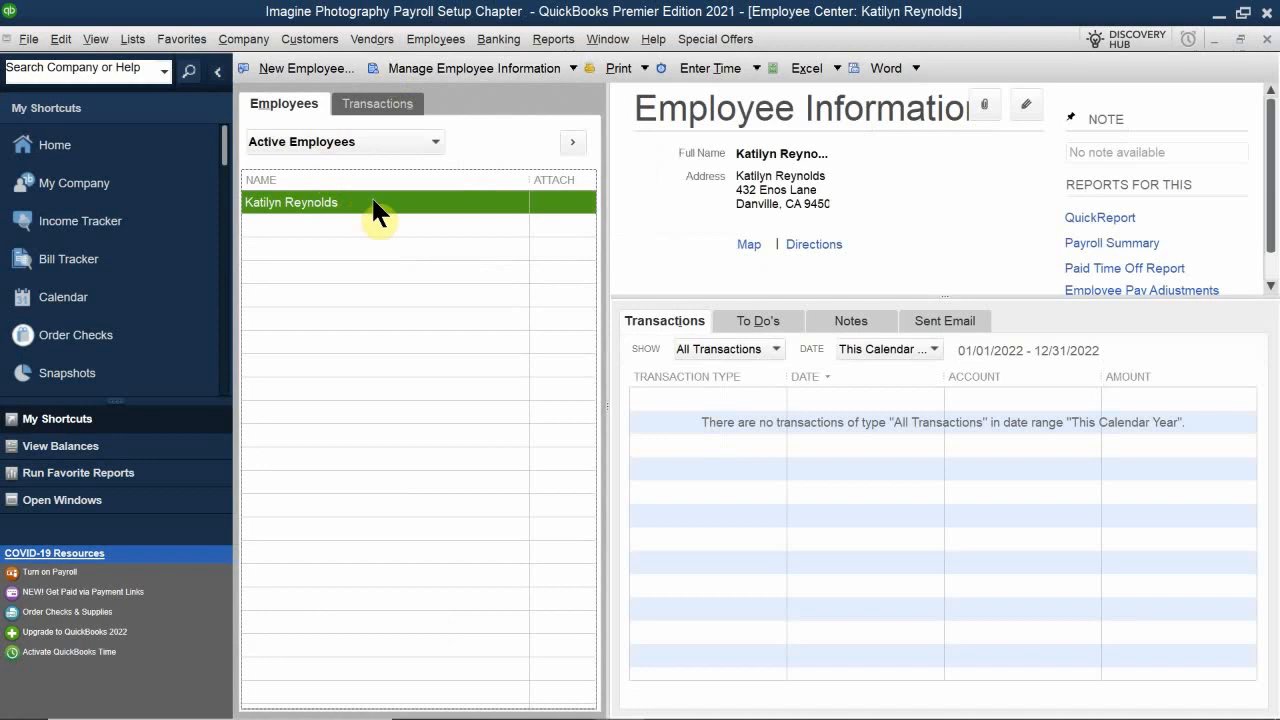
Step: Open the new employee default settings and replace the Salary Regular earnings item with Hourly Regular
left_click(440, 67)
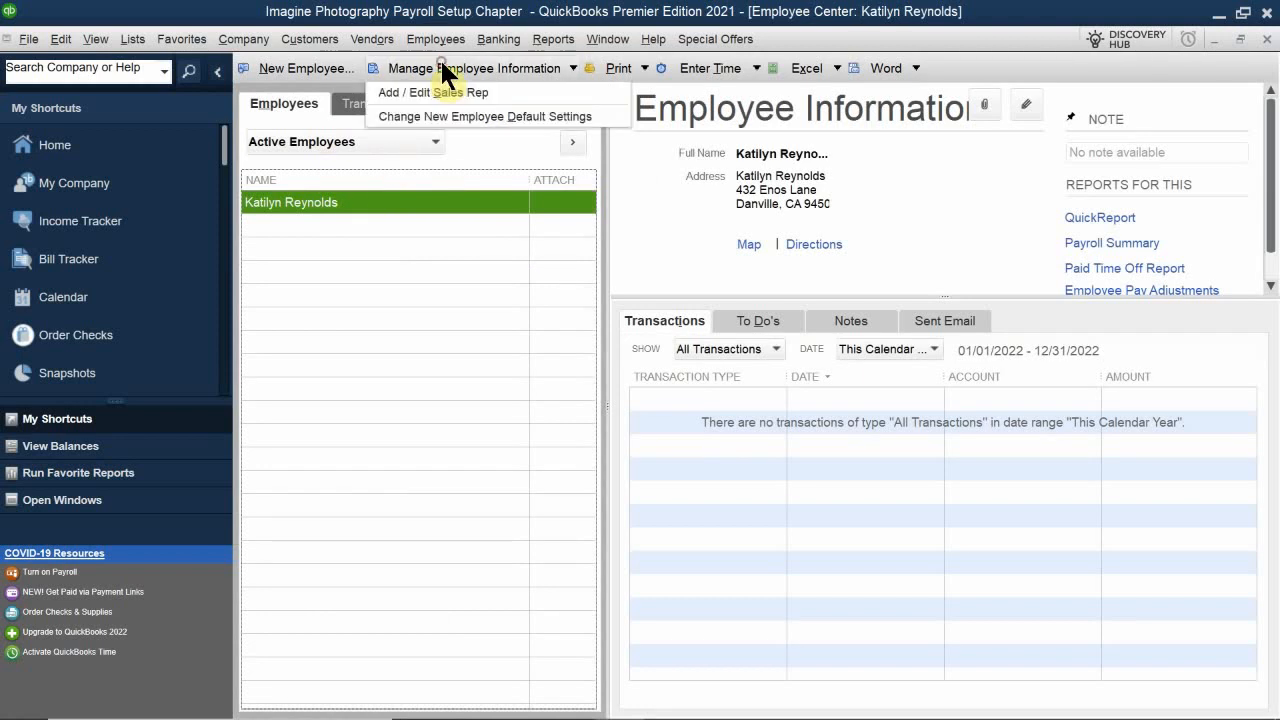
left_click(443, 116)
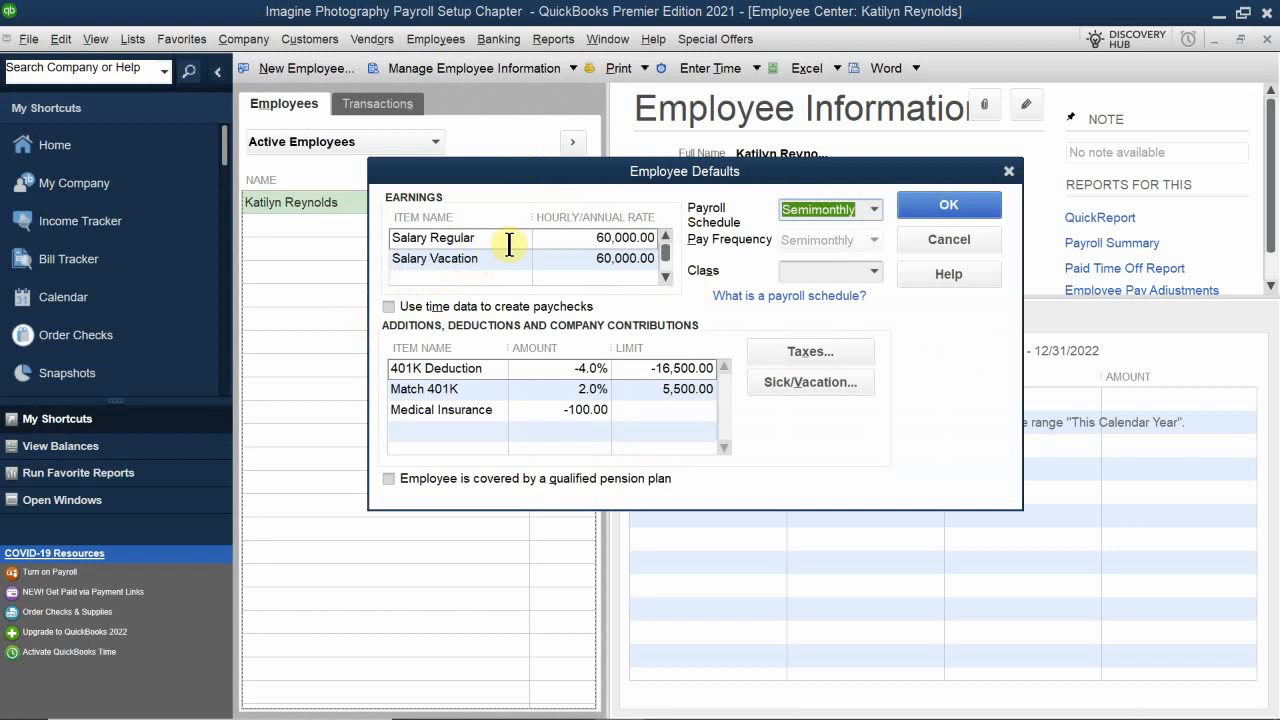
left_click(503, 240)
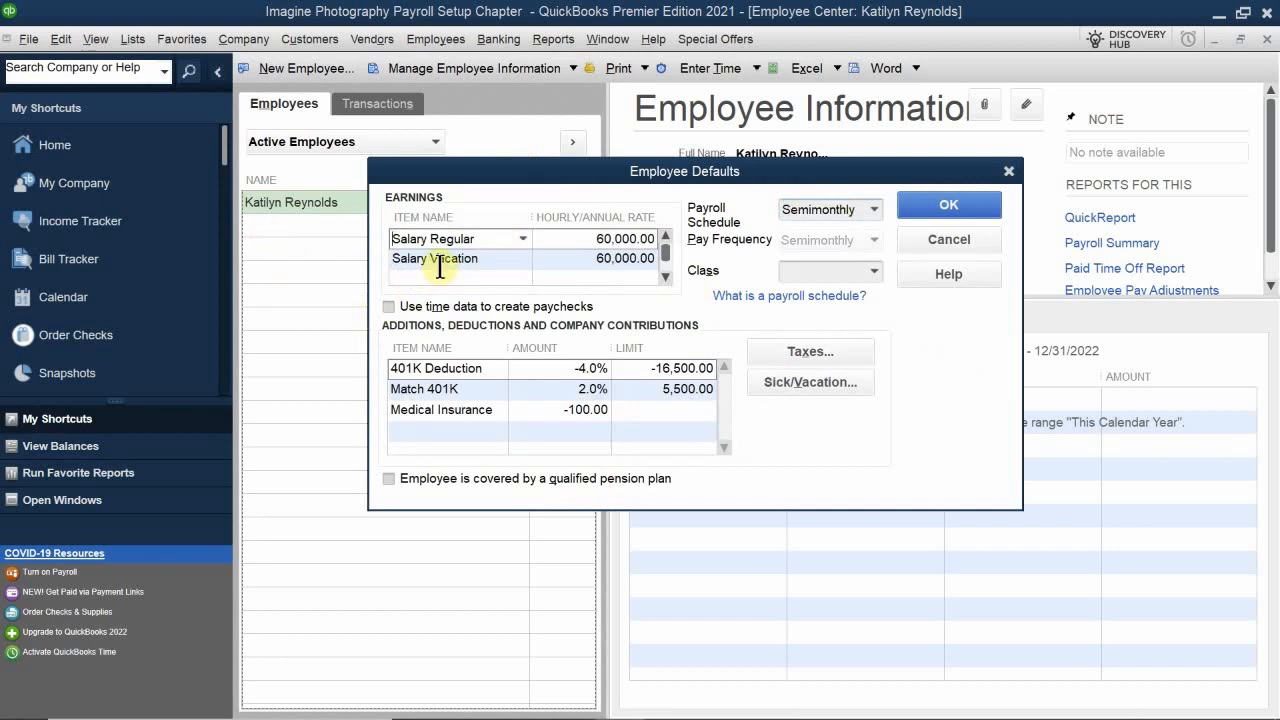
left_click(500, 240)
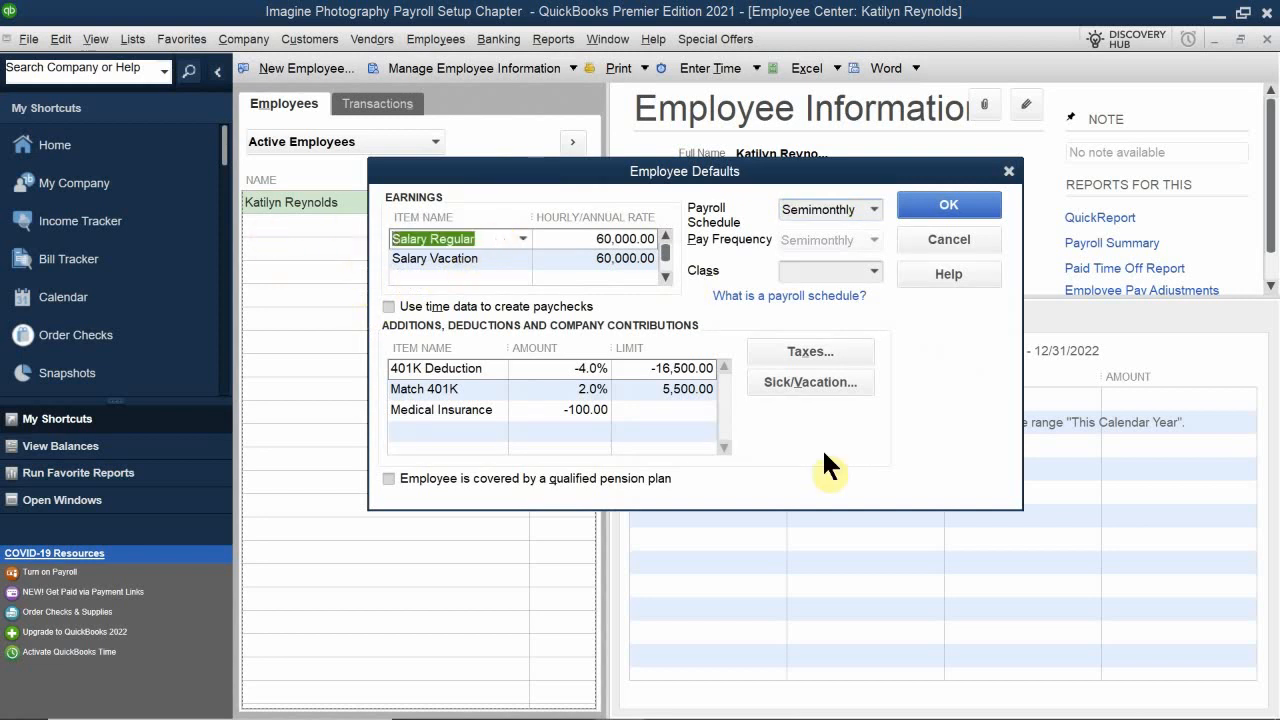
key("Delete")
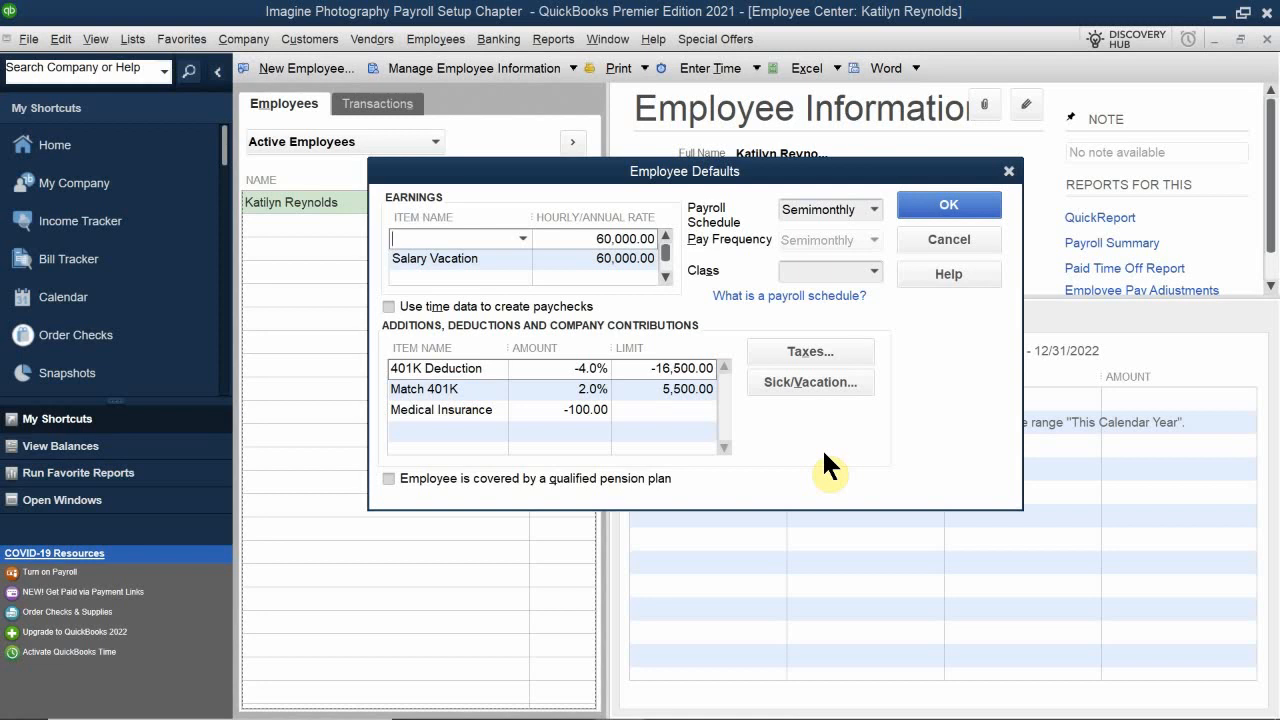
type("re")
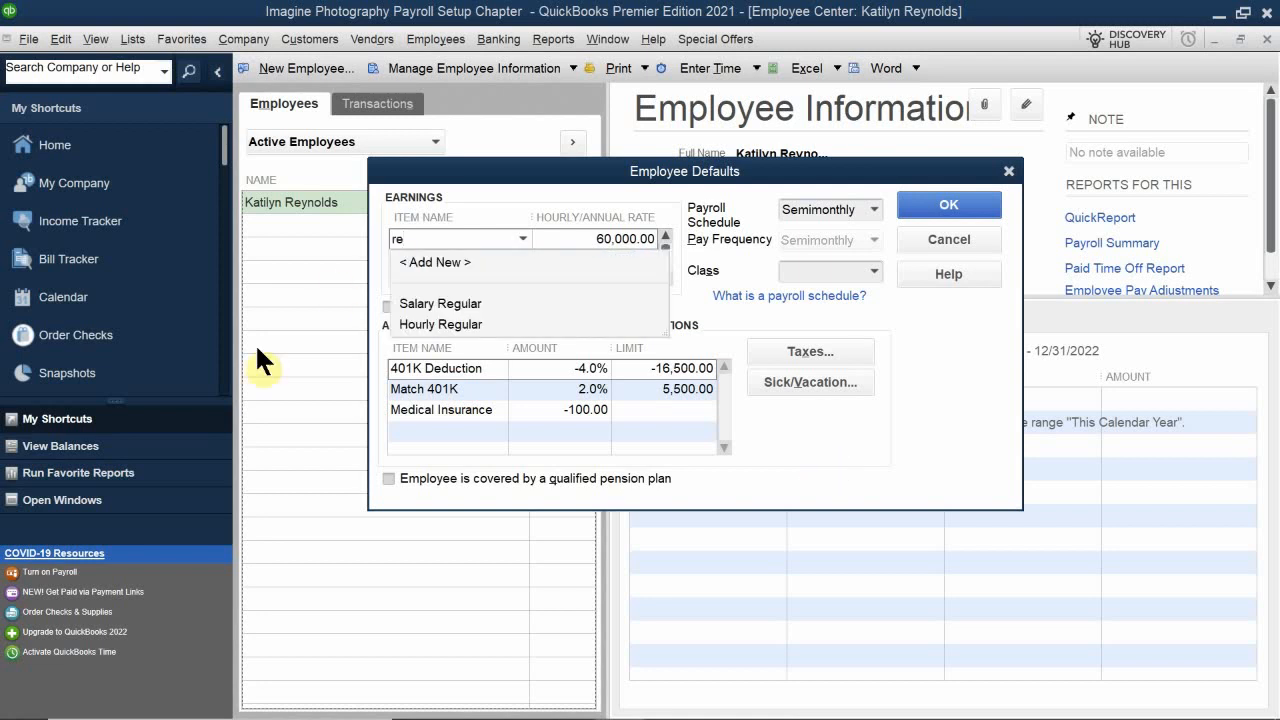
left_click(447, 322)
left_click(493, 259)
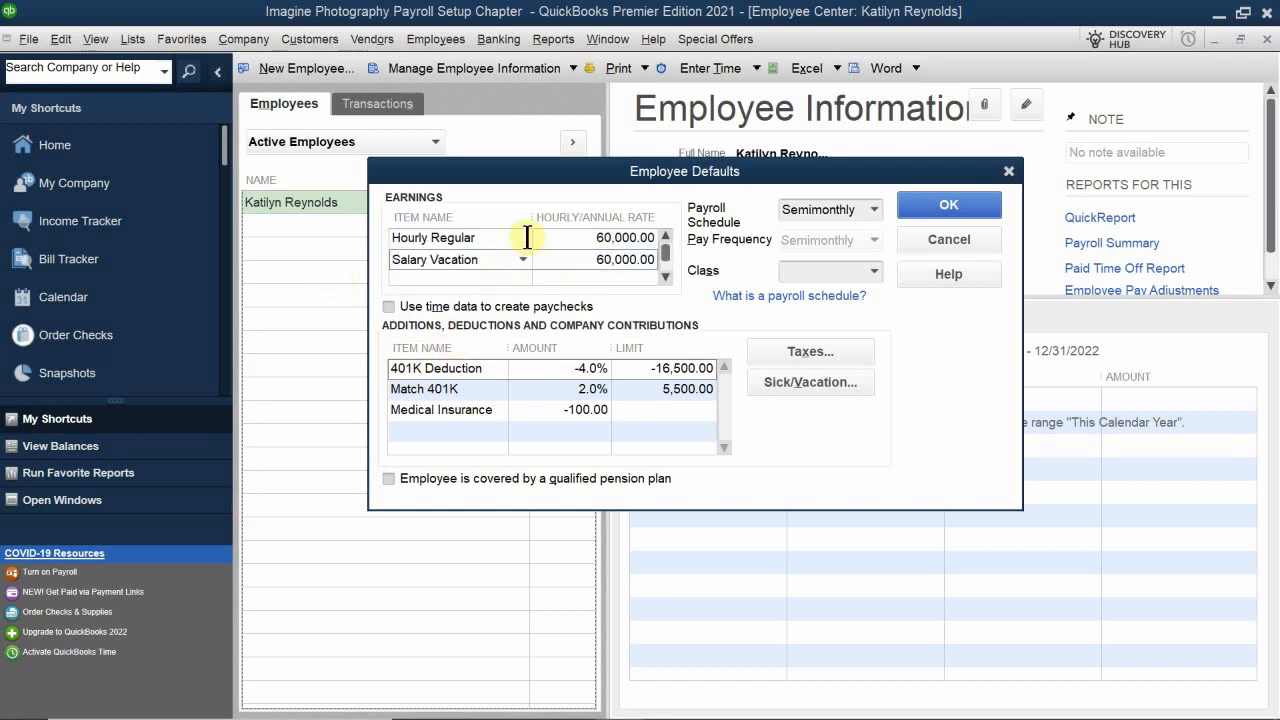
Step: Remove the Salary Vacation earnings line with its rate, and set the Hourly Regular rate to 24.00
left_click_drag(503, 255, 293, 237)
key("BackSpace")
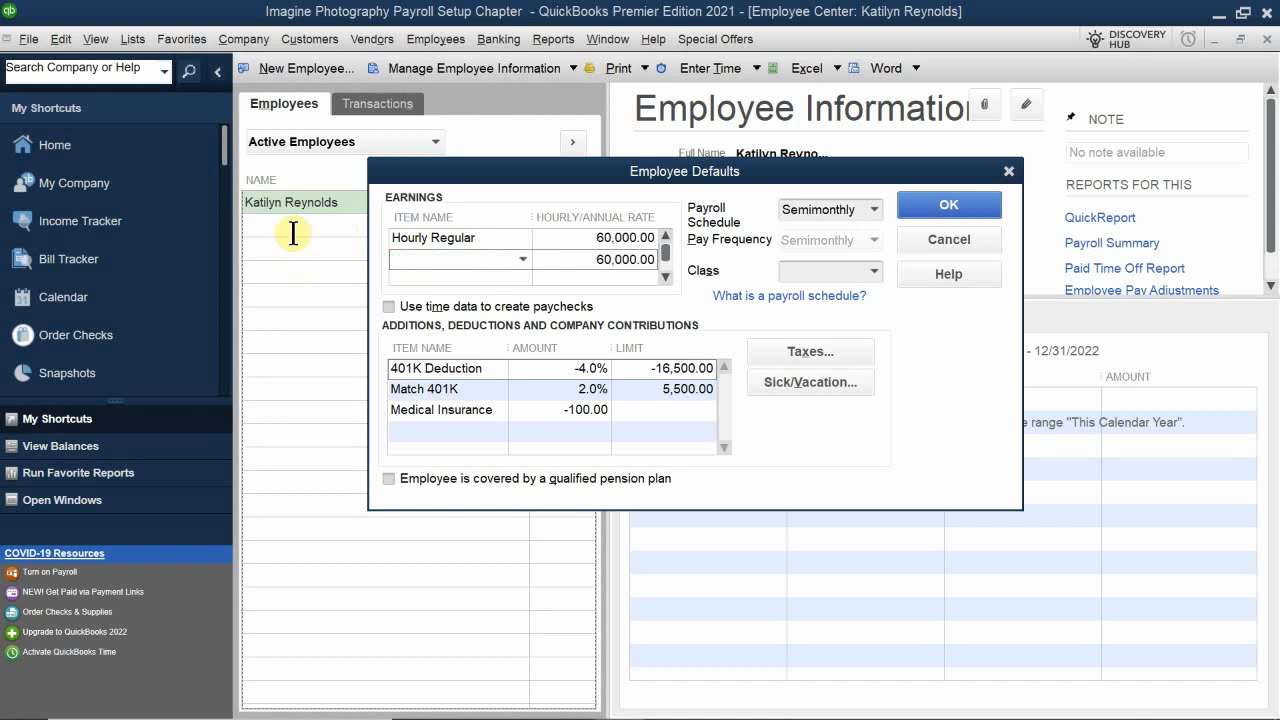
left_click(586, 262)
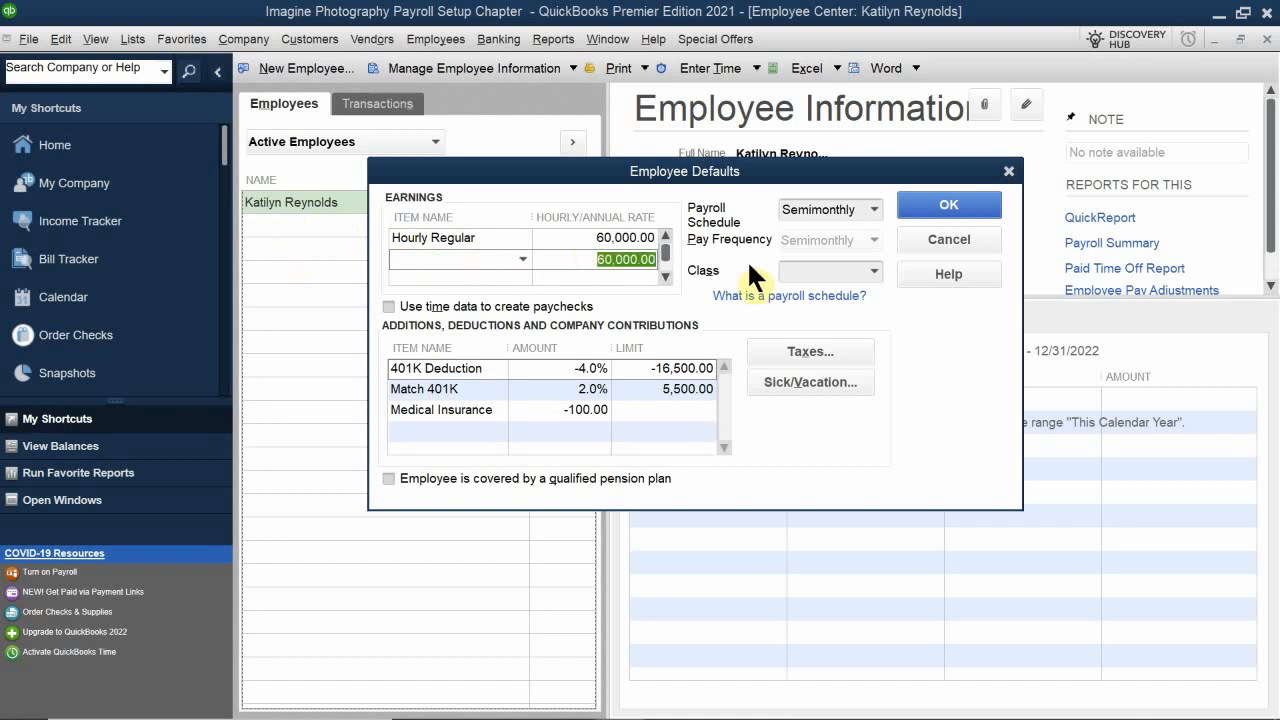
key("BackSpace")
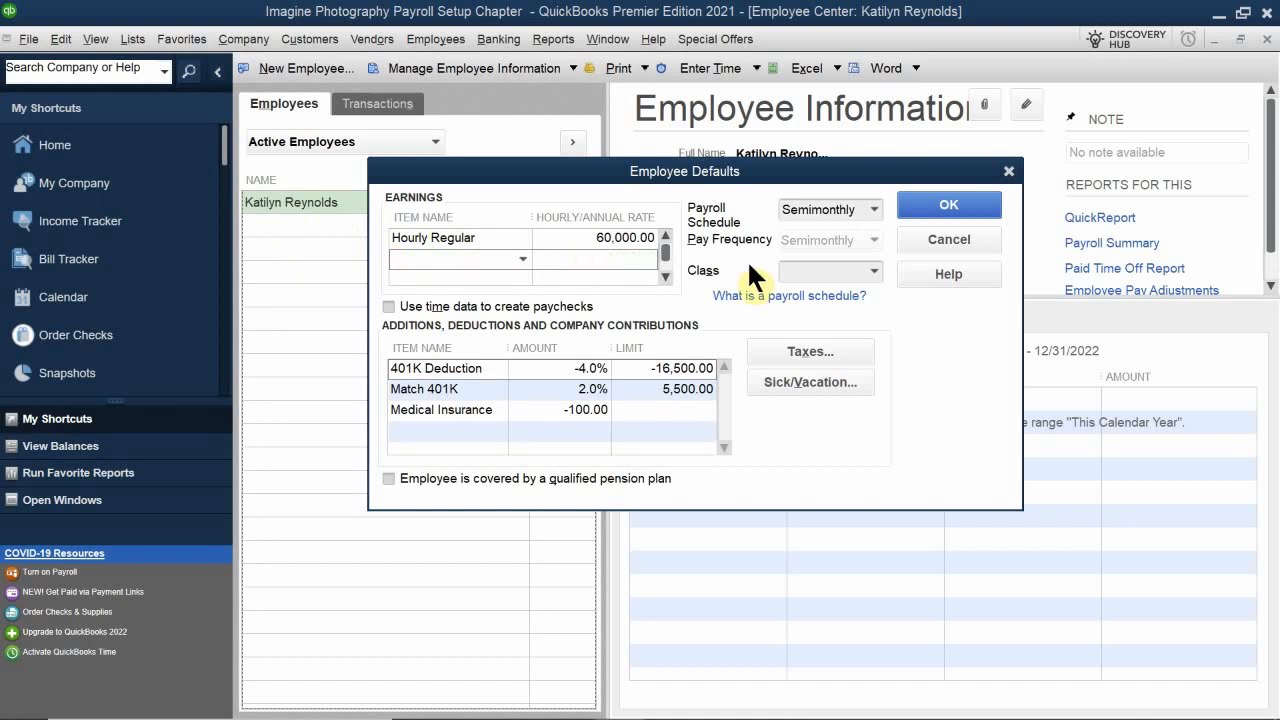
left_click(588, 238)
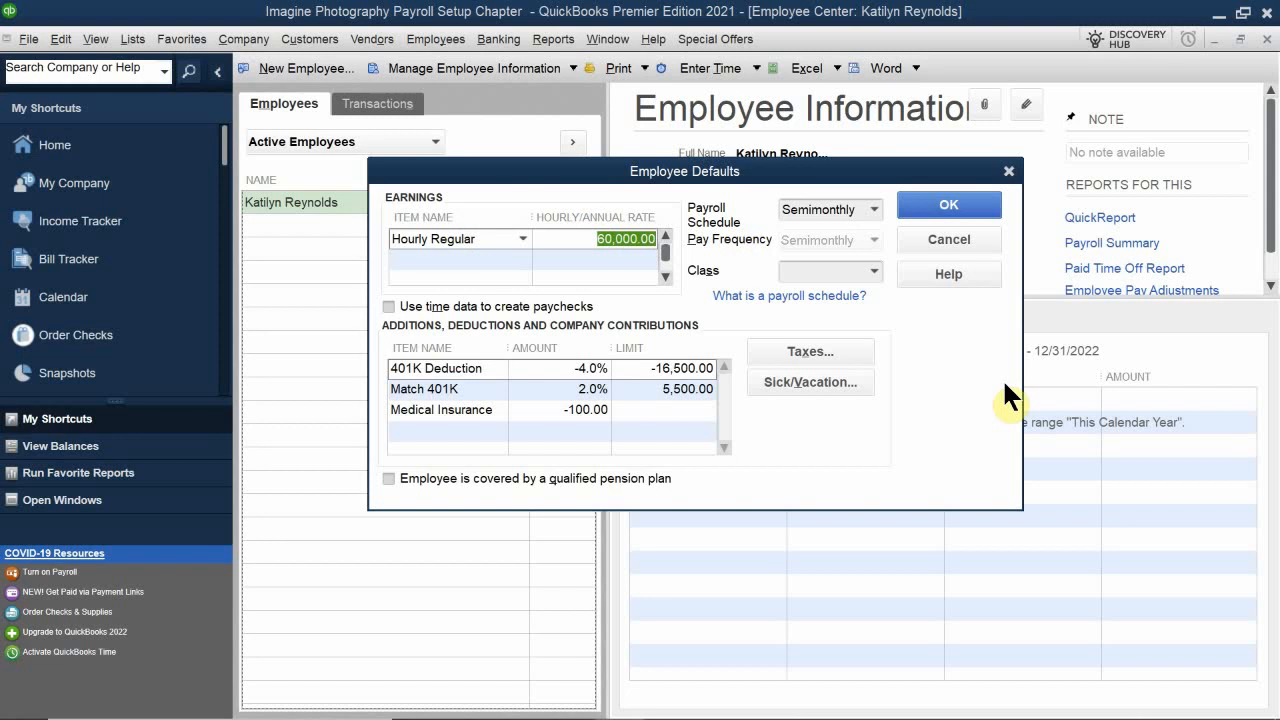
type("24.00")
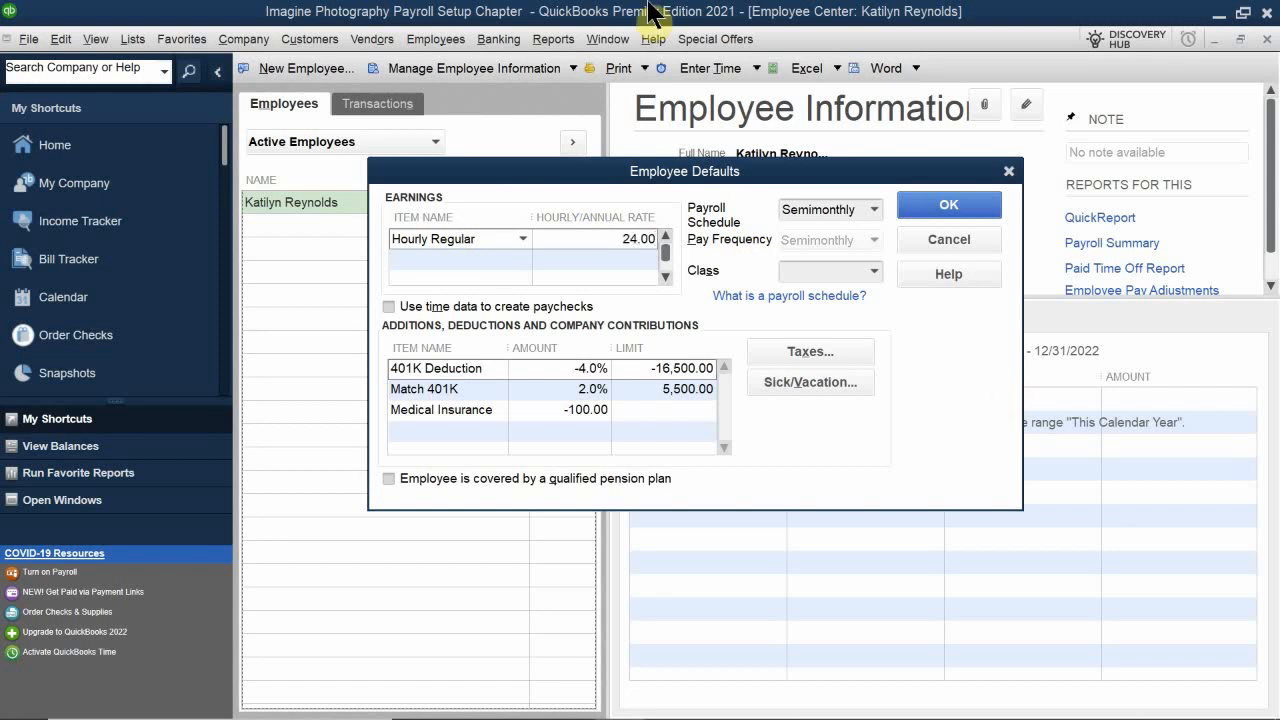
Step: Turn on using time data to create paychecks and save the employee defaults
left_click(552, 301)
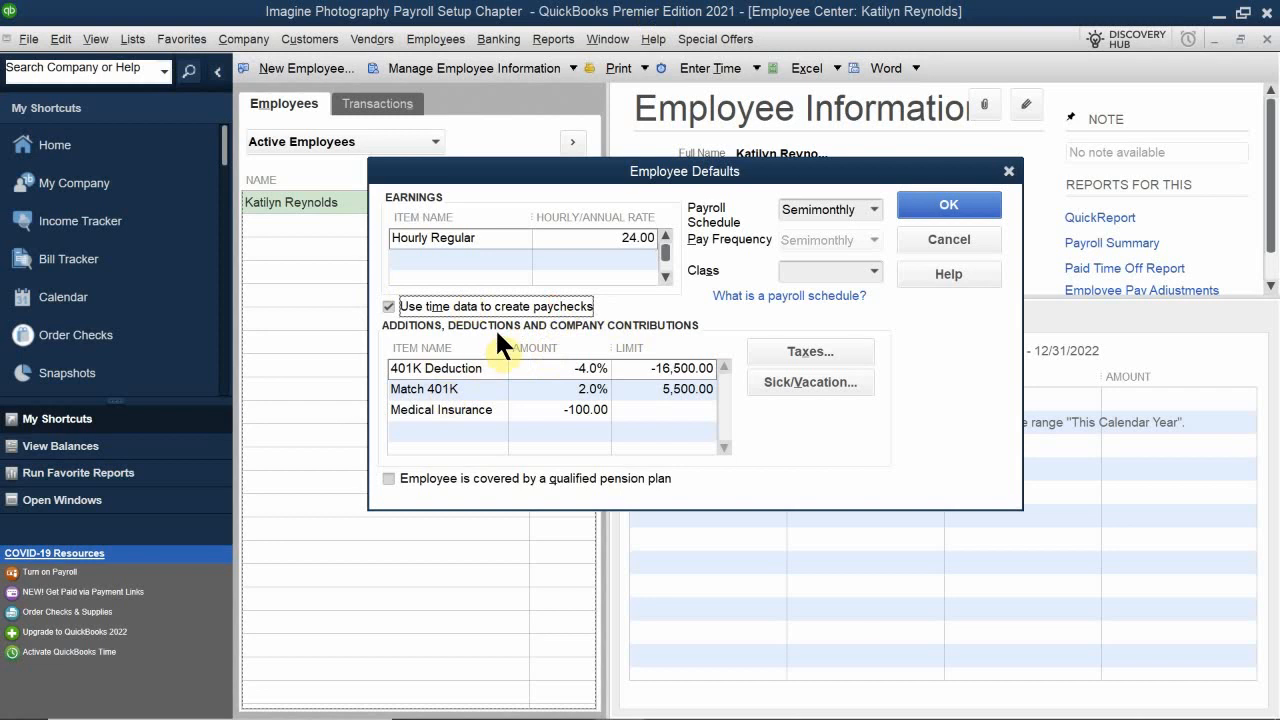
left_click(440, 305)
left_click(924, 202)
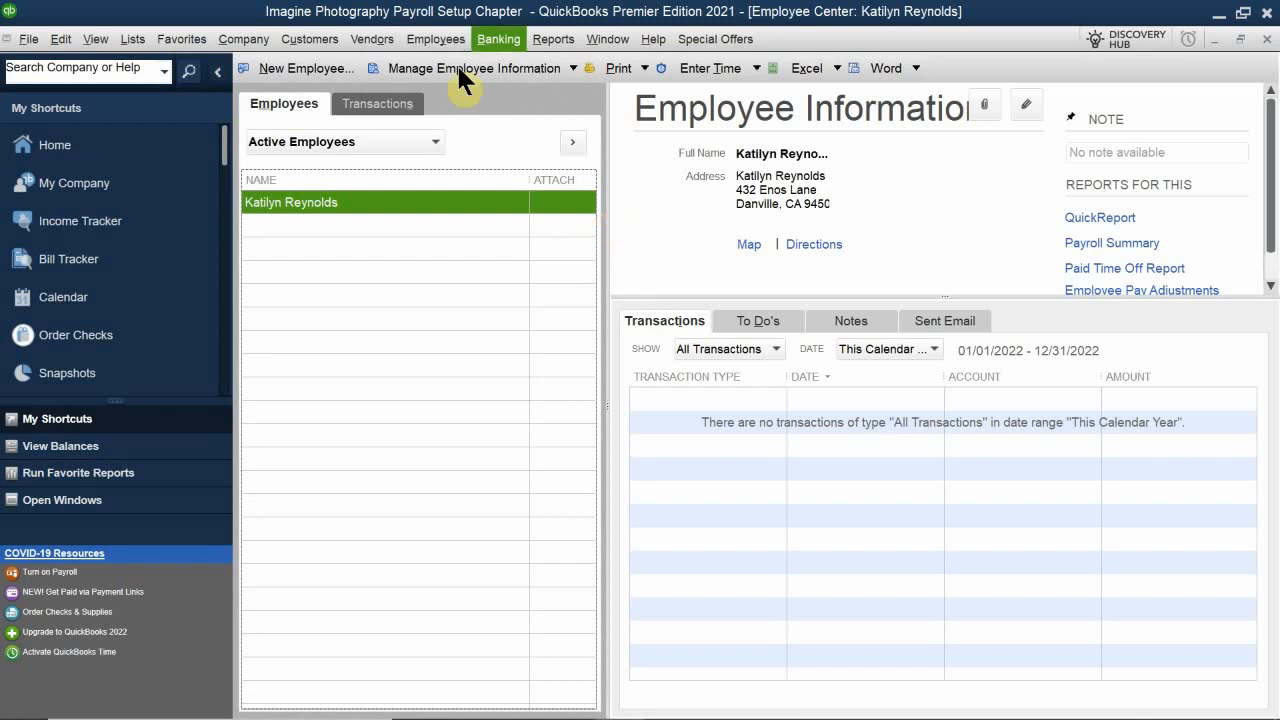
mouse_move(304, 712)
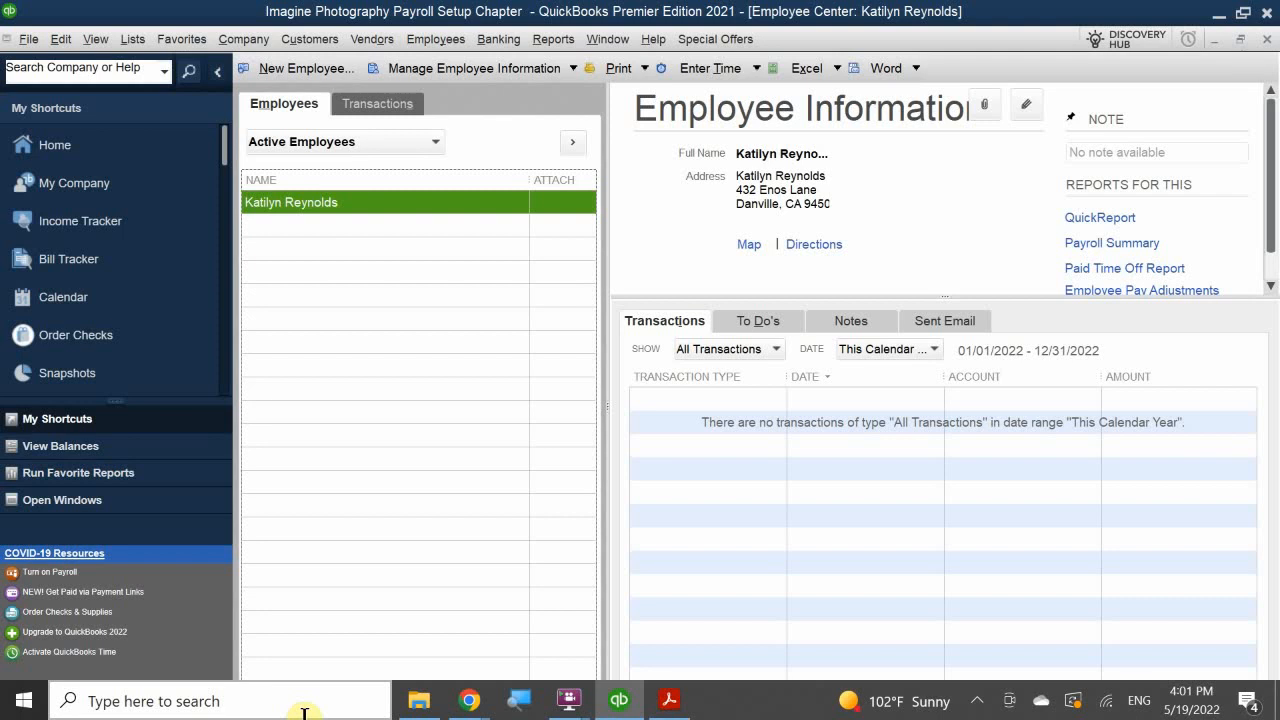
left_click(390, 199)
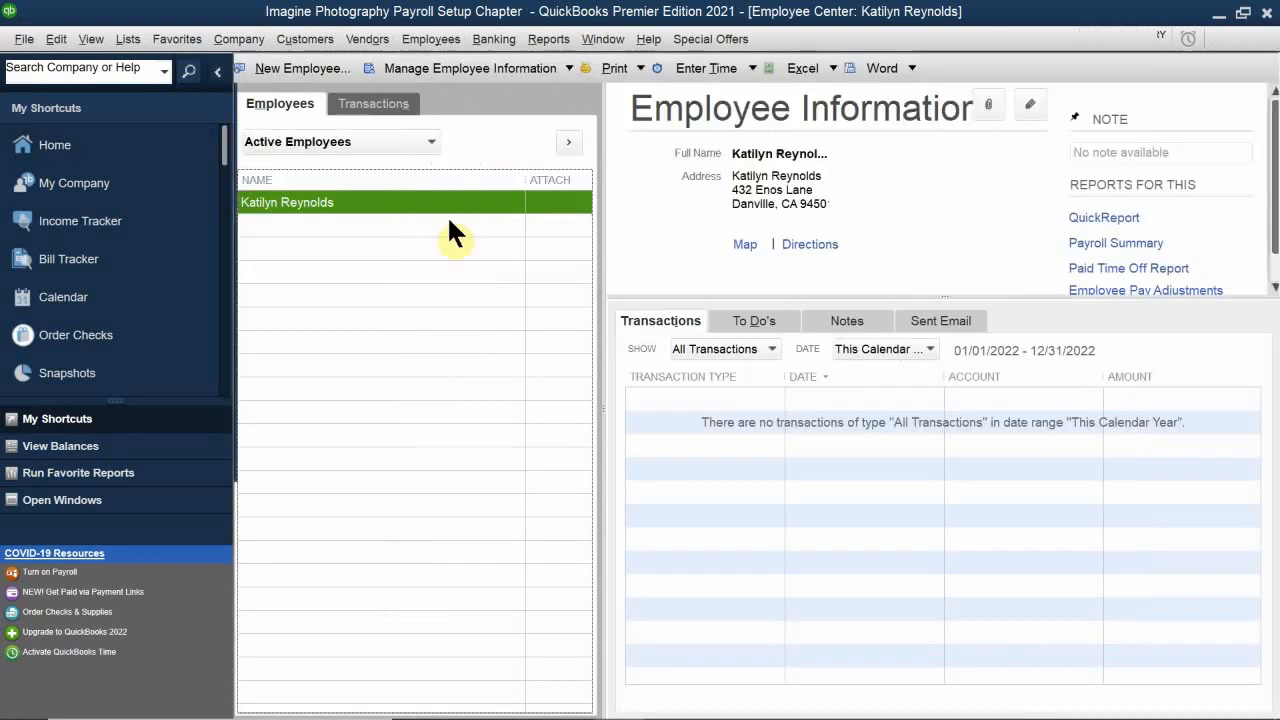
double_click(447, 215)
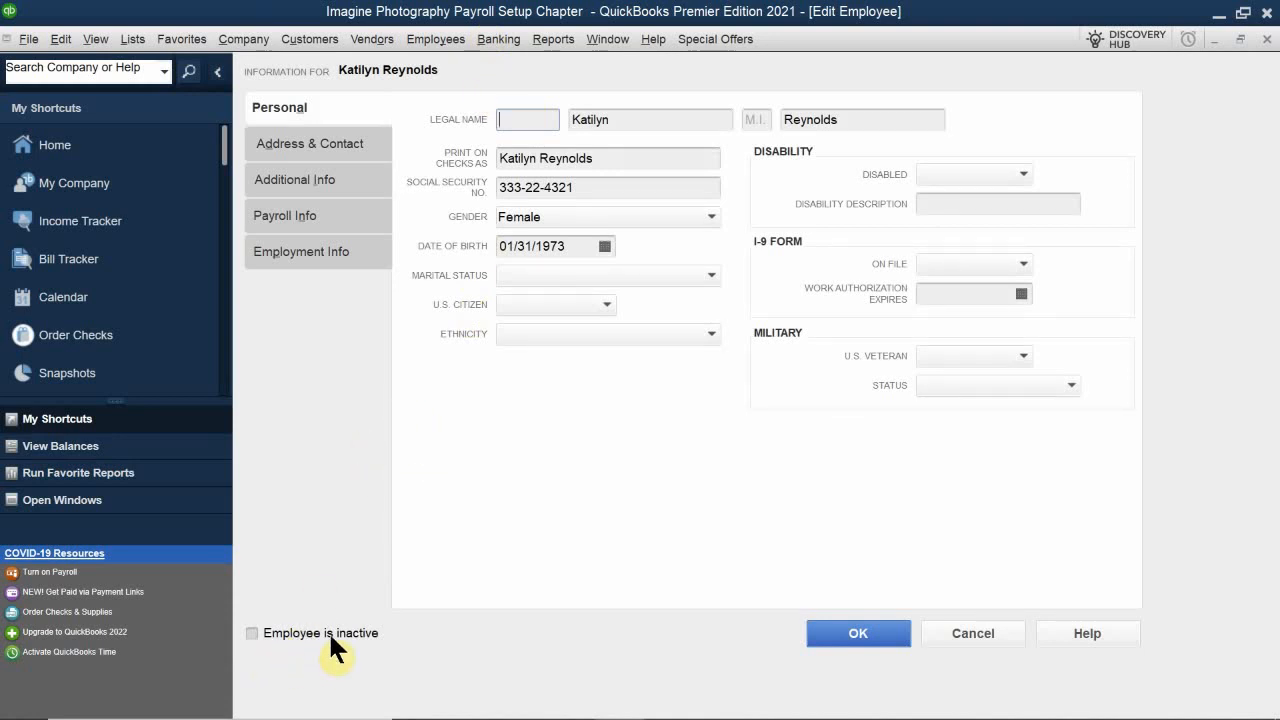
left_click(299, 630)
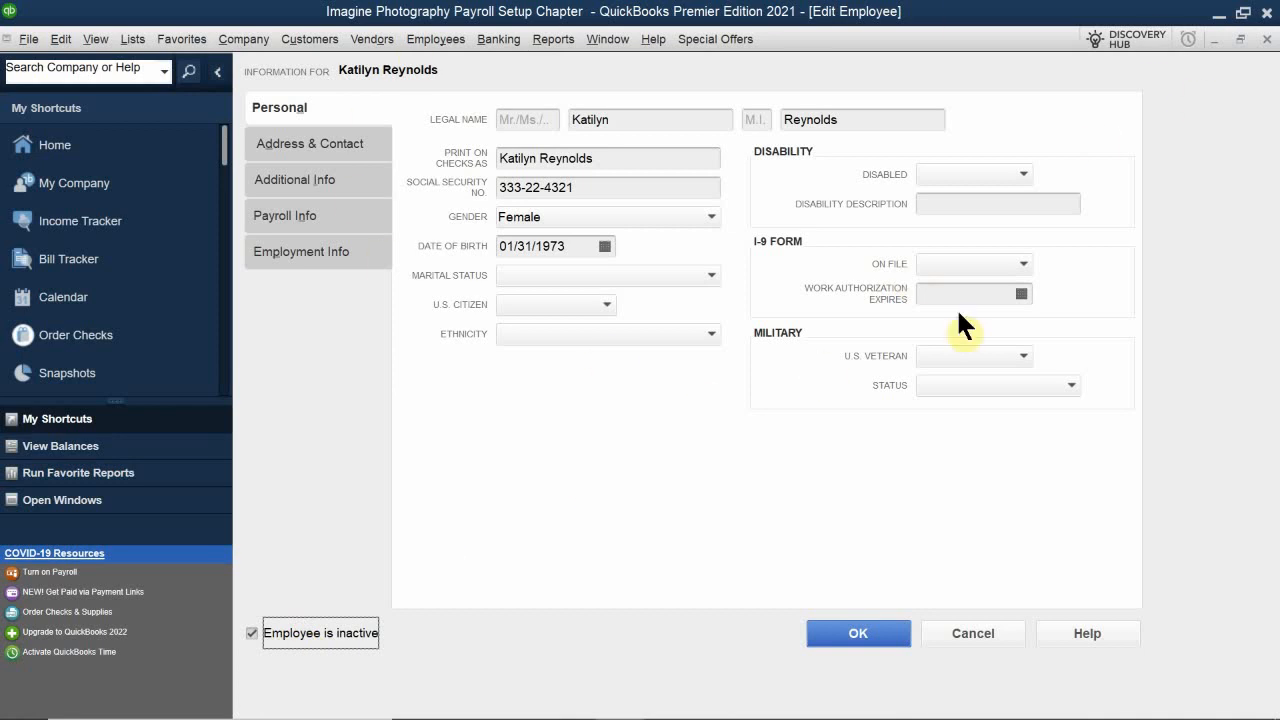
left_click(322, 622)
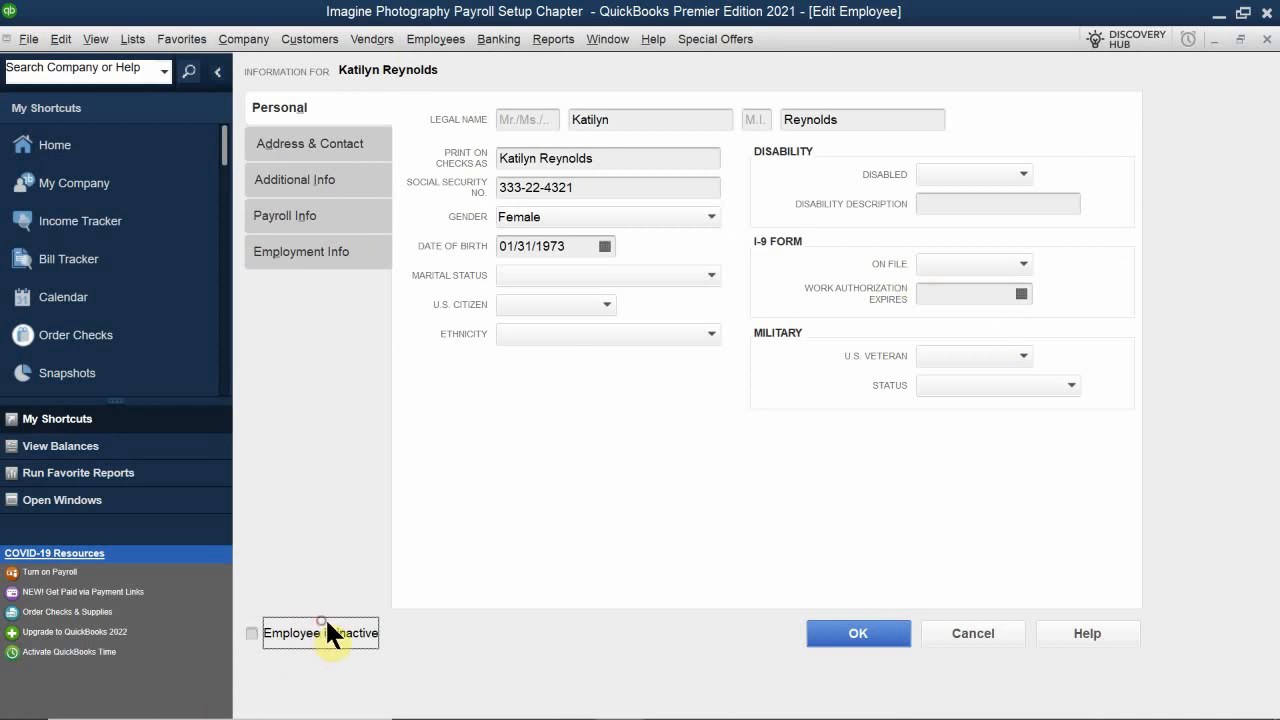
left_click(872, 630)
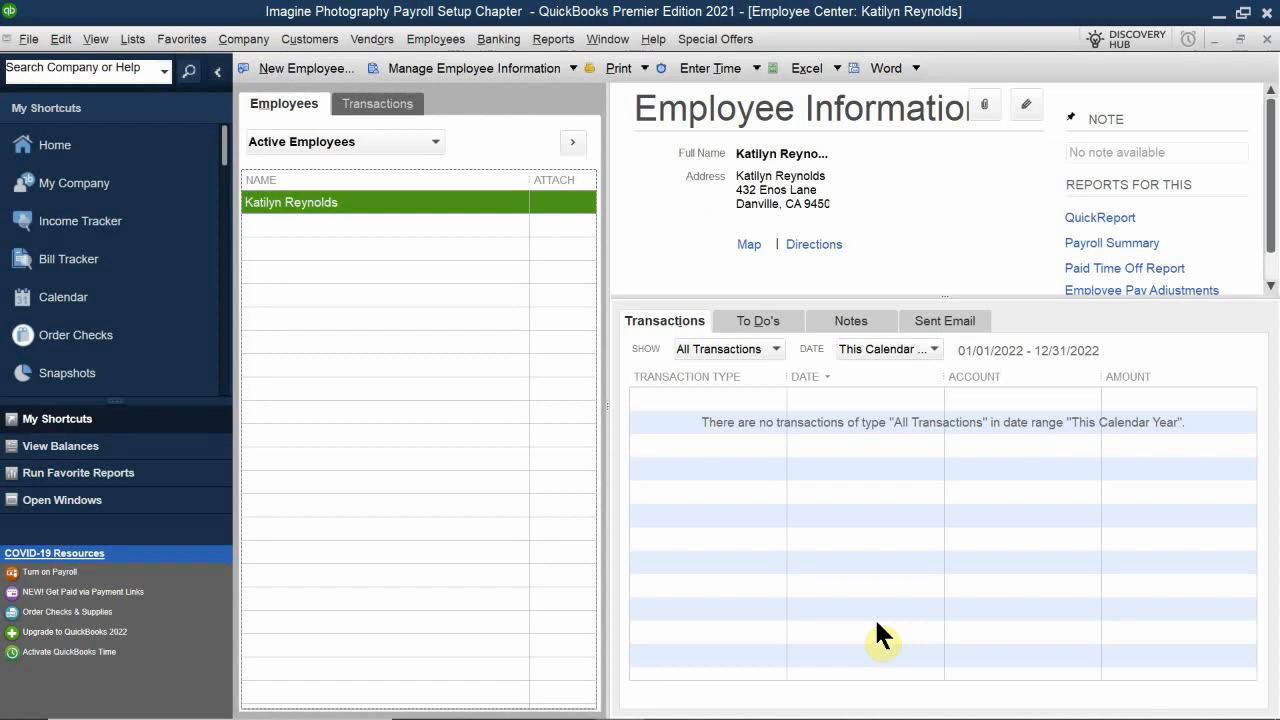
Step: Open the employee's record and inspect the release date on the employment info, then close it
double_click(365, 197)
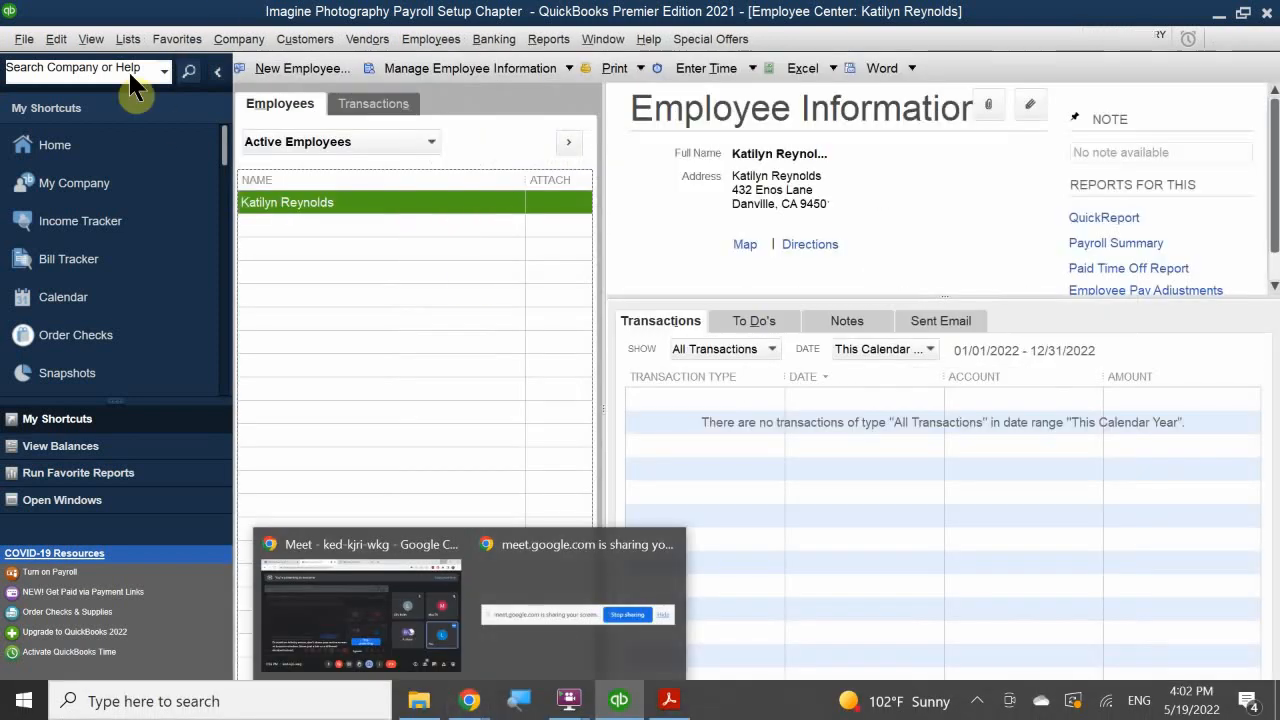
double_click(370, 203)
left_click(316, 254)
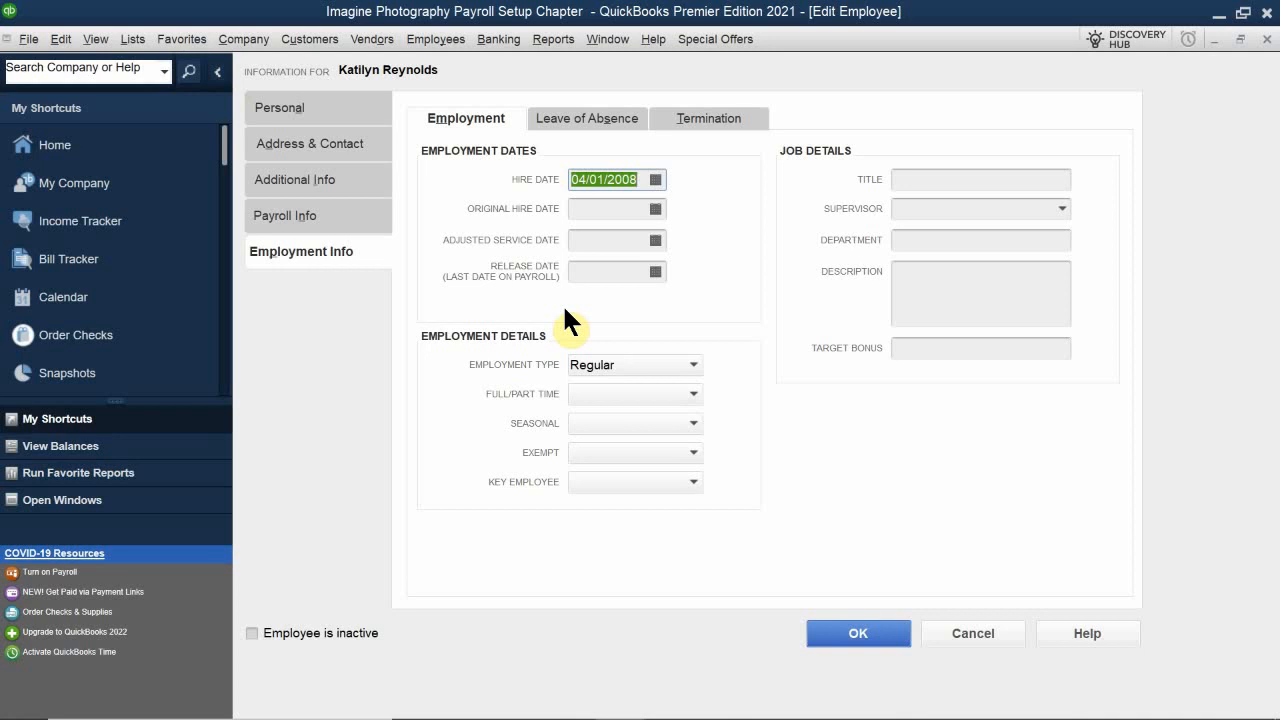
left_click(621, 268)
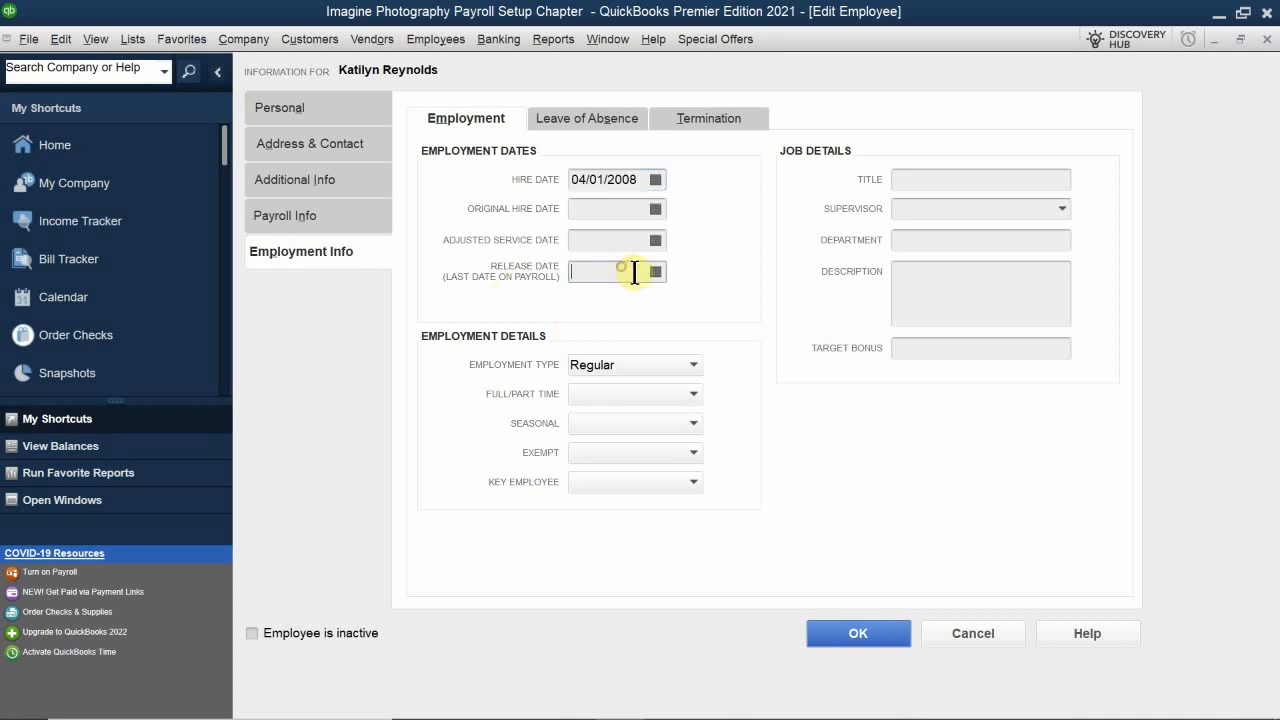
left_click(655, 272)
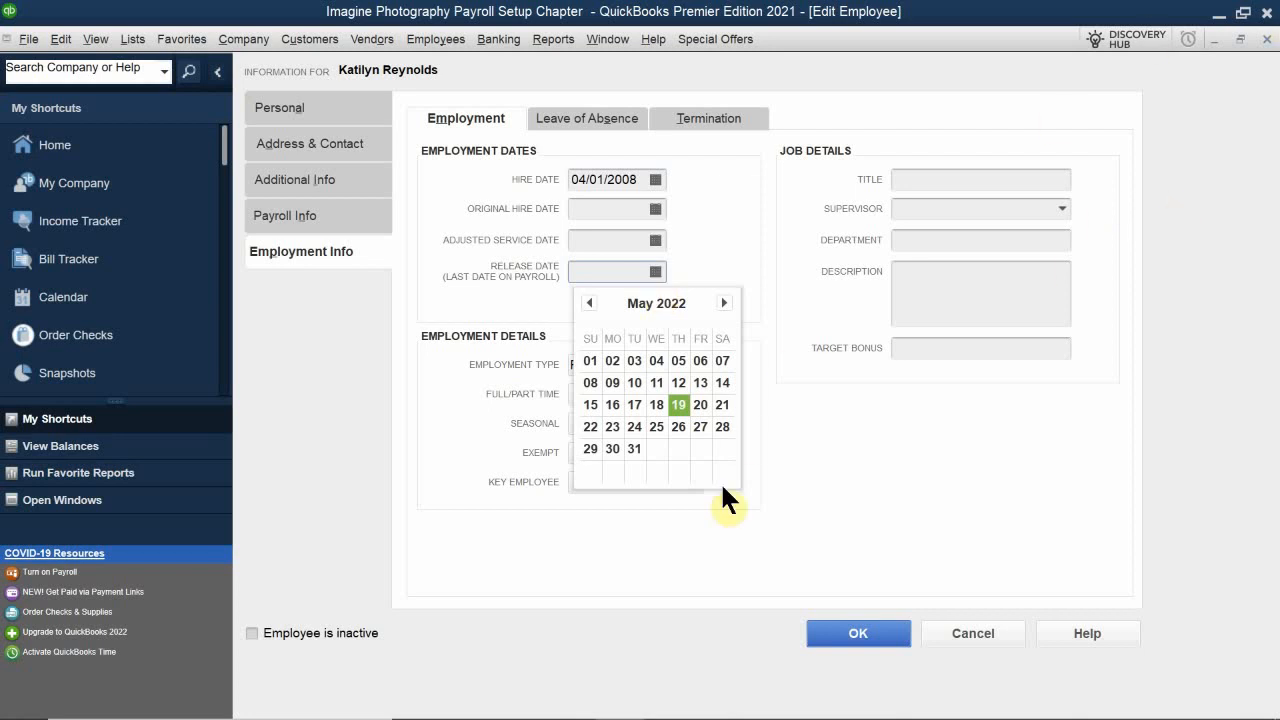
left_click(843, 638)
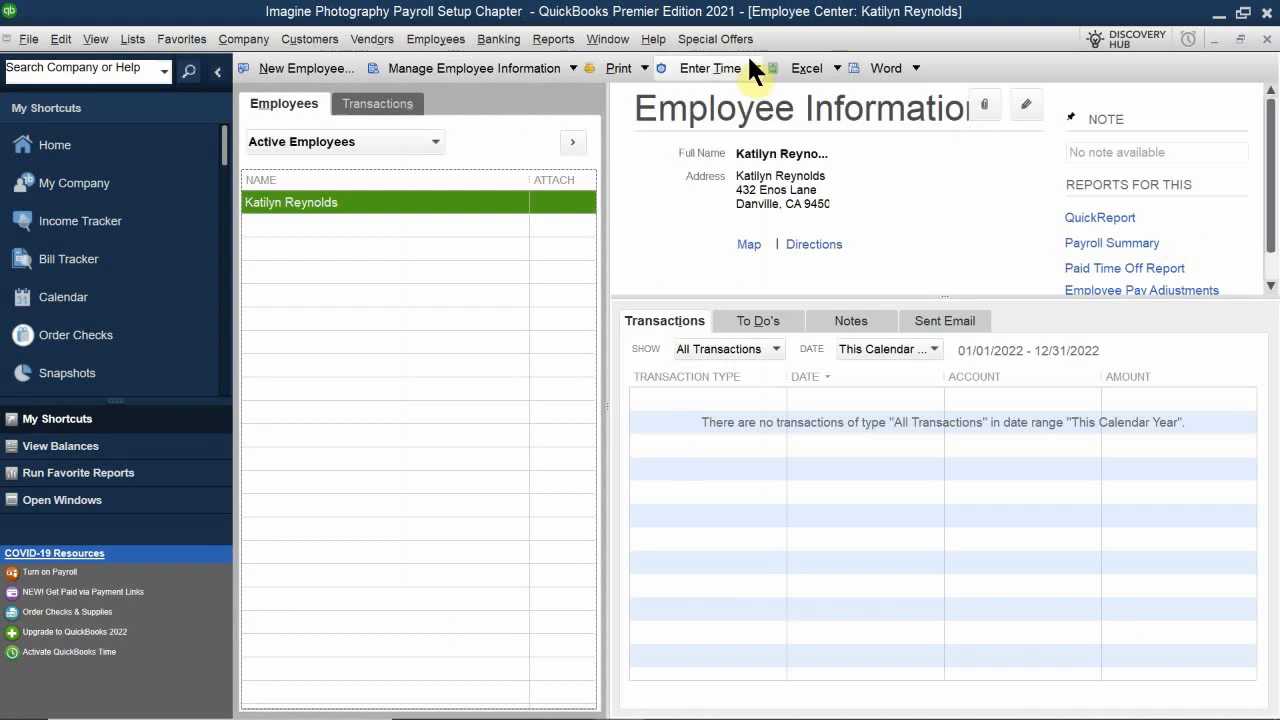
Step: Switch to the QB 2021 CH 10 PDF and scroll through the payroll setup instructions
mouse_move(668, 712)
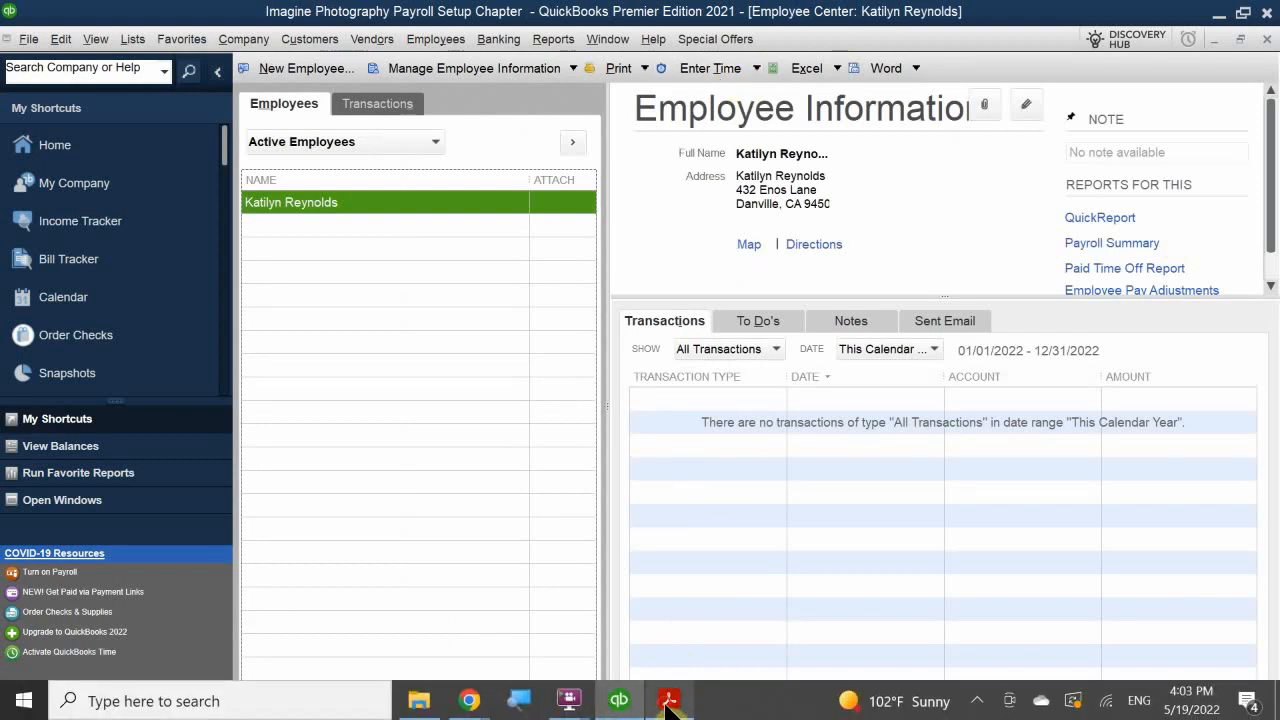
left_click(668, 704)
scroll(510, 467, "down", 10)
scroll(510, 467, "down", 1)
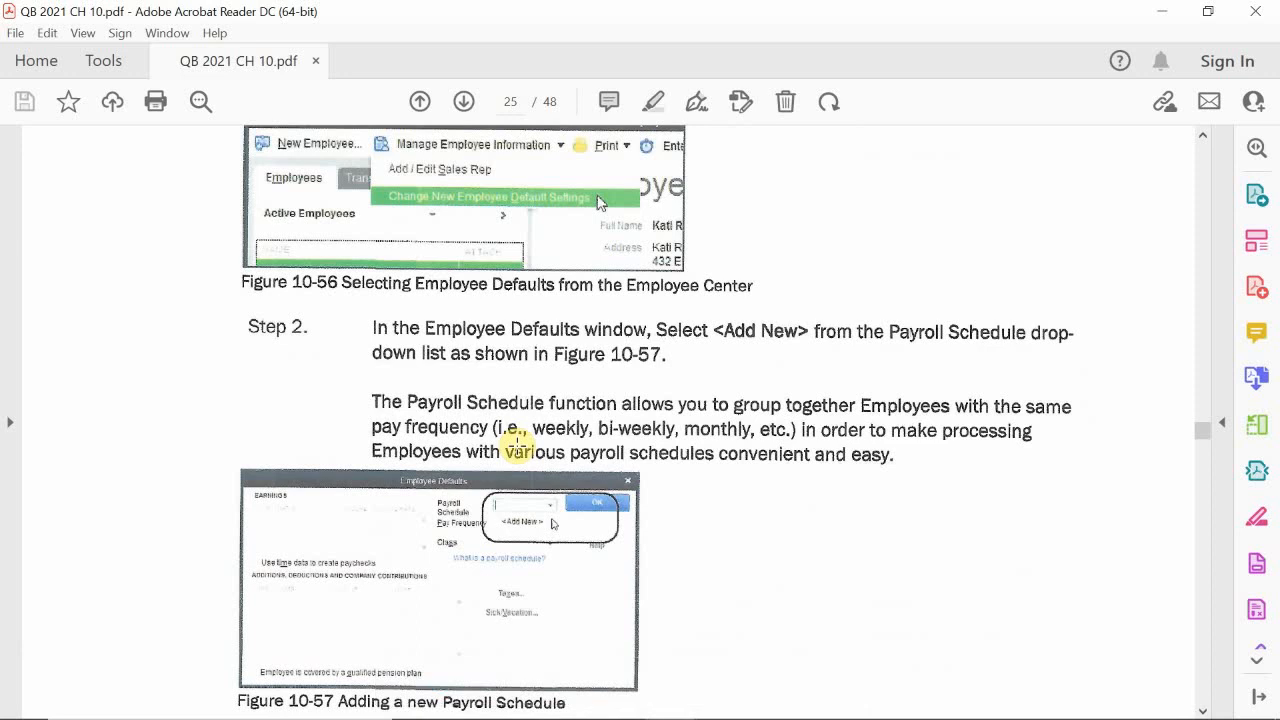
scroll(517, 446, "down", 15)
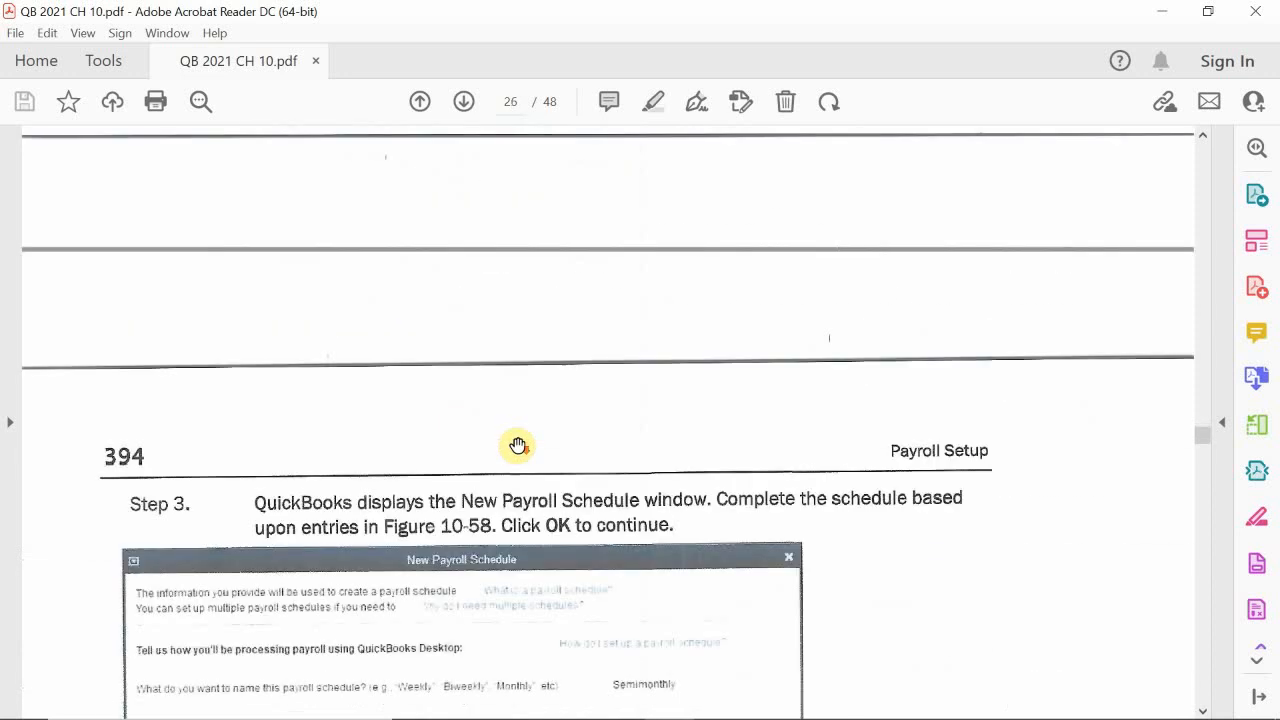
scroll(517, 445, "down", 13)
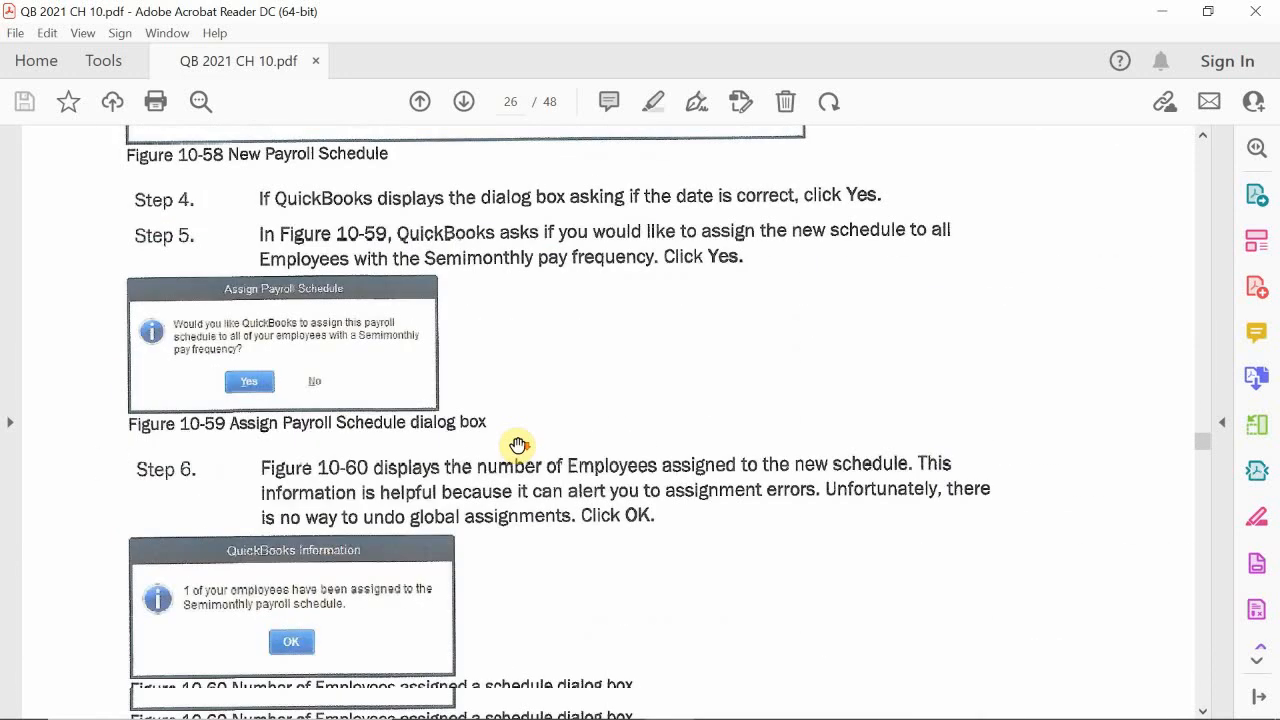
scroll(517, 445, "down", 18)
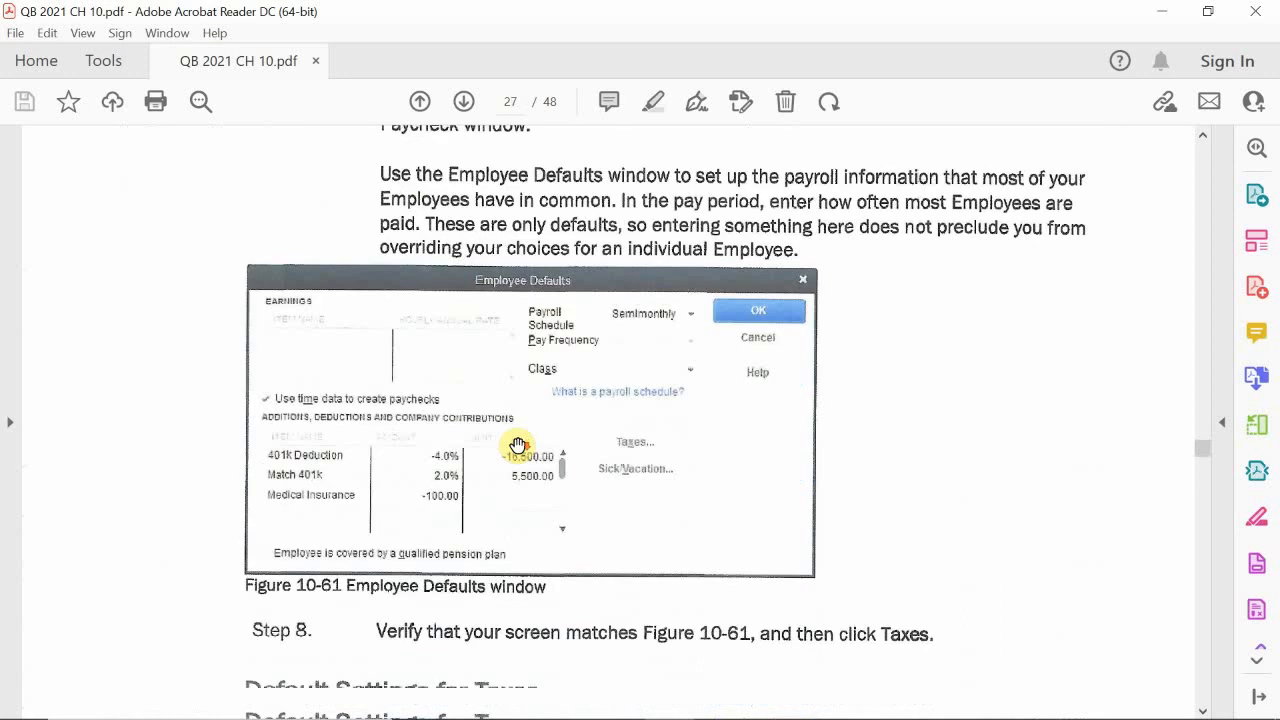
scroll(517, 446, "down", 7)
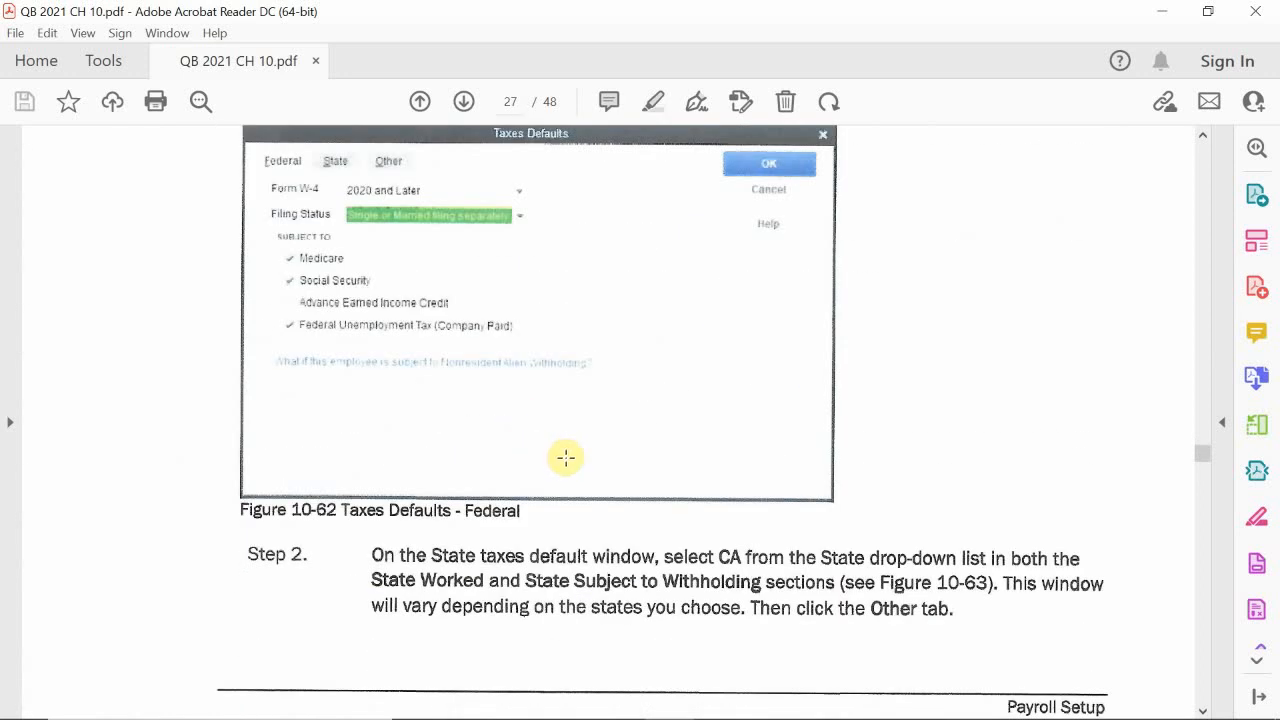
scroll(572, 455, "down", 1)
scroll(578, 455, "down", 5)
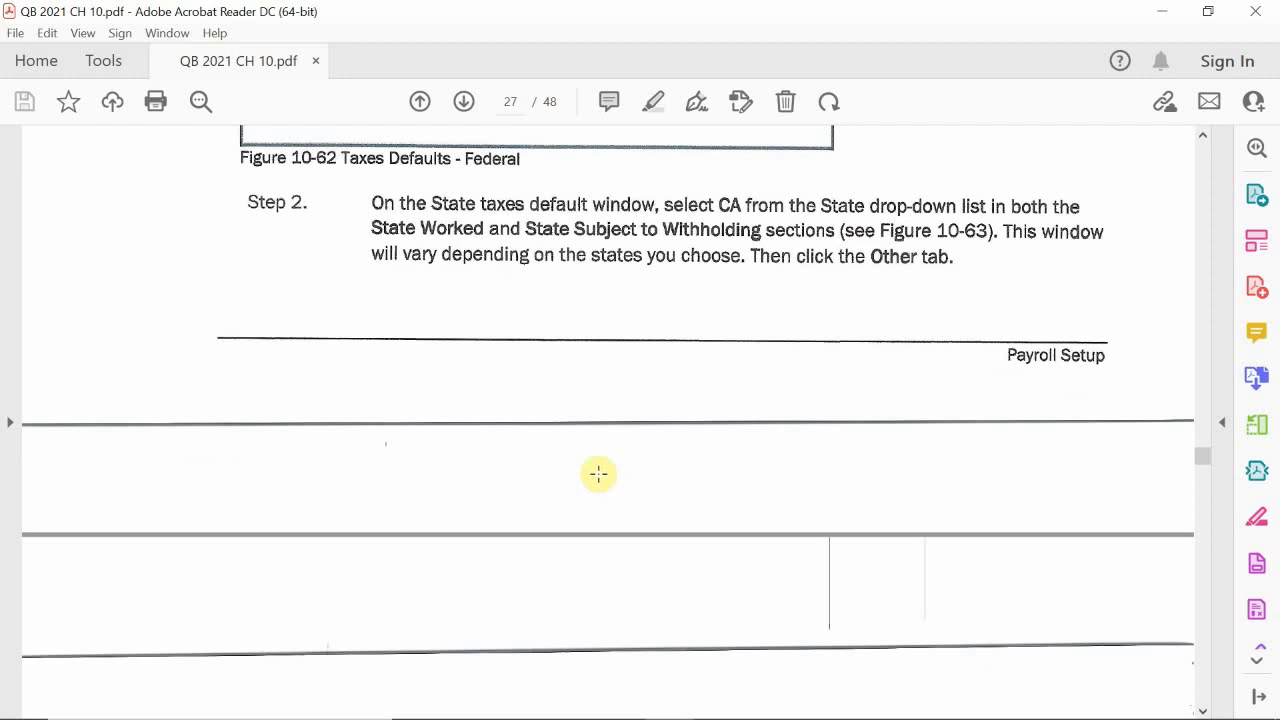
scroll(598, 460, "down", 5)
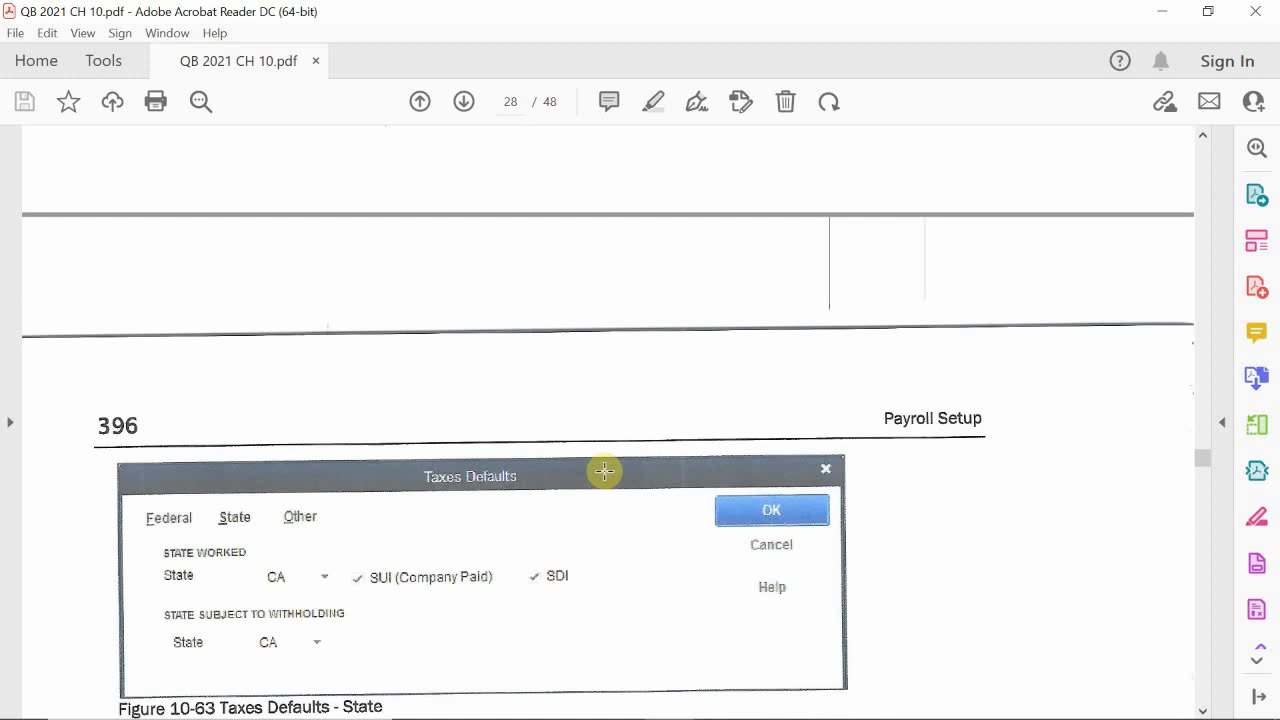
scroll(604, 471, "down", 15)
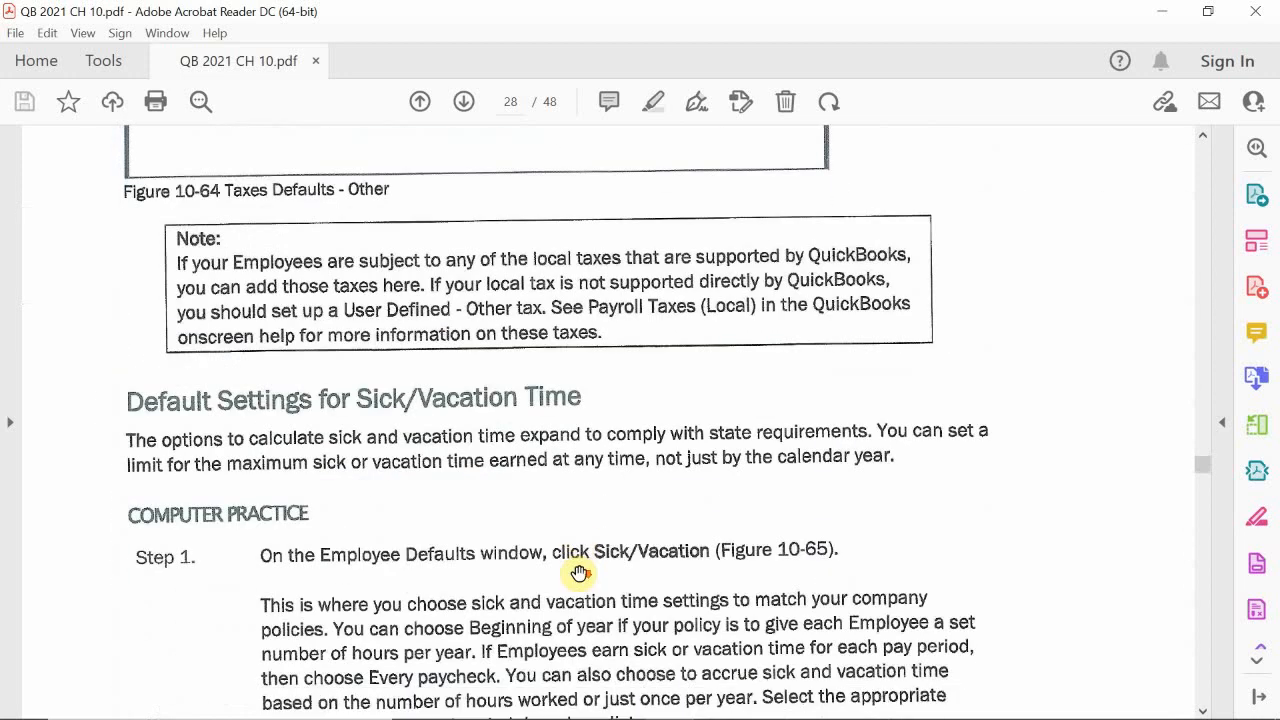
scroll(579, 573, "down", 15)
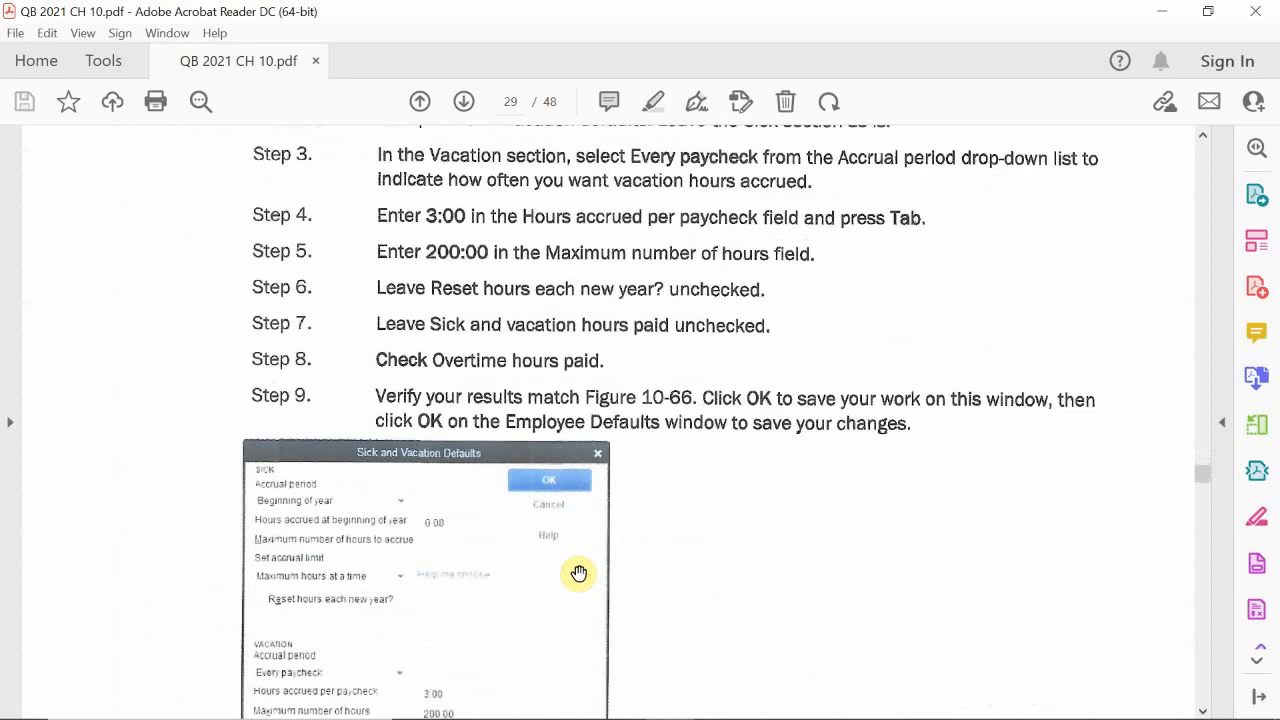
scroll(579, 573, "down", 15)
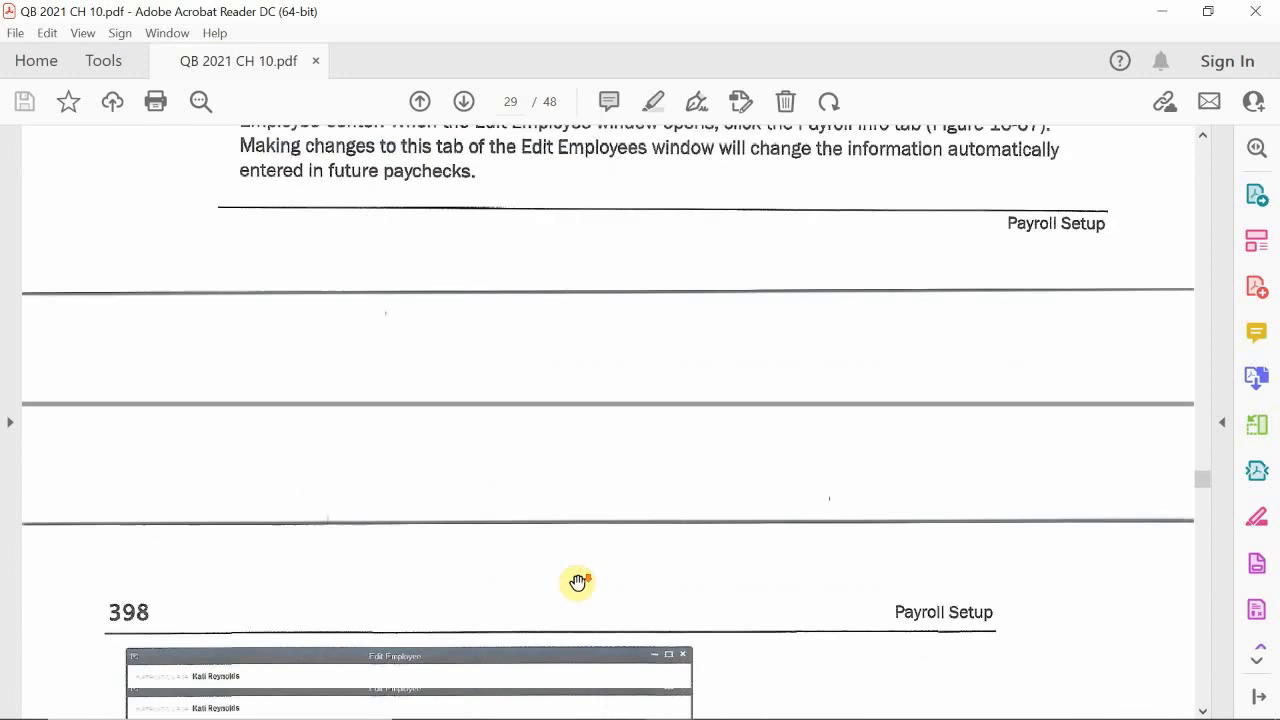
Step: Scroll through the PDF's payroll item instructions past the Officer's Salary item setup
scroll(578, 582, "down", 1)
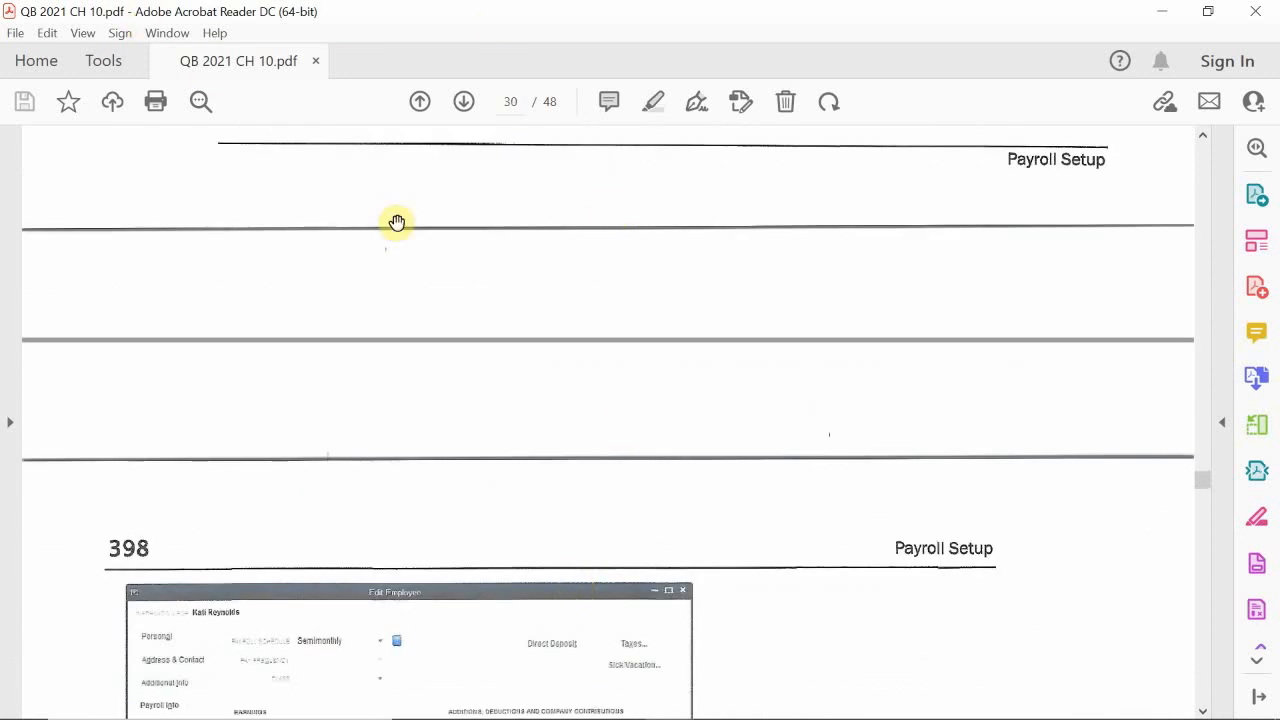
scroll(609, 451, "down", 12)
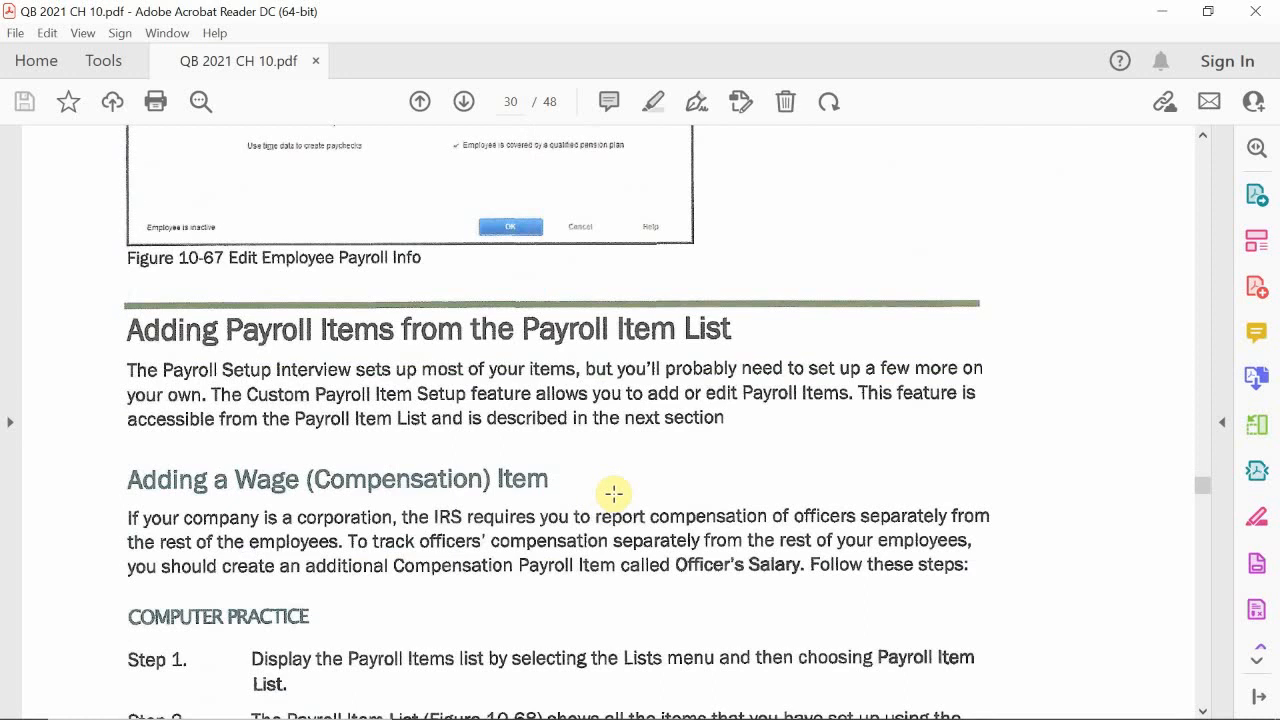
scroll(613, 492, "down", 20)
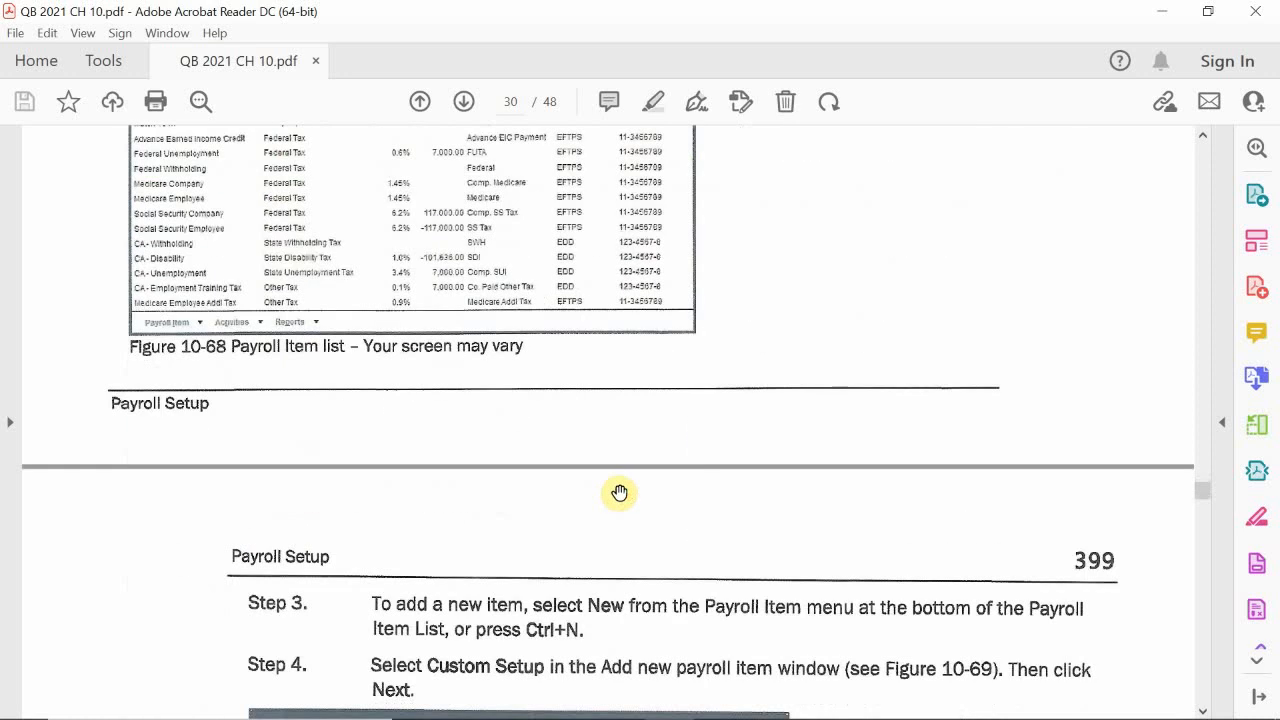
scroll(620, 492, "down", 10)
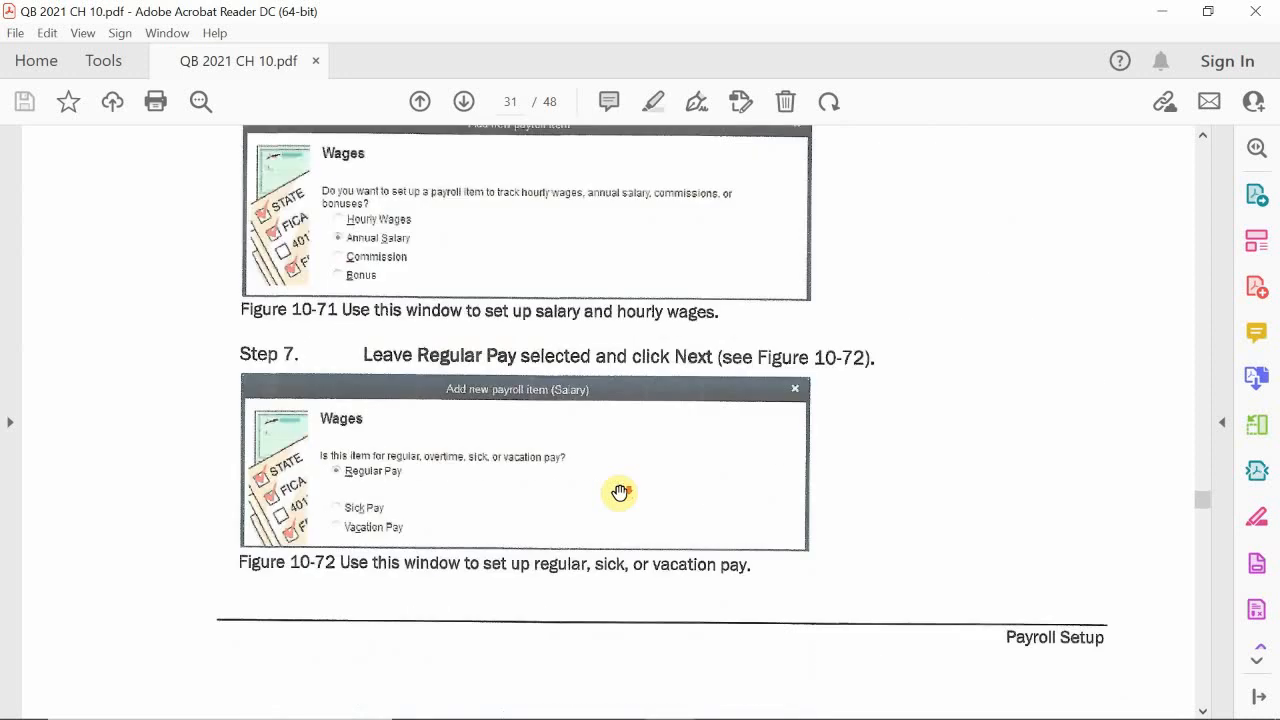
scroll(620, 492, "down", 10)
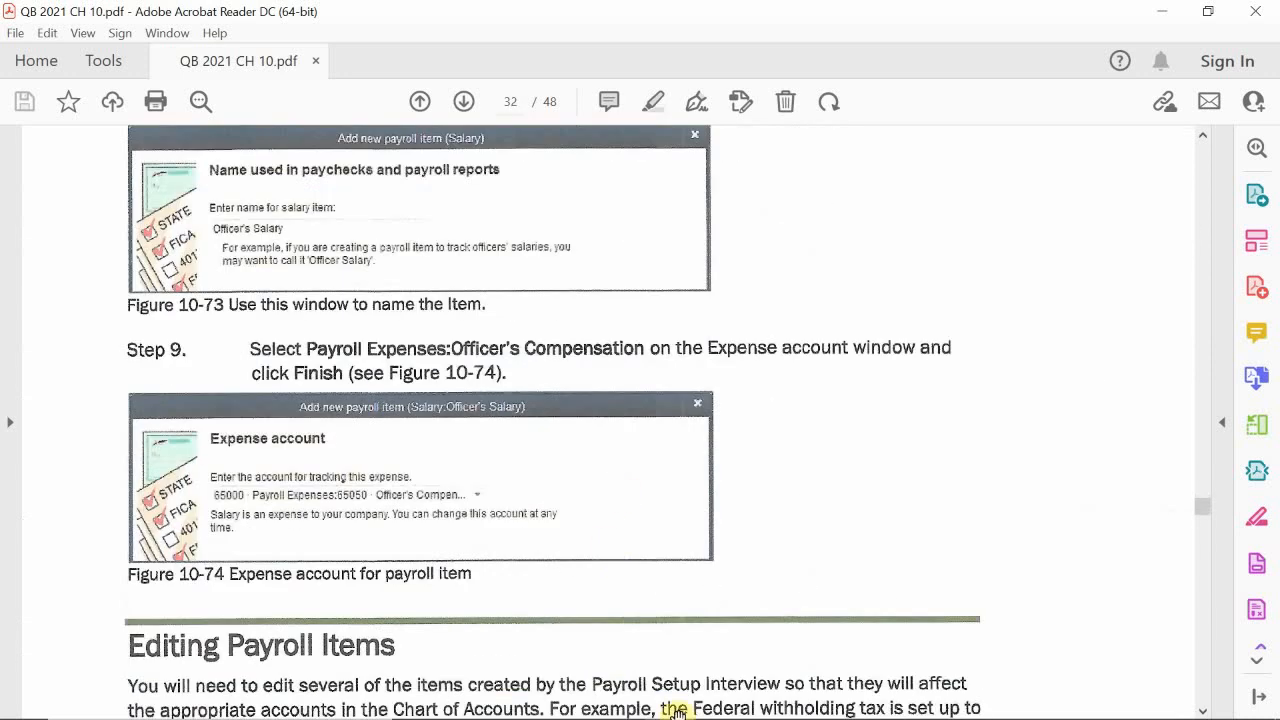
mouse_move(672, 705)
scroll(572, 558, "down", 3)
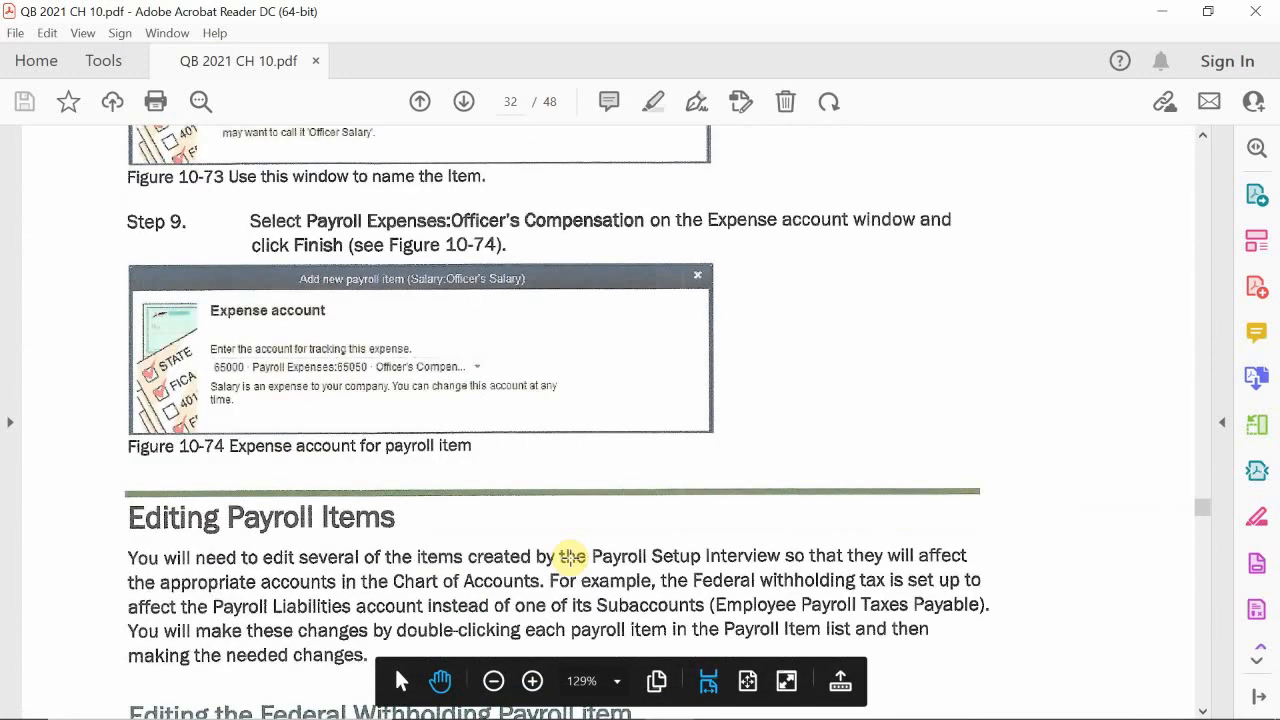
scroll(572, 557, "down", 3)
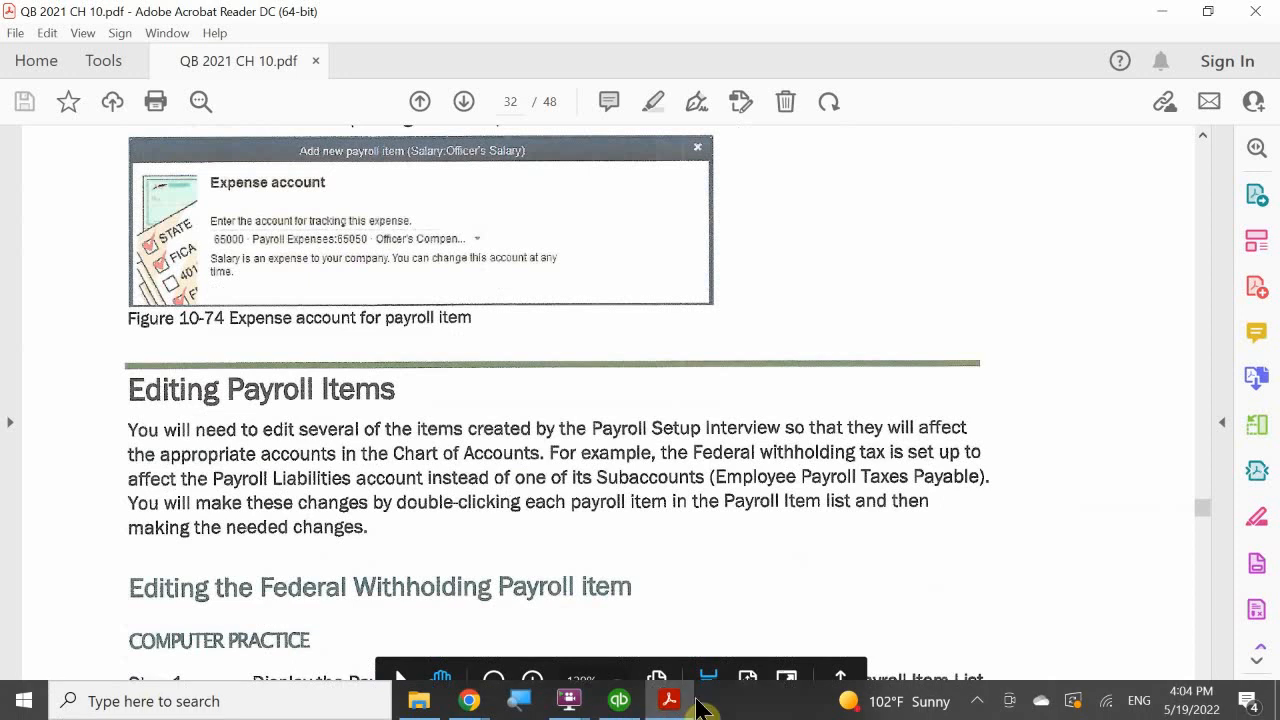
Step: Switch to QuickBooks and browse the Employees & Payroll reports list without running a report
left_click(620, 701)
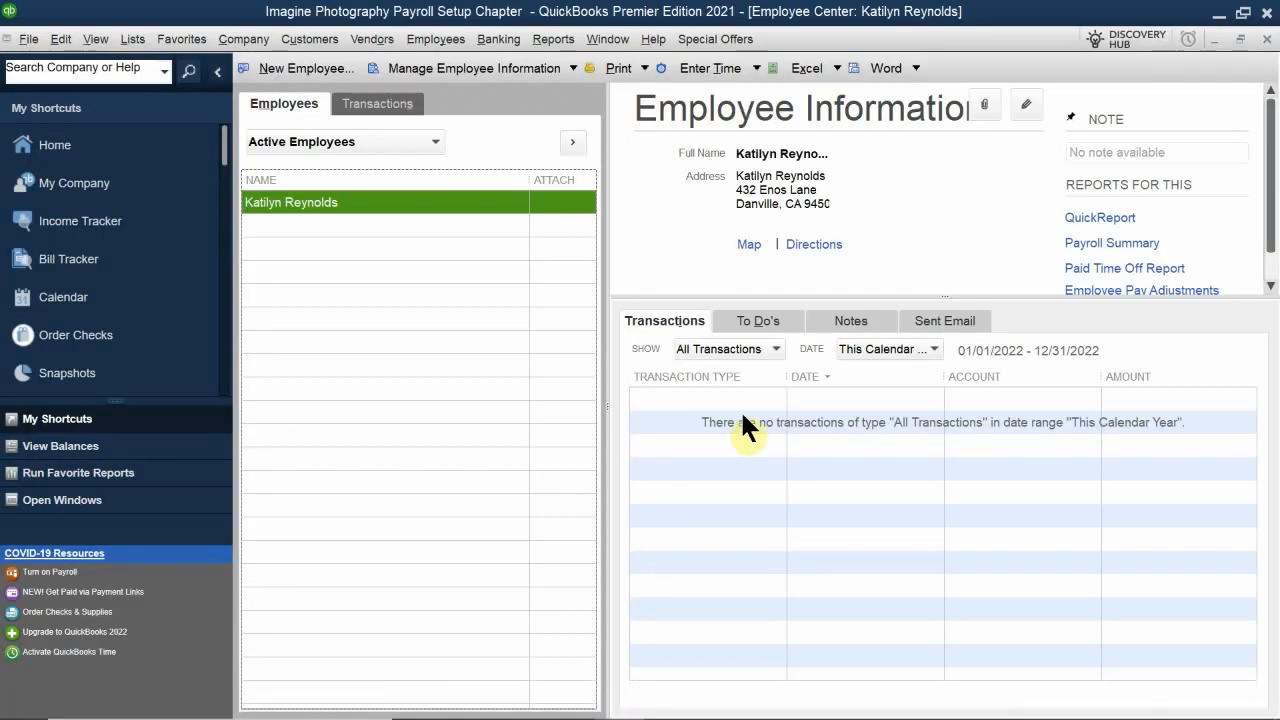
left_click(553, 39)
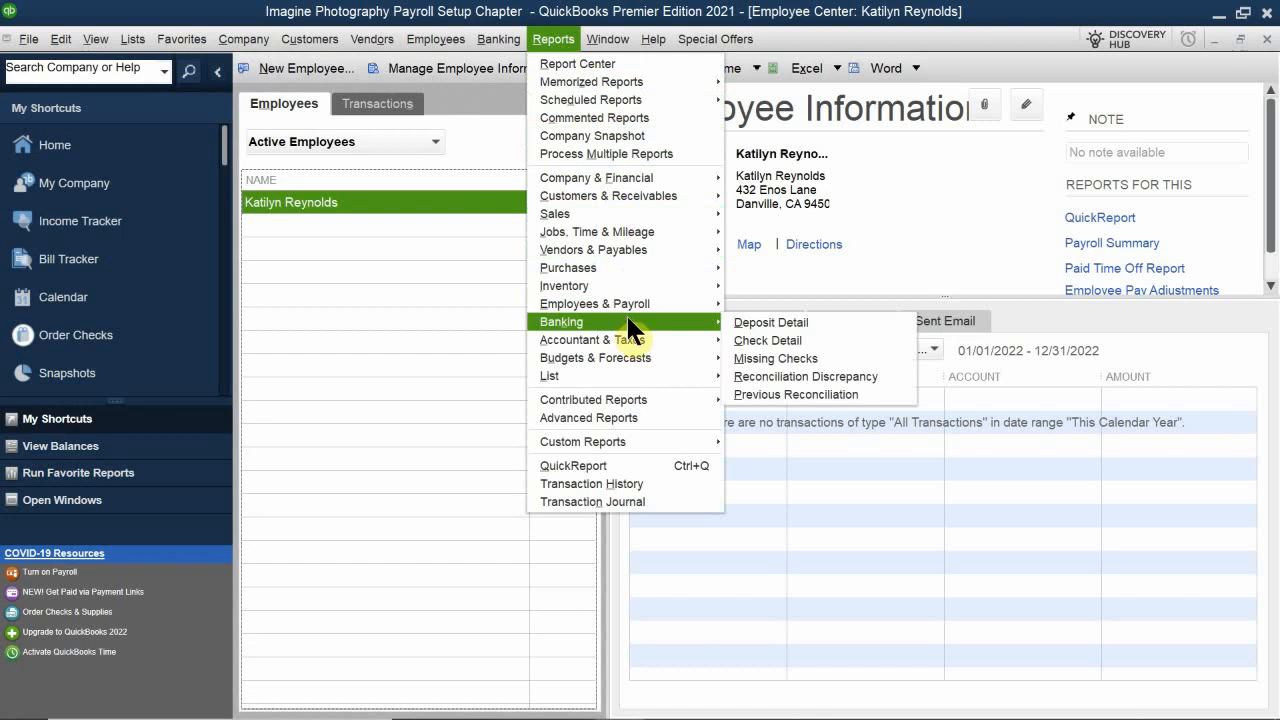
mouse_move(651, 300)
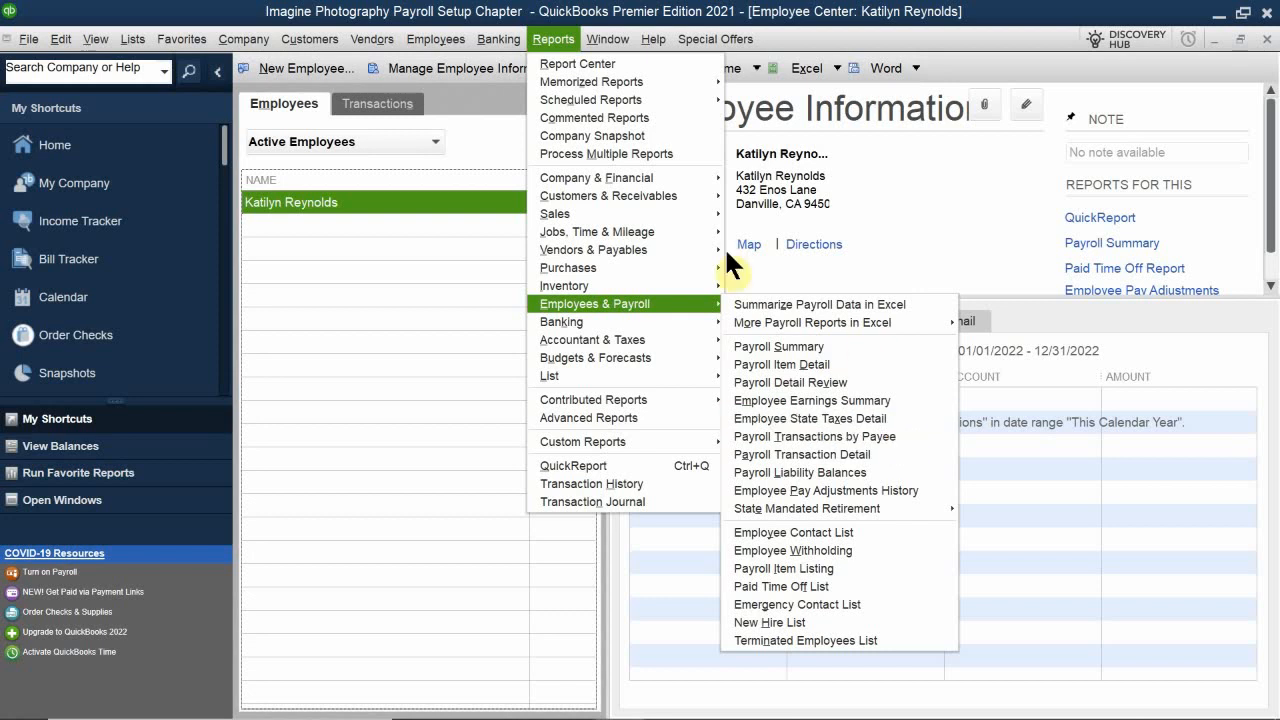
left_click(443, 269)
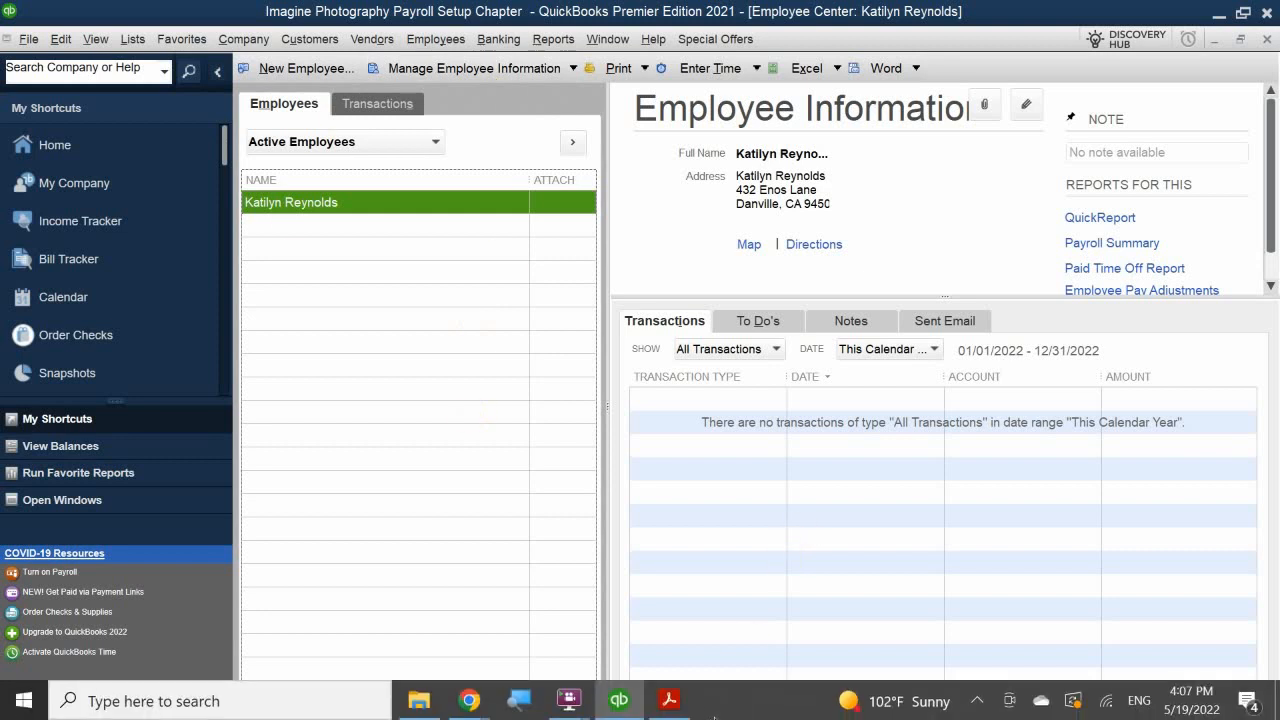
Step: Switch to the PDF and page through the payroll item editing sections down to the review questions
left_click(670, 700)
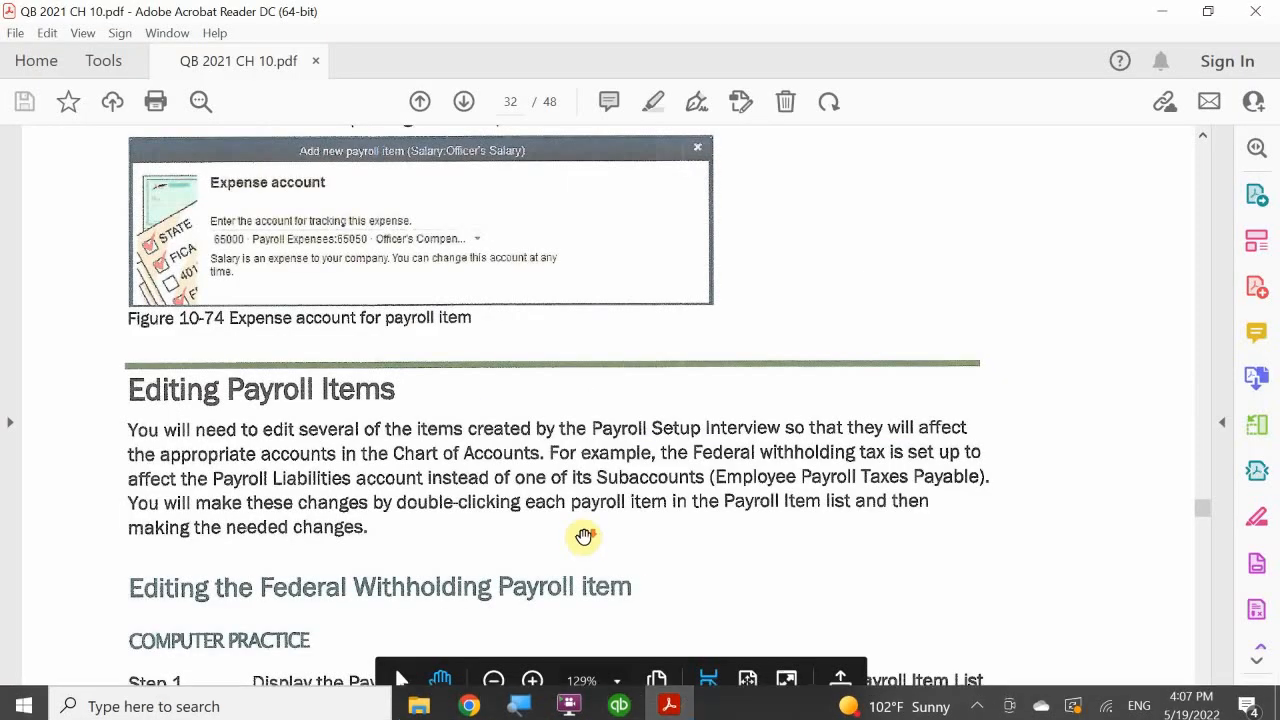
scroll(589, 491, "down", 15)
scroll(555, 487, "down", 15)
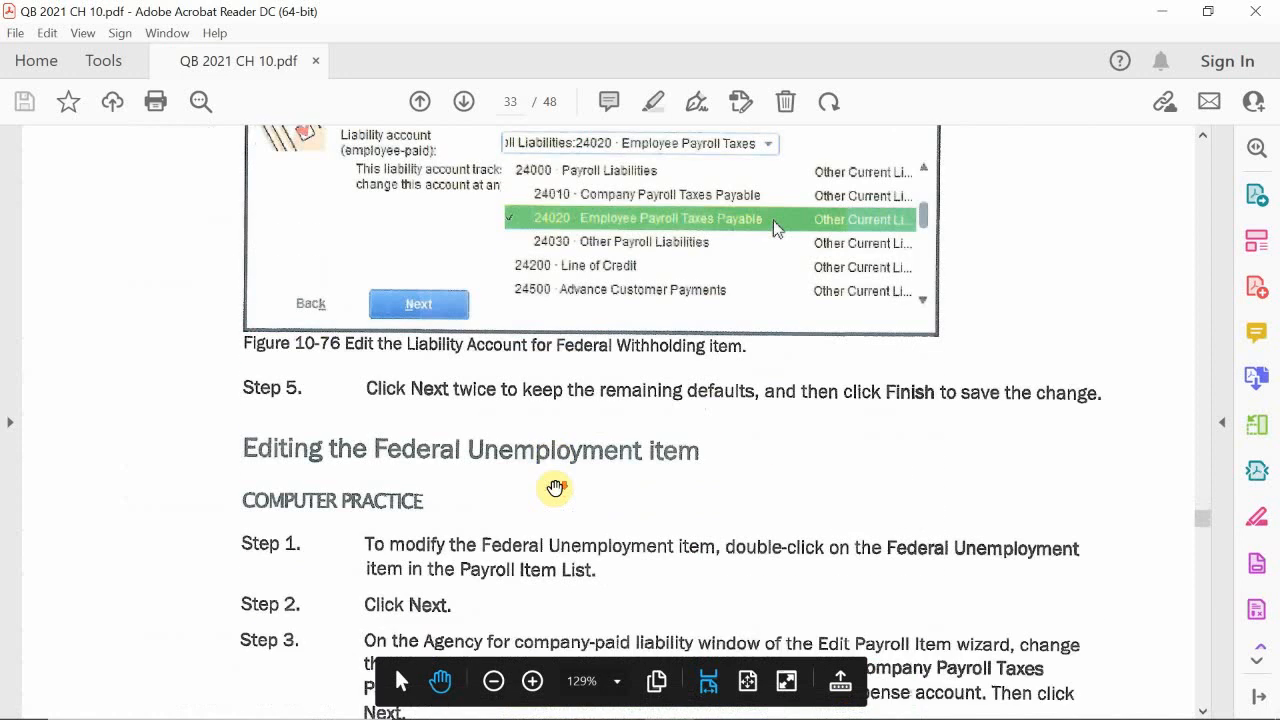
scroll(555, 487, "down", 15)
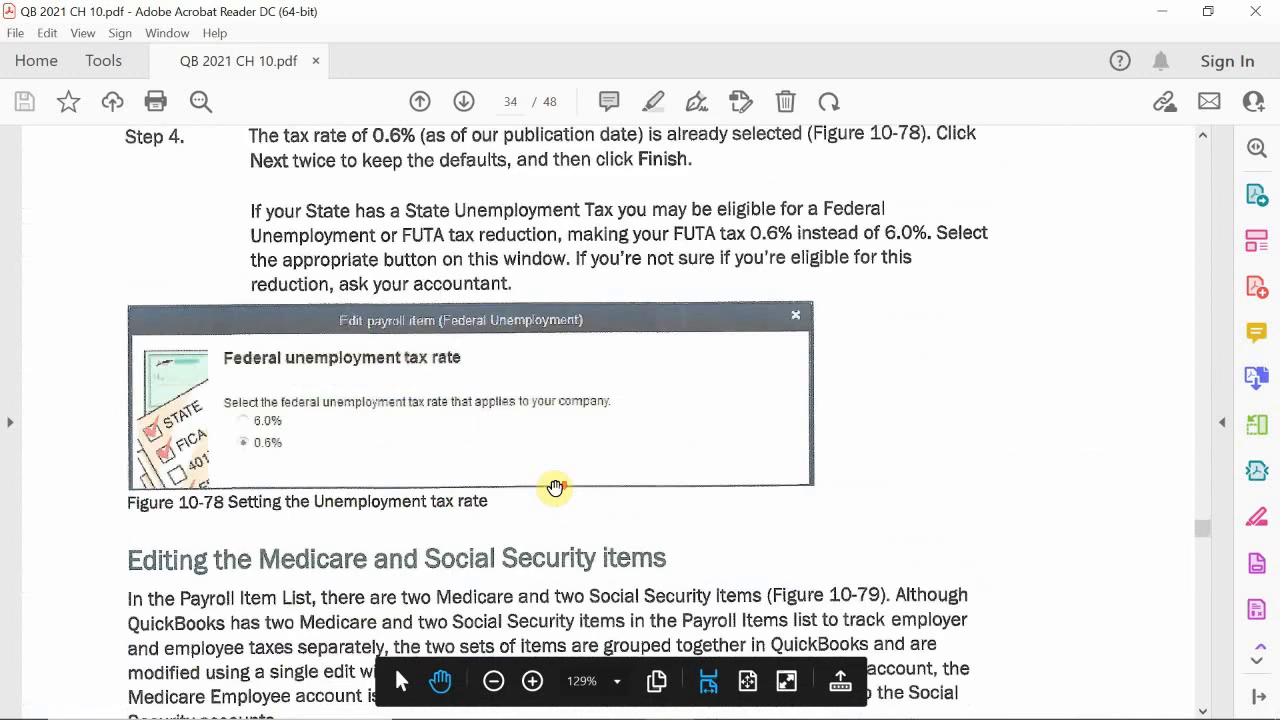
scroll(553, 489, "down", 15)
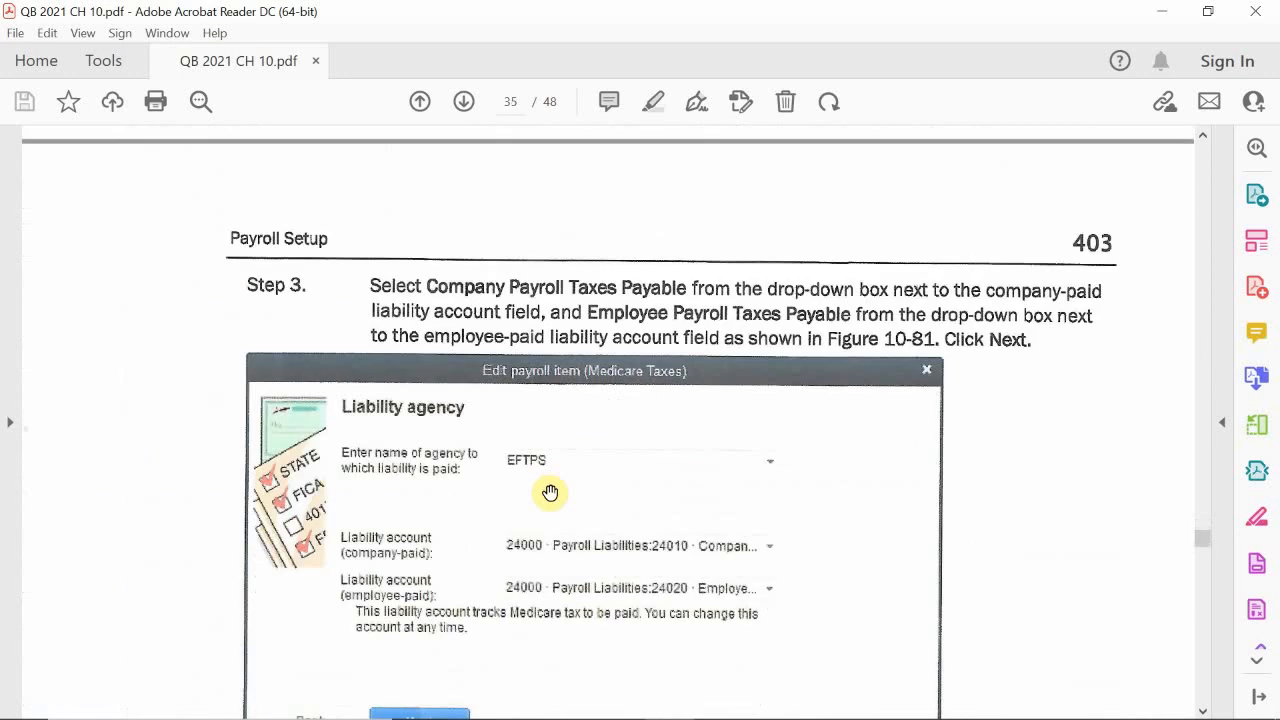
scroll(549, 493, "down", 15)
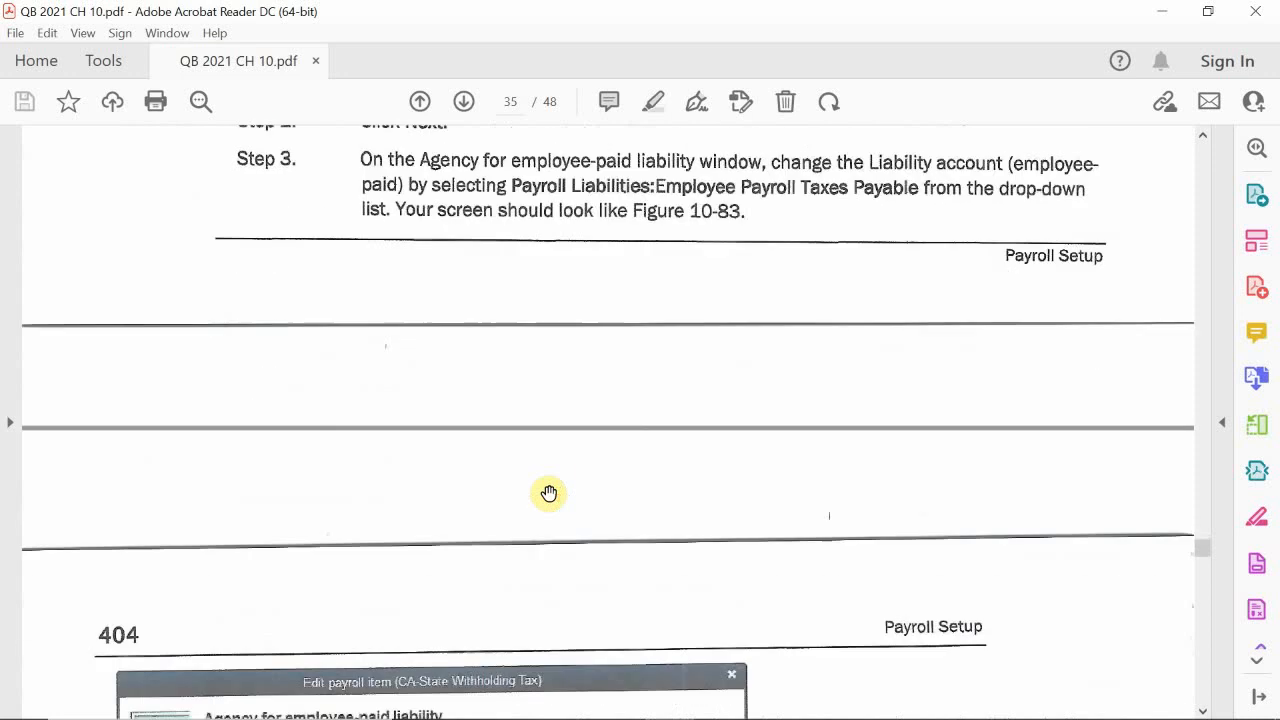
scroll(549, 493, "down", 15)
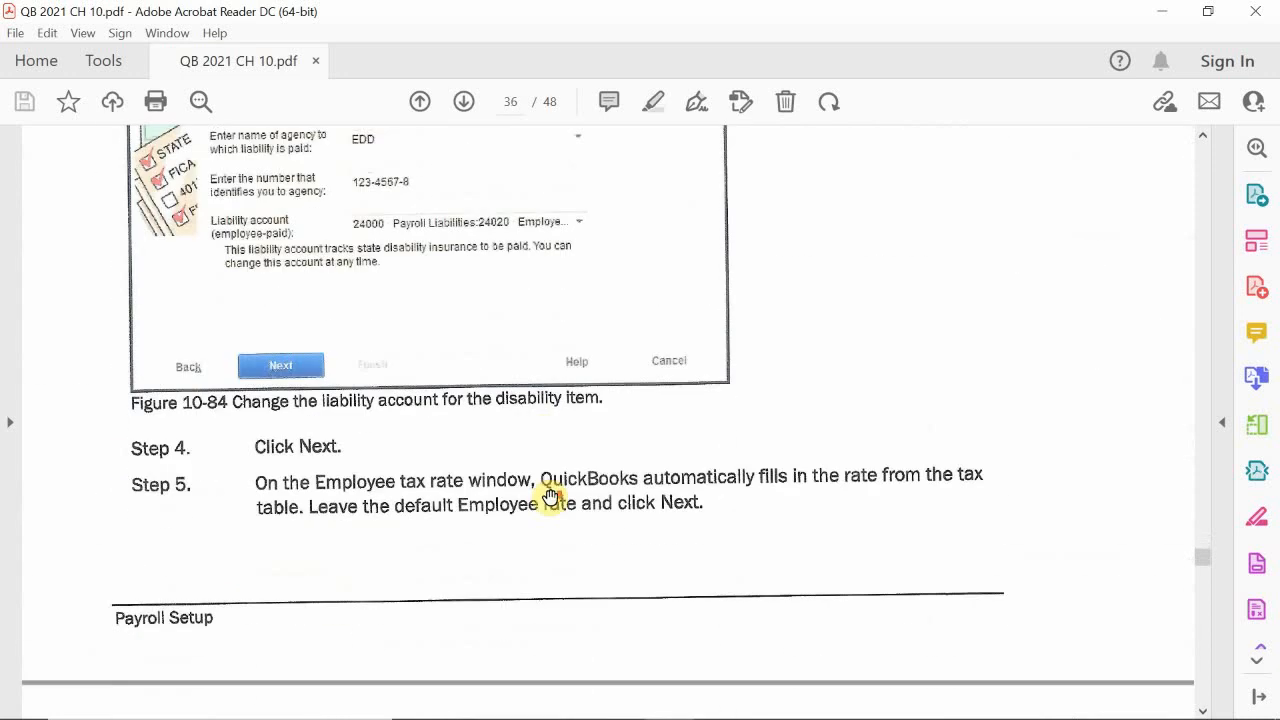
scroll(545, 503, "down", 15)
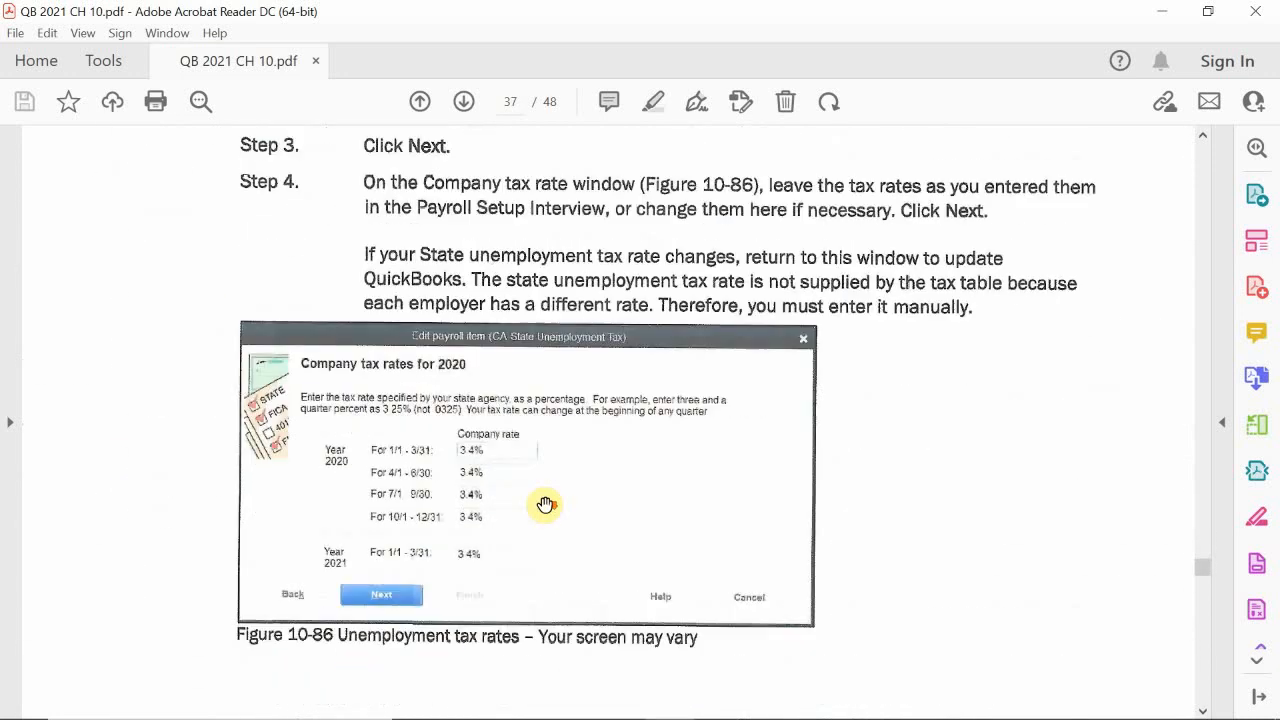
scroll(545, 503, "down", 15)
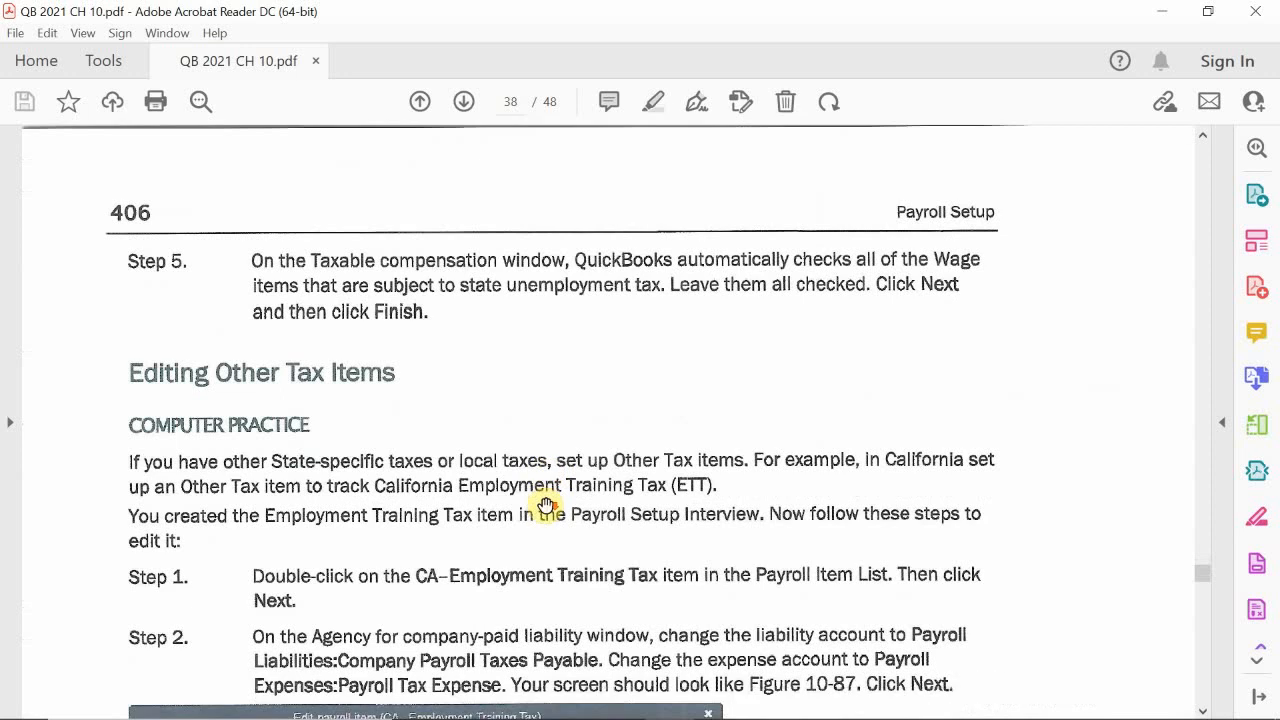
scroll(548, 503, "down", 5)
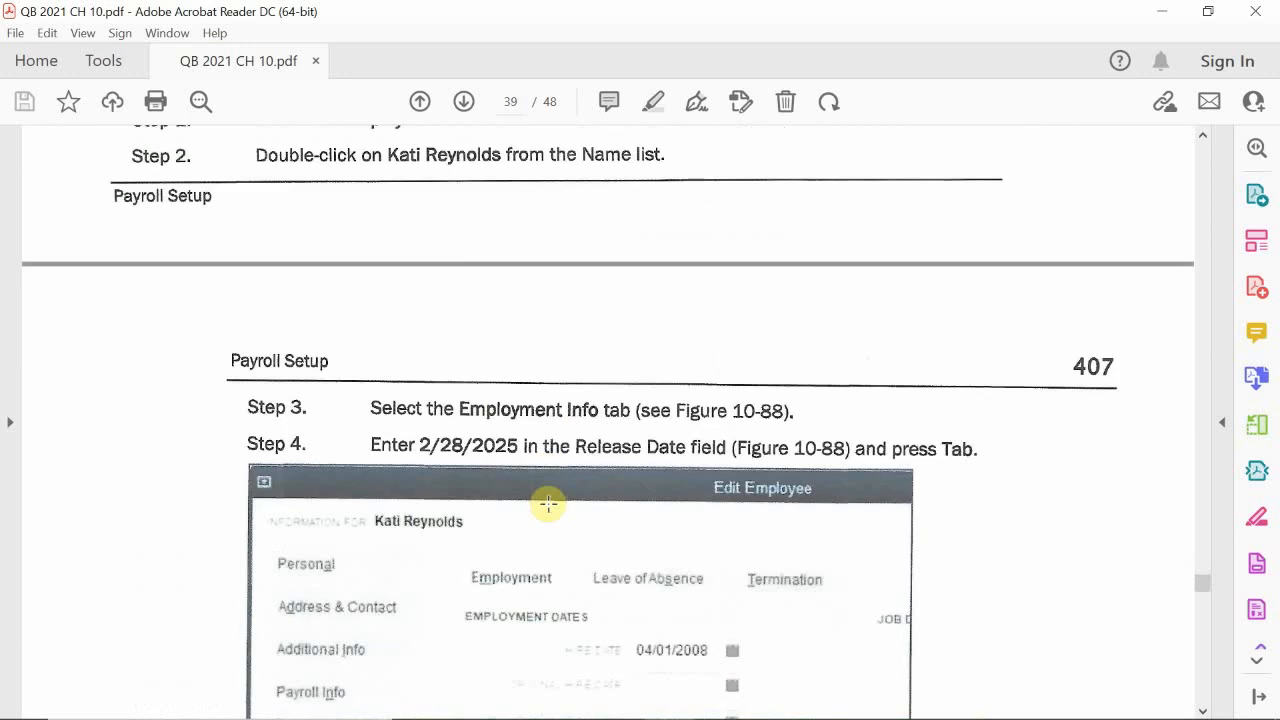
left_click(465, 101)
left_click(465, 101)
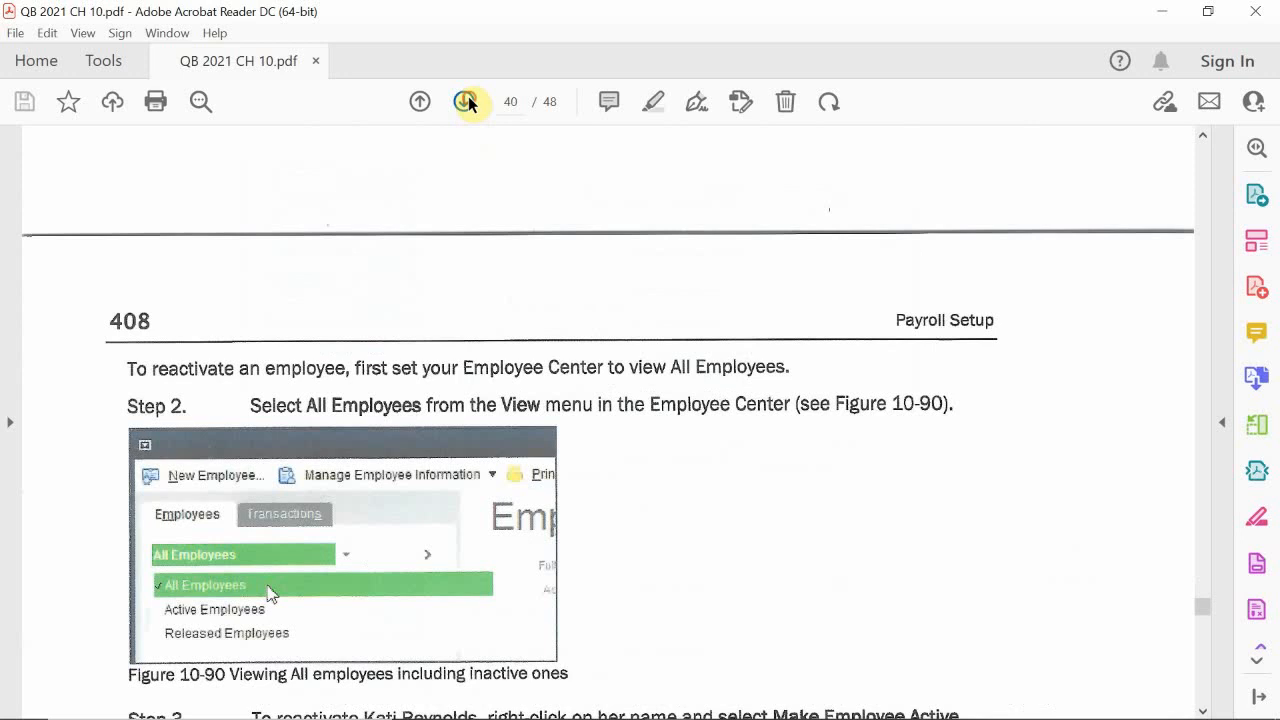
scroll(408, 349, "down", 4)
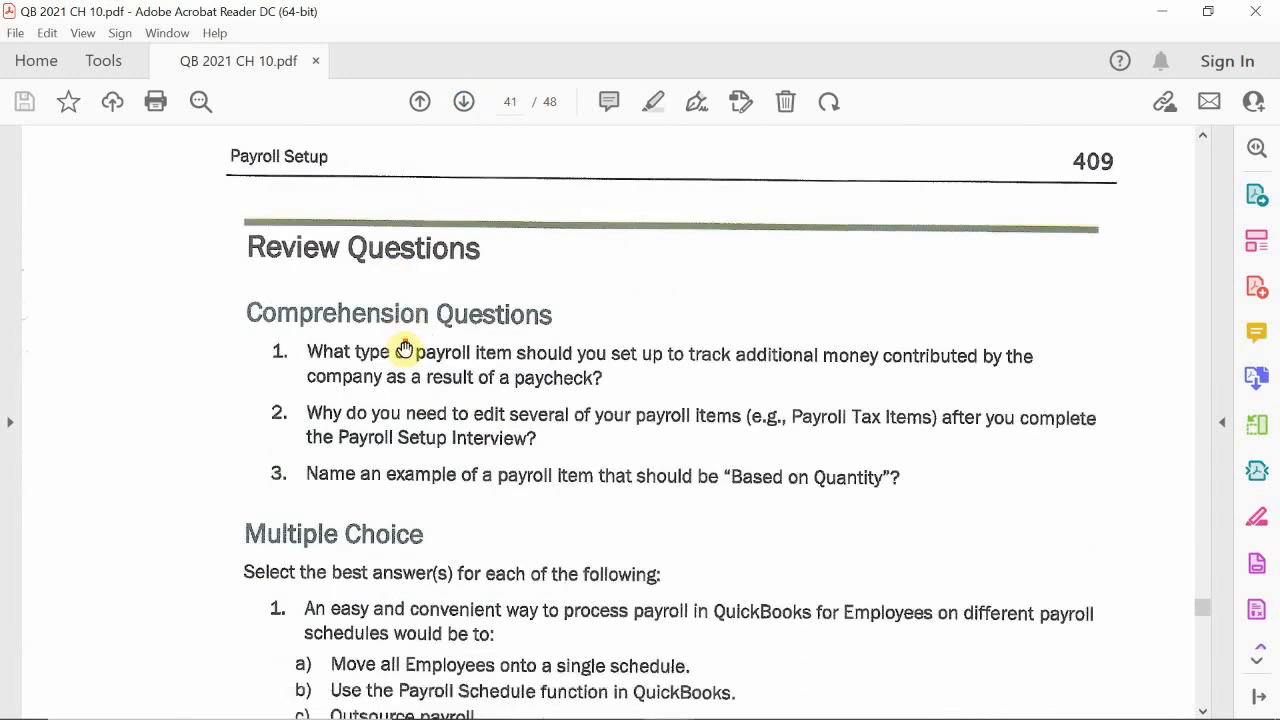
scroll(462, 347, "down", 4)
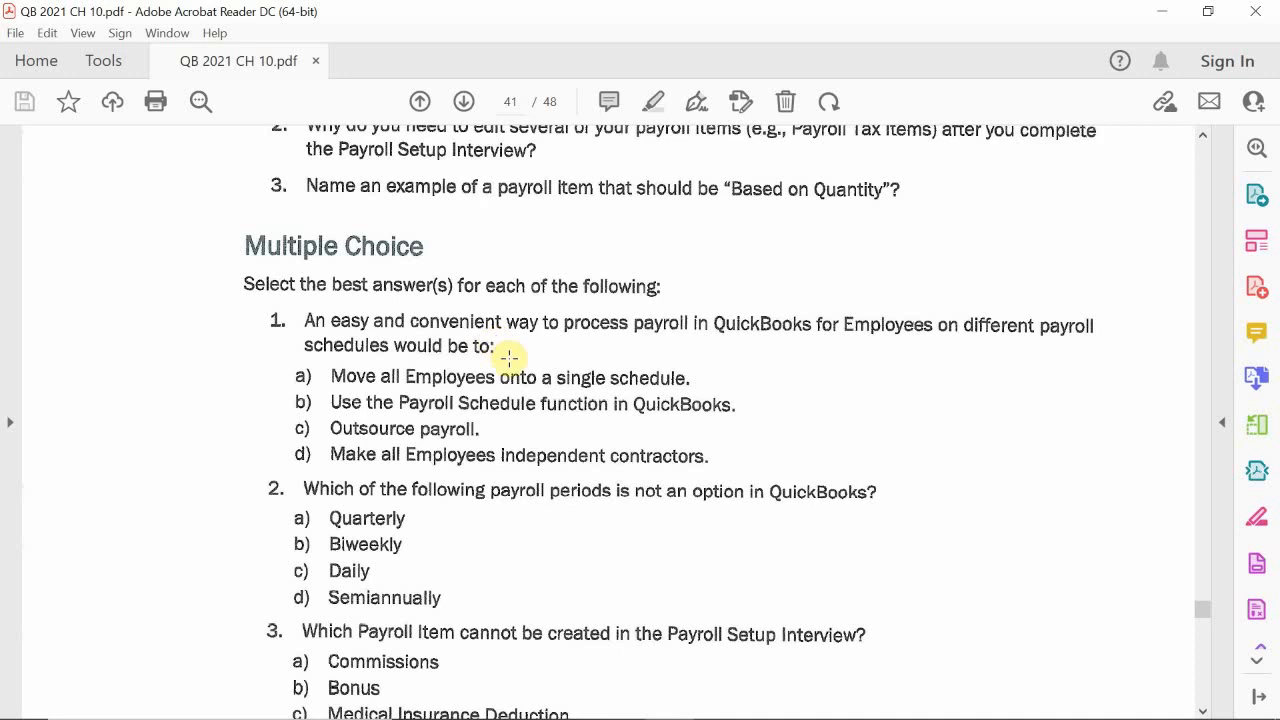
mouse_move(716, 715)
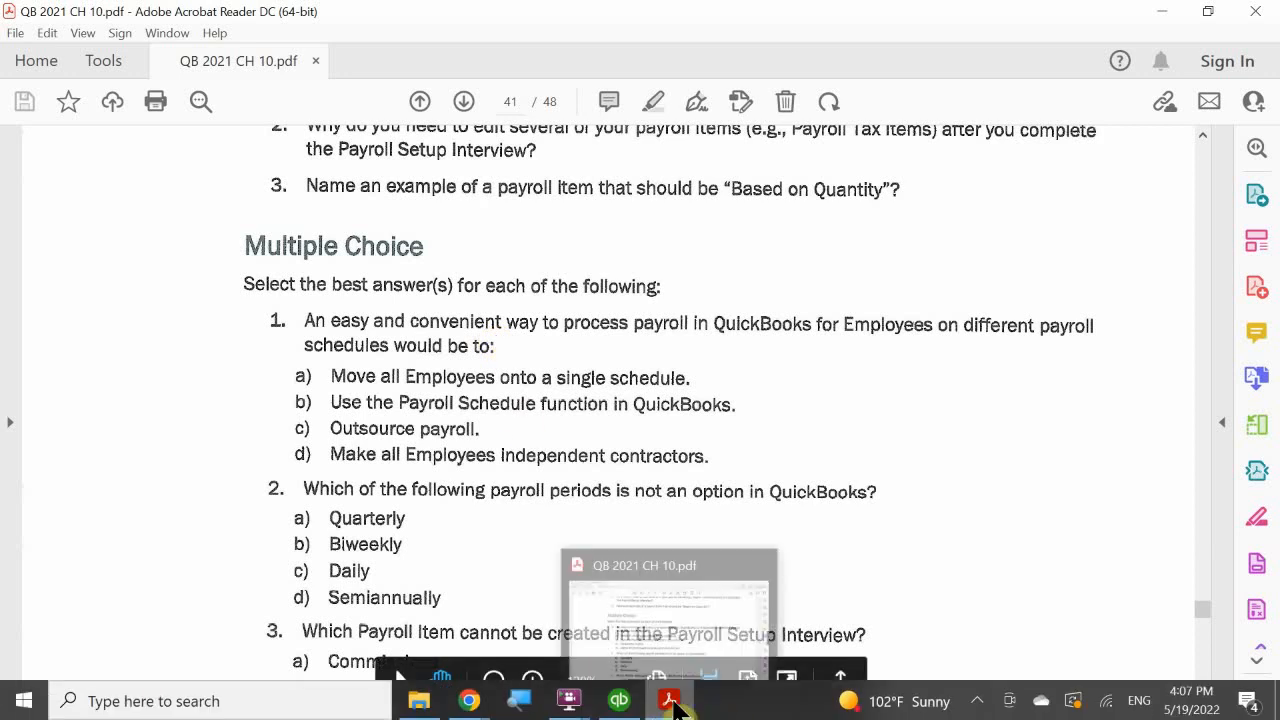
mouse_move(632, 708)
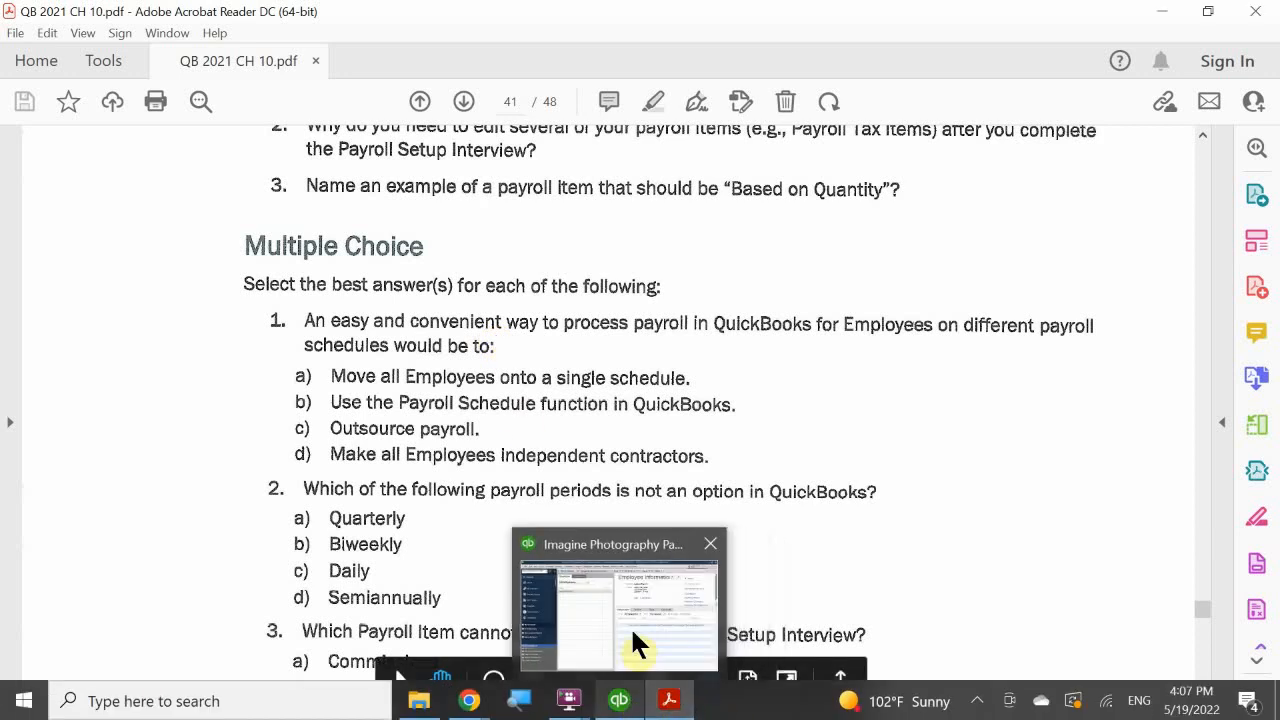
left_click(632, 622)
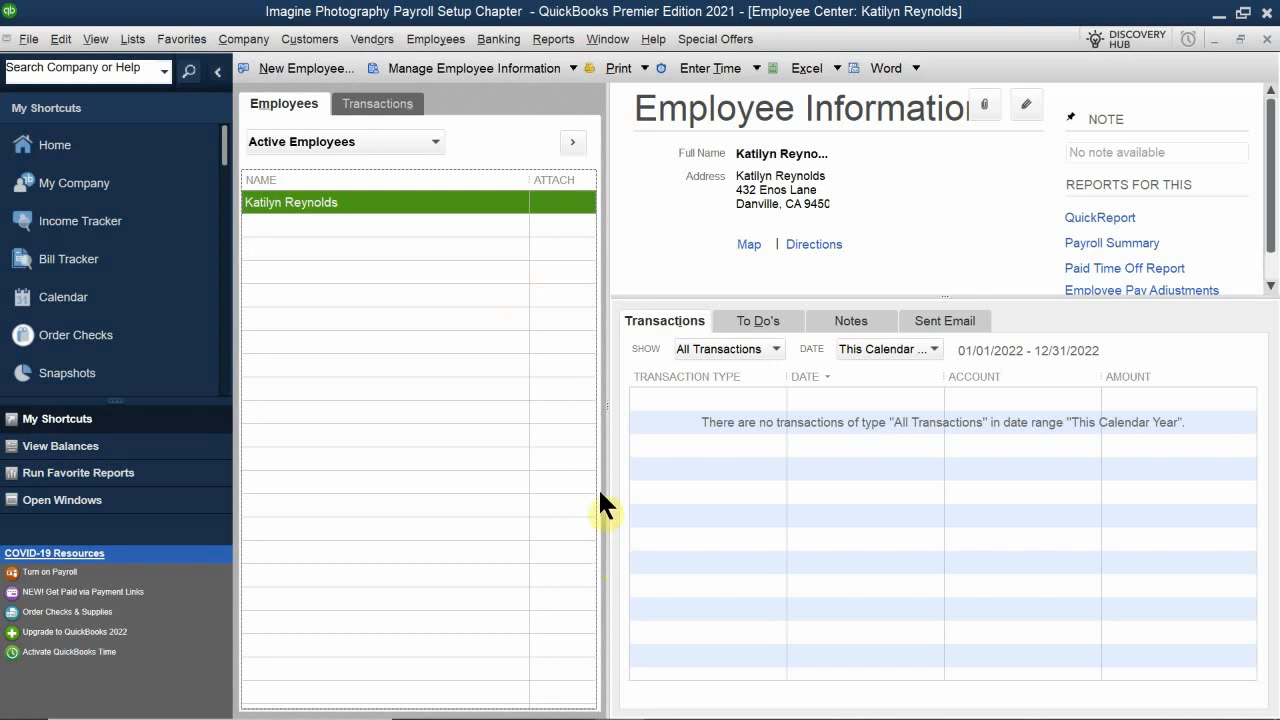
mouse_move(660, 708)
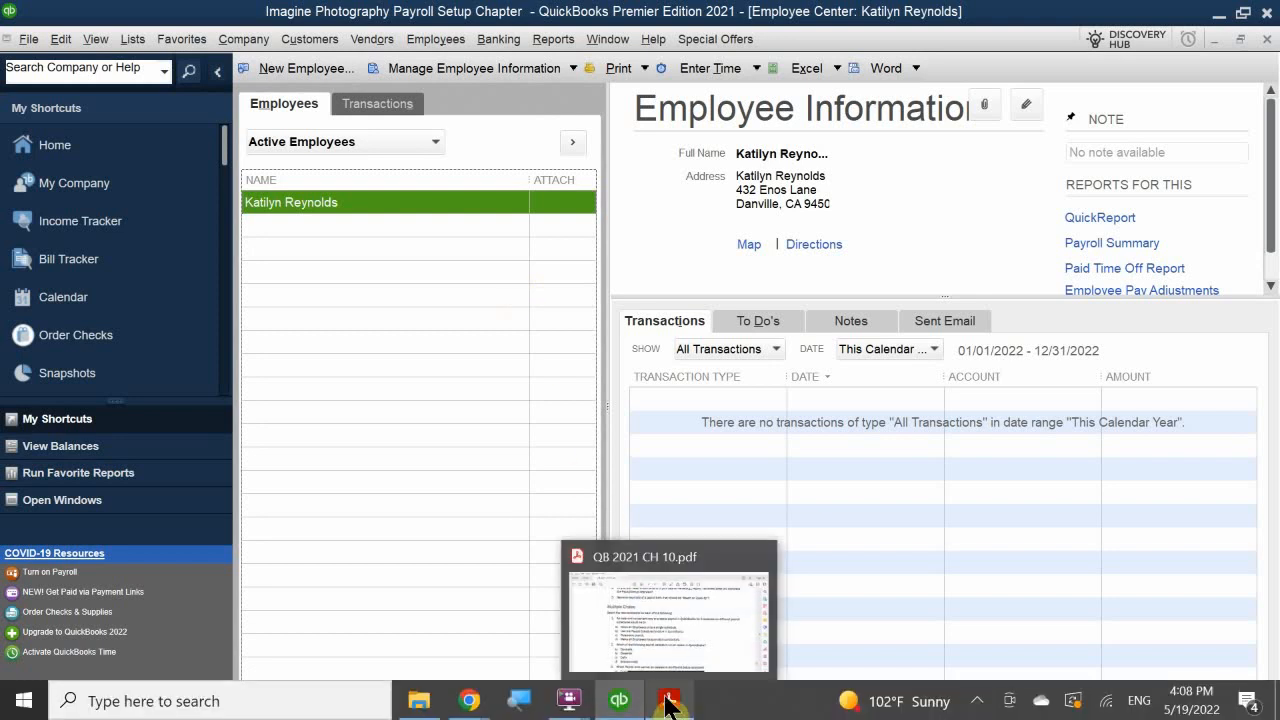
mouse_move(617, 690)
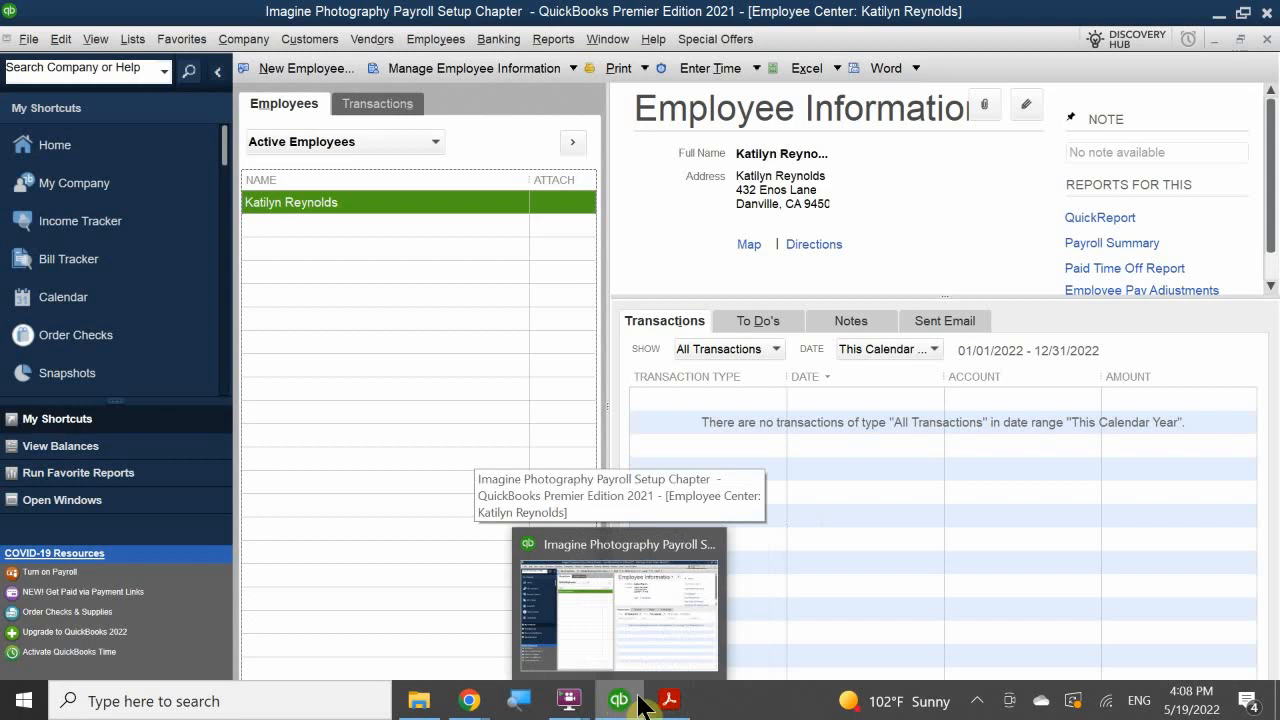
left_click(669, 650)
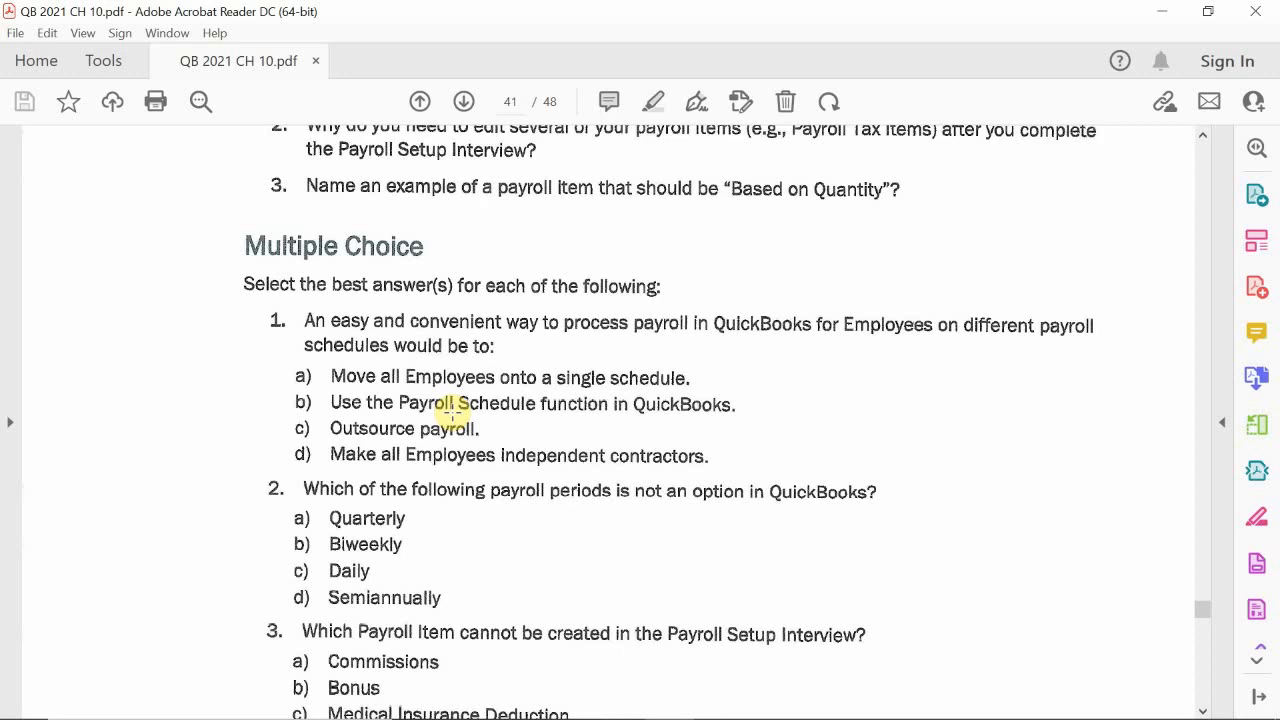
mouse_move(604, 712)
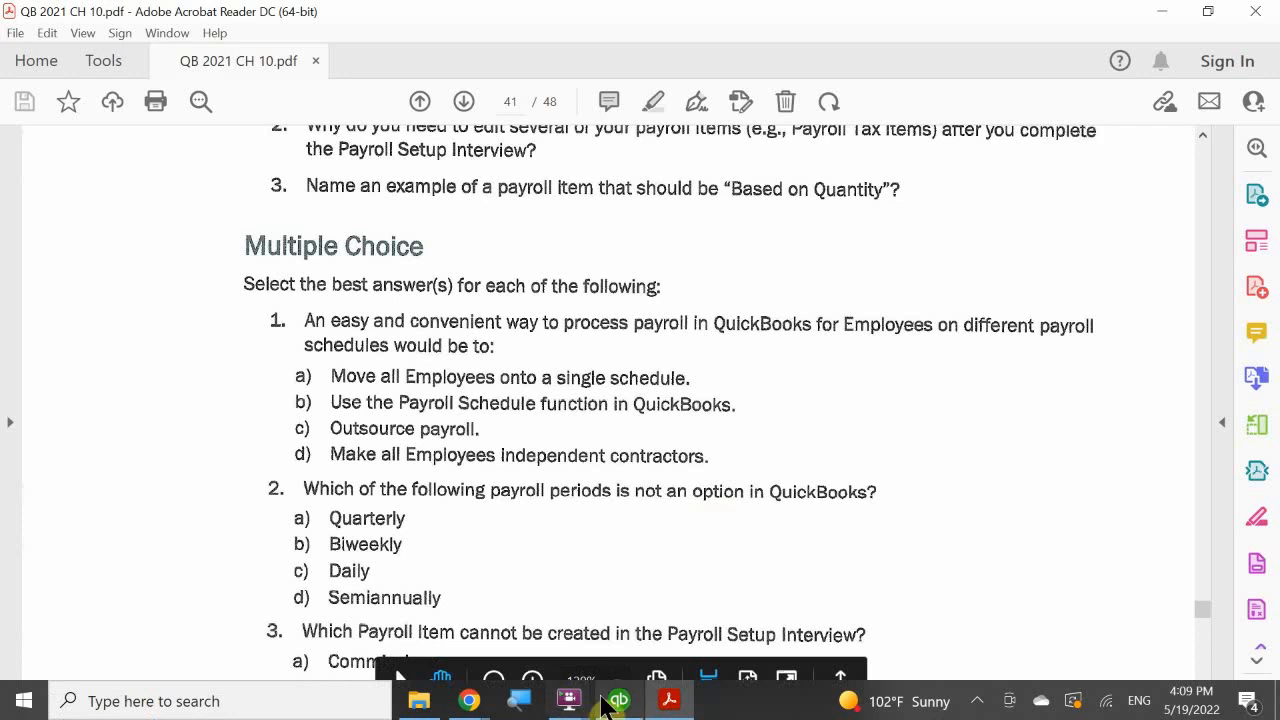
Step: Switch to QuickBooks, reopen the new employee default settings and inspect the payroll schedule choices, then return to the PDF
left_click(640, 638)
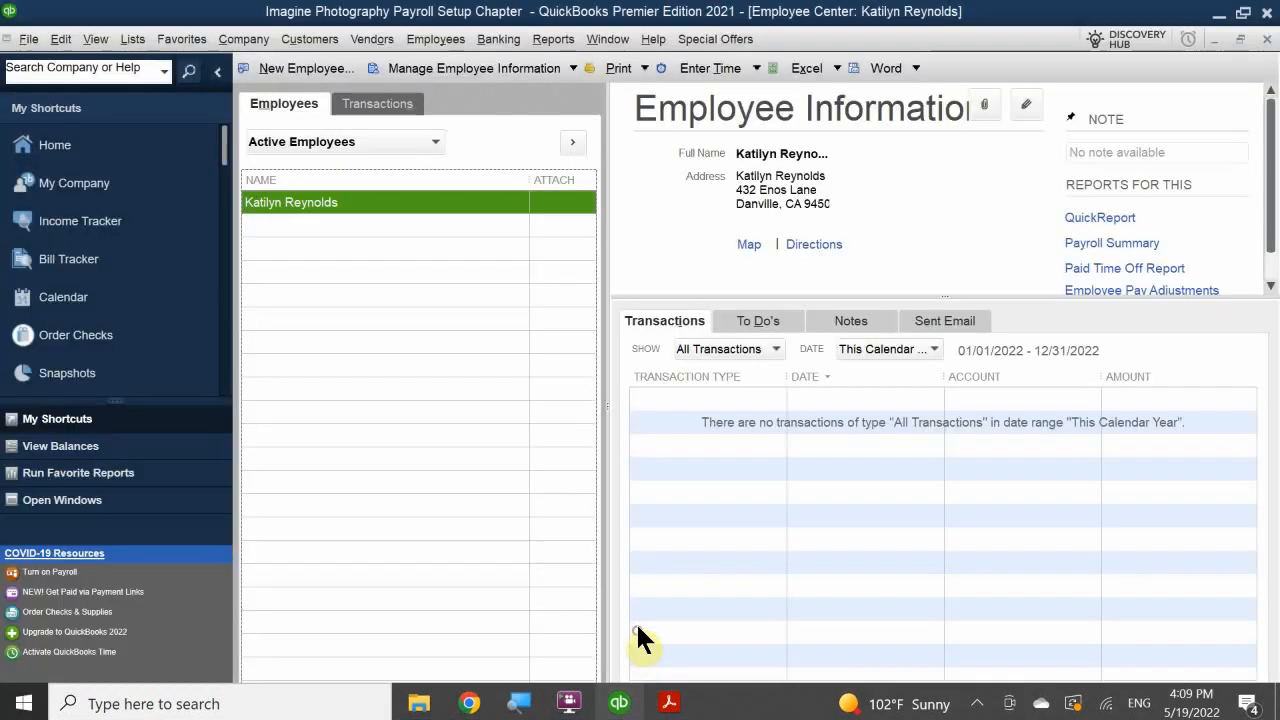
left_click(479, 67)
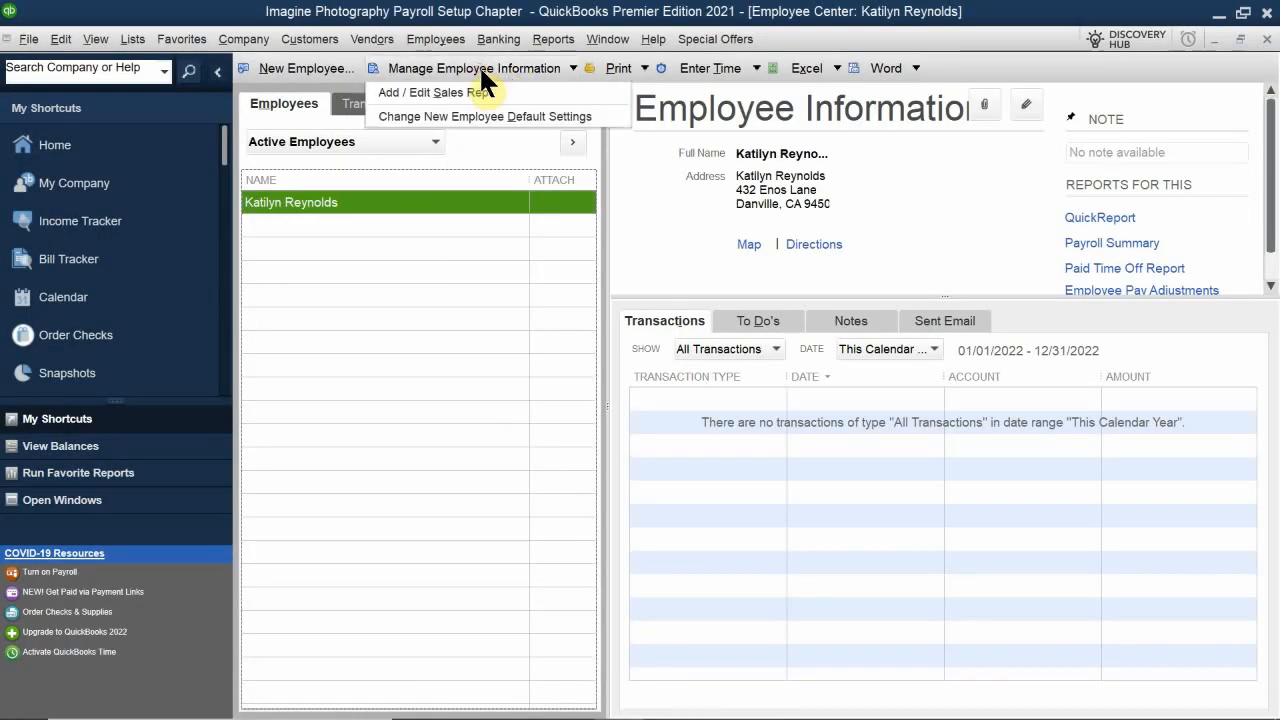
left_click(472, 116)
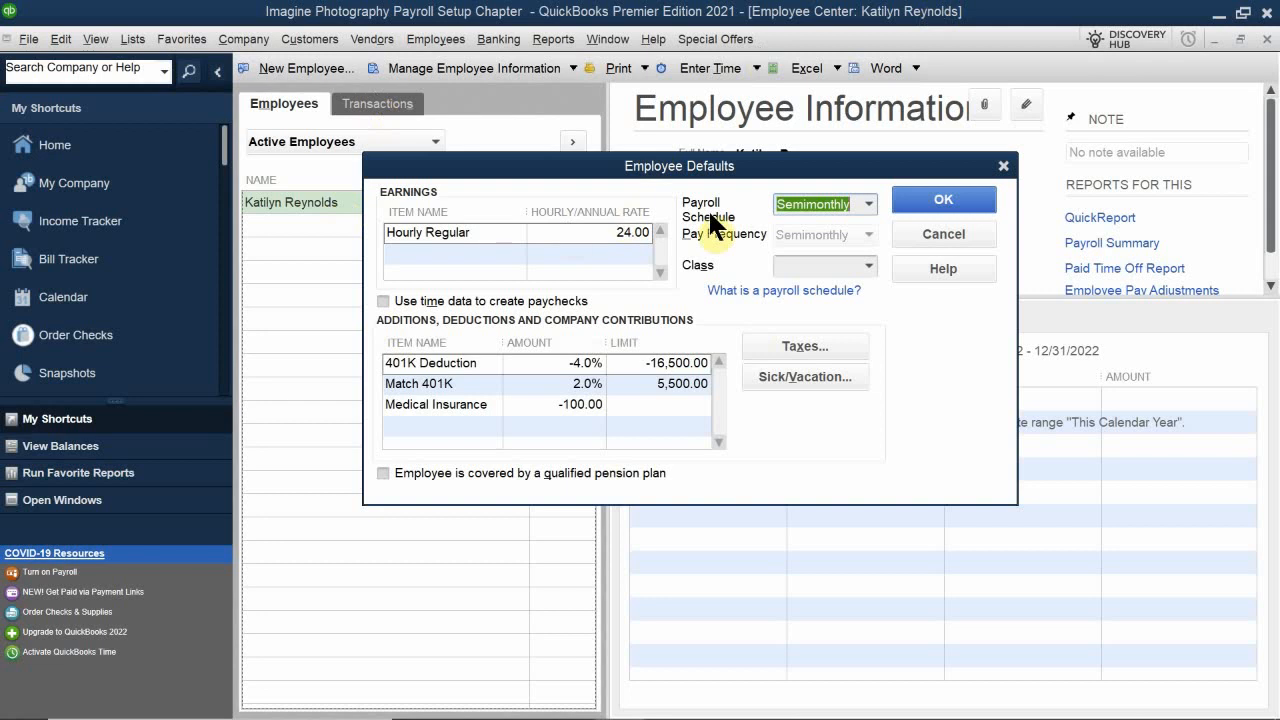
left_click(867, 203)
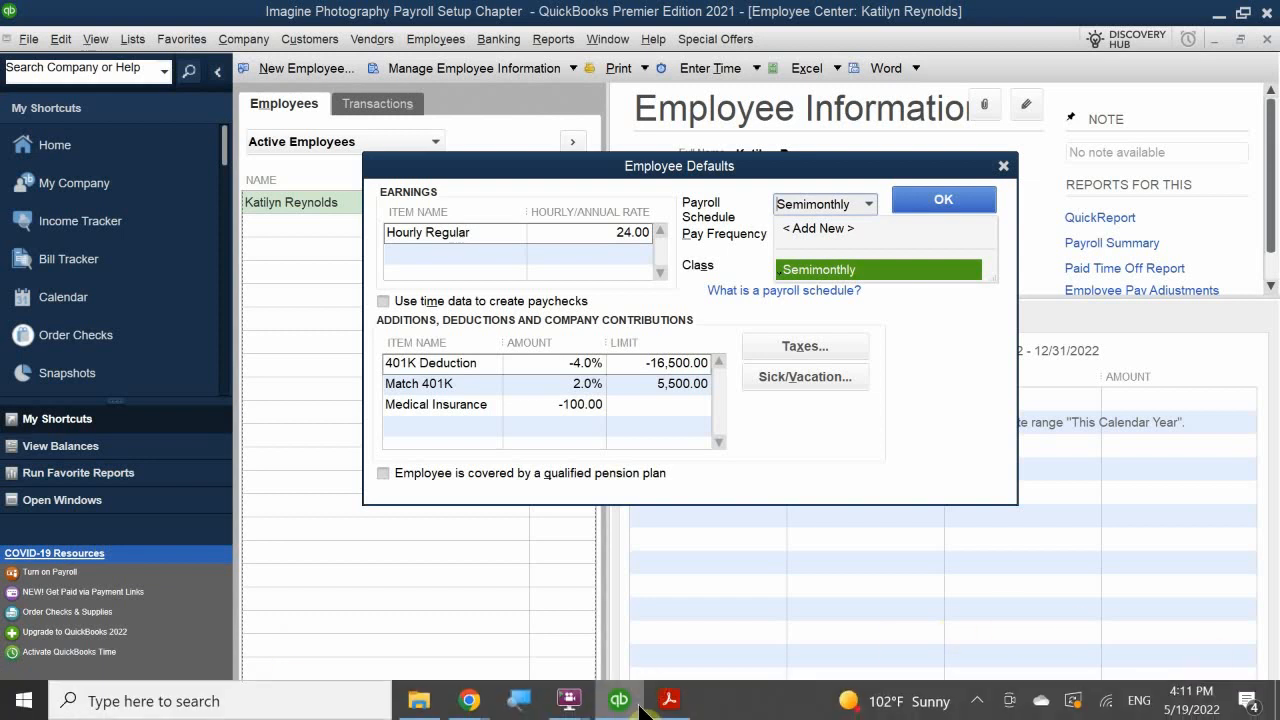
left_click(669, 710)
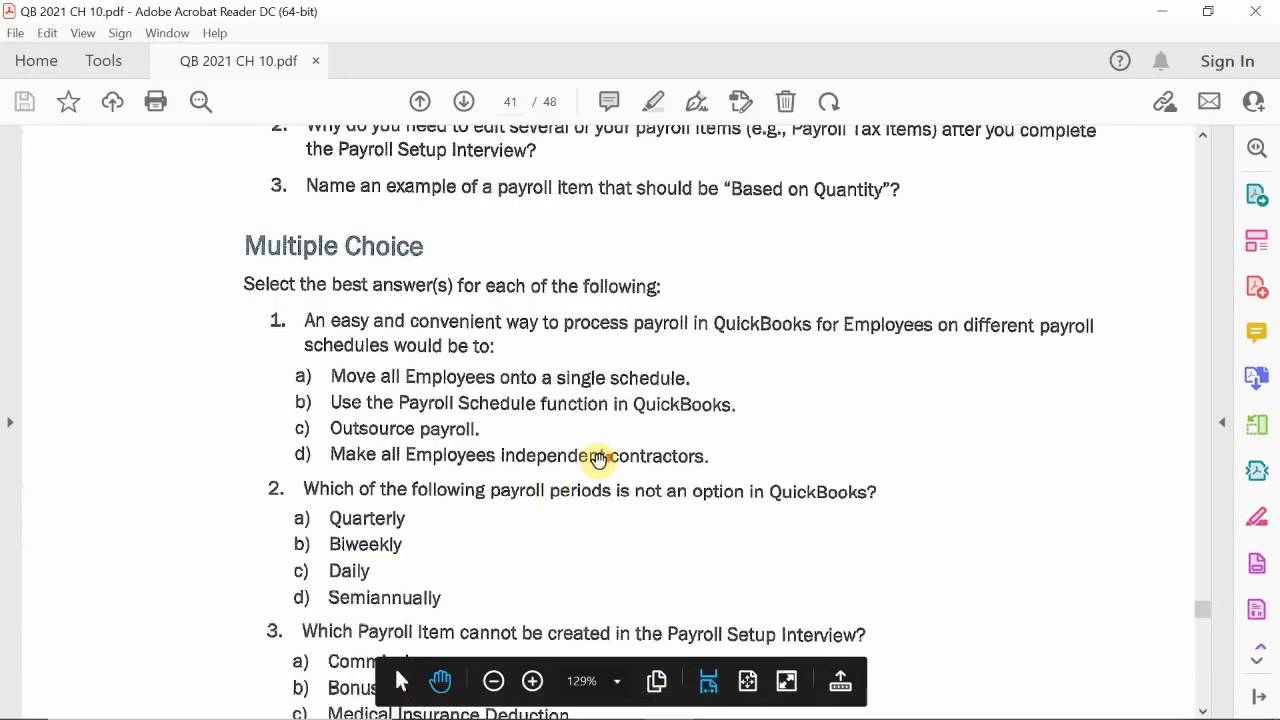
Step: Scroll through and read the multiple choice review questions 1 to 6 on payroll schedules, items and setup
scroll(599, 461, "down", 3)
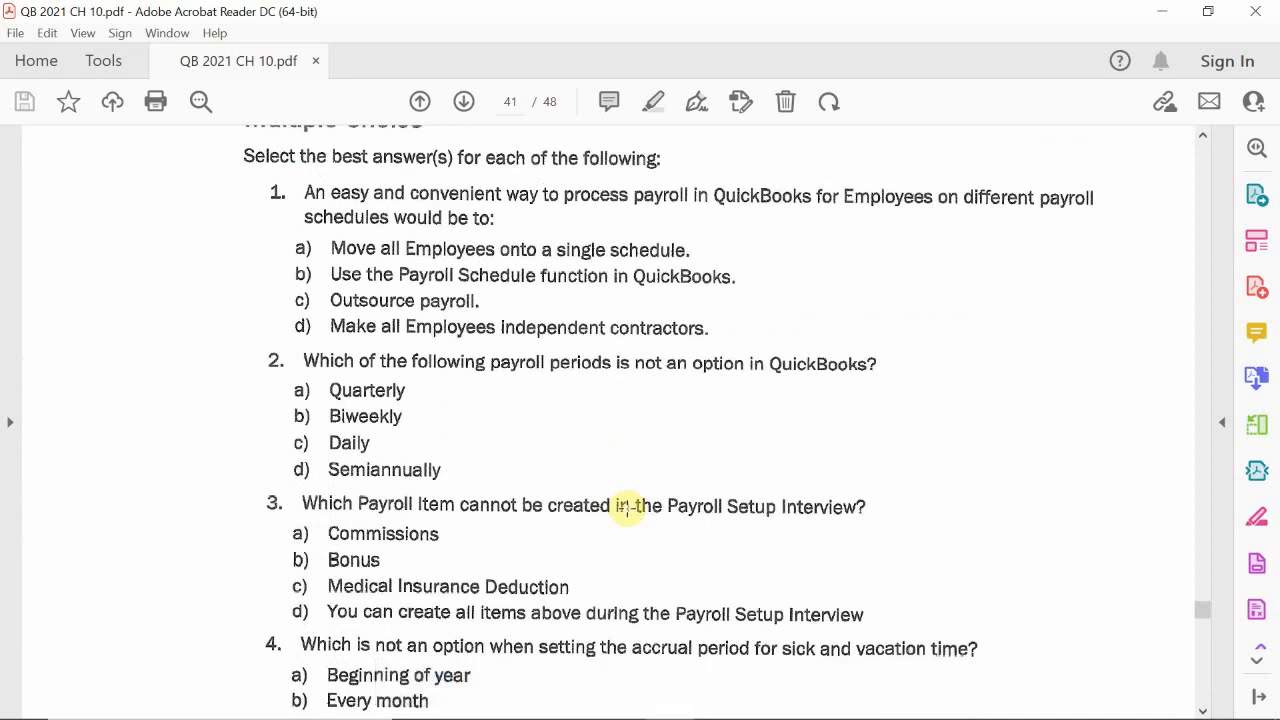
scroll(626, 507, "down", 1)
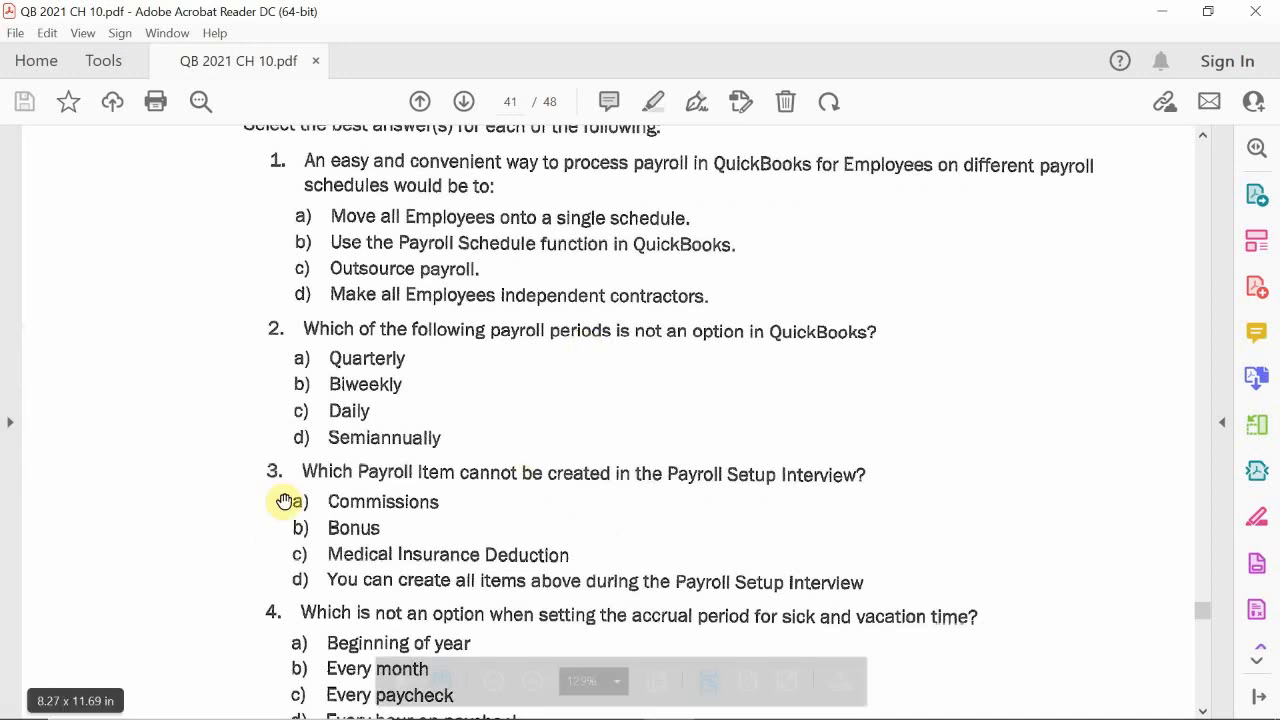
scroll(225, 413, "down", 1)
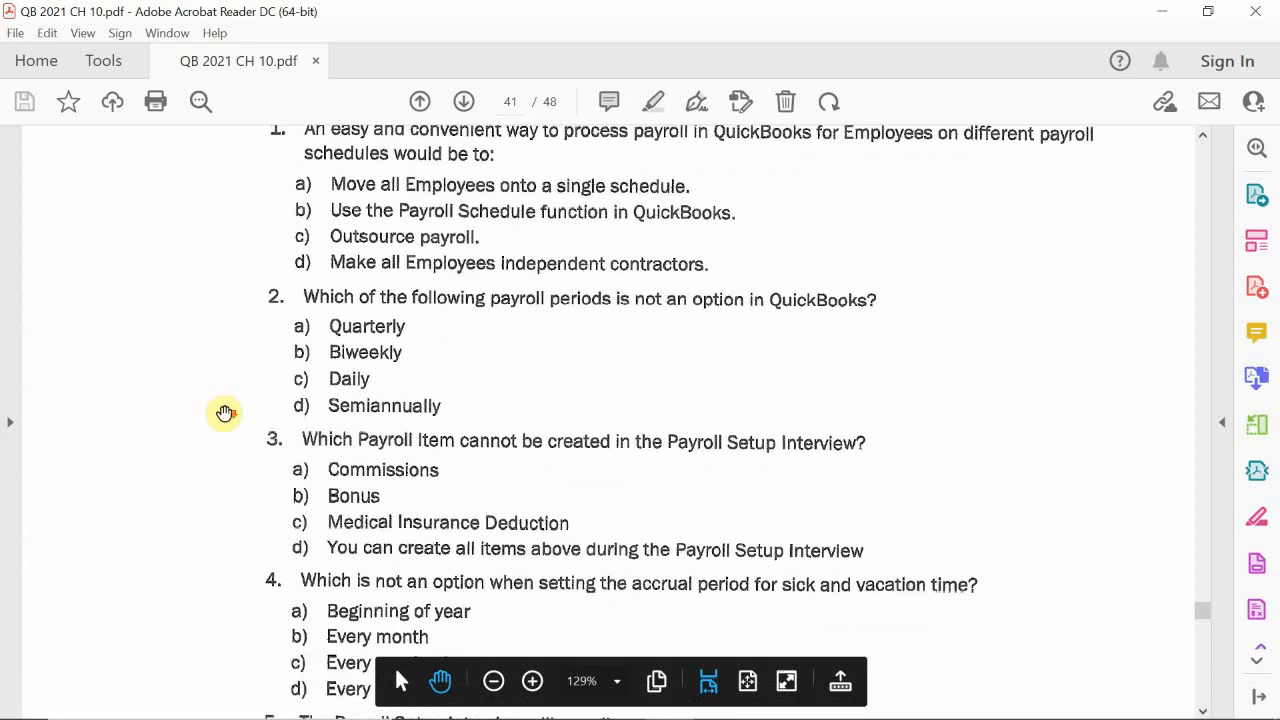
scroll(225, 413, "down", 3)
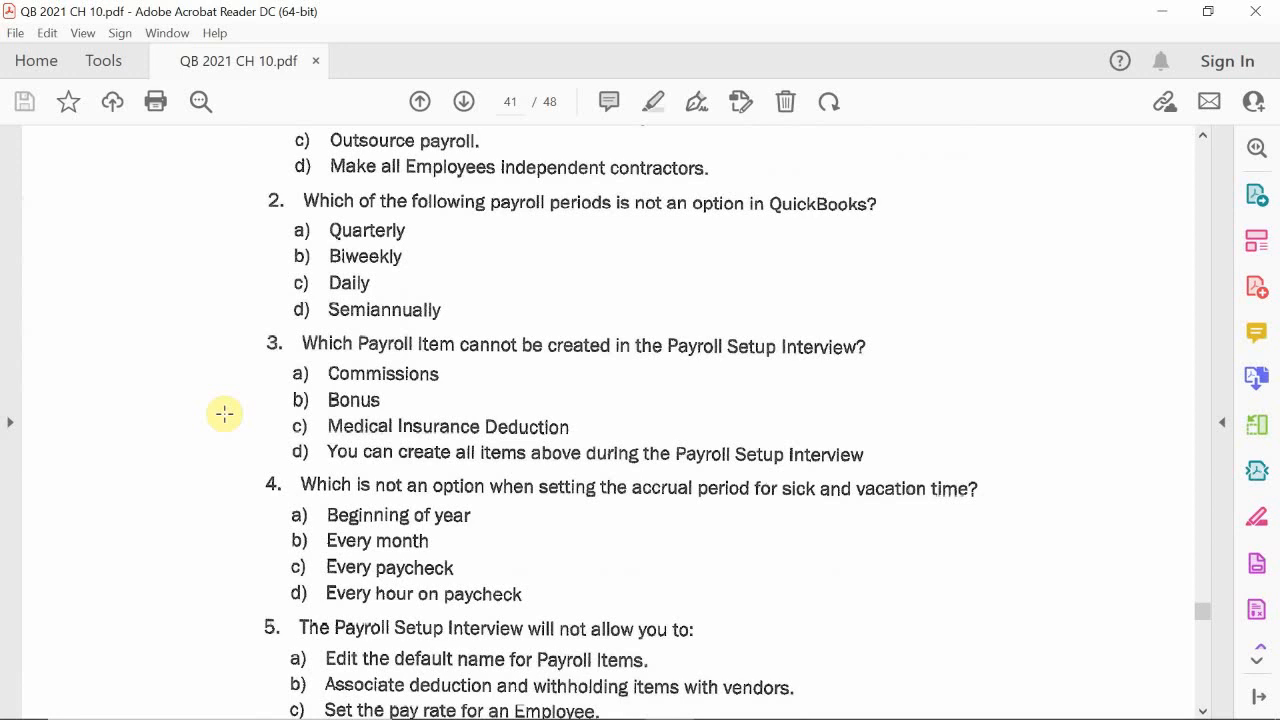
scroll(229, 426, "down", 3)
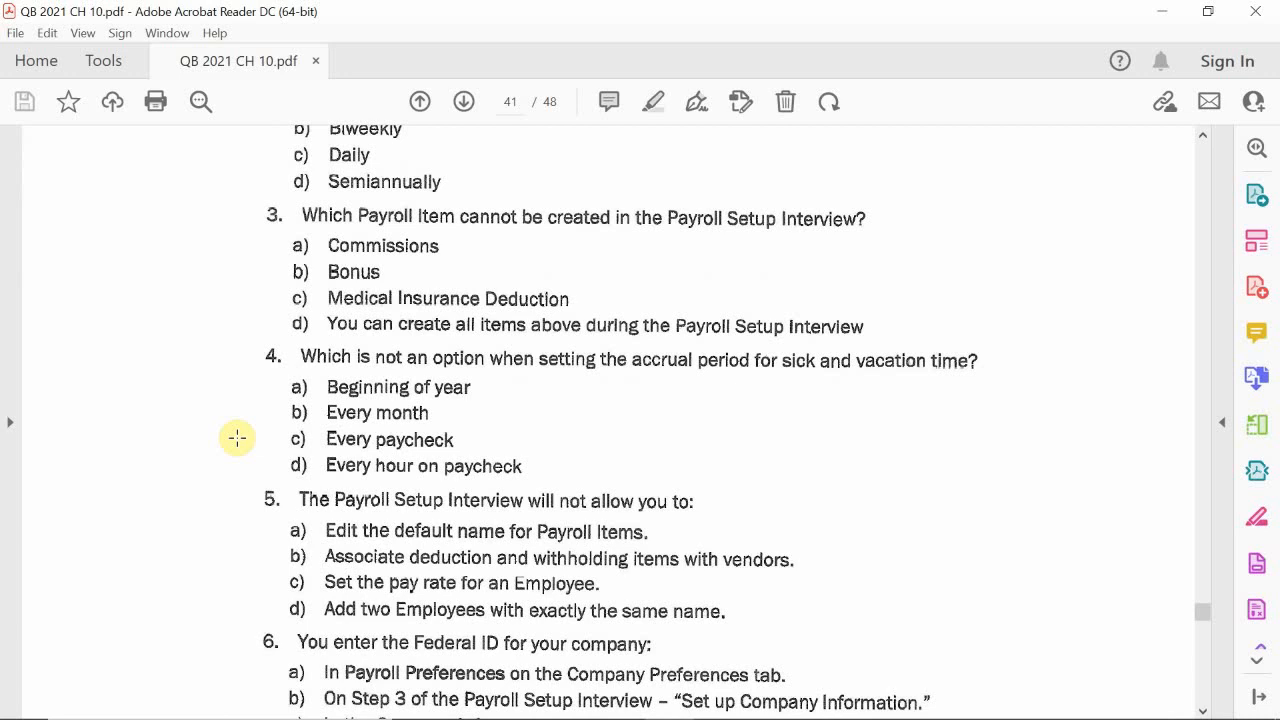
scroll(237, 437, "down", 2)
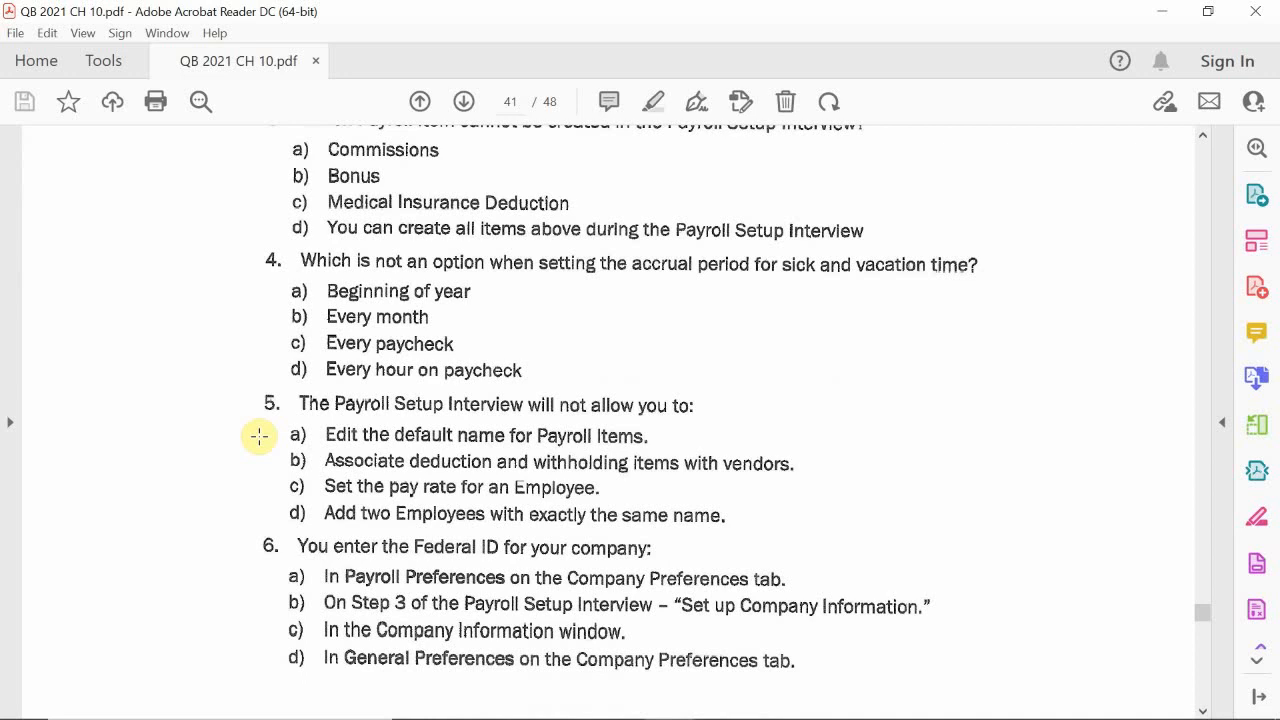
scroll(190, 405, "down", 3)
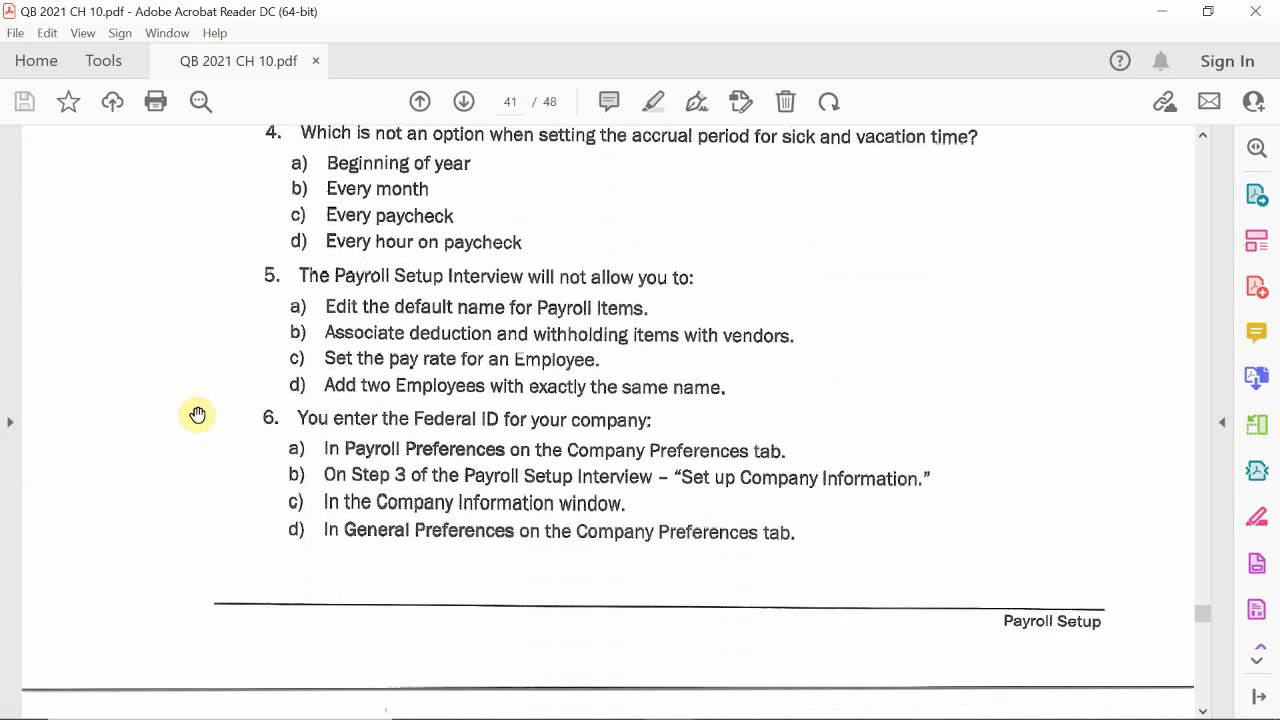
scroll(197, 414, "down", 2)
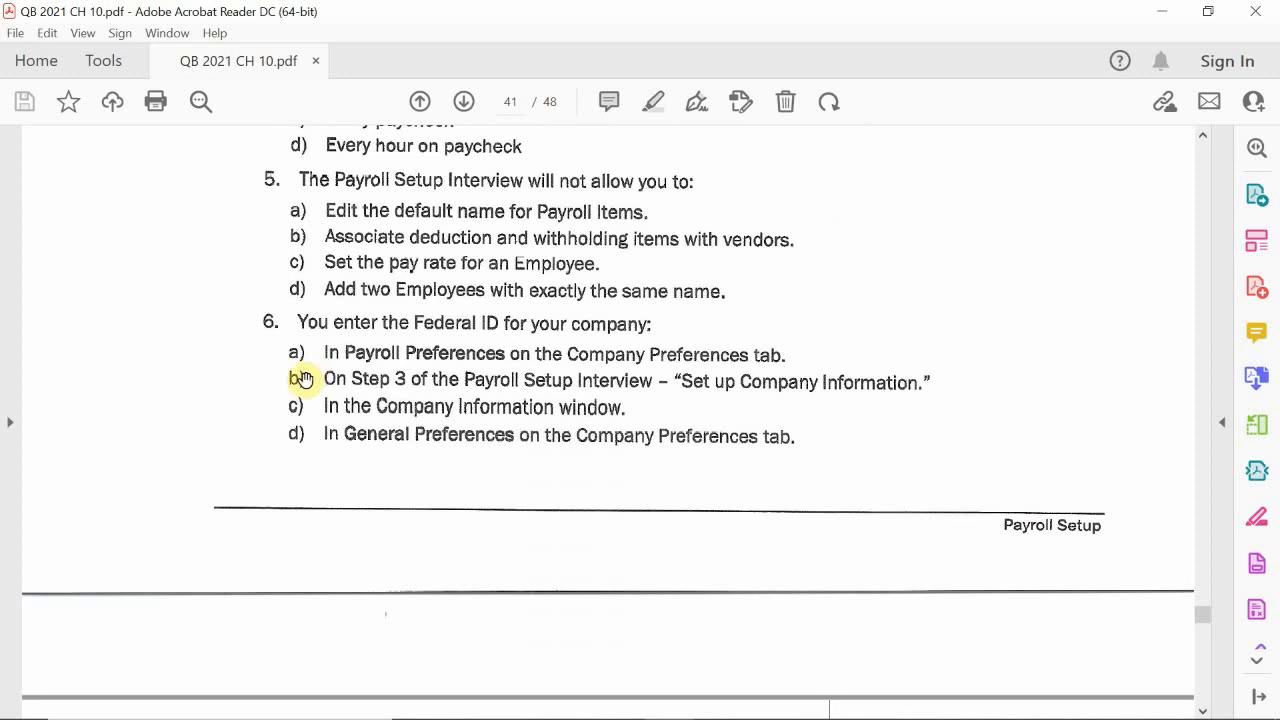
scroll(289, 394, "down", 2)
scroll(289, 394, "down", 10)
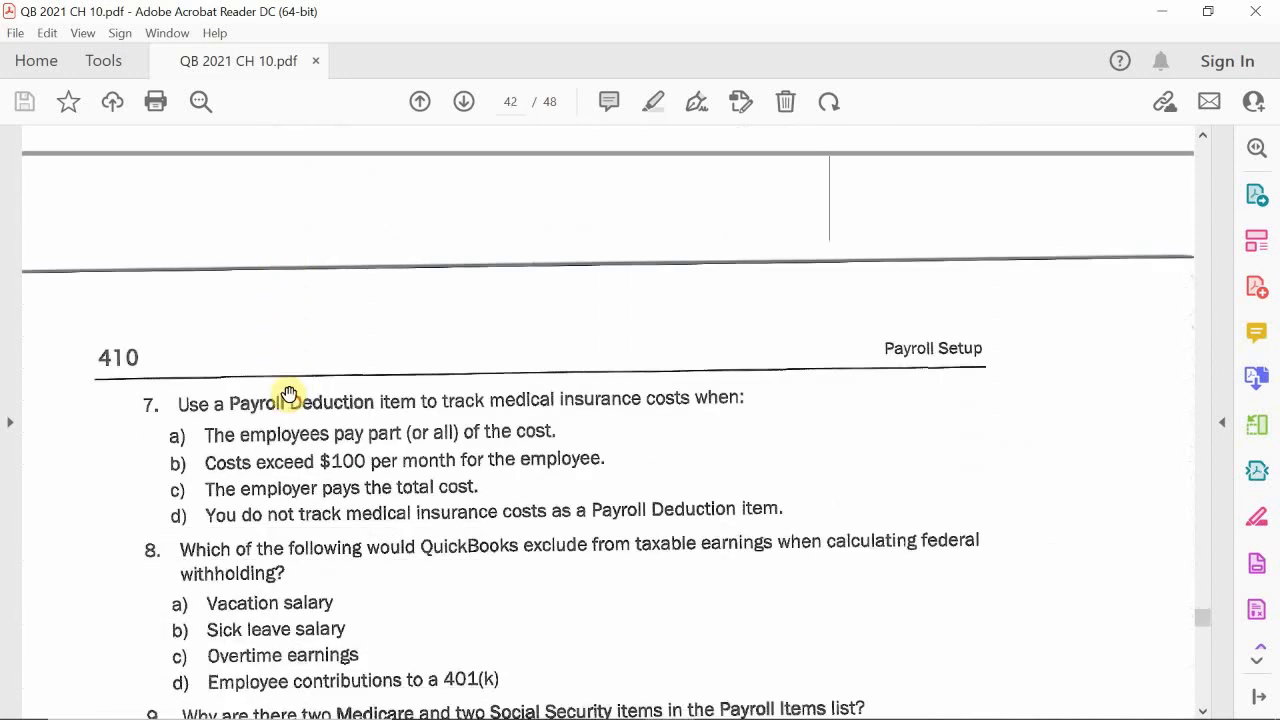
Step: Continue reading the multiple choice questions 7 to 12 on the following page of the PDF
scroll(289, 394, "down", 1)
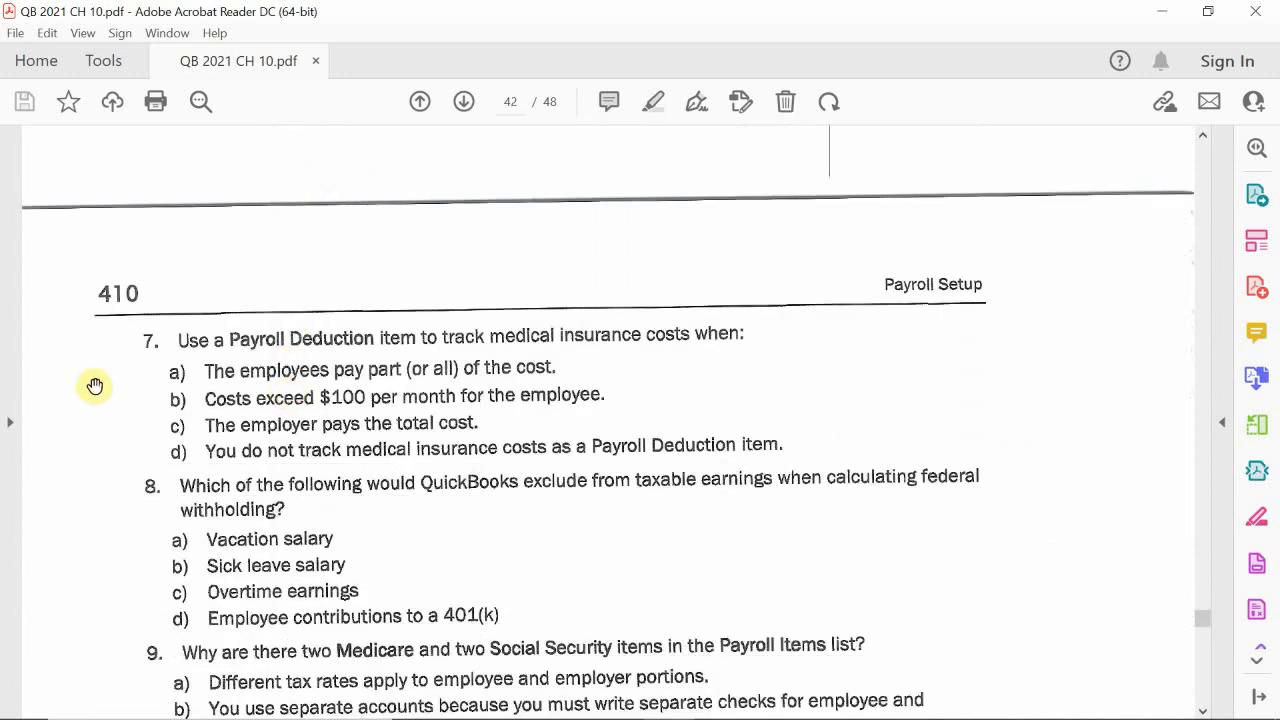
scroll(98, 386, "down", 1)
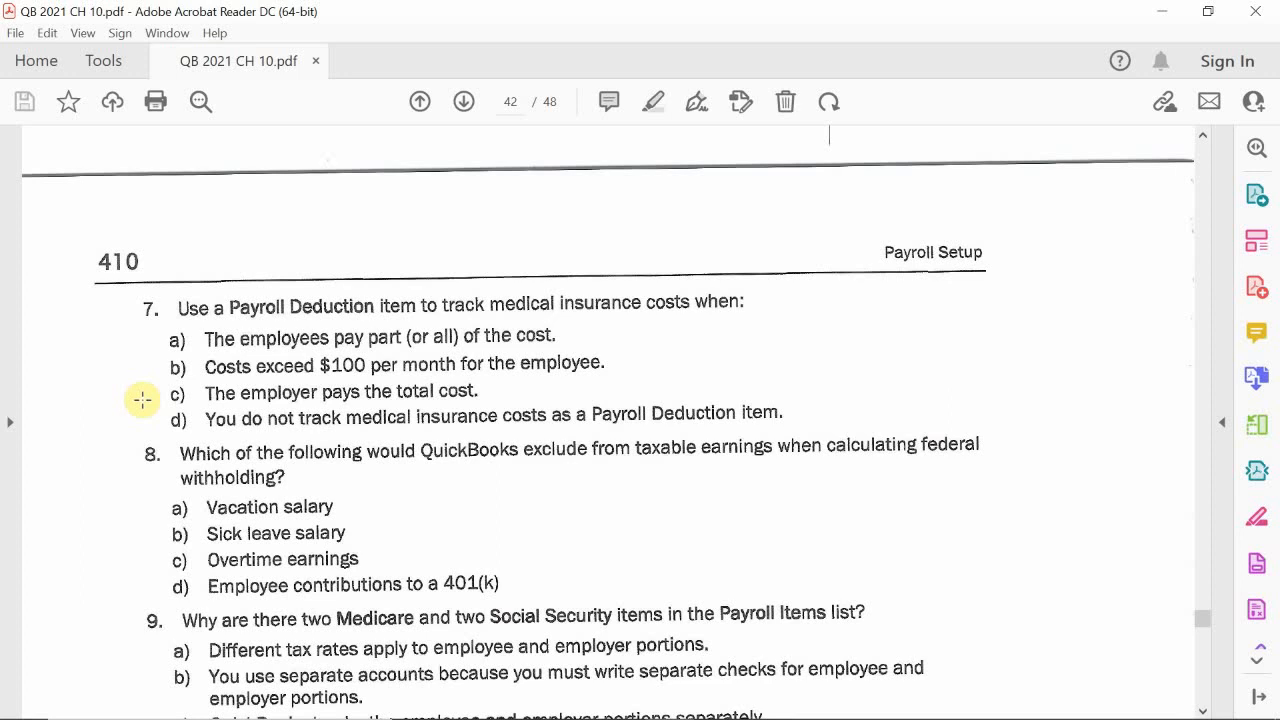
scroll(142, 399, "down", 3)
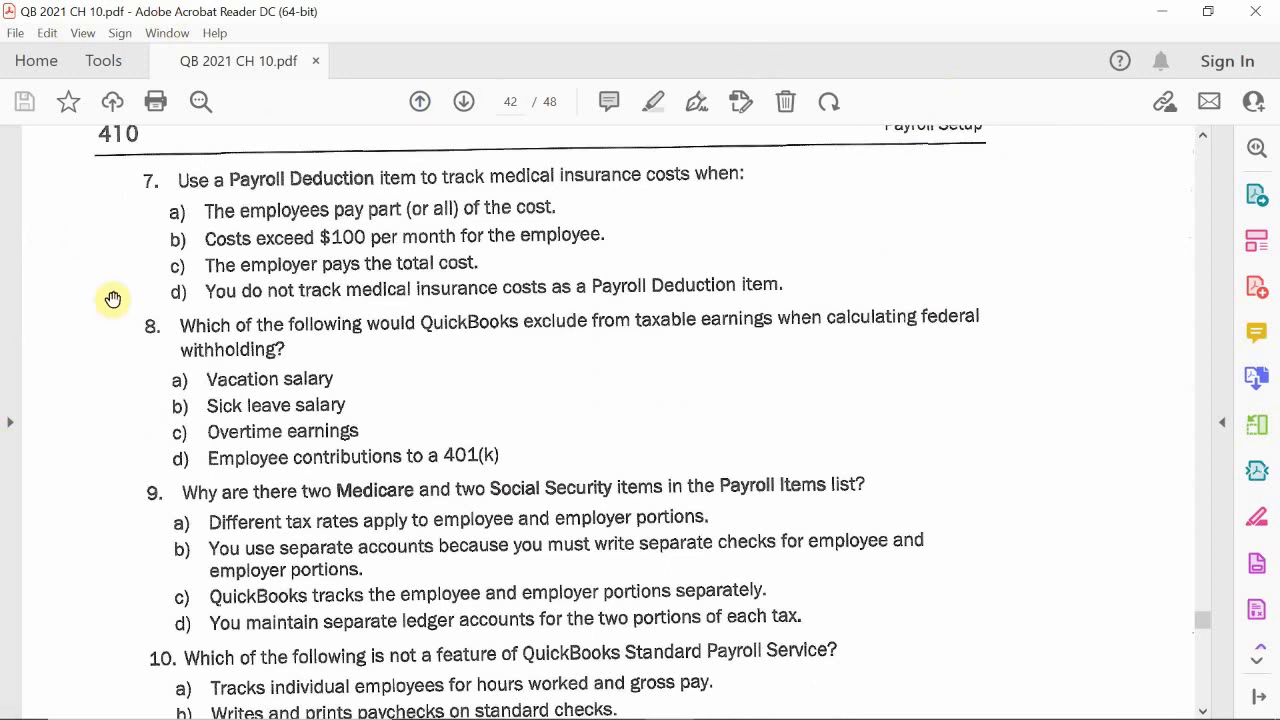
scroll(138, 463, "down", 1)
scroll(138, 463, "down", 4)
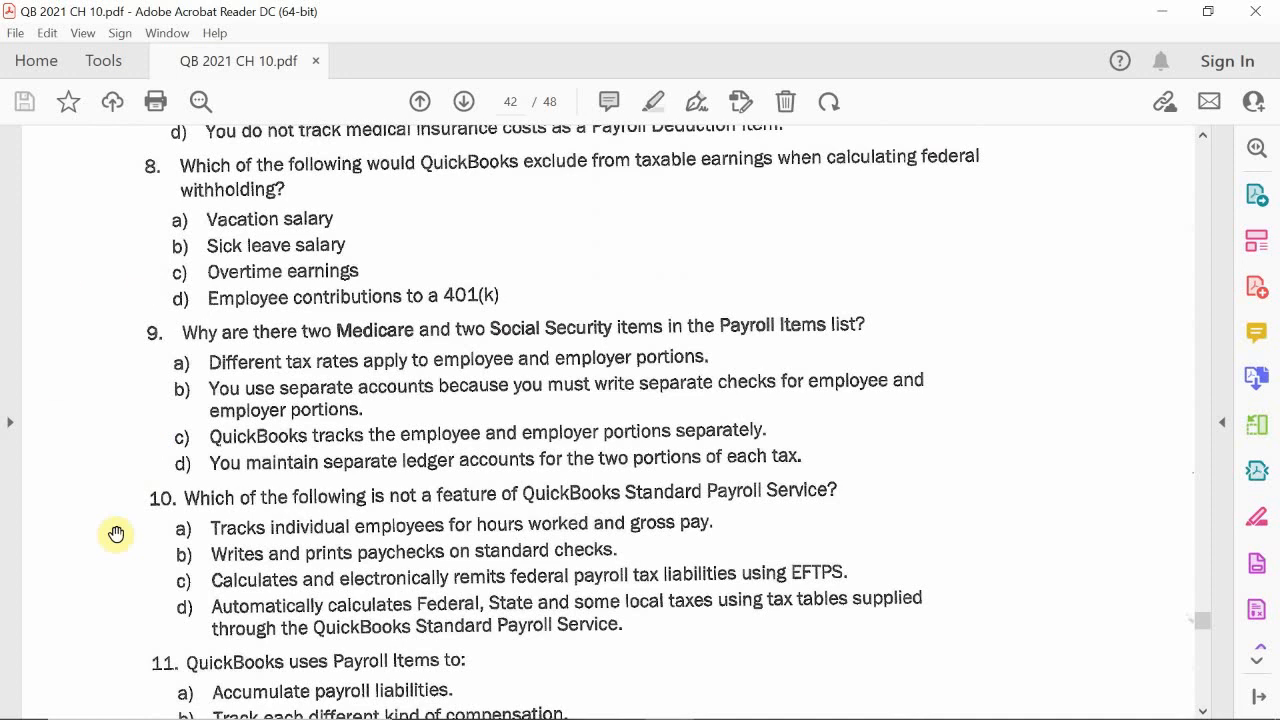
scroll(139, 460, "down", 1)
scroll(141, 460, "down", 2)
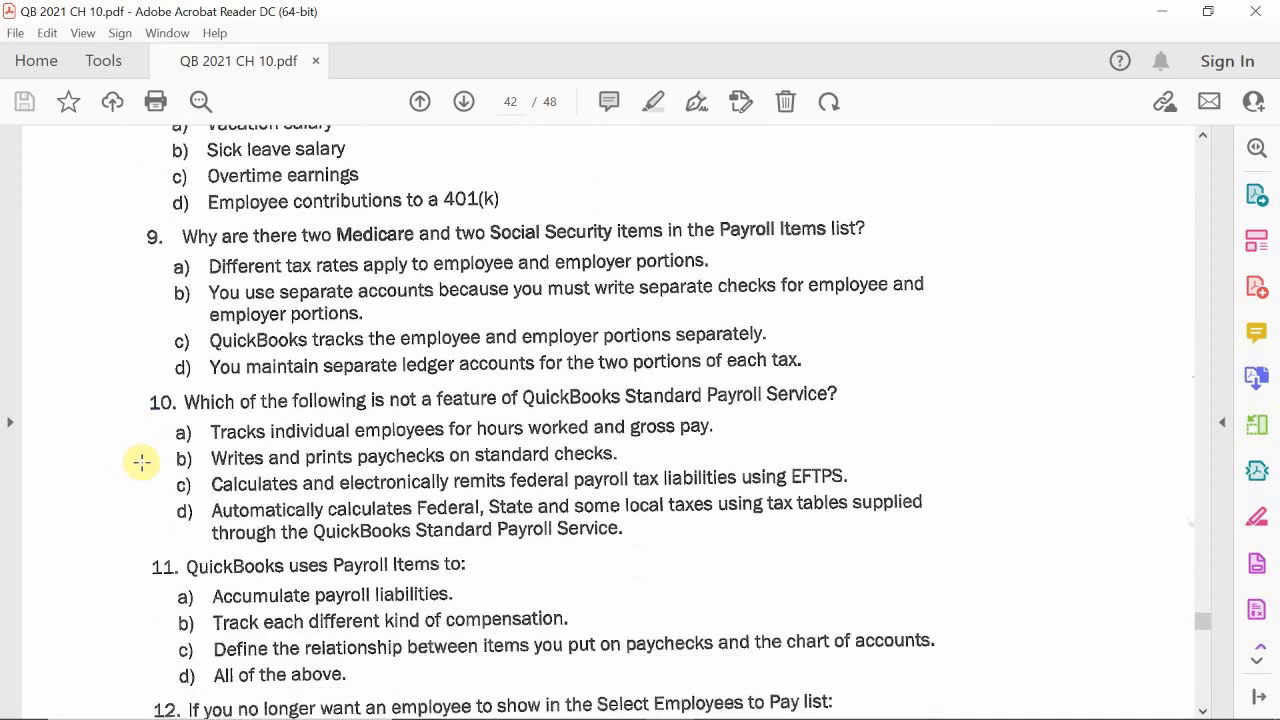
scroll(141, 462, "down", 1)
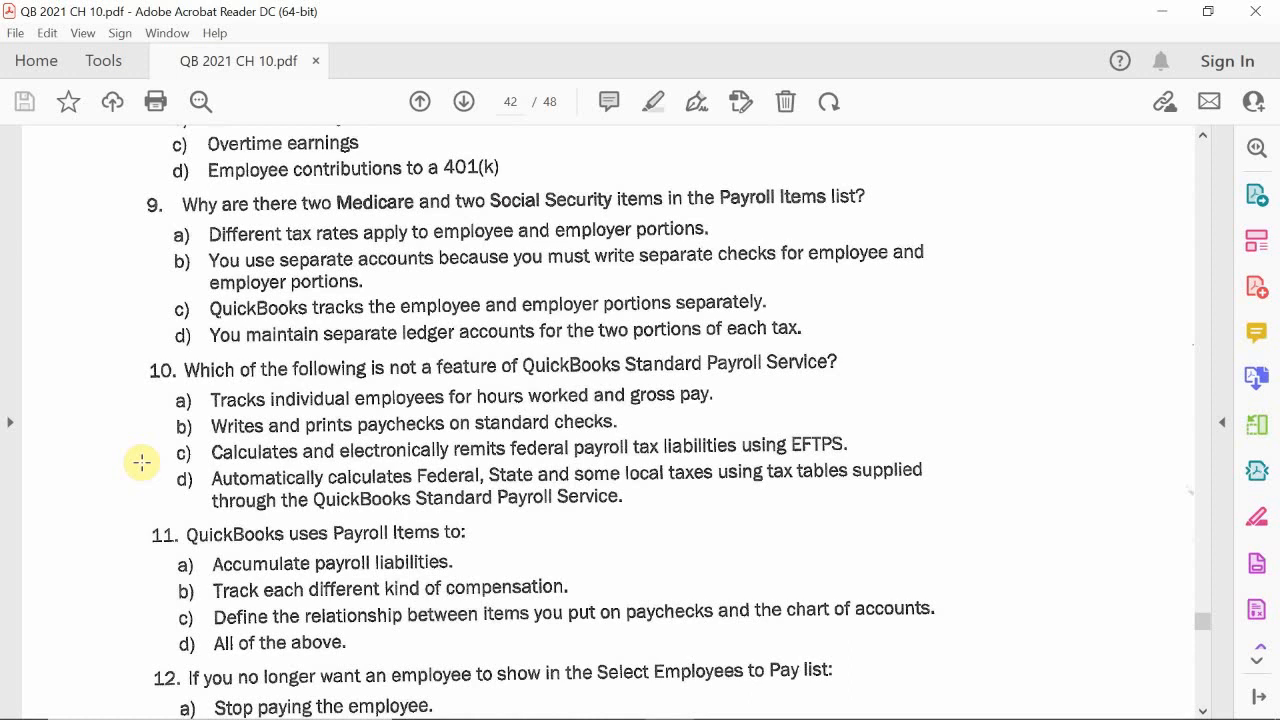
Step: Scroll through and read the remaining multiple choice questions 9 to 14 at the end of the chapter
scroll(142, 462, "down", 3)
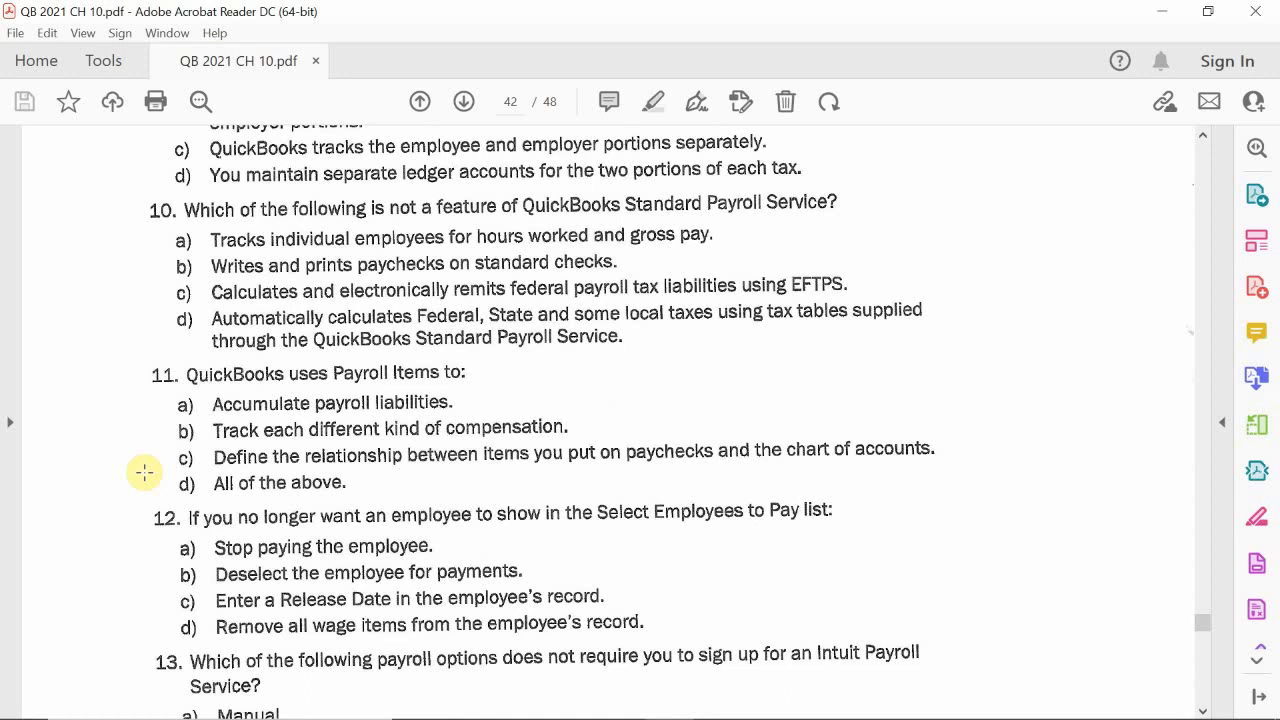
scroll(144, 472, "down", 3)
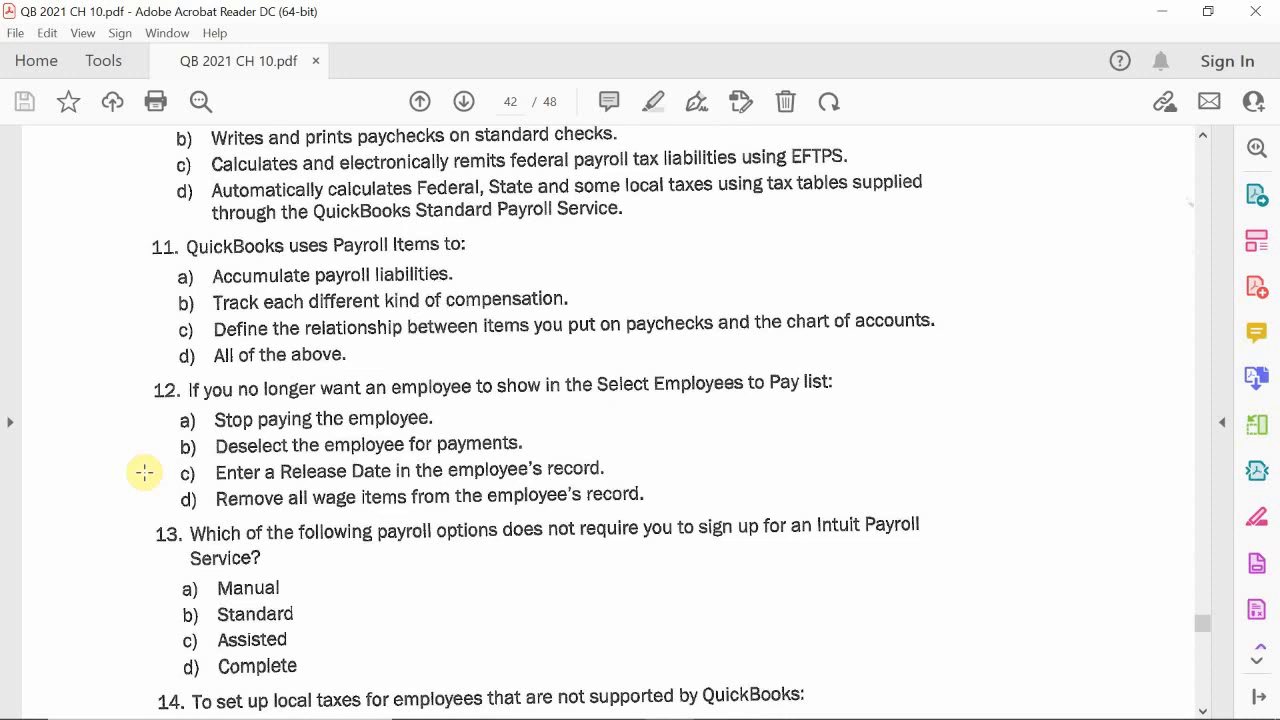
scroll(144, 472, "down", 1)
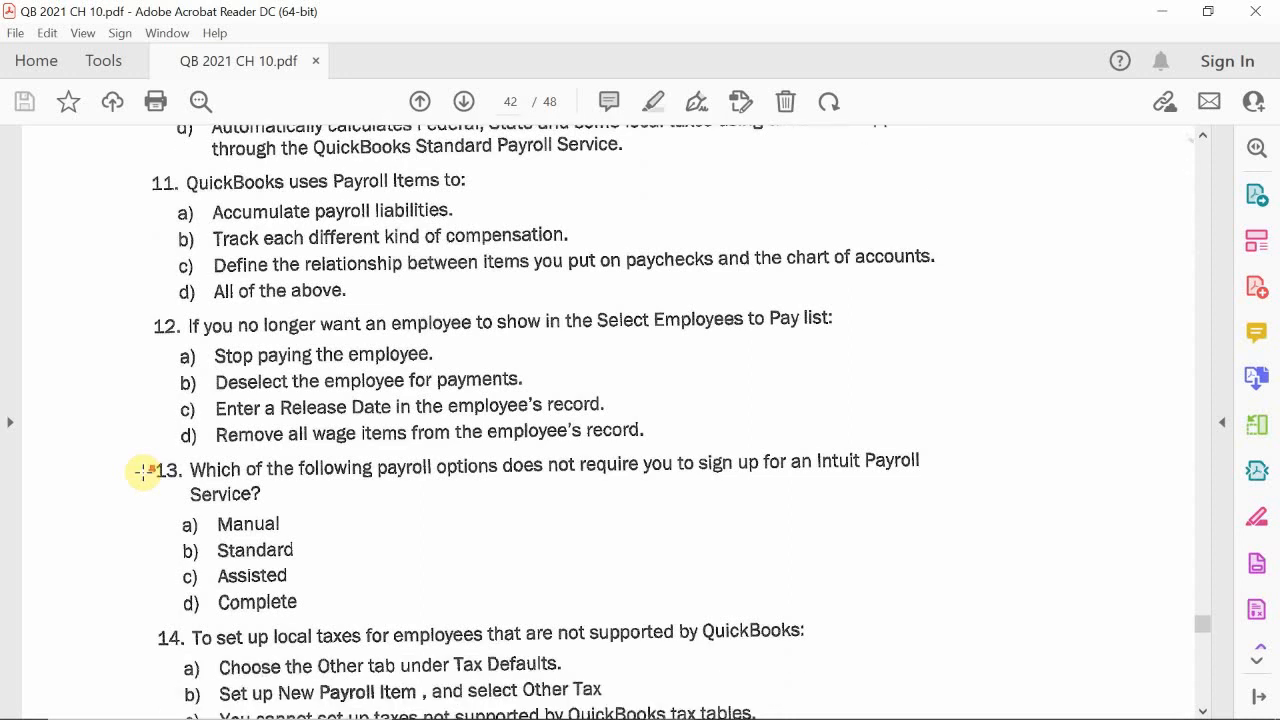
scroll(143, 472, "down", 1)
scroll(143, 472, "down", 1)
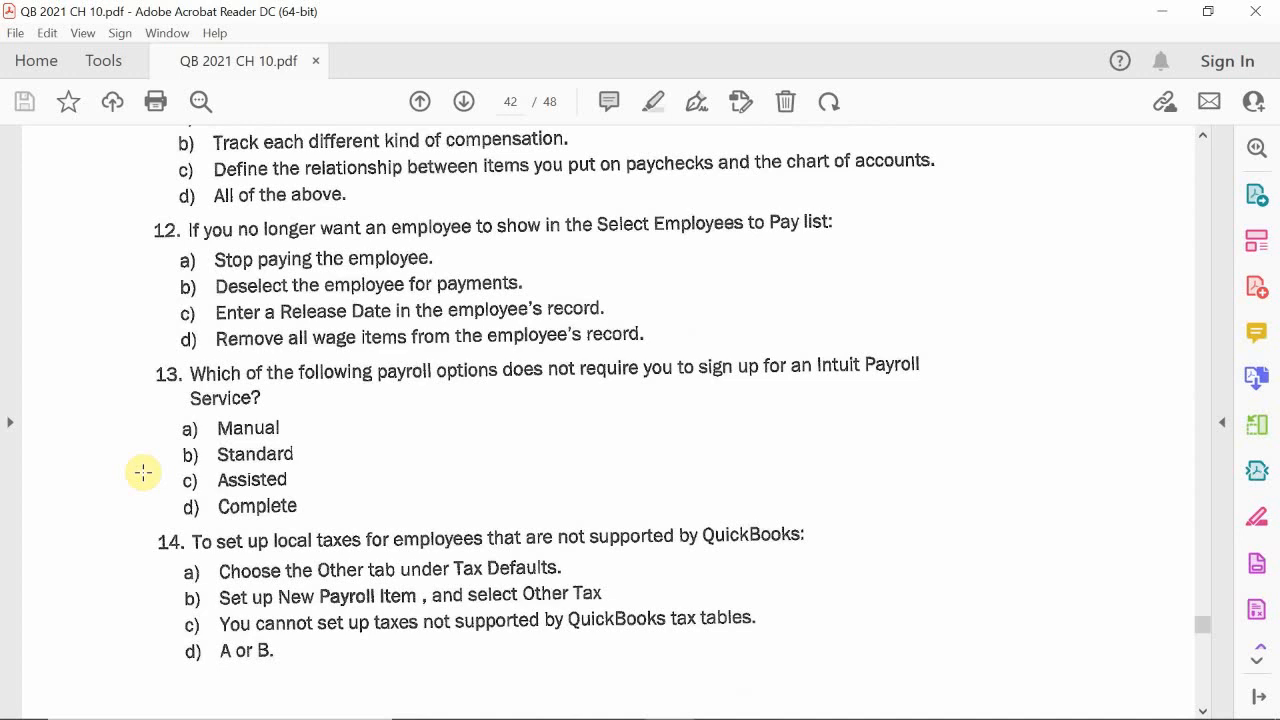
scroll(143, 472, "down", 1)
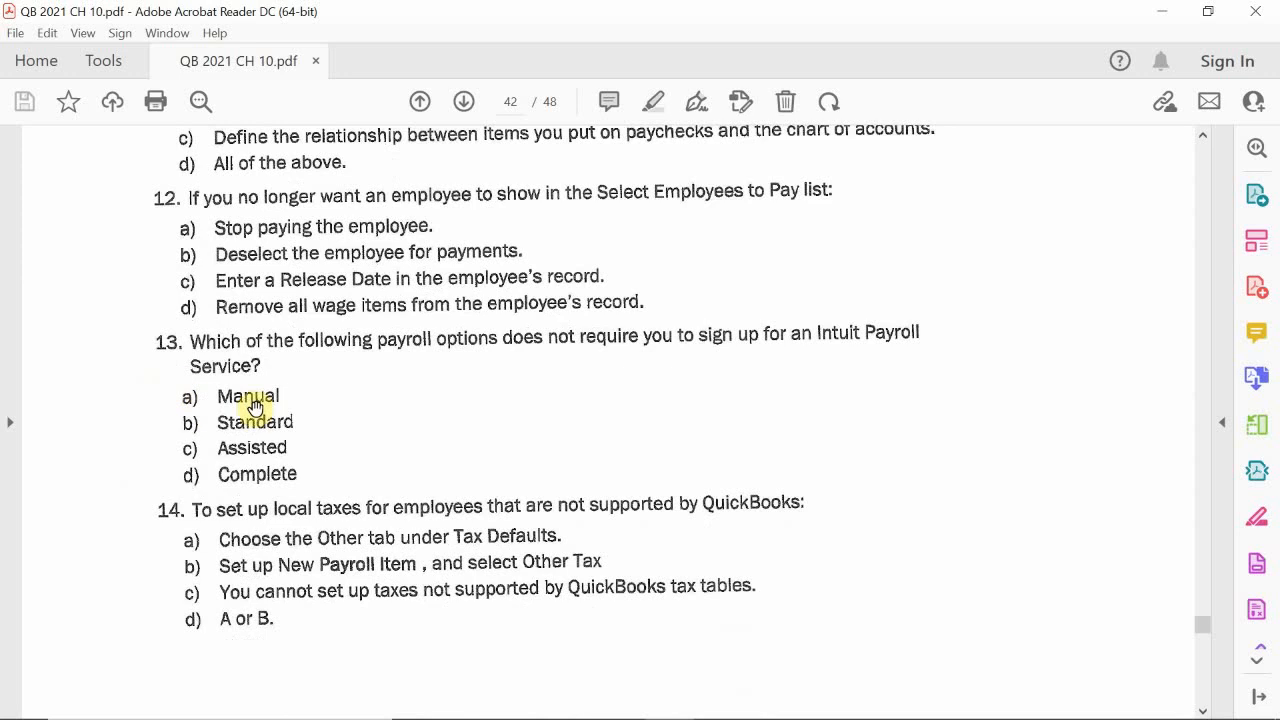
scroll(134, 418, "down", 4)
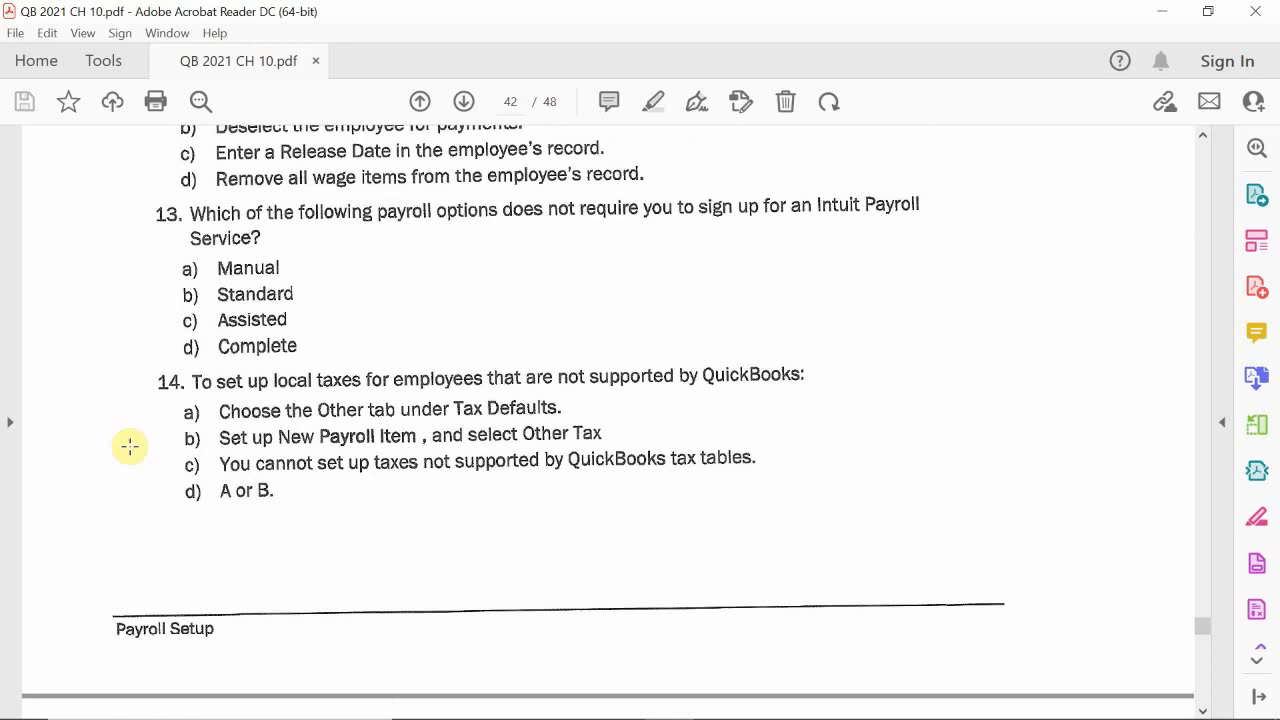
mouse_move(976, 714)
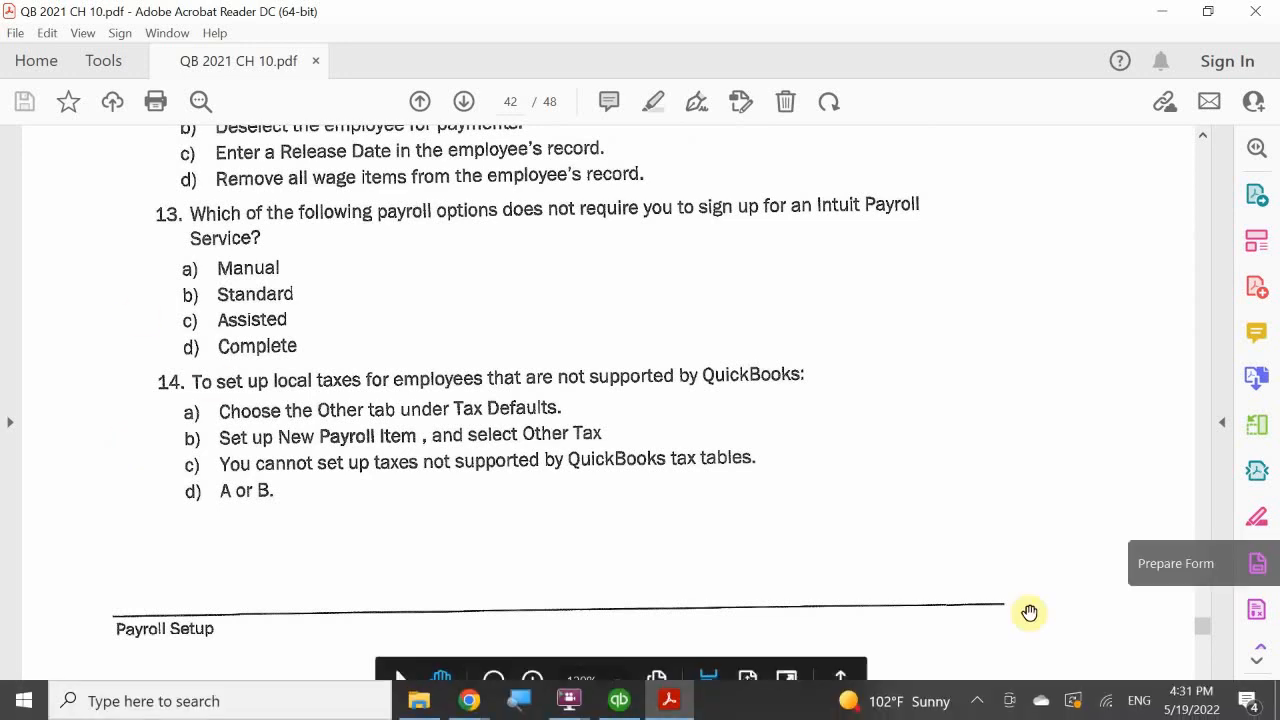
left_click(976, 708)
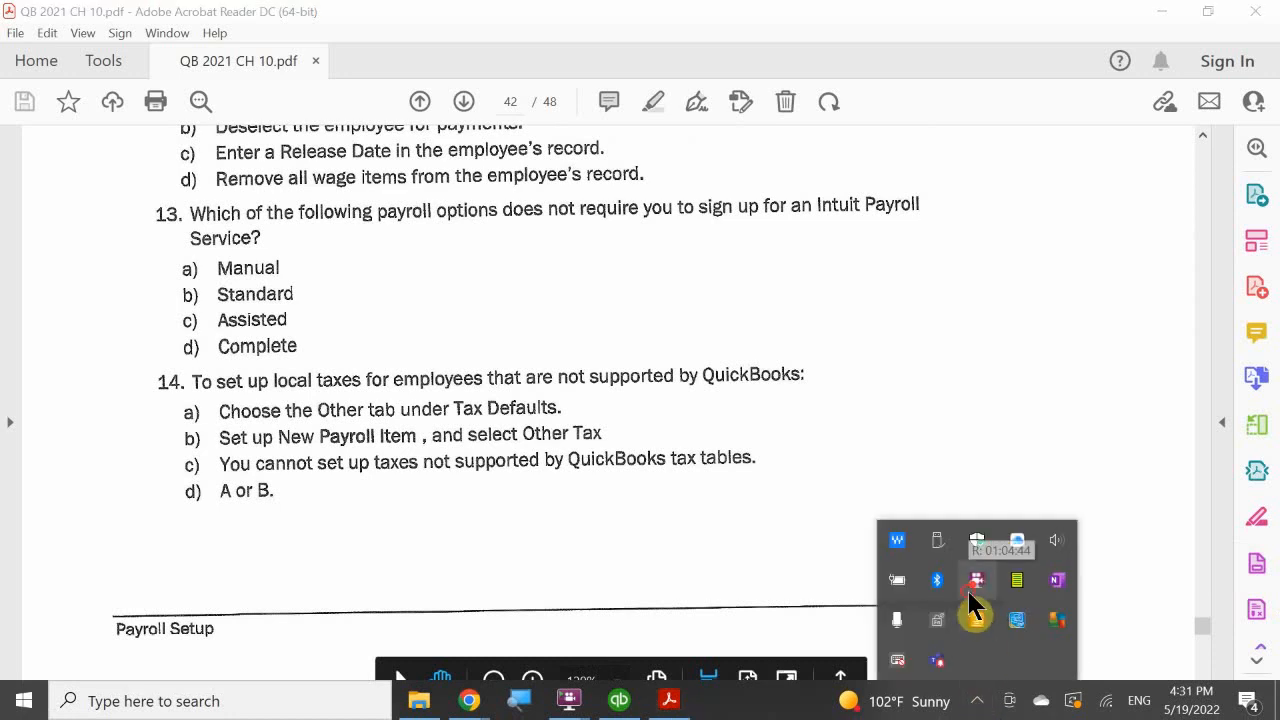